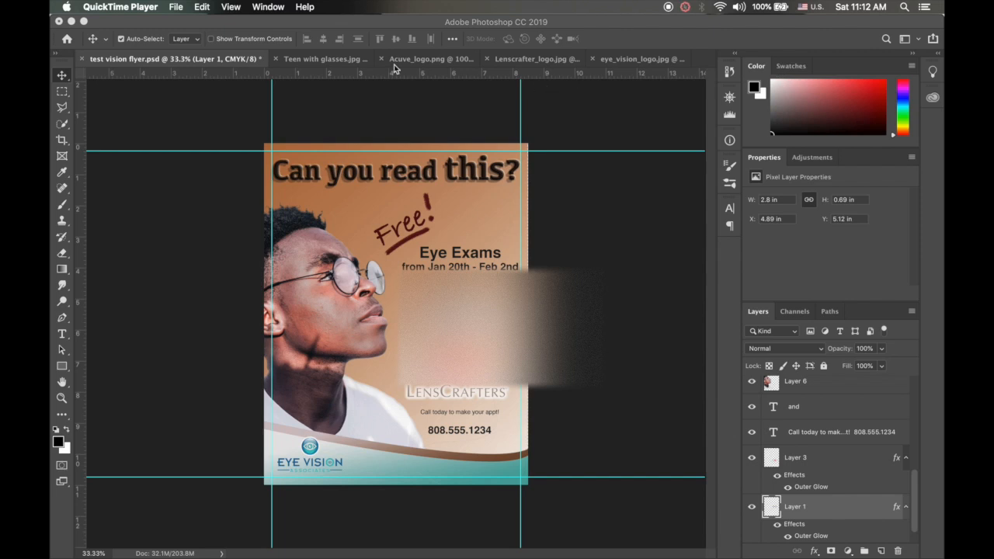
# - Review the finished flyer and the open source files: the teen with glasses photo and the Acuvue, LensCrafters and Eye Vision logos
pyautogui.click(310, 66)
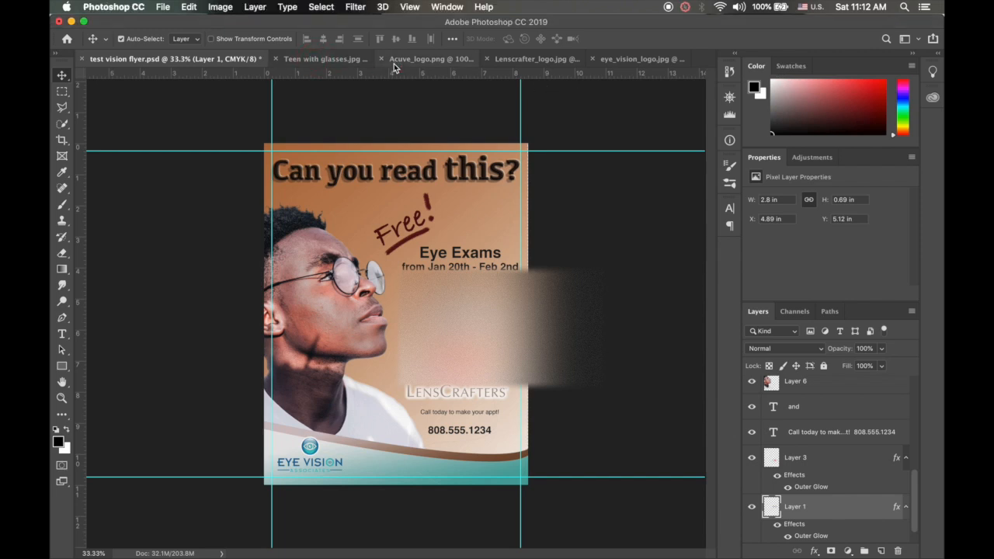
pyautogui.click(418, 59)
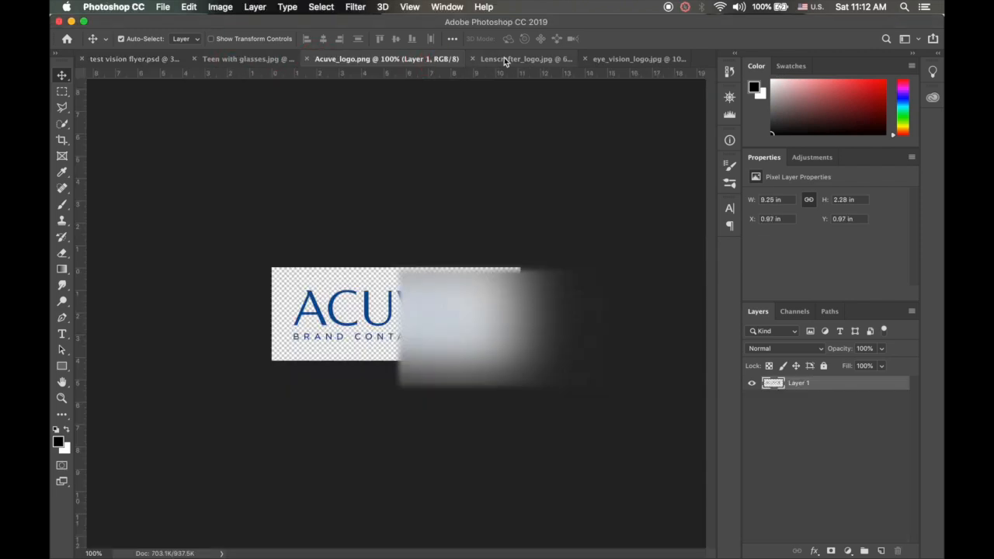
pyautogui.click(503, 58)
pyautogui.click(609, 59)
pyautogui.click(487, 59)
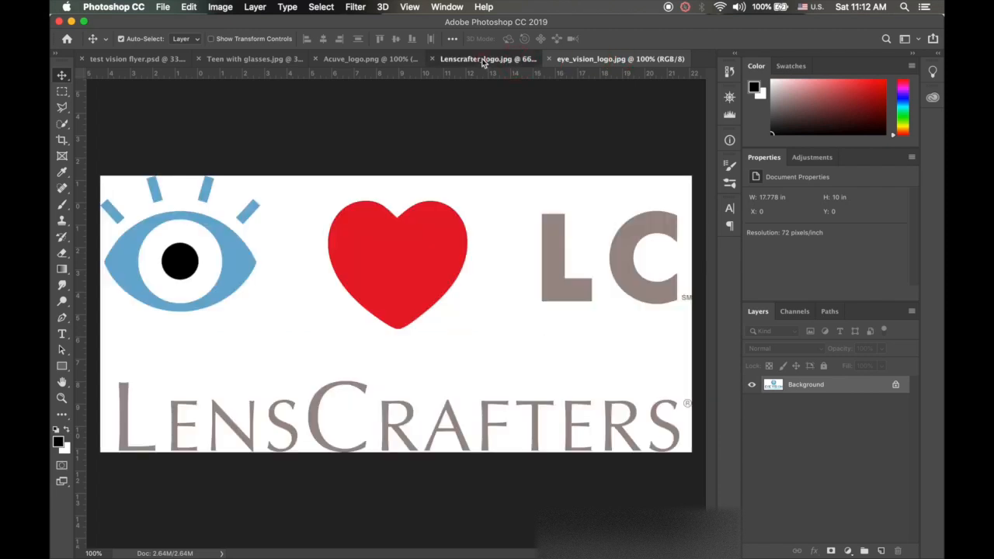
pyautogui.click(367, 58)
pyautogui.click(245, 59)
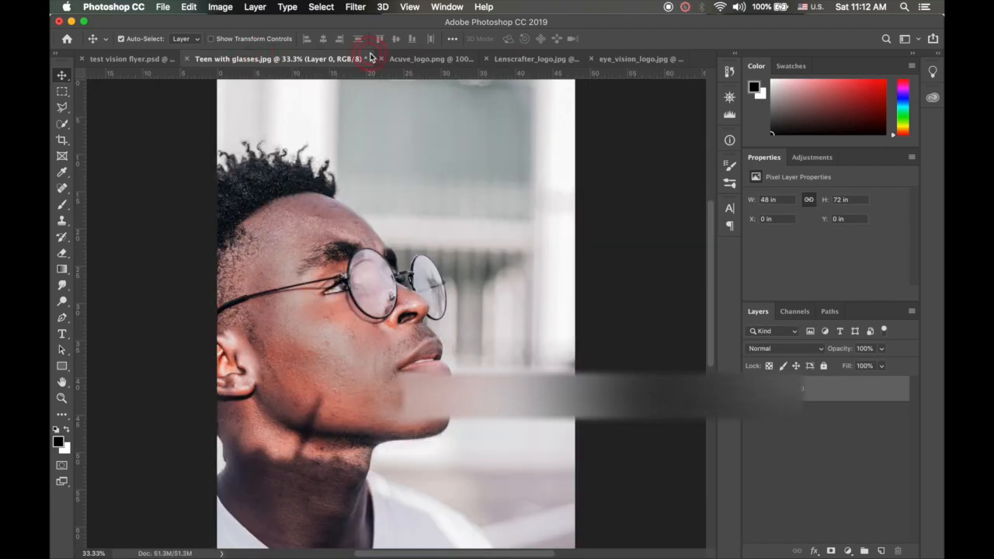
pyautogui.click(430, 59)
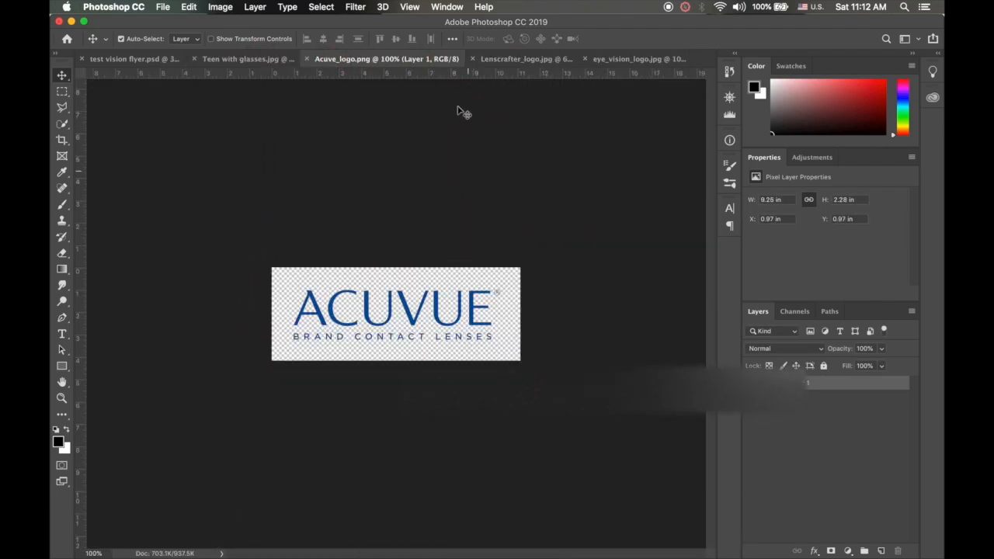
pyautogui.click(230, 59)
pyautogui.click(132, 59)
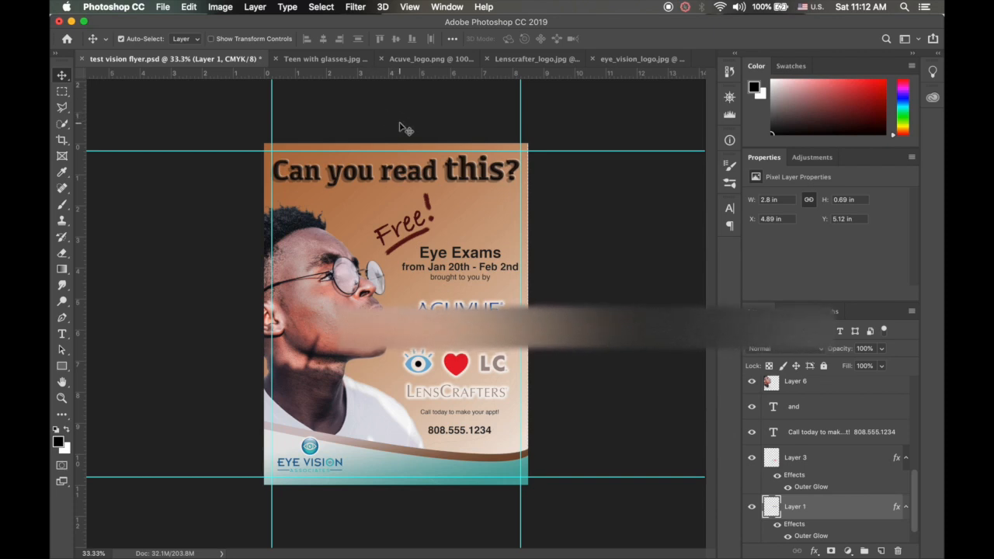
pyautogui.click(308, 60)
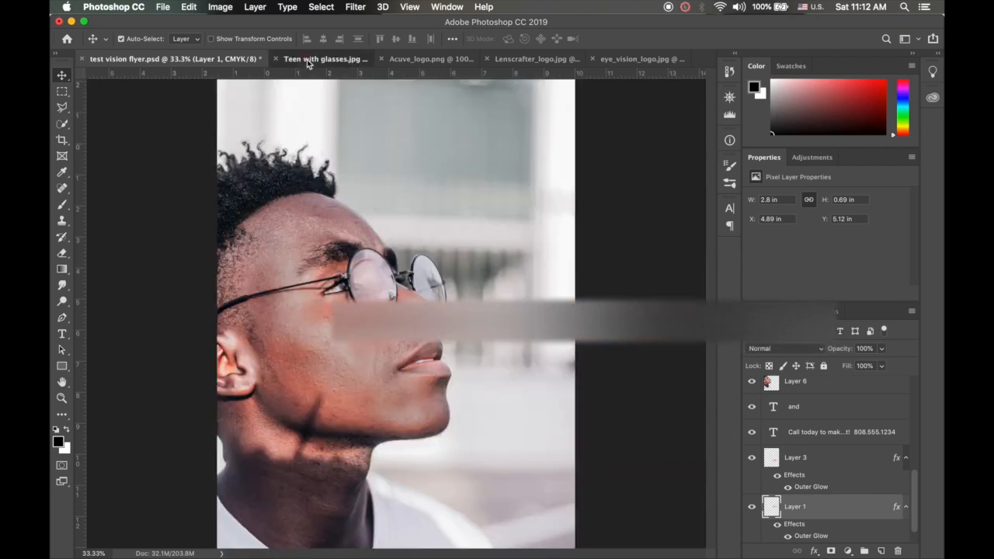
pyautogui.click(159, 61)
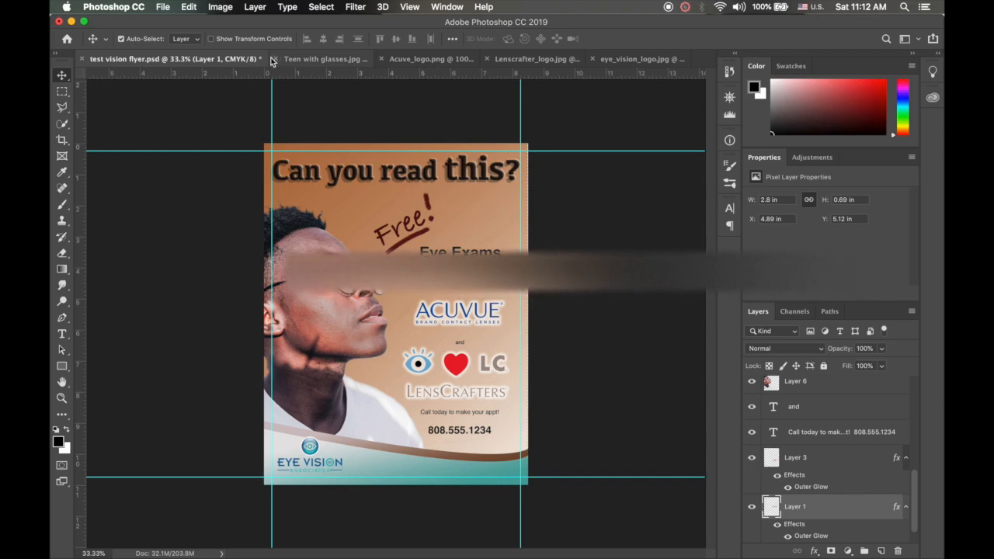
# - Start a new document 8.5 inches wide and 11 inches high in portrait orientation
pyautogui.click(162, 7)
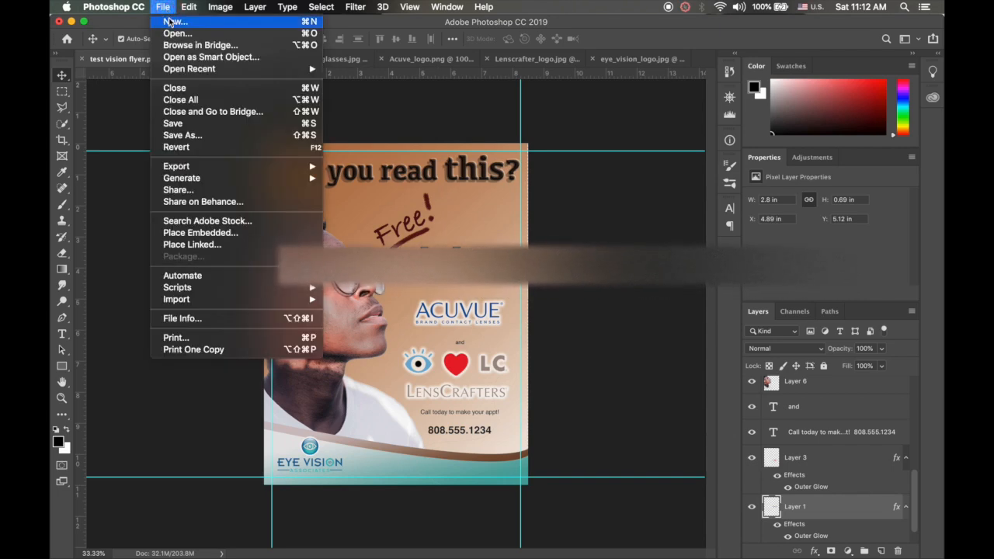
pyautogui.click(168, 13)
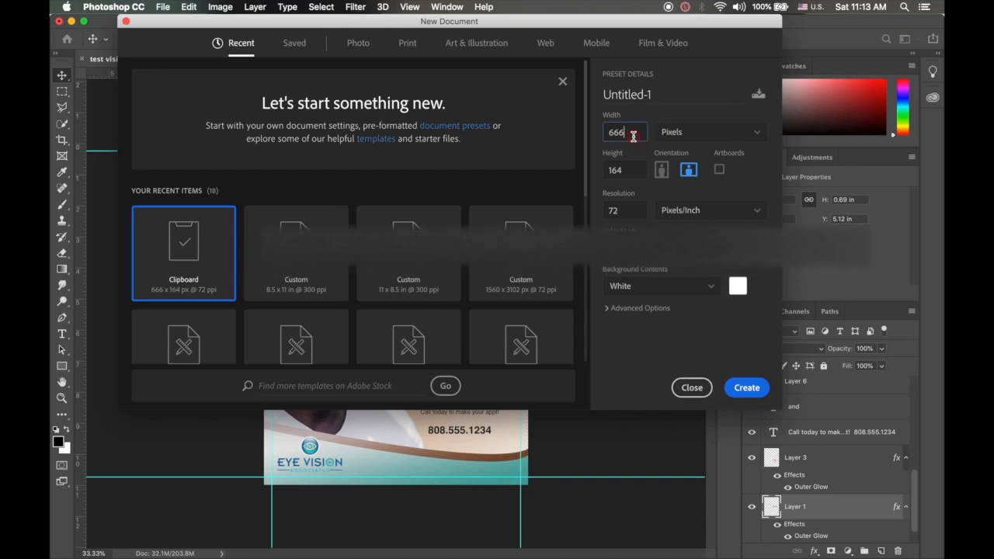
pyautogui.doubleClick(633, 136)
pyautogui.write('8.5')
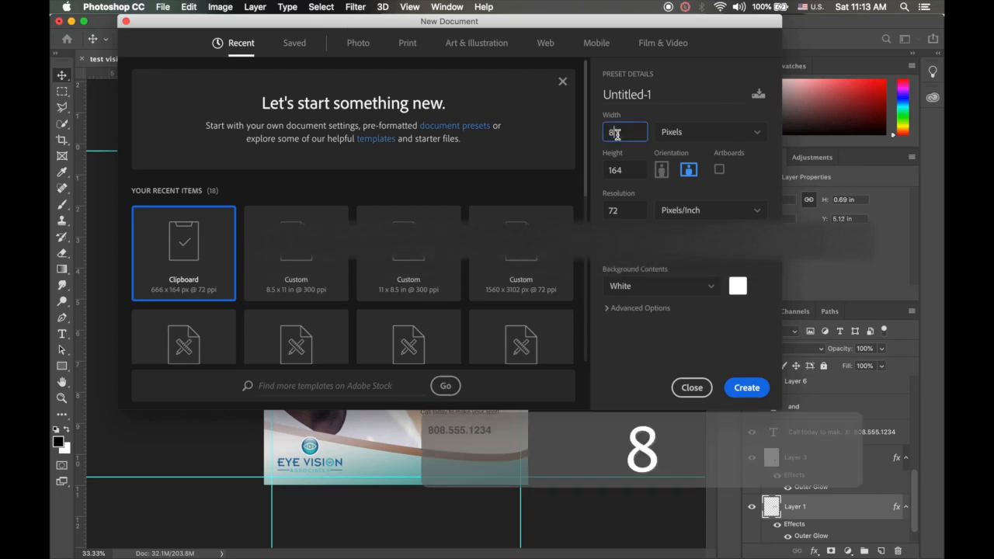
pyautogui.click(756, 134)
pyautogui.click(704, 178)
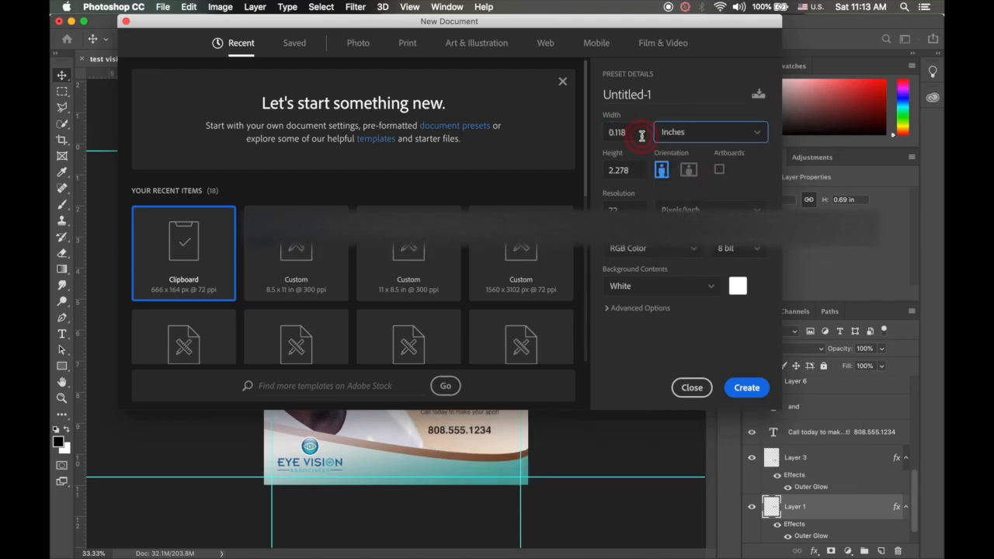
pyautogui.doubleClick(621, 132)
pyautogui.write('8.5')
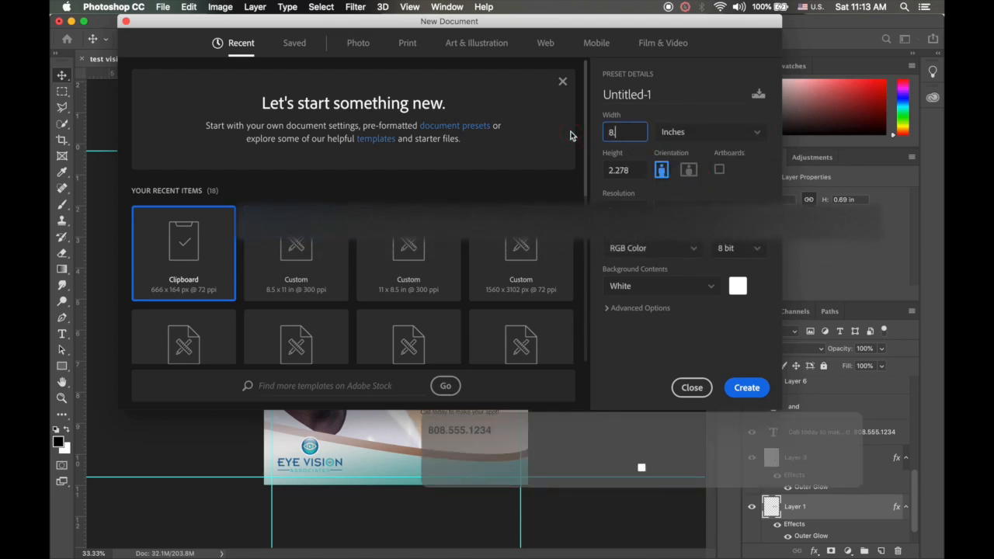
pyautogui.doubleClick(635, 170)
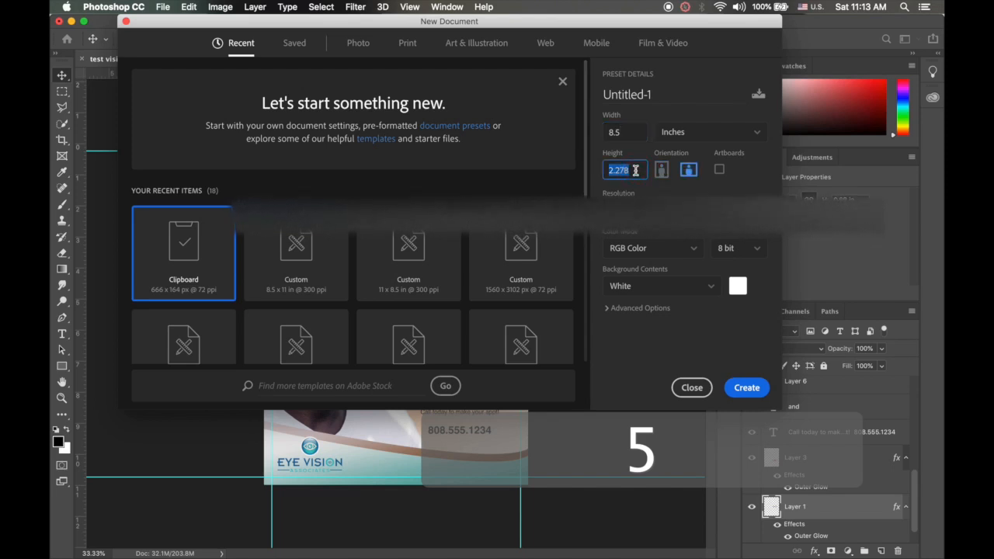
pyautogui.write('11')
pyautogui.click(661, 171)
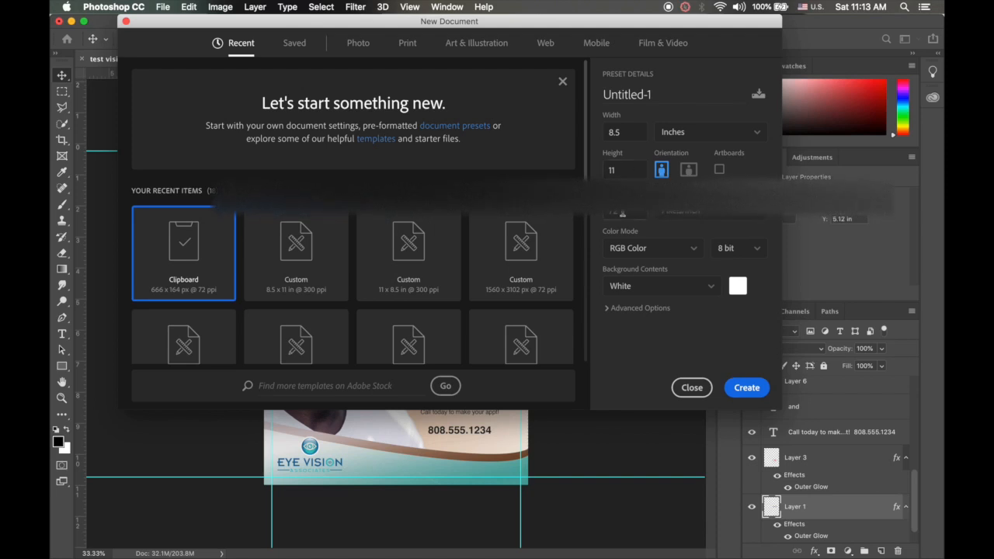
# - Set the new document's resolution to 300 pixels/inch and color mode to CMYK Color, and create it
pyautogui.click(622, 213)
pyautogui.write('300')
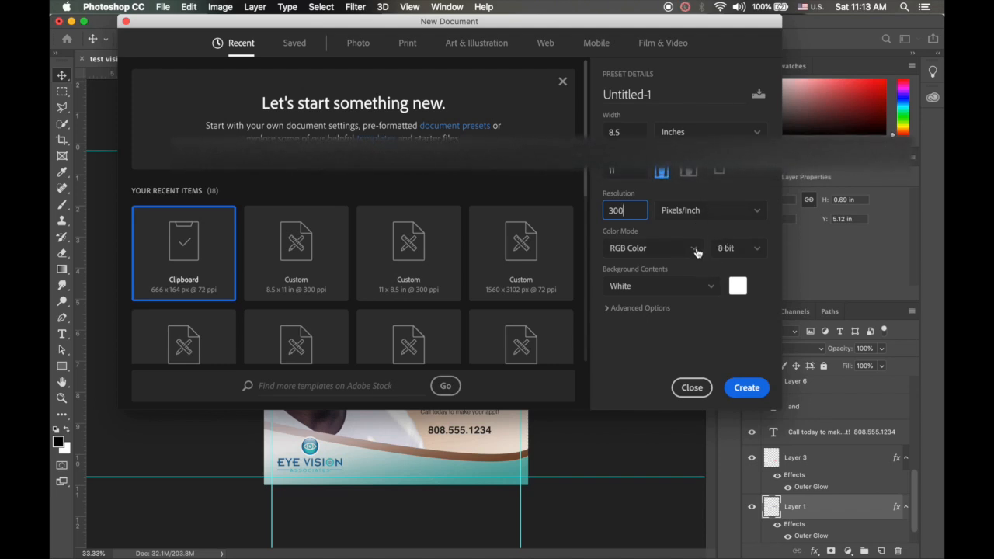
pyautogui.click(695, 249)
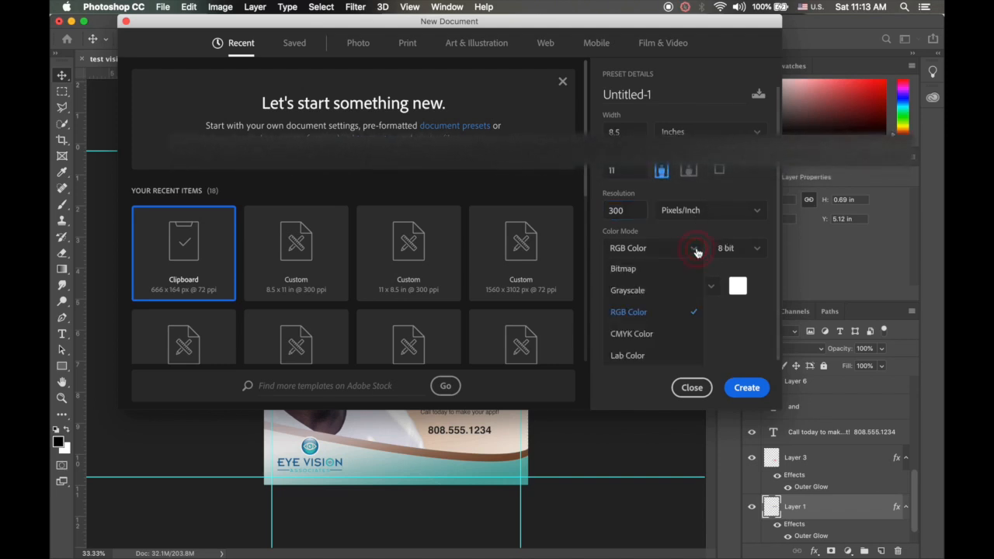
pyautogui.click(633, 333)
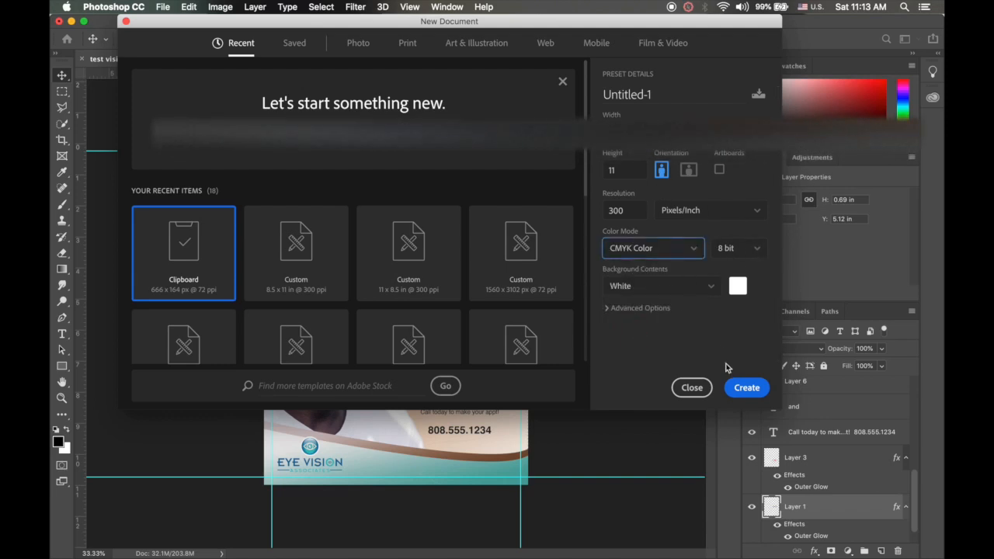
pyautogui.click(744, 388)
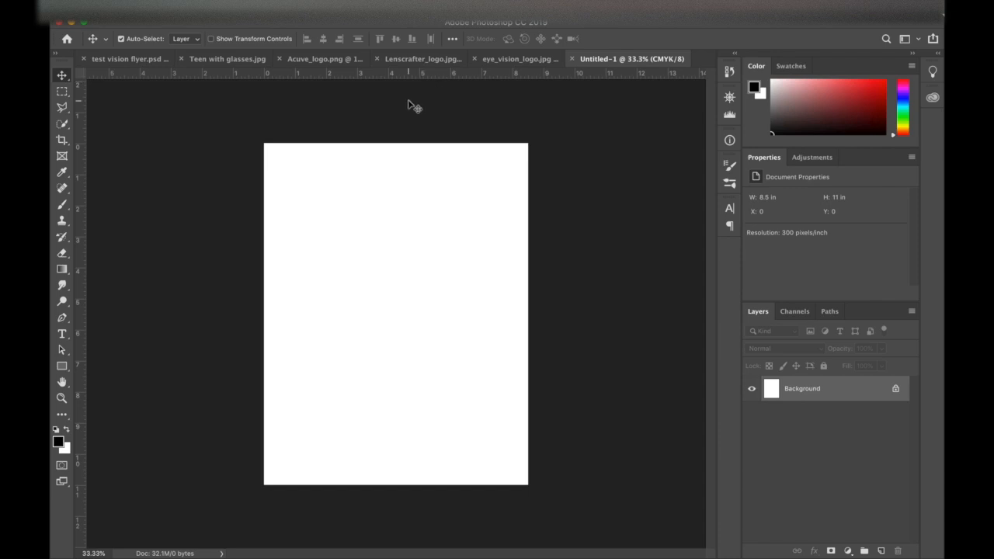
# - Examine the ruler units preferences and the rulers display option with the blank page's upper edge in view
pyautogui.press('super+equal')
pyautogui.press('super+equal')
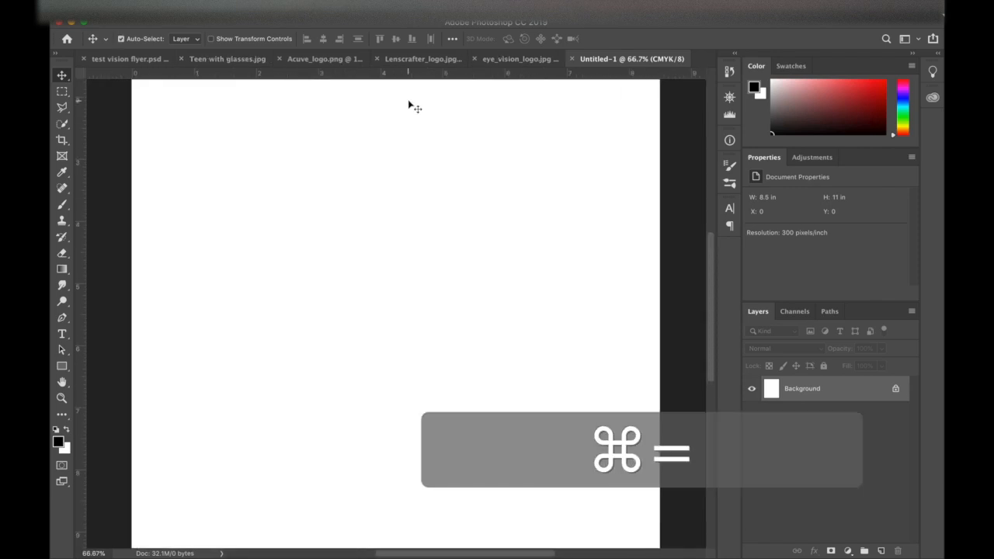
pyautogui.scroll(3, 409, 105)
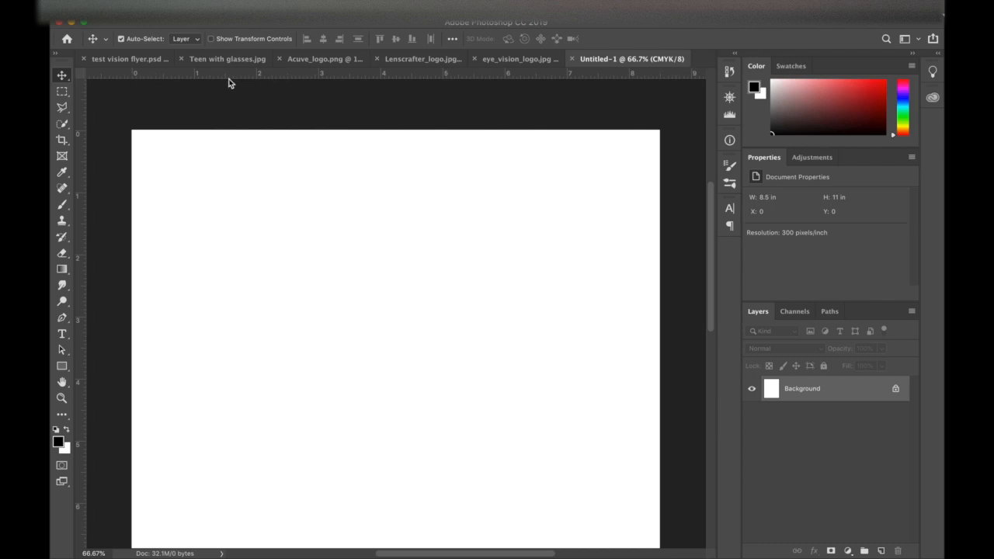
pyautogui.press('super')
pyautogui.press('super+equal')
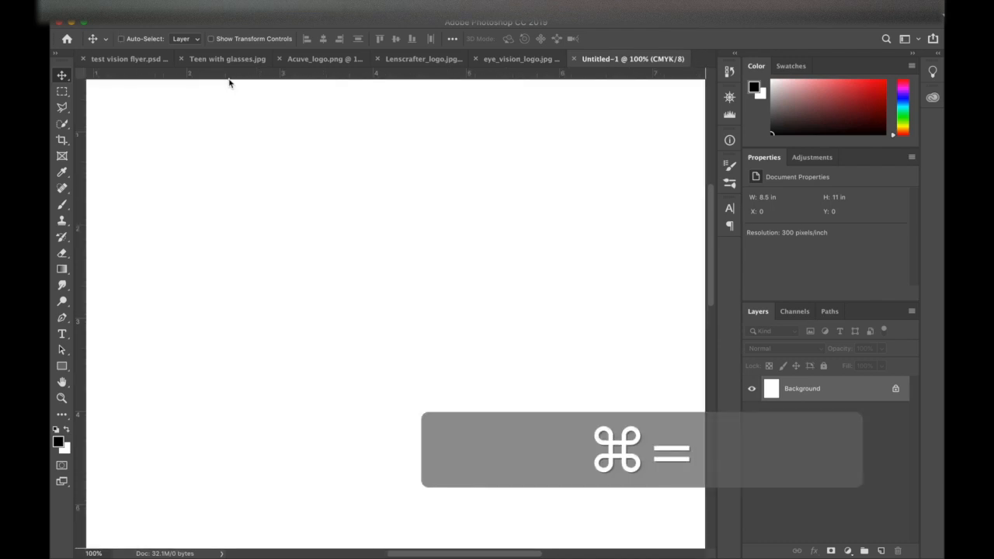
pyautogui.hscroll(-3, 229, 83)
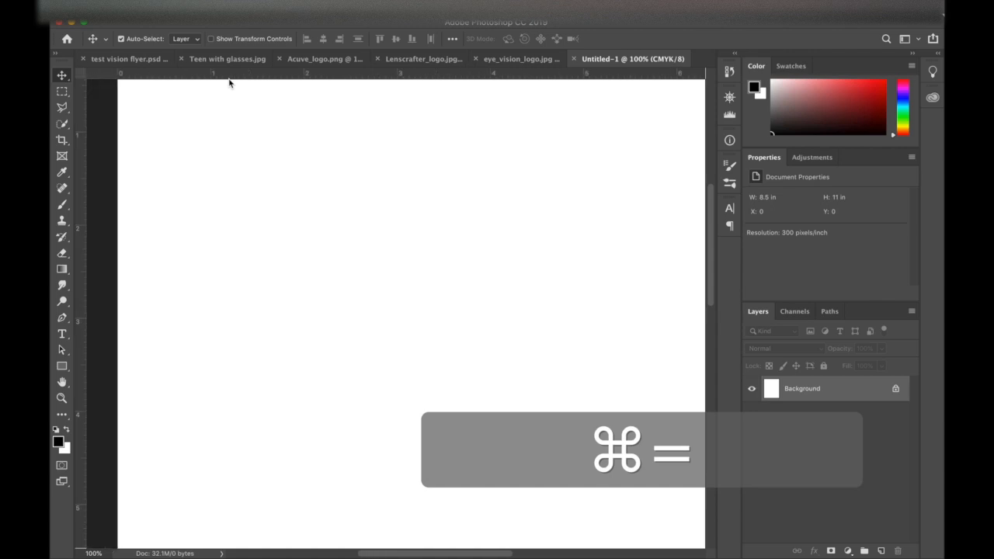
pyautogui.doubleClick(142, 78)
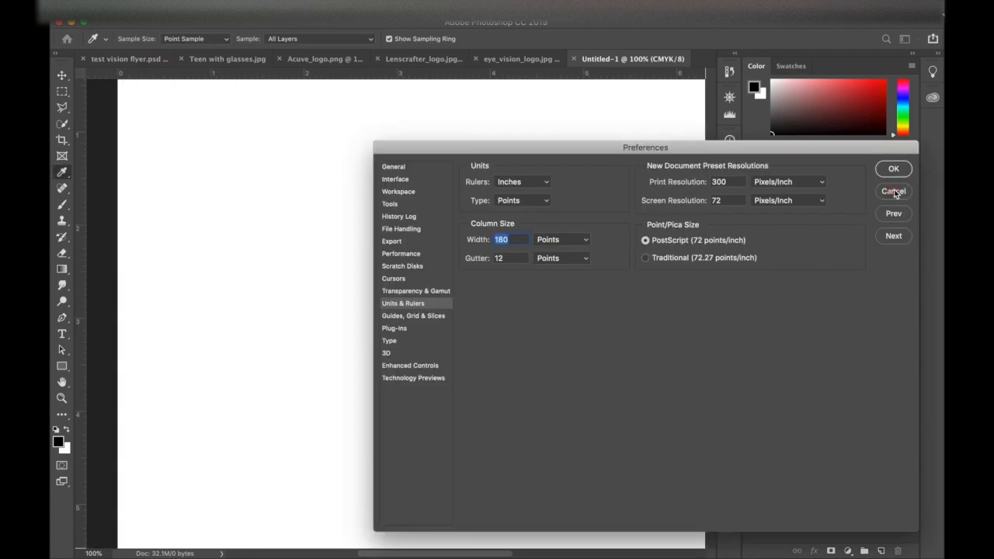
pyautogui.click(893, 191)
pyautogui.scroll(3, 487, 164)
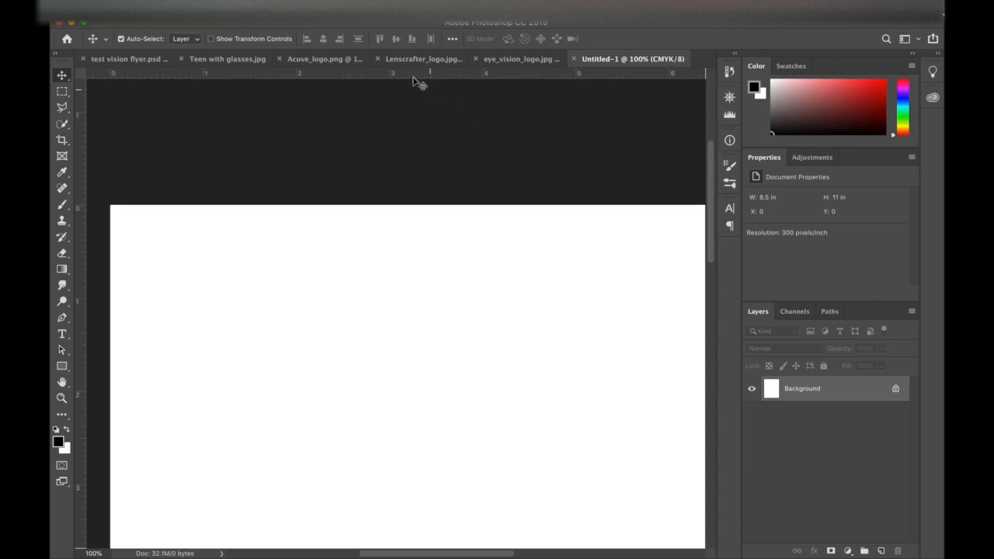
pyautogui.scroll(-2, 373, 167)
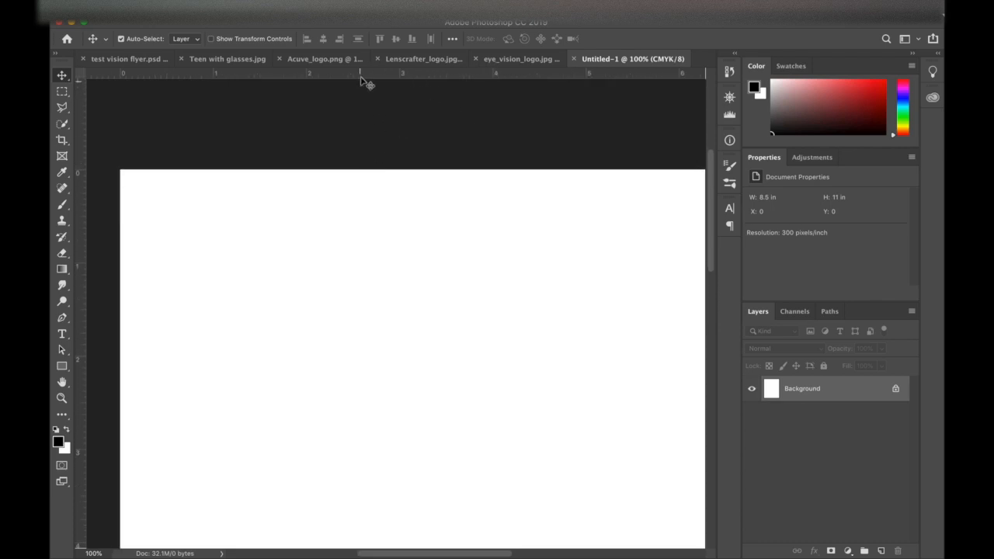
pyautogui.click(411, 9)
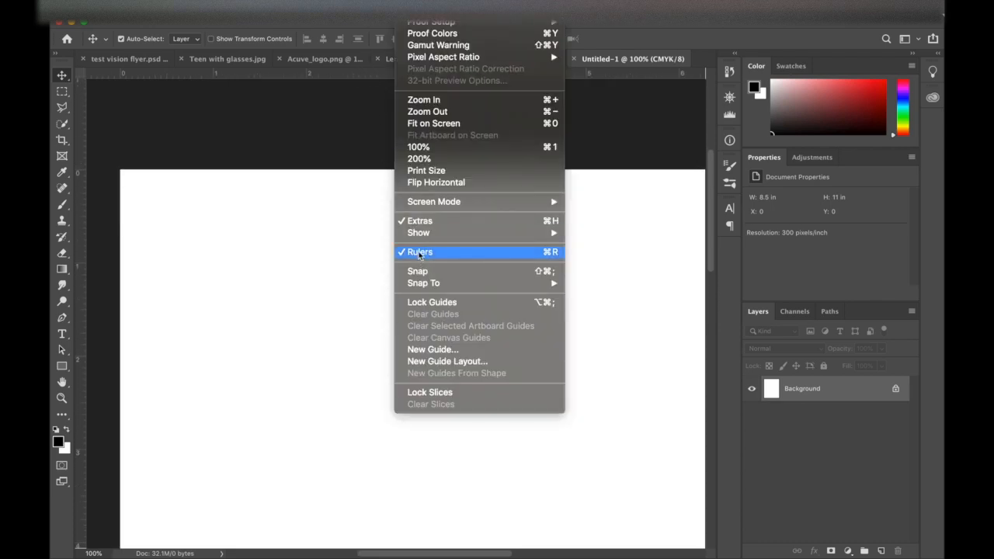
pyautogui.click(240, 79)
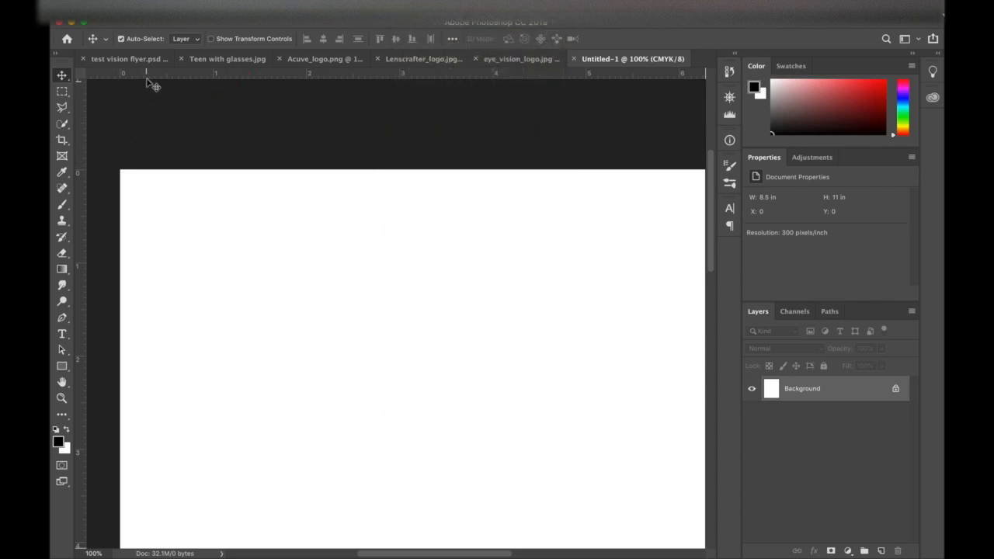
# - Place vertical guides about 0.25 inch inside the left and right edges of the page
pyautogui.moveTo(83, 161); pyautogui.dragTo(145, 161)
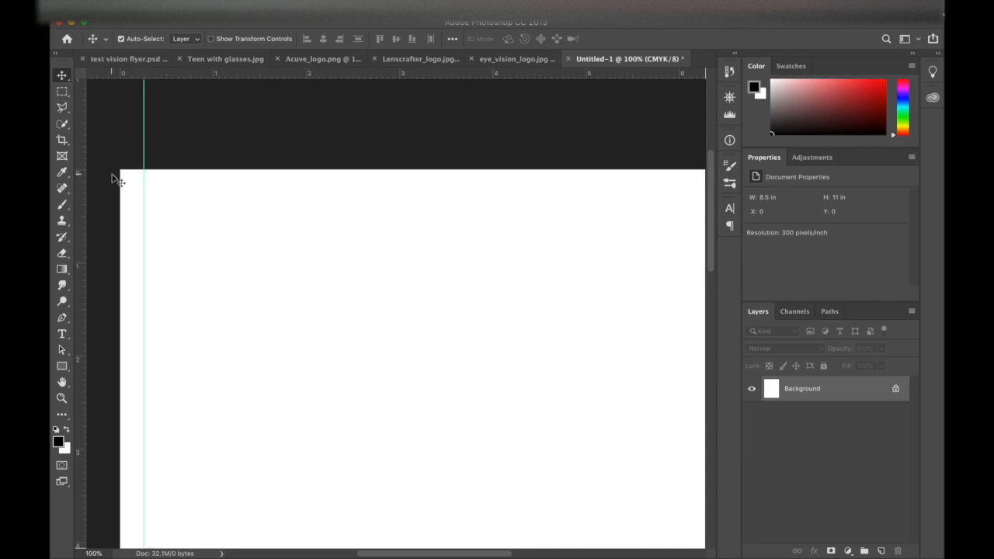
pyautogui.hscroll(5, 210, 182)
pyautogui.hscroll(8, 211, 181)
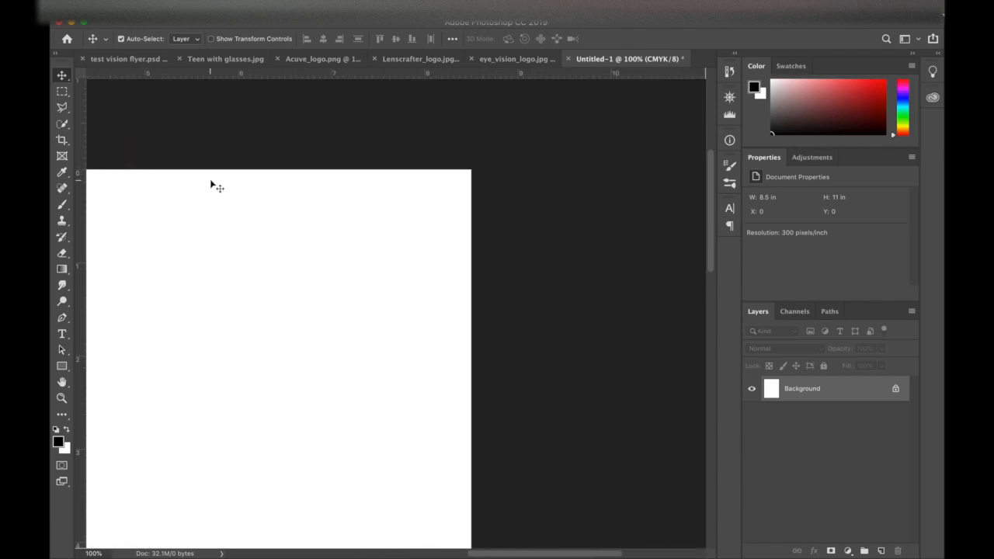
pyautogui.moveTo(79, 161); pyautogui.dragTo(428, 191)
pyautogui.moveTo(431, 192); pyautogui.dragTo(407, 193)
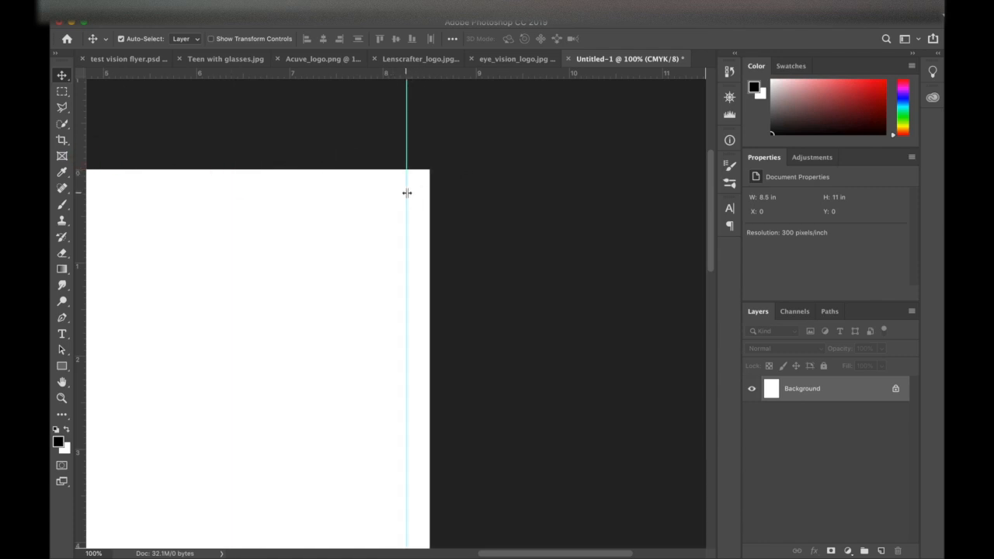
# - Place horizontal guides about 0.25 inch inside the top and bottom edges of the page
pyautogui.hscroll(-5, 212, 203)
pyautogui.hscroll(-5, 211, 201)
pyautogui.scroll(2, 211, 200)
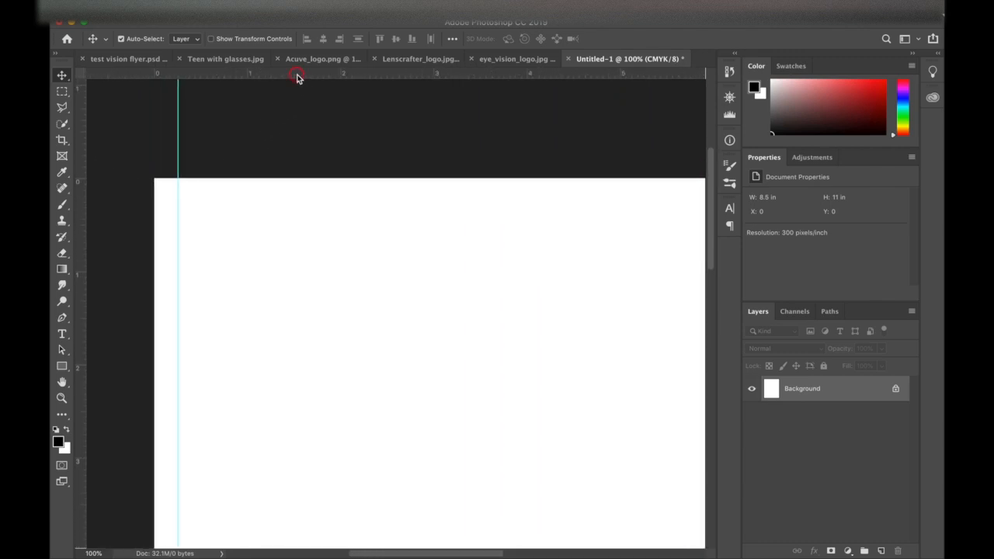
pyautogui.moveTo(296, 76); pyautogui.dragTo(296, 203)
pyautogui.scroll(-20, 278, 257)
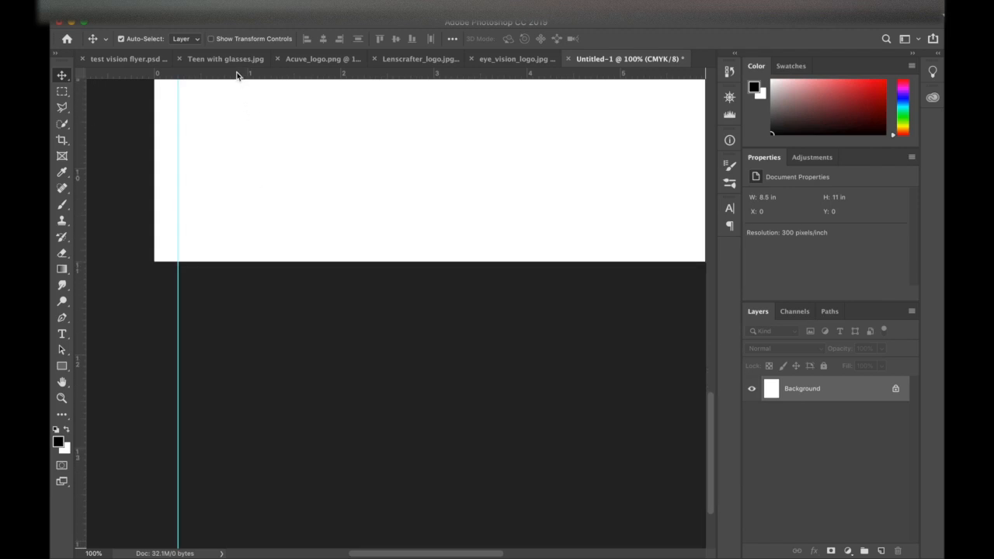
pyautogui.moveTo(236, 75); pyautogui.dragTo(246, 238)
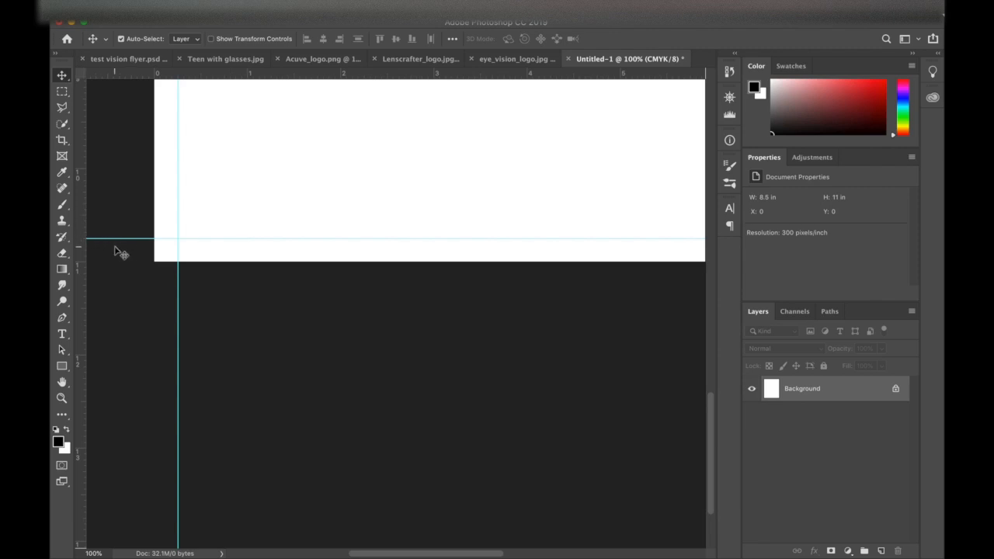
# - Examine the placement of the margin guides up close along the page's bottom and left edges, and on the whole page
pyautogui.press('super+equal')
pyautogui.press('super+equal')
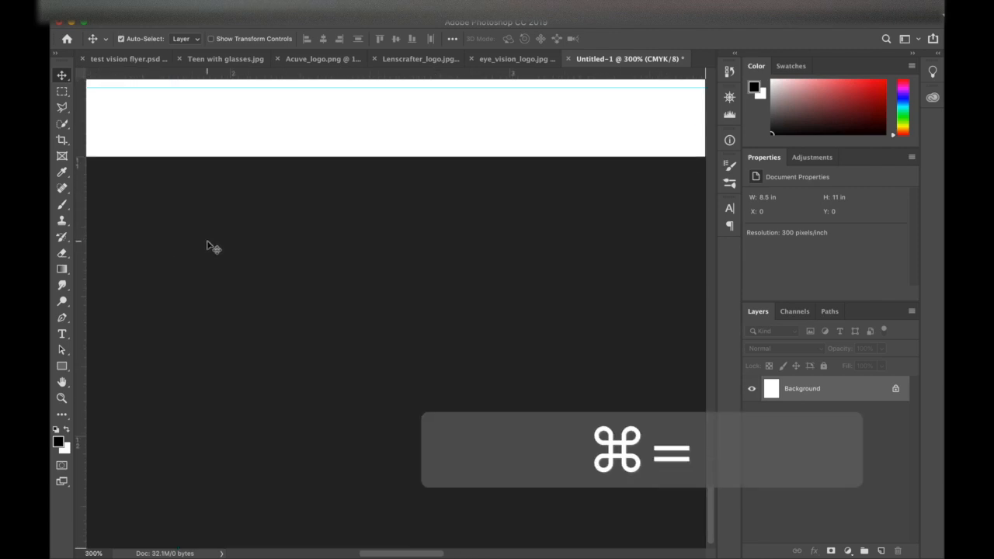
pyautogui.scroll(5, 214, 247)
pyautogui.hscroll(-8, 214, 246)
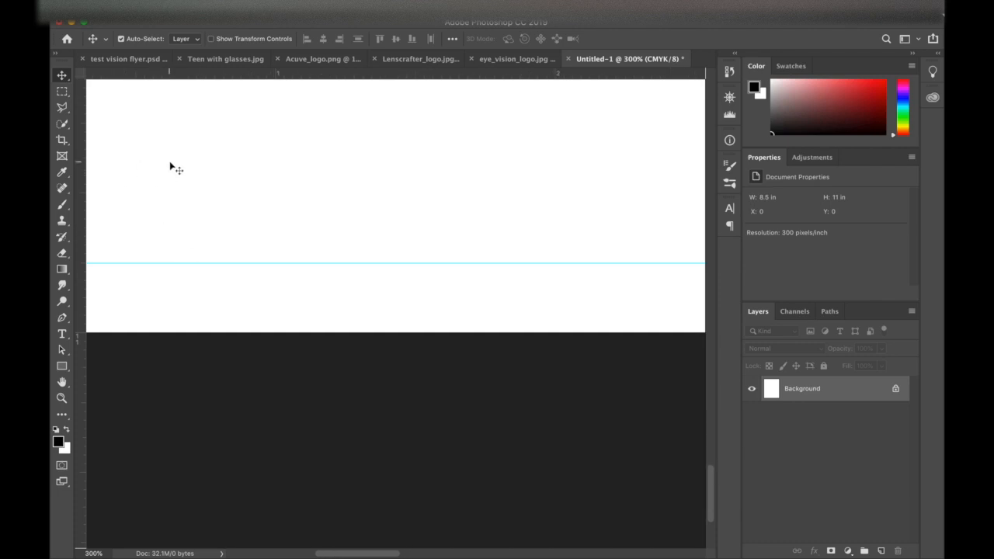
pyautogui.scroll(6, 170, 164)
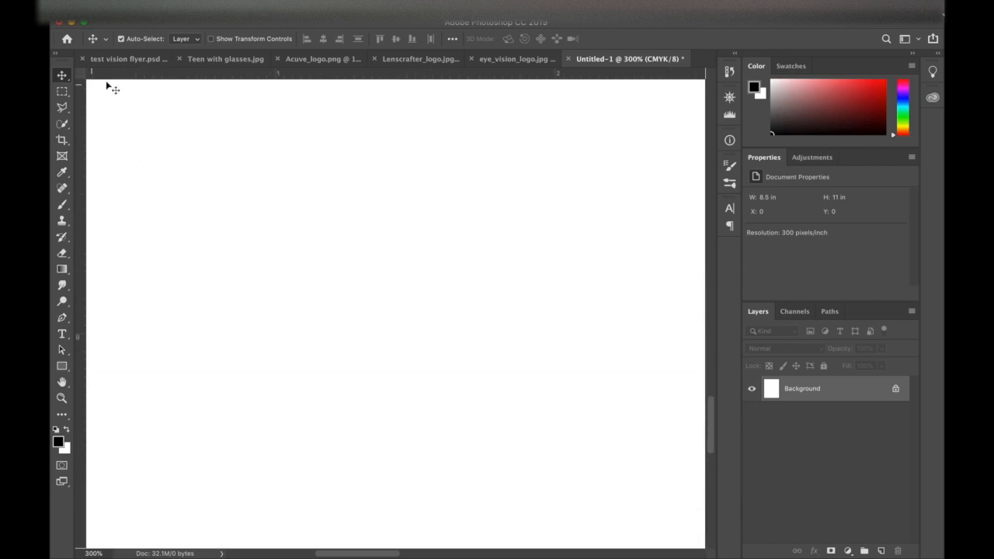
pyautogui.scroll(3, 129, 89)
pyautogui.hscroll(-2, 140, 158)
pyautogui.hscroll(-6, 140, 159)
pyautogui.scroll(4, 139, 158)
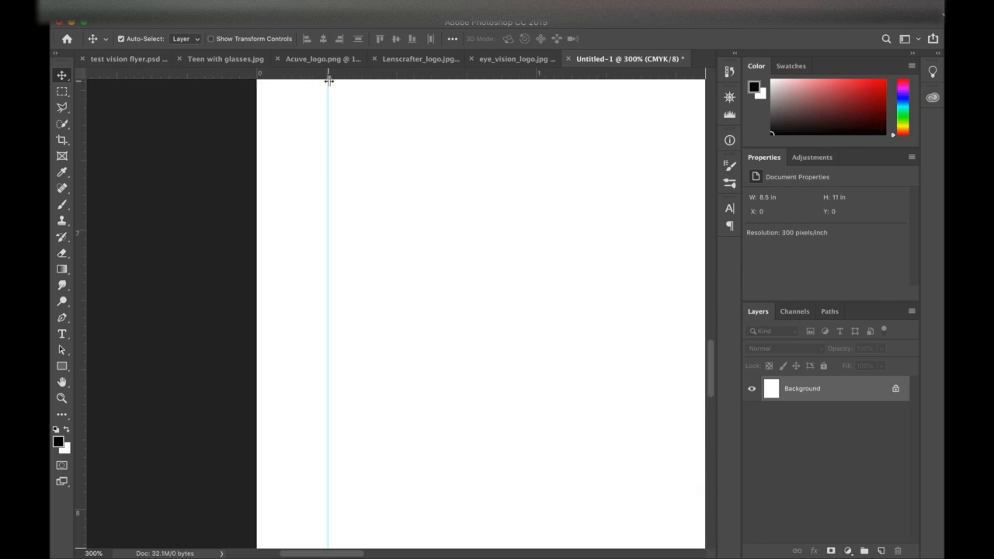
pyautogui.press('super+minus')
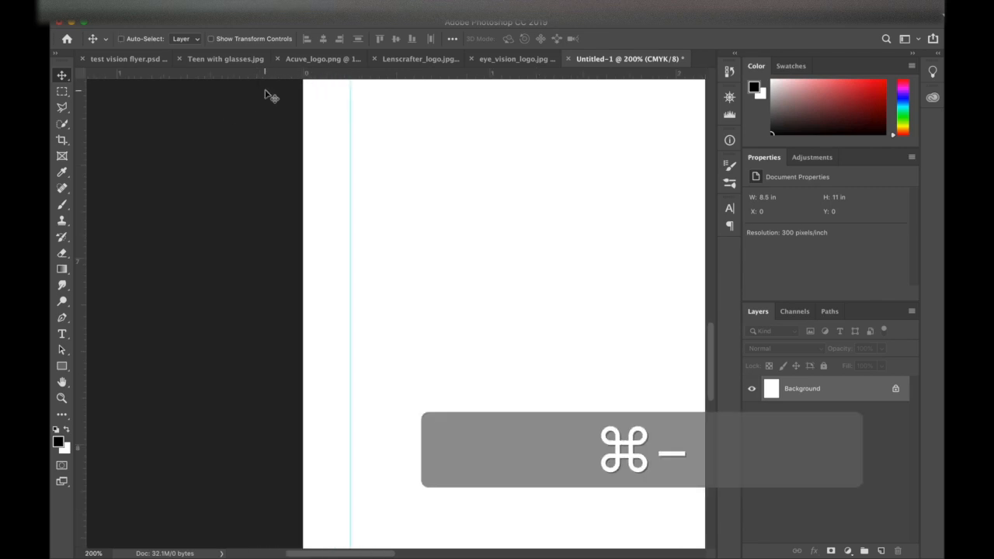
pyautogui.press('super+minus')
pyautogui.press('super+minus')
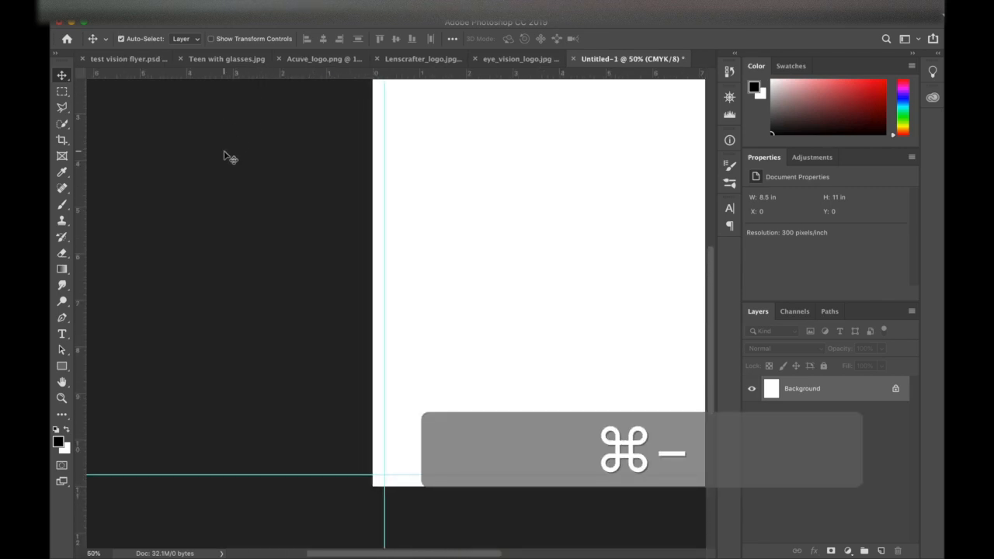
pyautogui.press('super+minus')
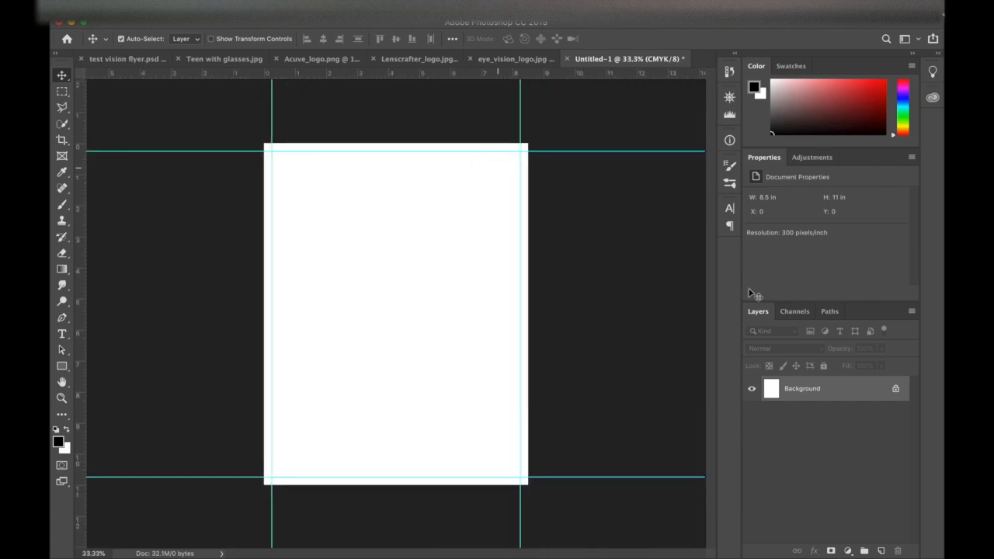
# - Unlock the Background layer and check the finished design in test vision flyer.psd before returning to the blank page
pyautogui.click(896, 391)
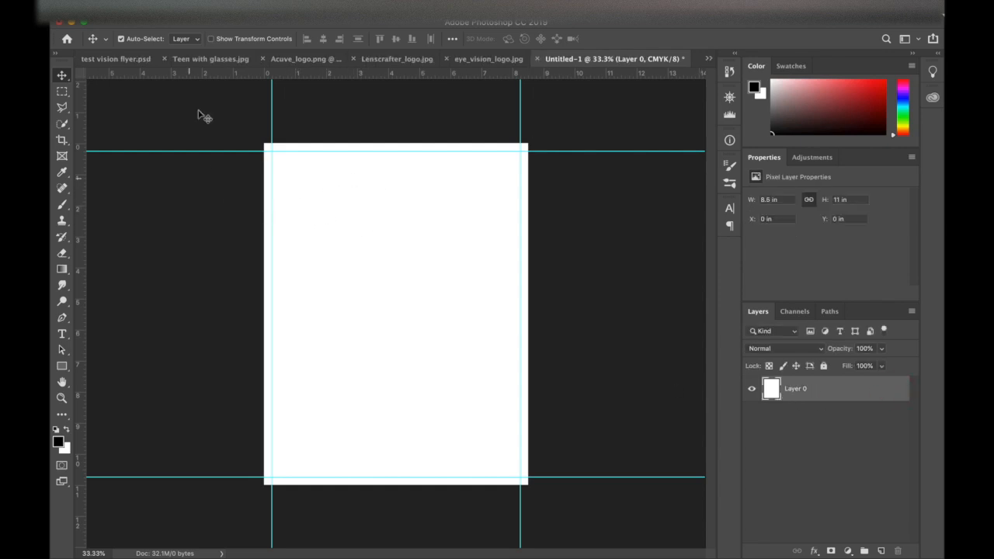
pyautogui.click(114, 60)
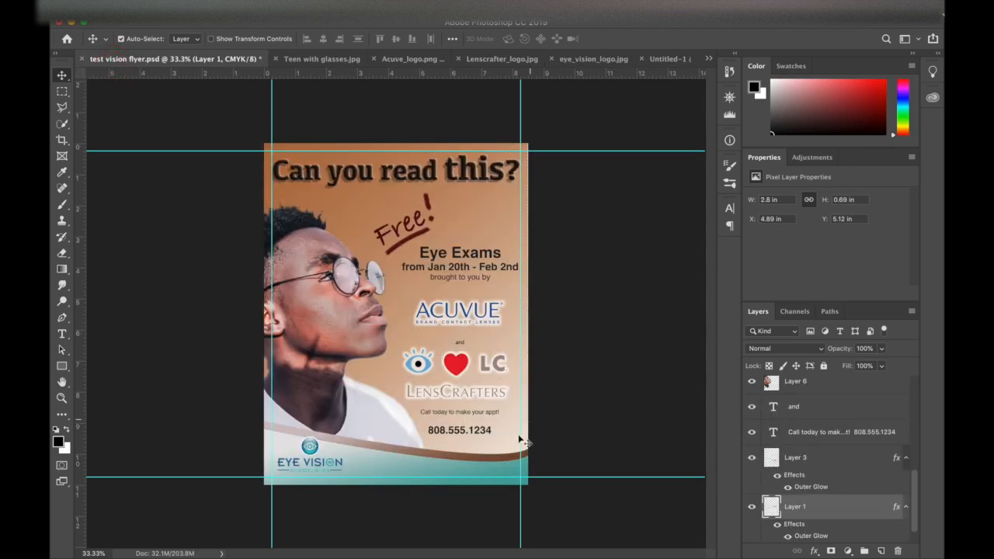
pyautogui.click(663, 60)
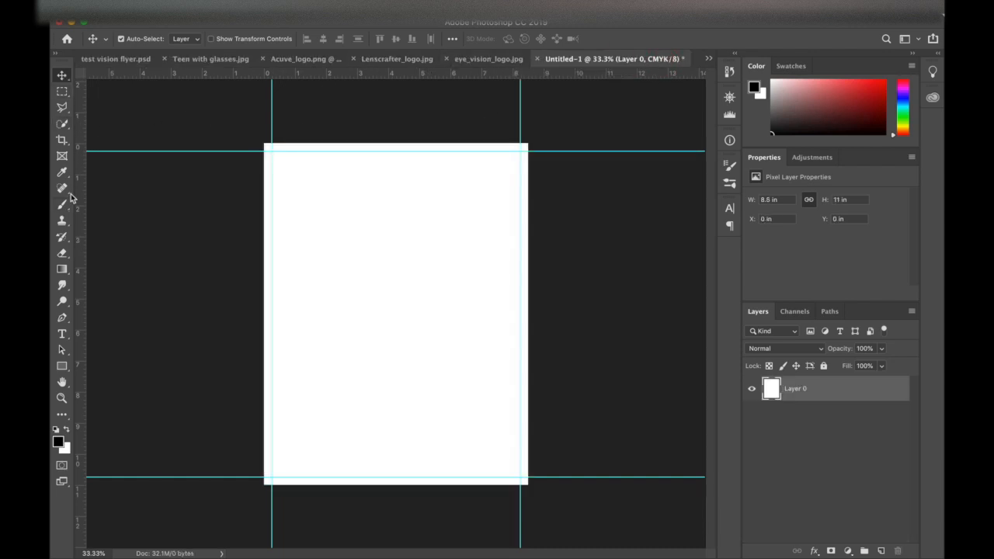
# - Choose the Gradient tool for filling the page background, looking at the Paint Bucket tool grouped with it
pyautogui.click(62, 270)
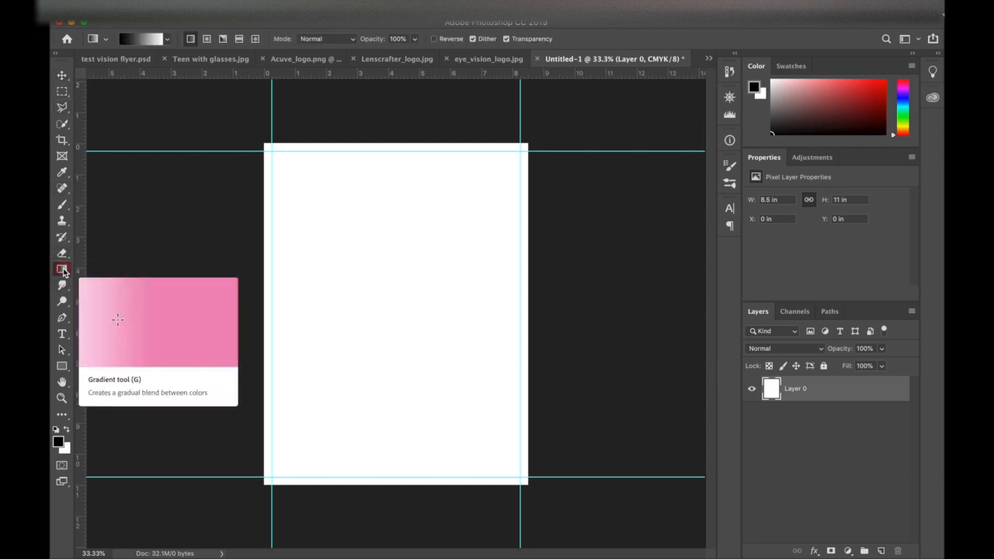
pyautogui.click(62, 269)
pyautogui.click(121, 281)
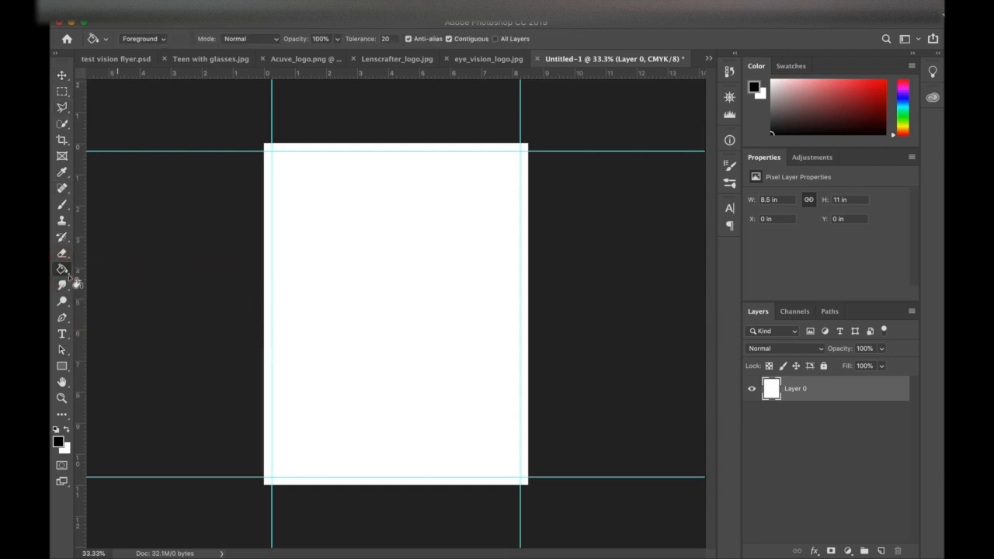
pyautogui.click(60, 273)
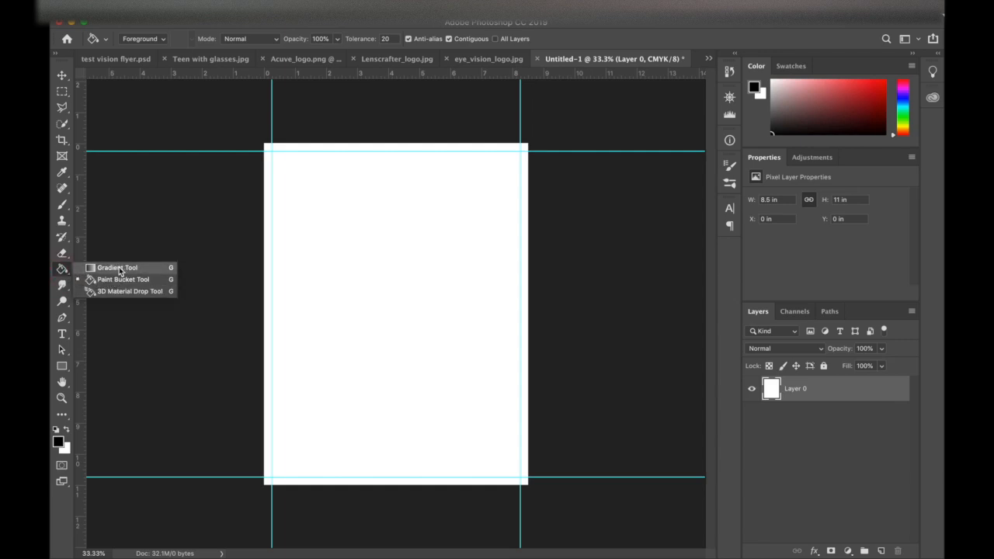
pyautogui.click(118, 268)
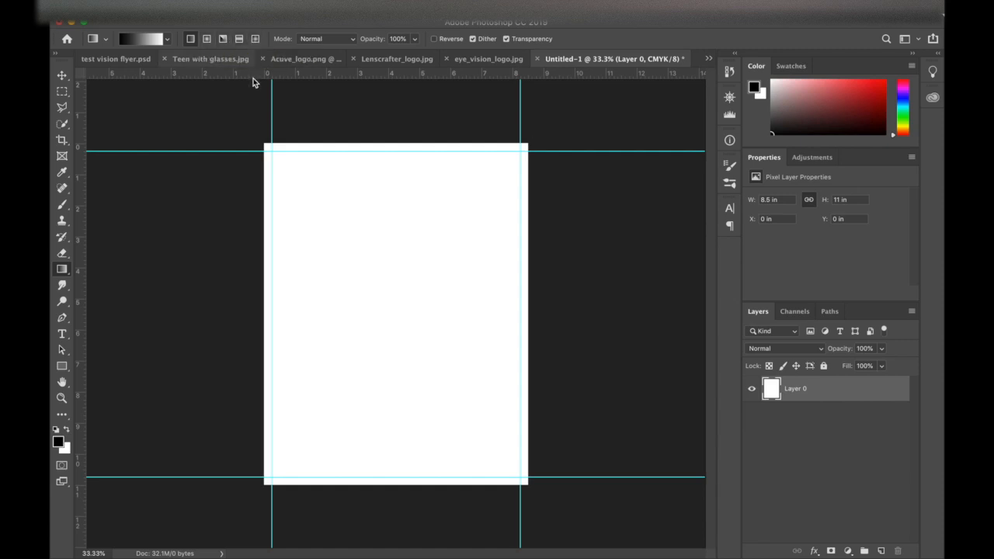
# - Try black-to-white linear, radial and angle gradients across the page
pyautogui.moveTo(298, 201); pyautogui.dragTo(404, 383)
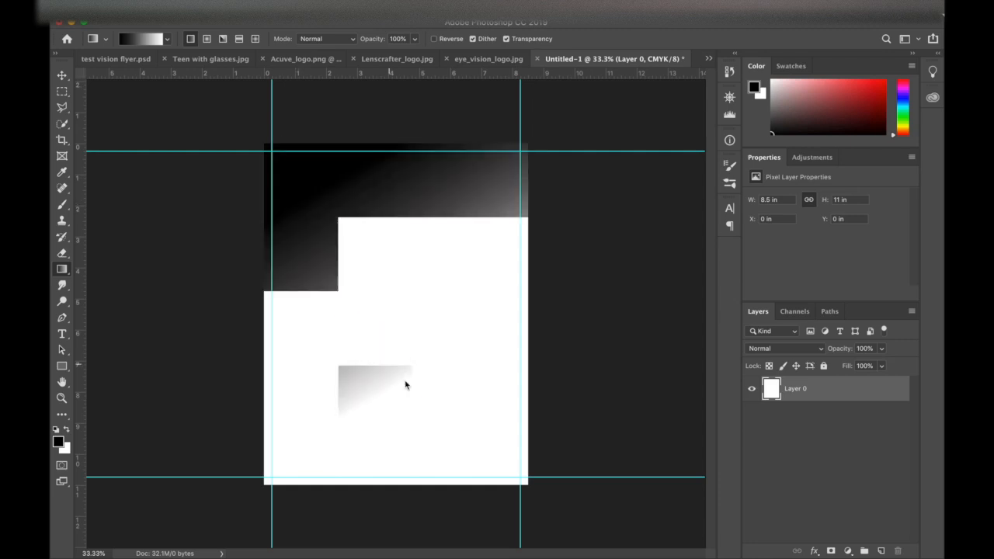
pyautogui.click(207, 38)
pyautogui.click(394, 269)
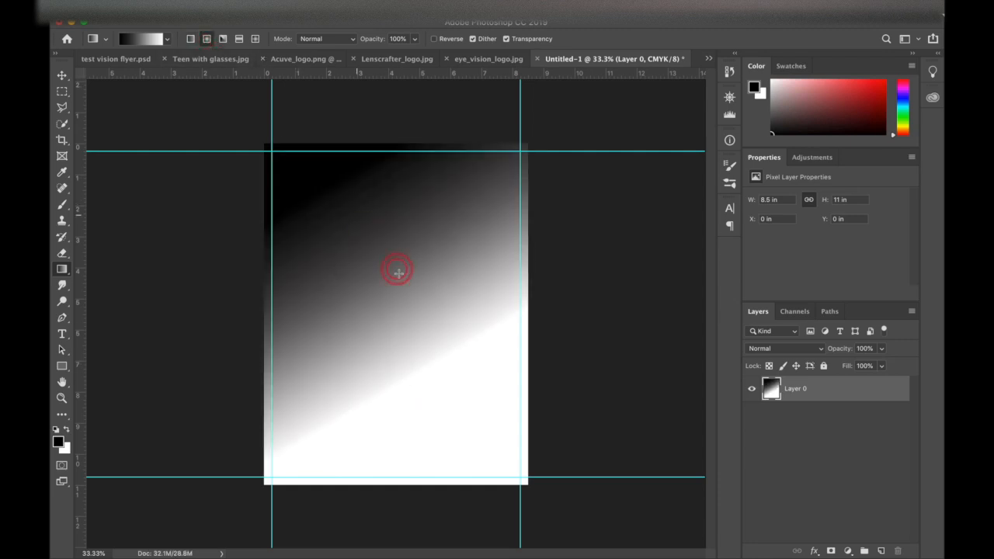
pyautogui.moveTo(373, 266); pyautogui.dragTo(451, 402)
pyautogui.click(223, 38)
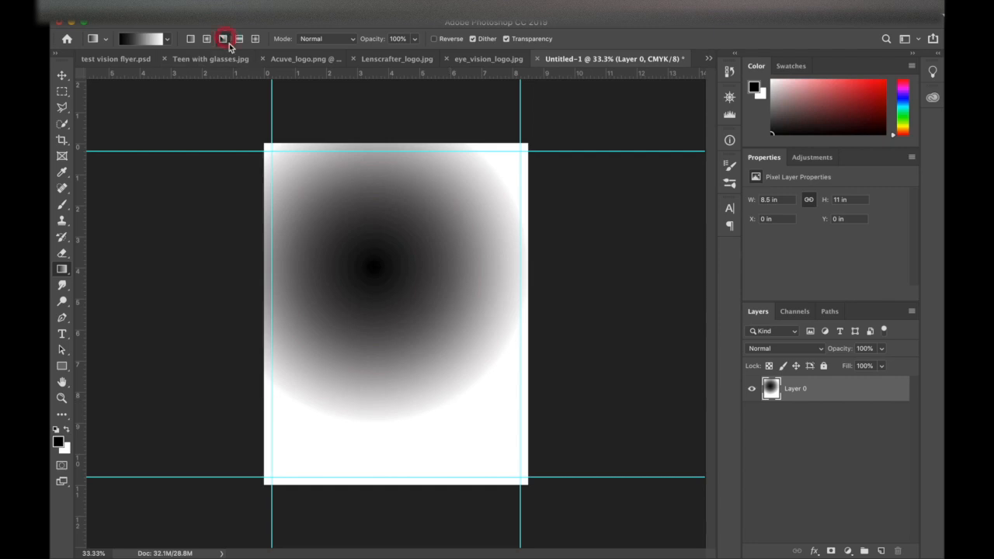
pyautogui.moveTo(396, 300); pyautogui.dragTo(472, 383)
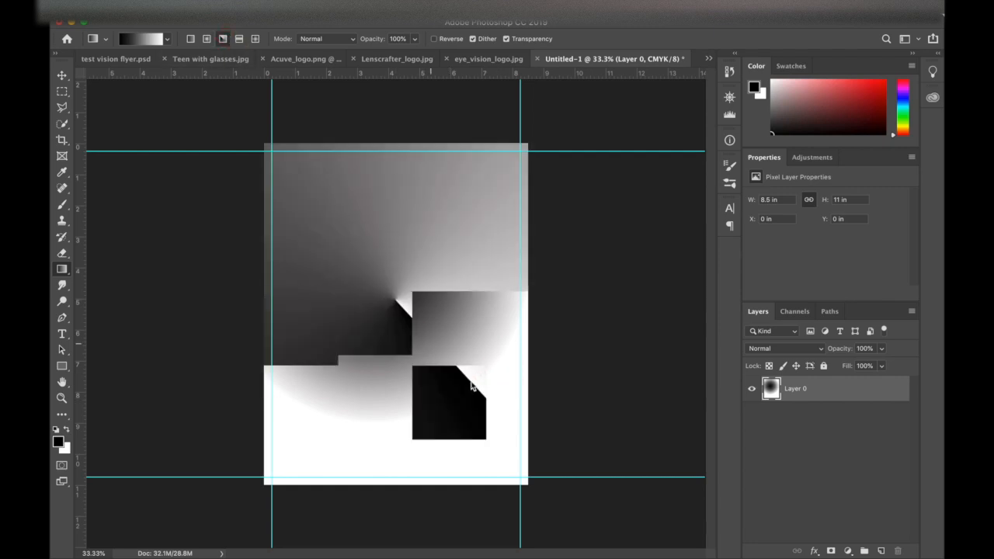
# - Fill the page with a diagonal linear gradient running from red at the upper left to green at the lower right
pyautogui.click(191, 39)
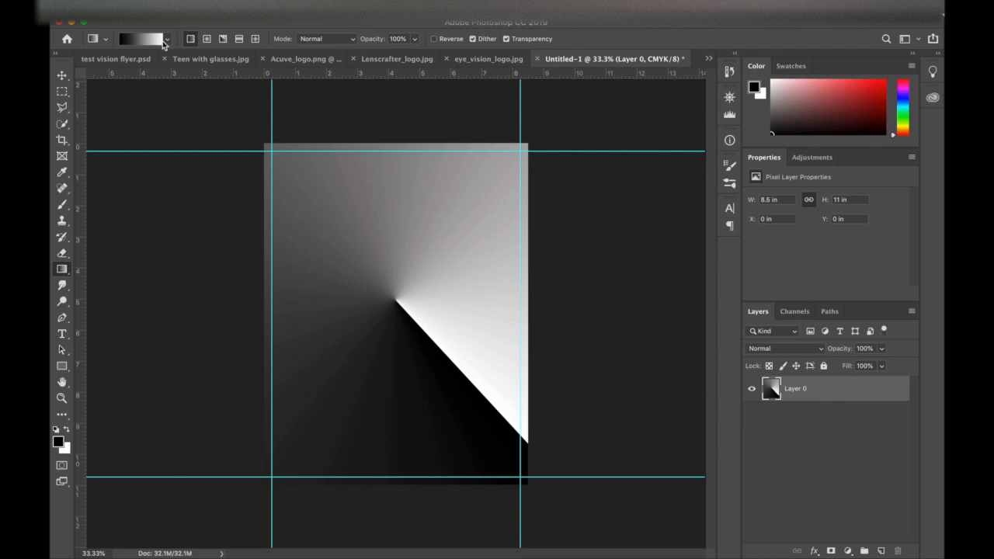
pyautogui.click(168, 42)
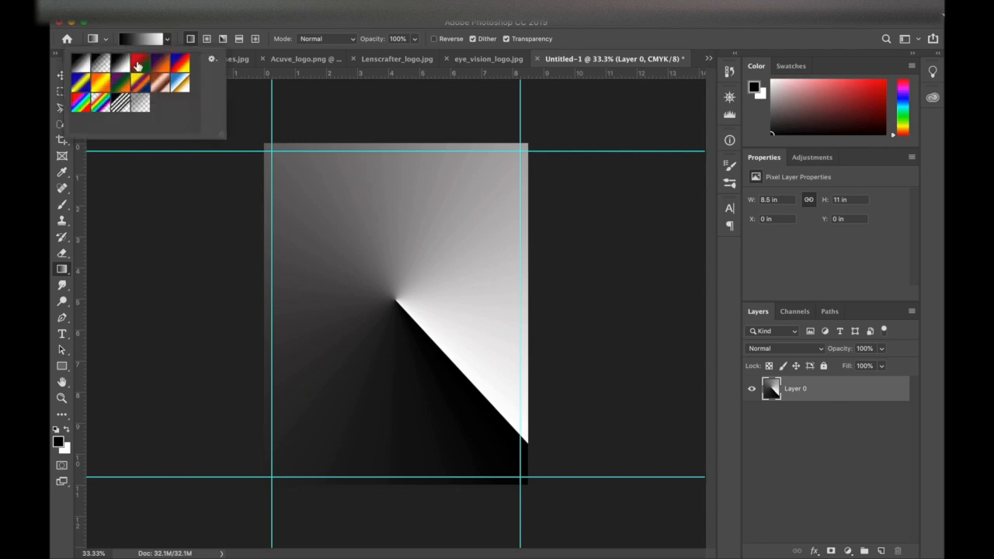
pyautogui.click(138, 66)
pyautogui.click(299, 179)
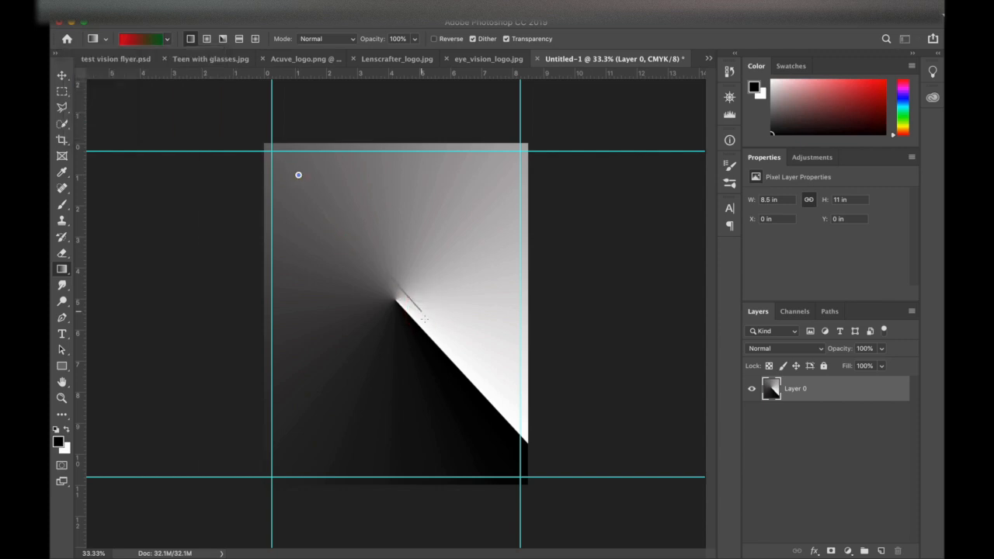
pyautogui.moveTo(299, 179); pyautogui.dragTo(490, 415)
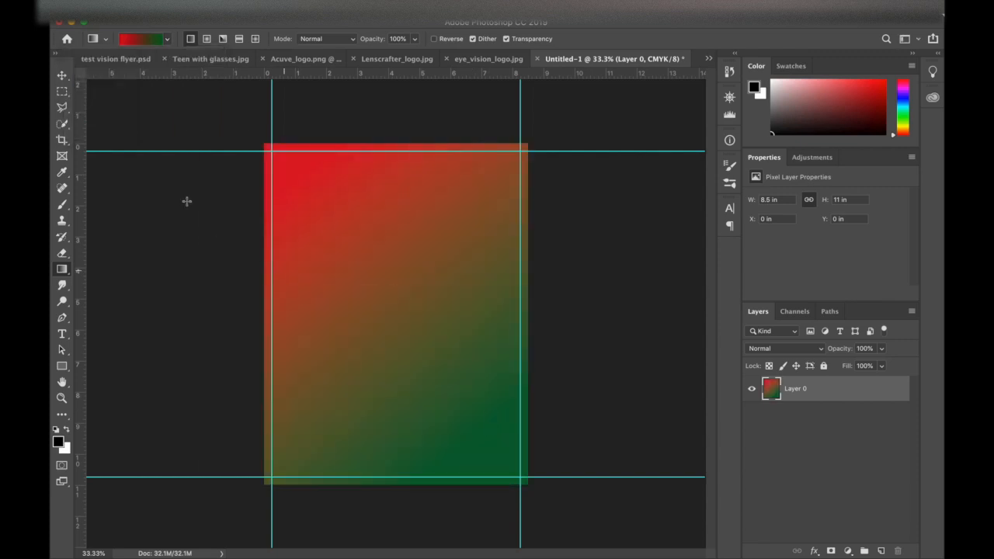
# - Choose the Foreground to Background gradient preset and open it in the Gradient Editor, moved clear of the page
pyautogui.click(168, 40)
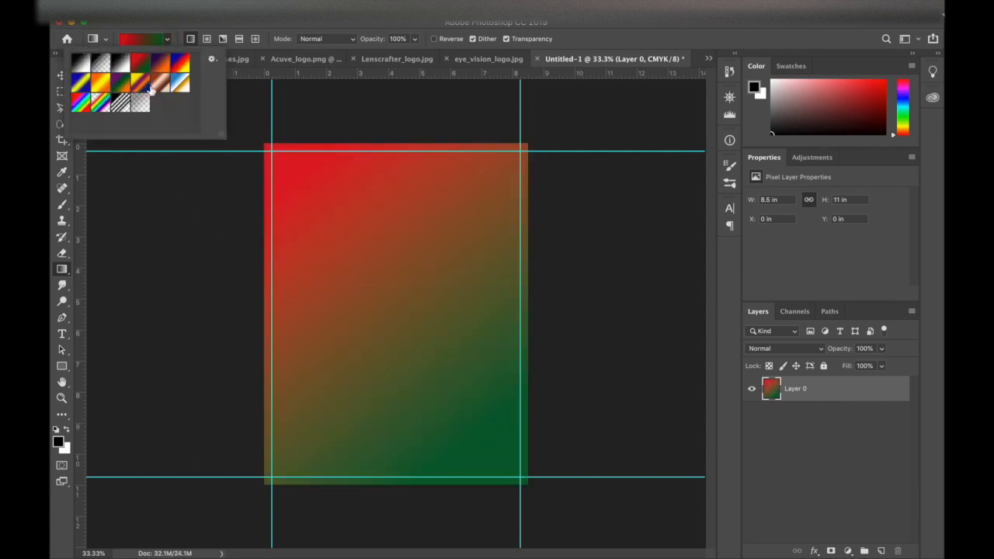
pyautogui.click(80, 65)
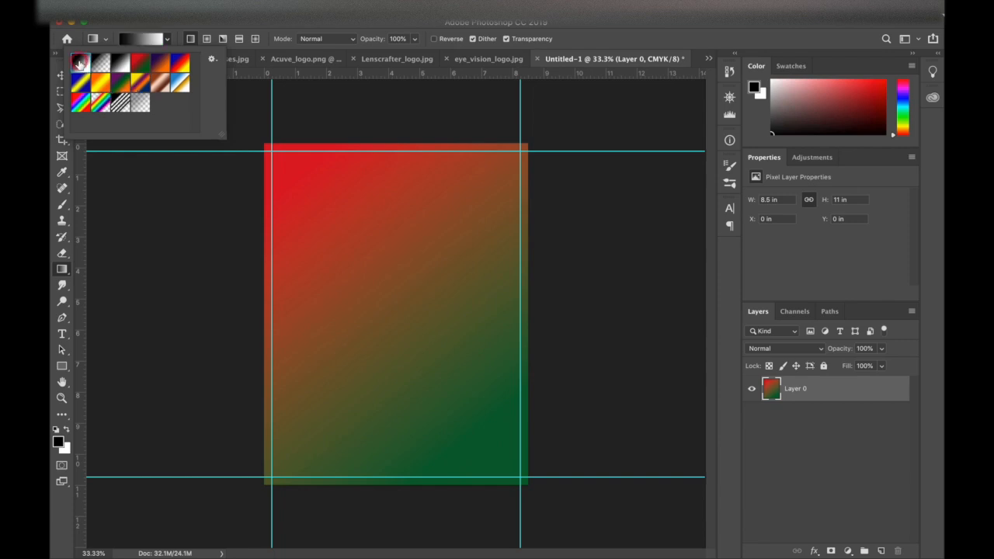
pyautogui.click(167, 39)
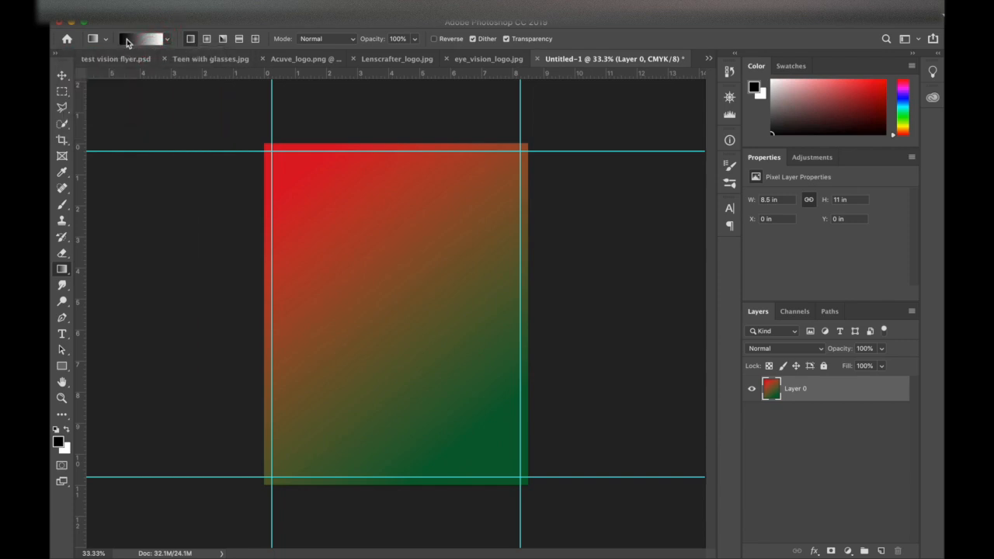
pyautogui.click(128, 43)
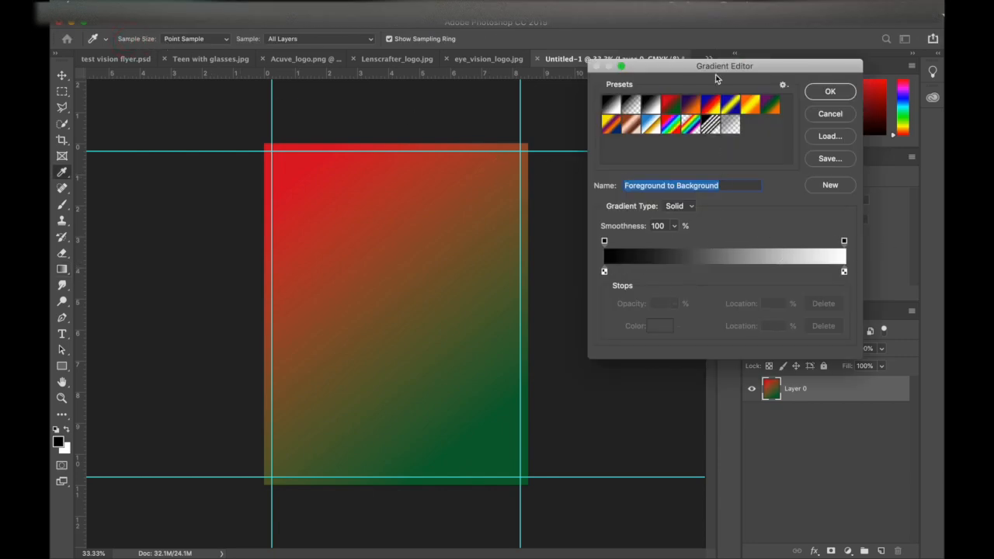
pyautogui.moveTo(707, 70); pyautogui.dragTo(674, 33)
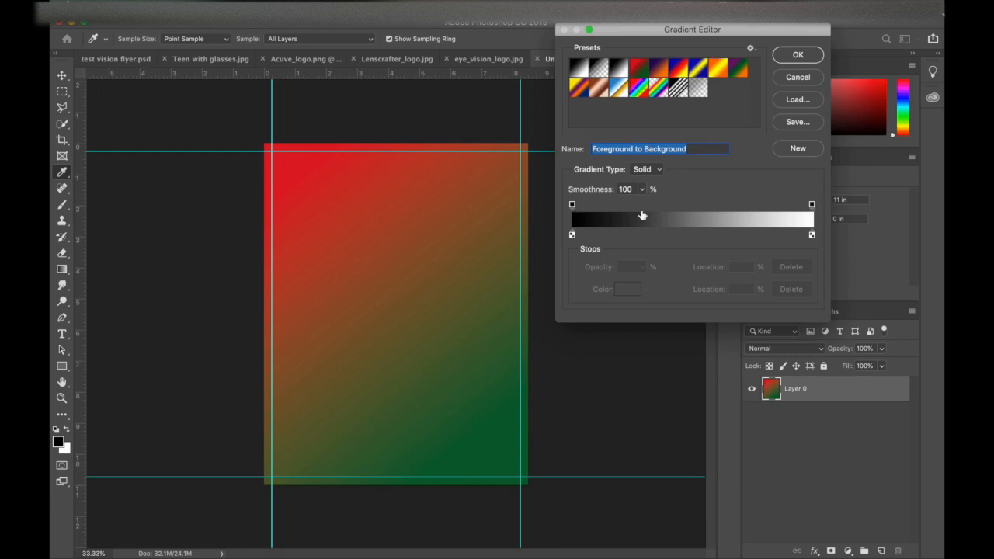
# - Set the starting colour stop of the gradient to brown 7c632c
pyautogui.doubleClick(572, 235)
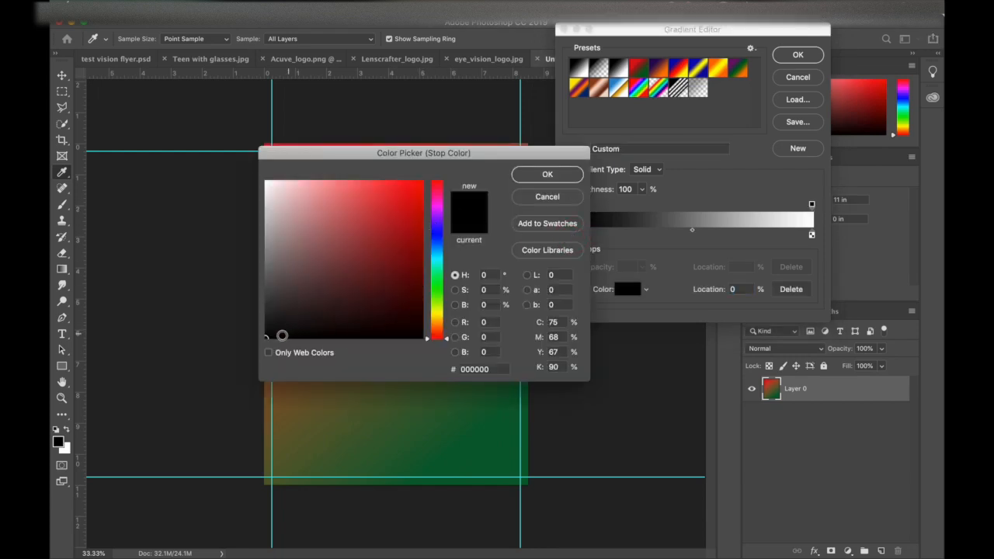
pyautogui.moveTo(372, 297); pyautogui.dragTo(365, 223)
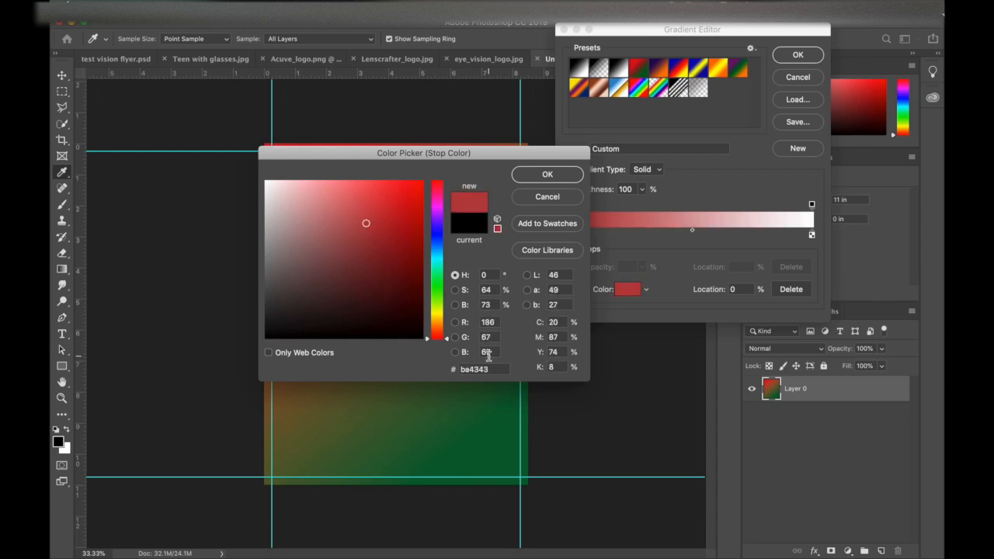
pyautogui.moveTo(448, 340); pyautogui.dragTo(436, 321)
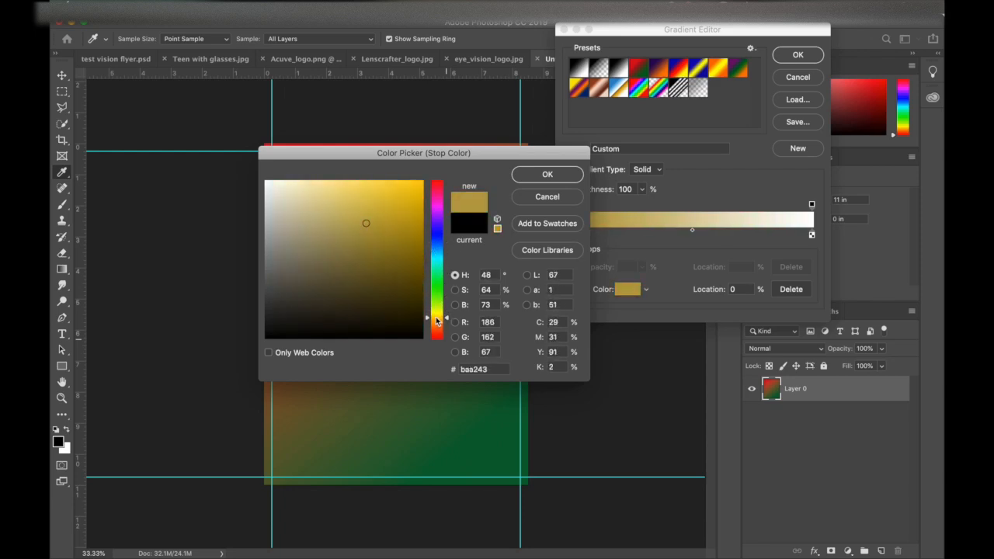
pyautogui.moveTo(366, 223); pyautogui.dragTo(367, 239)
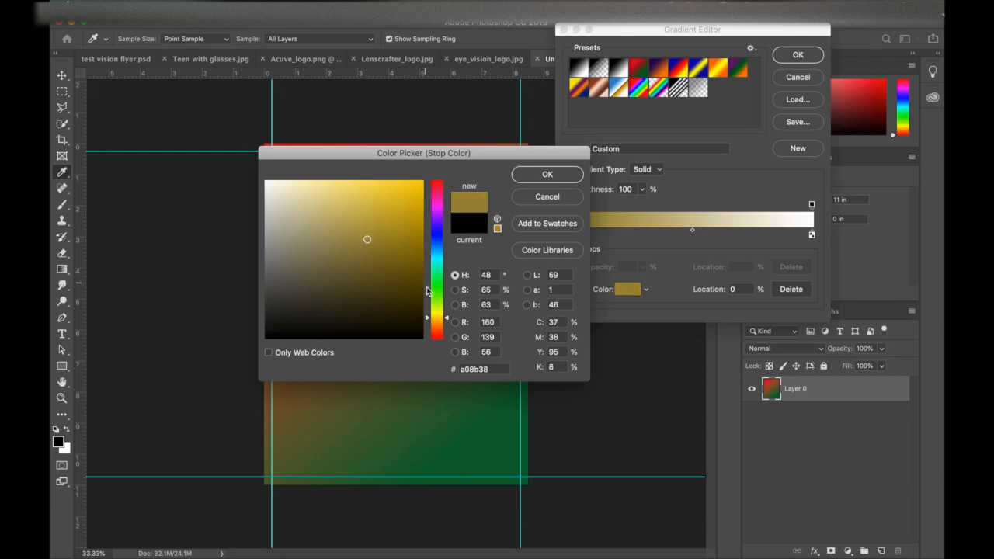
pyautogui.moveTo(449, 322); pyautogui.dragTo(449, 325)
pyautogui.click(366, 256)
pyautogui.moveTo(367, 256); pyautogui.dragTo(370, 257)
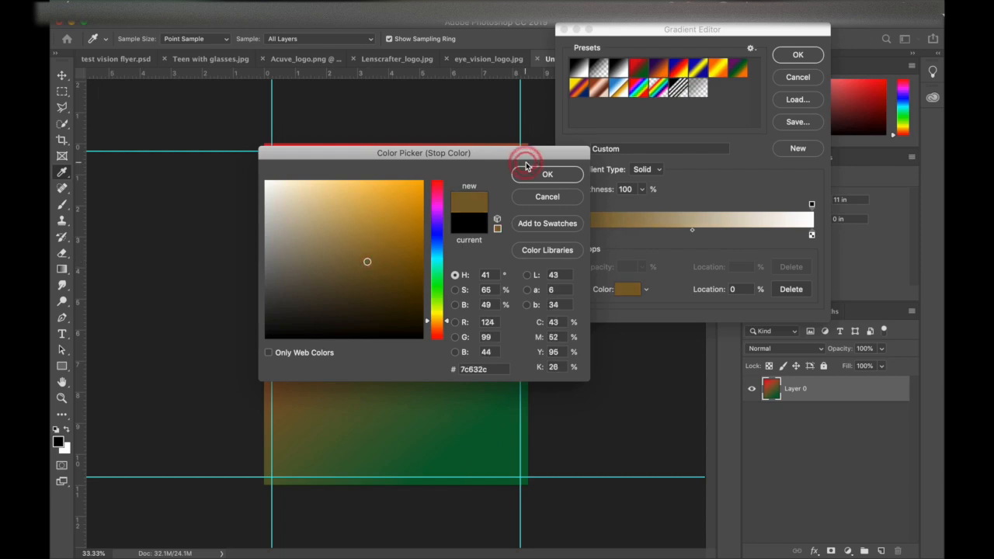
pyautogui.click(547, 174)
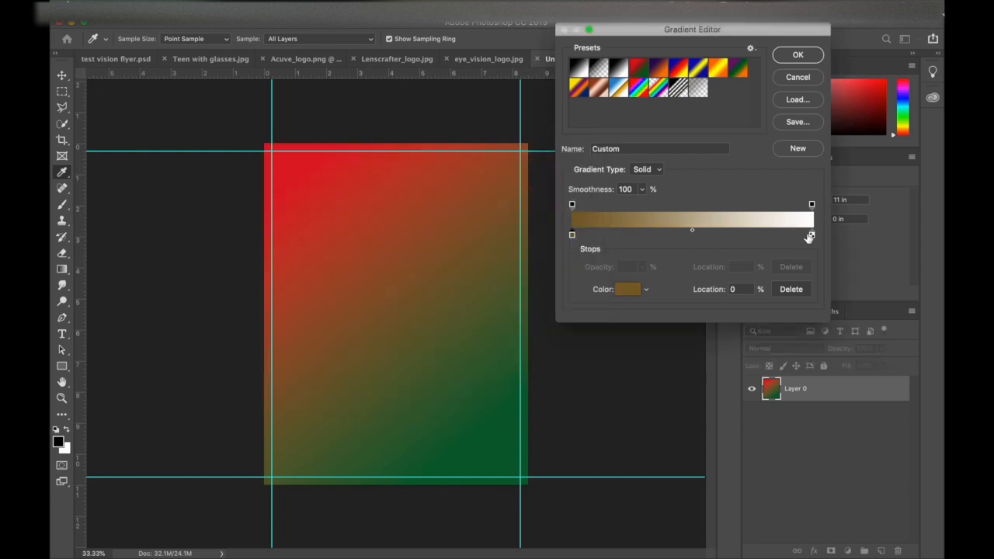
# - Move the colour picker clear of the Gradient Editor and set the ending colour stop to golden yellow ecc652
pyautogui.doubleClick(812, 235)
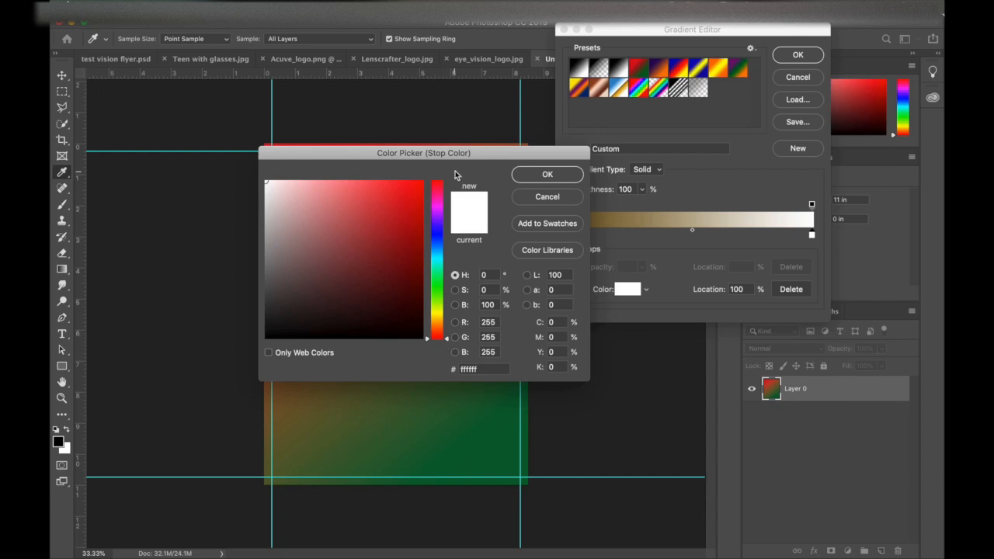
pyautogui.moveTo(447, 155); pyautogui.dragTo(480, 332)
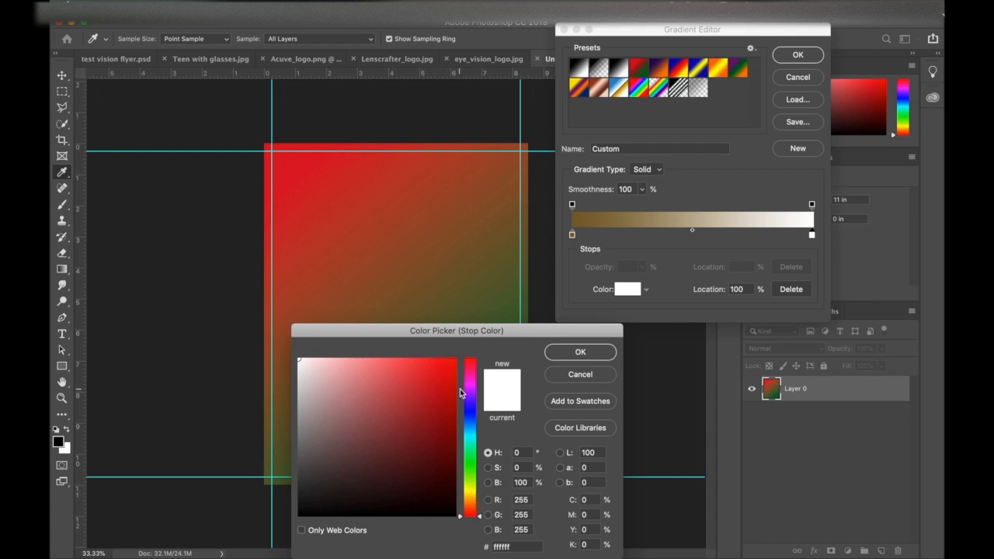
pyautogui.moveTo(481, 519); pyautogui.dragTo(481, 495)
pyautogui.click(413, 445)
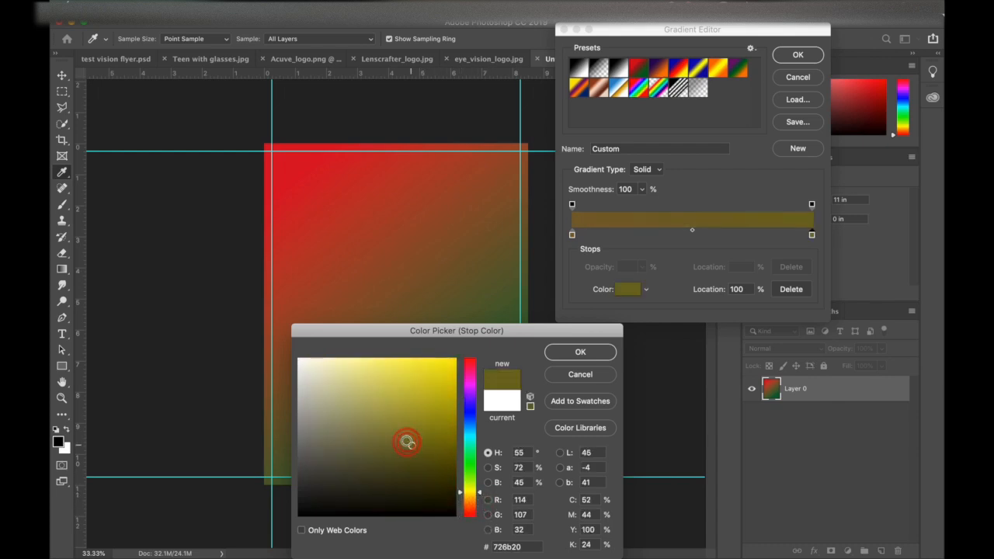
pyautogui.moveTo(459, 494); pyautogui.dragTo(461, 498)
pyautogui.click(403, 383)
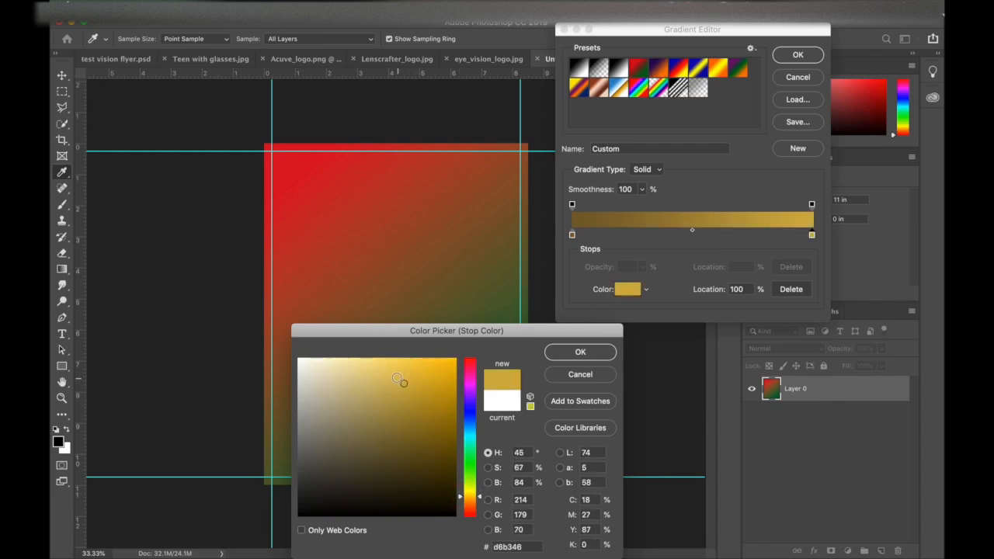
pyautogui.moveTo(403, 383); pyautogui.dragTo(400, 370)
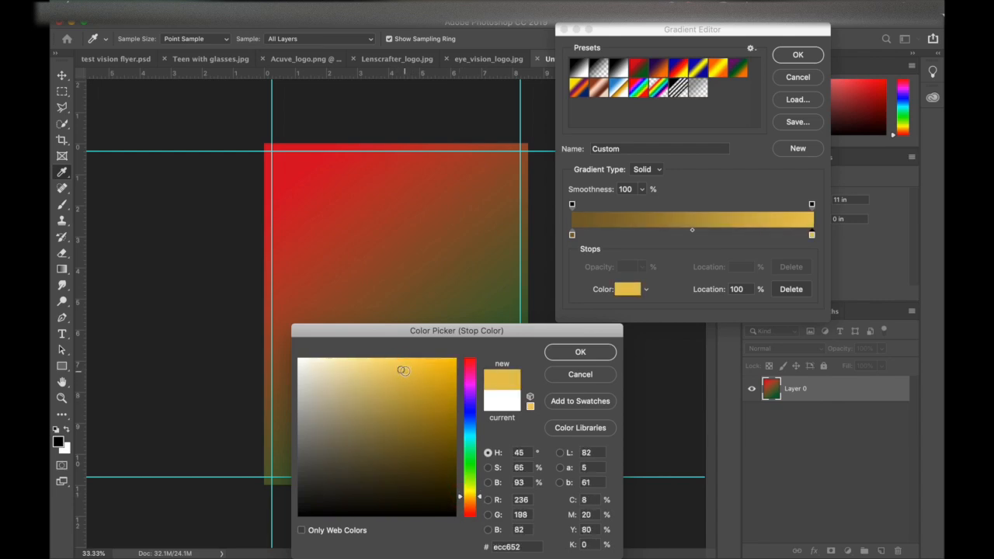
pyautogui.click(578, 353)
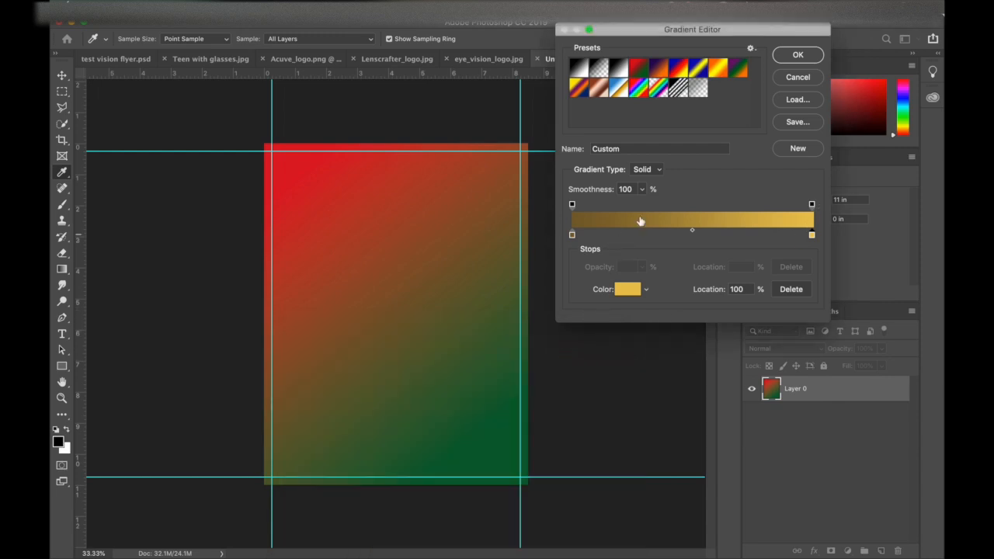
# - Darken the gradient's starting colour stop to 6a5425 and accept the custom gradient
pyautogui.click(572, 234)
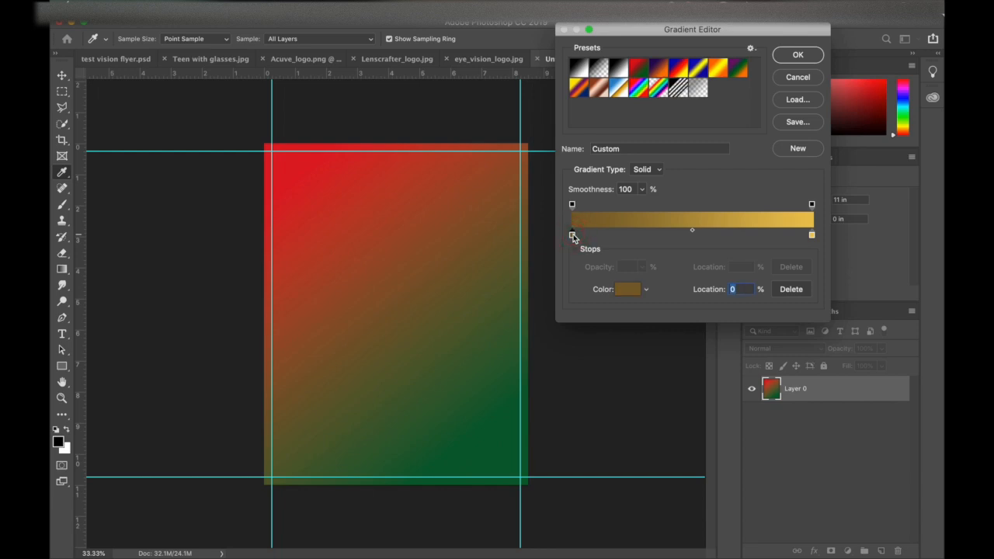
pyautogui.doubleClick(573, 234)
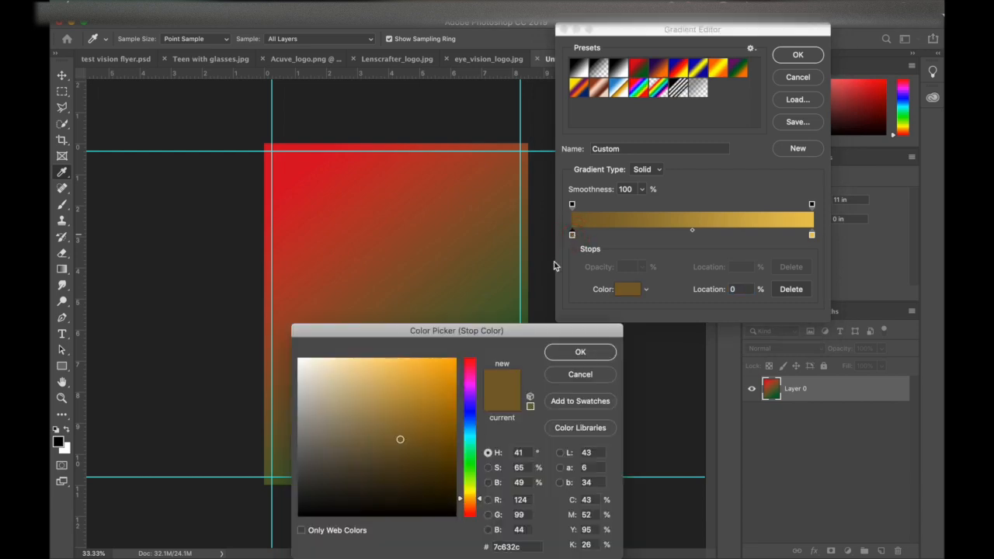
pyautogui.click(401, 450)
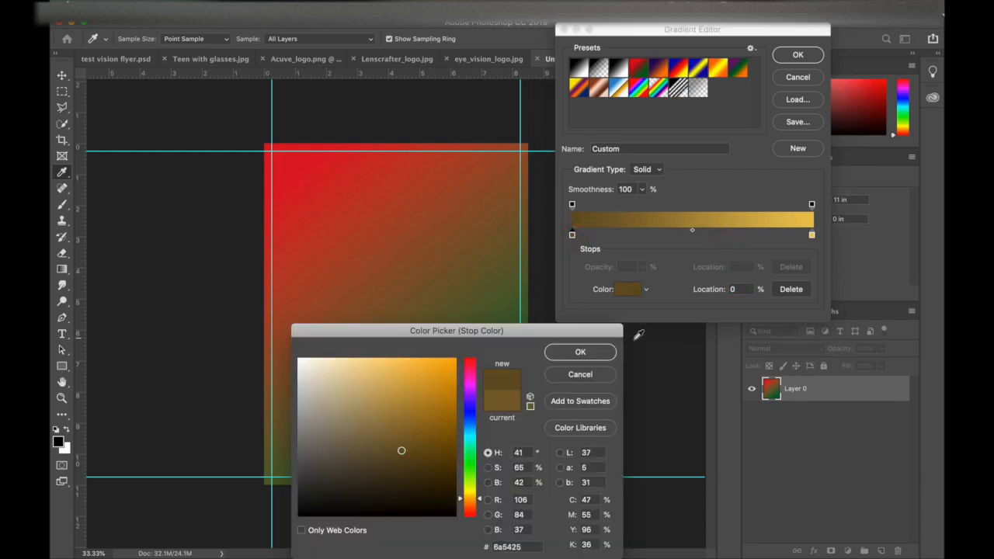
pyautogui.click(580, 351)
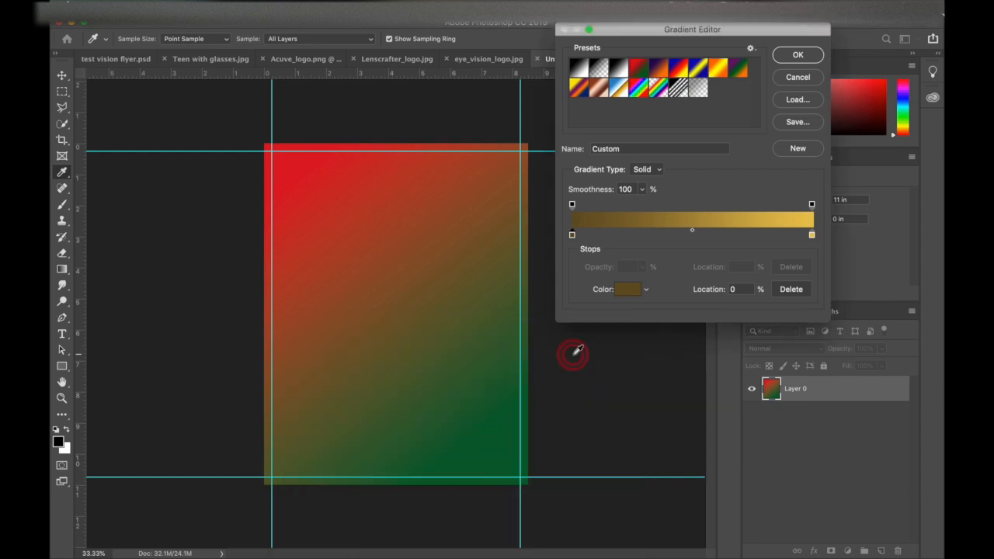
pyautogui.click(793, 62)
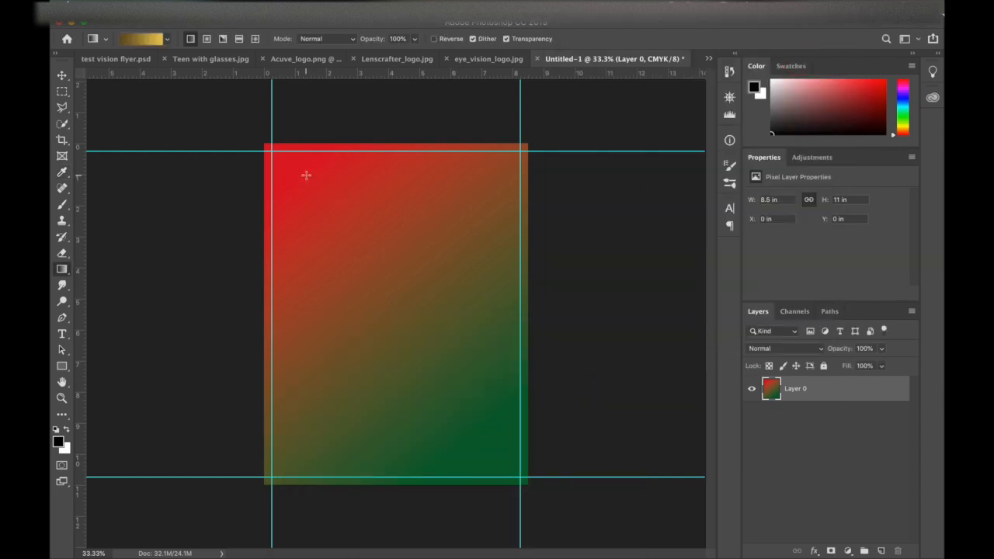
# - Try the brown-to-gold linear gradient across the page in several directions, finishing with a diagonal from the page's upper-left to lower-right corner
pyautogui.moveTo(306, 175); pyautogui.dragTo(486, 460)
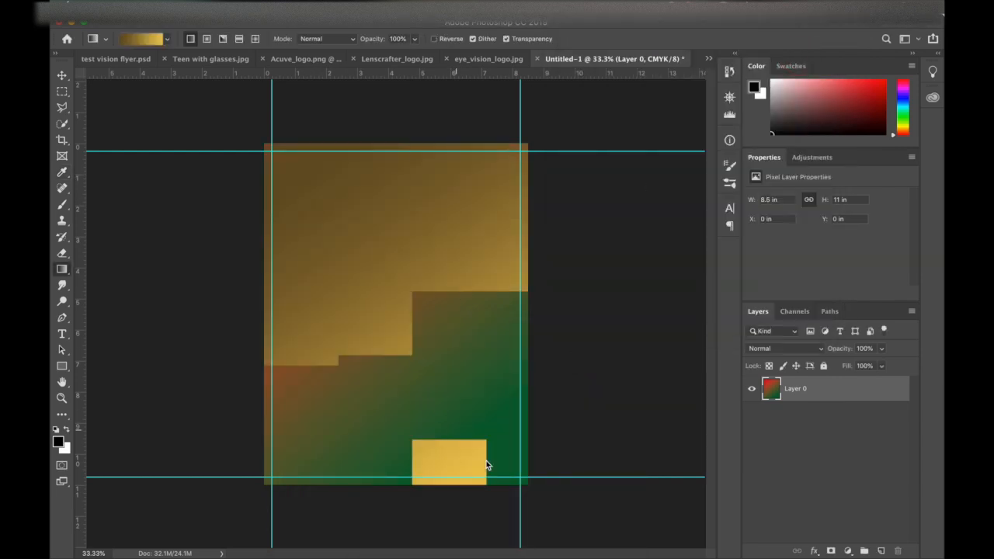
pyautogui.moveTo(397, 437); pyautogui.dragTo(377, 166)
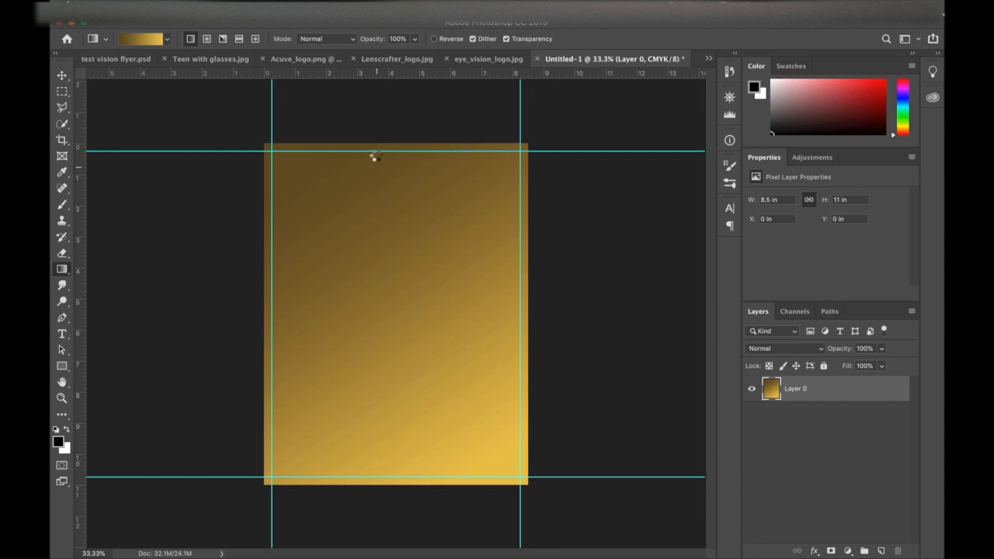
pyautogui.moveTo(297, 166); pyautogui.dragTo(492, 433)
pyautogui.moveTo(500, 178); pyautogui.dragTo(291, 459)
pyautogui.moveTo(403, 451); pyautogui.dragTo(480, 152)
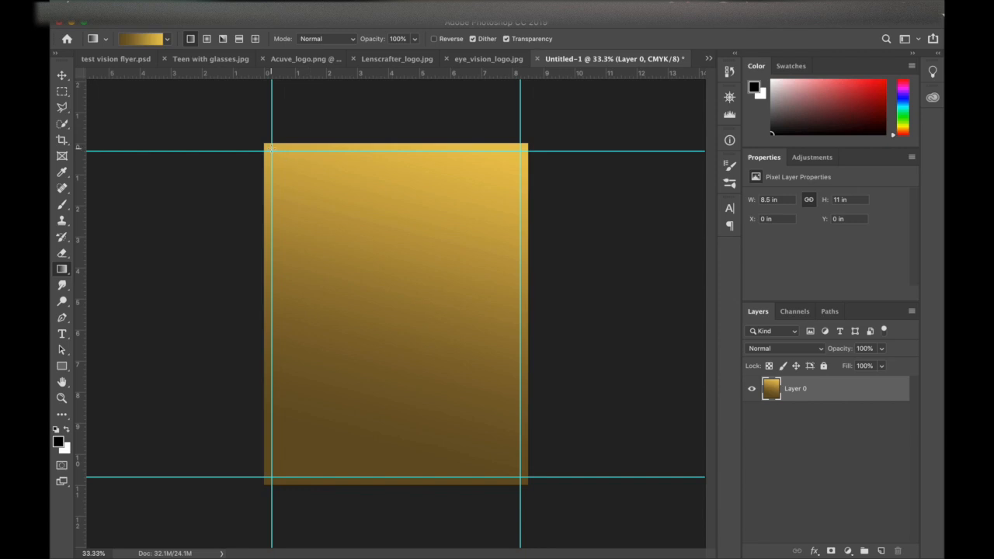
pyautogui.moveTo(270, 148); pyautogui.dragTo(525, 480)
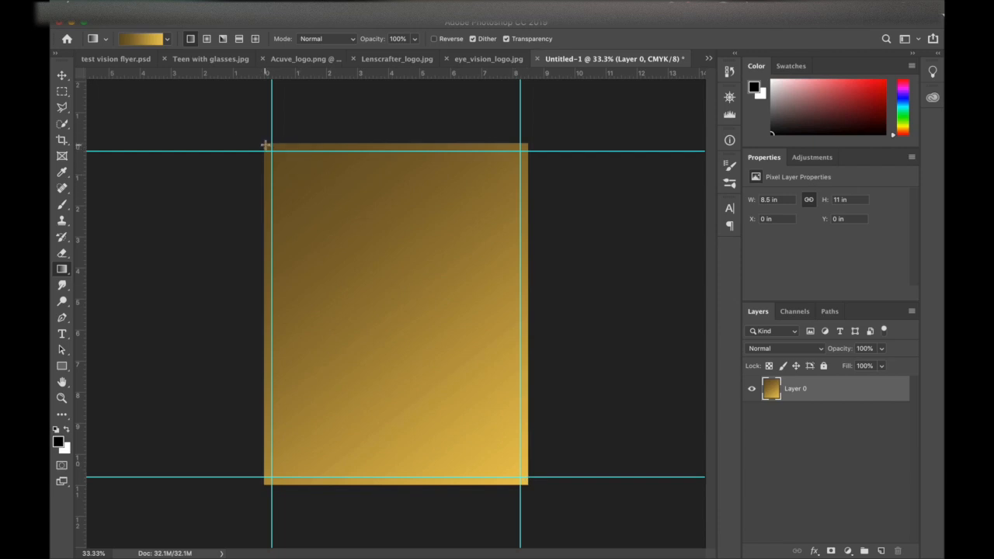
pyautogui.moveTo(267, 147); pyautogui.dragTo(523, 483)
# - Reopen the custom gradient for editing and lighten its starting colour stop to brown 8b6e2f
pyautogui.click(136, 39)
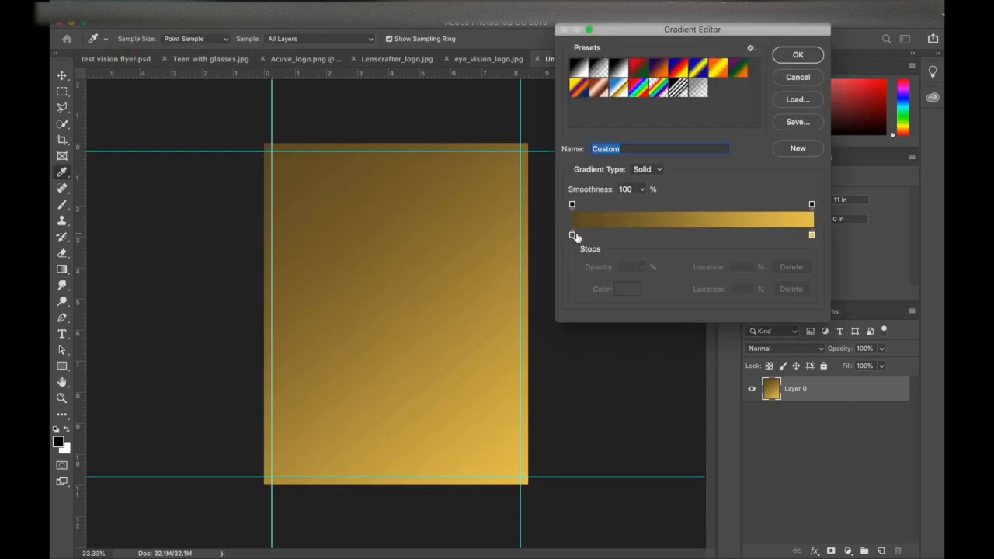
pyautogui.click(573, 236)
pyautogui.doubleClick(572, 236)
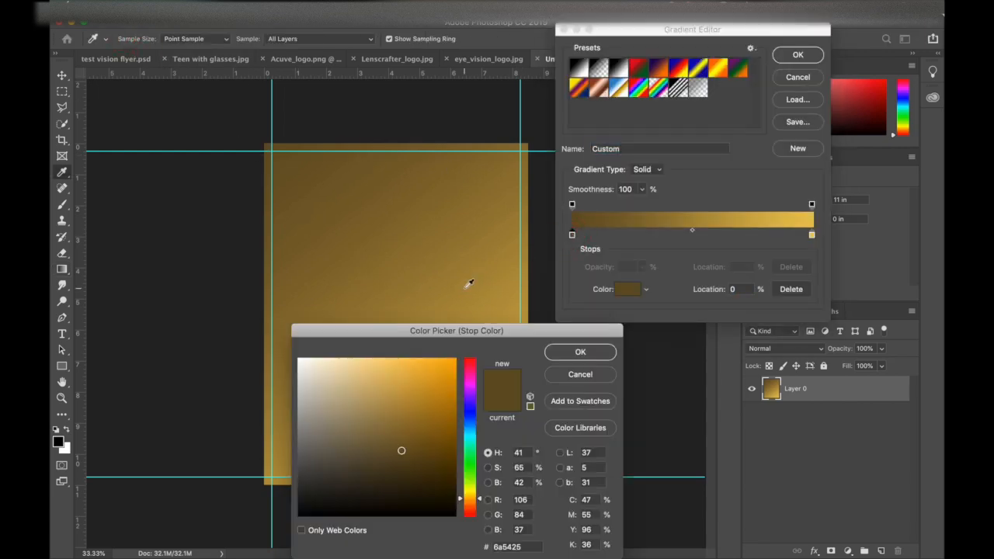
pyautogui.moveTo(402, 428); pyautogui.dragTo(401, 421)
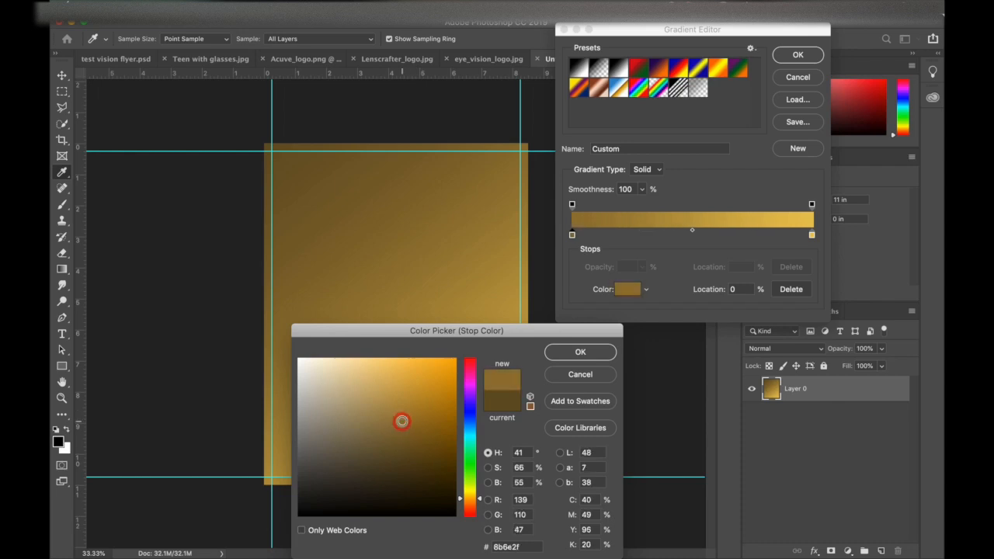
pyautogui.click(578, 353)
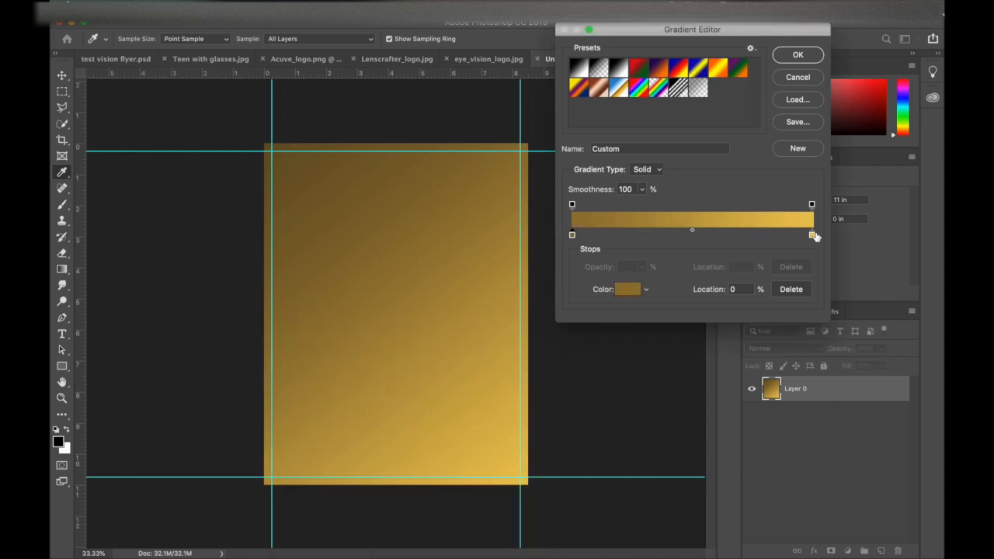
# - Change the ending colour stop to a pale yellow and fill the page diagonally from upper left to lower right with the gradient
pyautogui.doubleClick(811, 234)
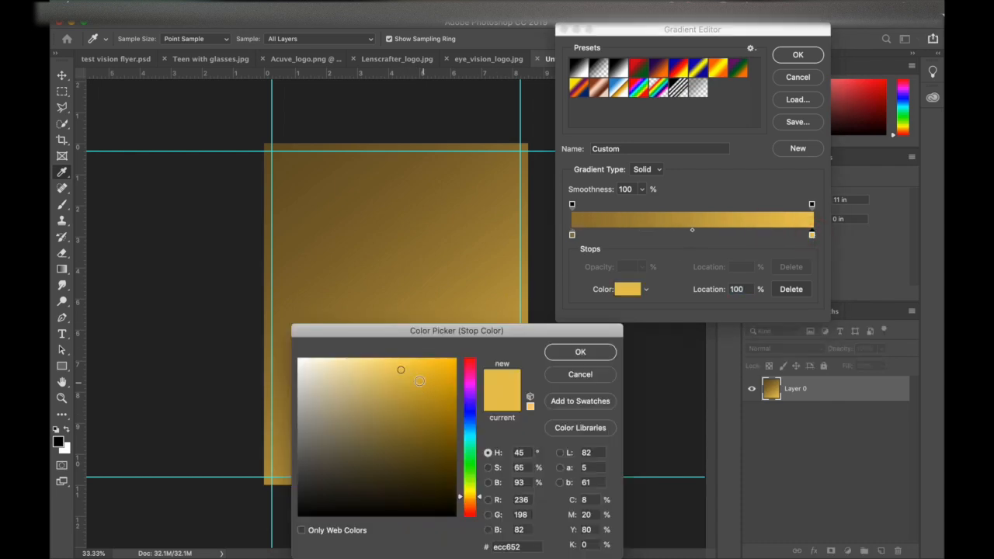
pyautogui.moveTo(401, 370); pyautogui.dragTo(346, 361)
pyautogui.click(579, 352)
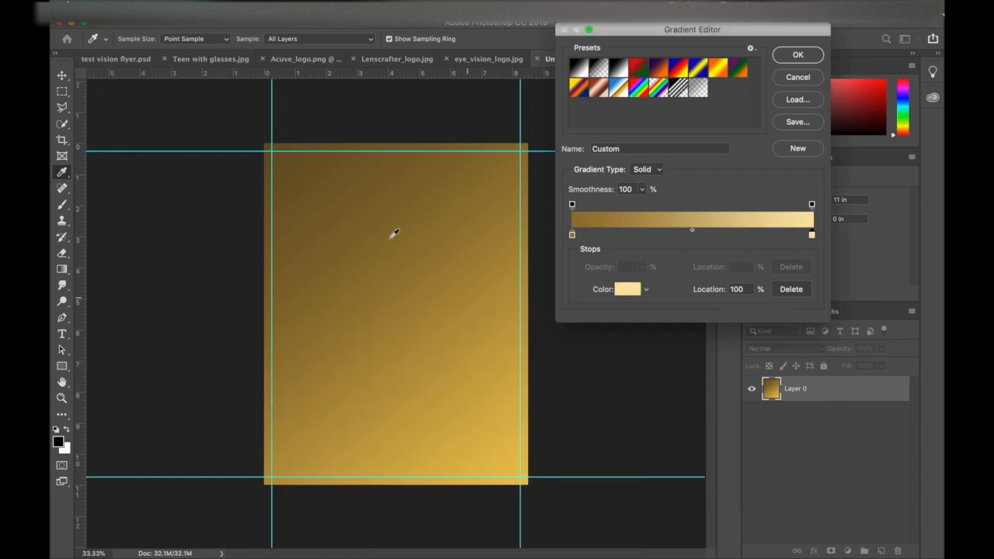
pyautogui.click(798, 55)
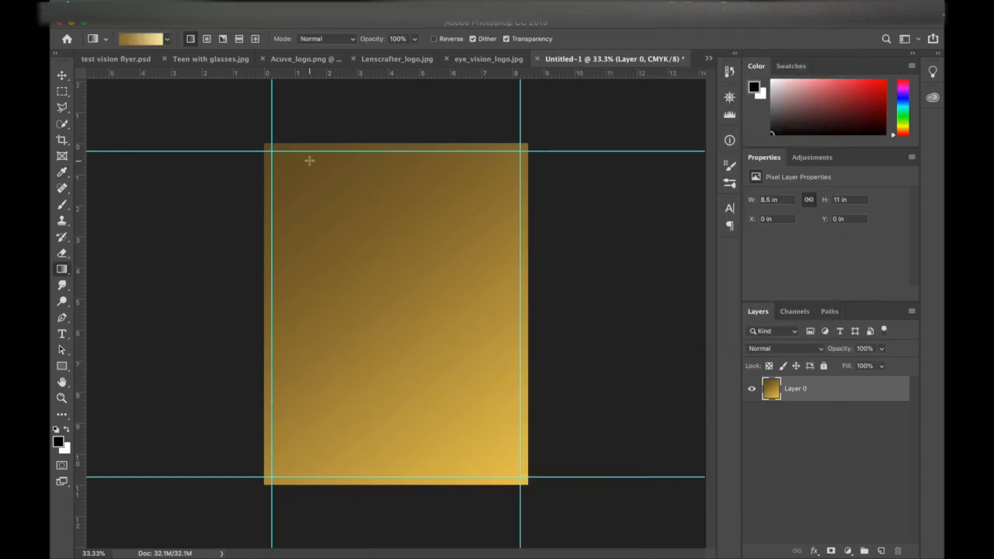
pyautogui.moveTo(266, 145); pyautogui.dragTo(523, 480)
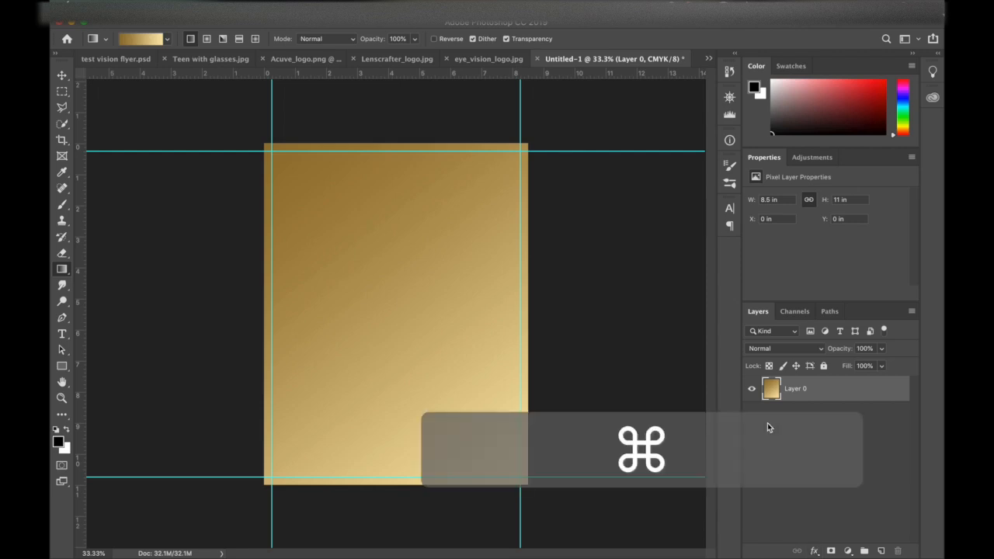
# - Undo all the gradient fills on Layer 0 back to the plain white page
pyautogui.press('super+z')
pyautogui.press('super+z')
pyautogui.press('super+z')
pyautogui.press('super+z')
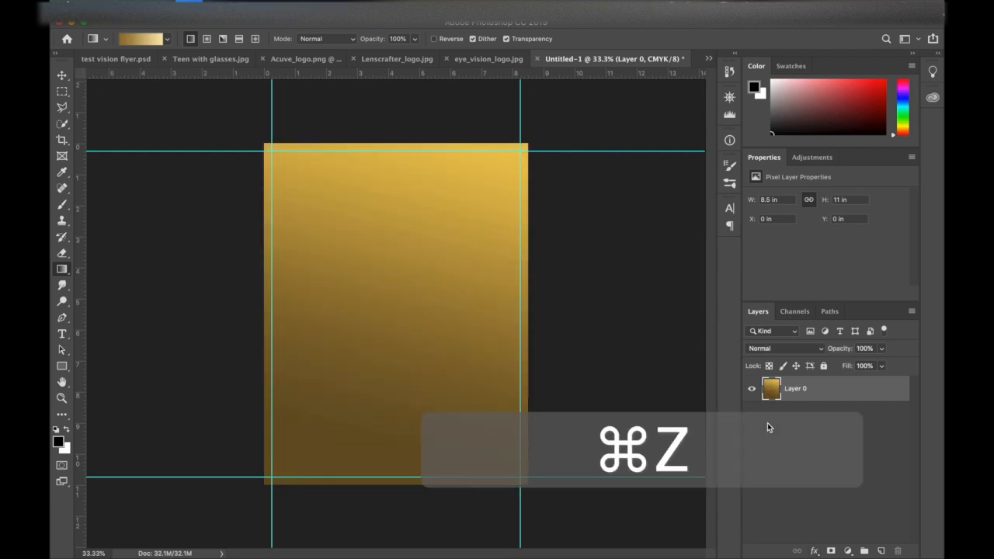
pyautogui.press('super+z')
pyautogui.press('super+z')
pyautogui.press('super+z')
pyautogui.press('super+z')
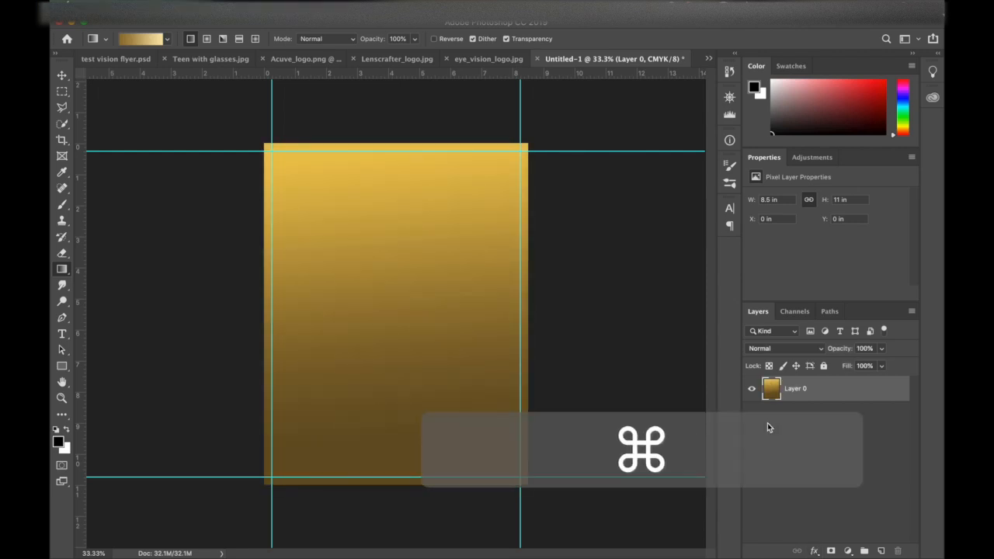
pyautogui.press('super+z')
pyautogui.press('super+z')
pyautogui.press('super+z')
pyautogui.press('super+z')
pyautogui.press('super+z')
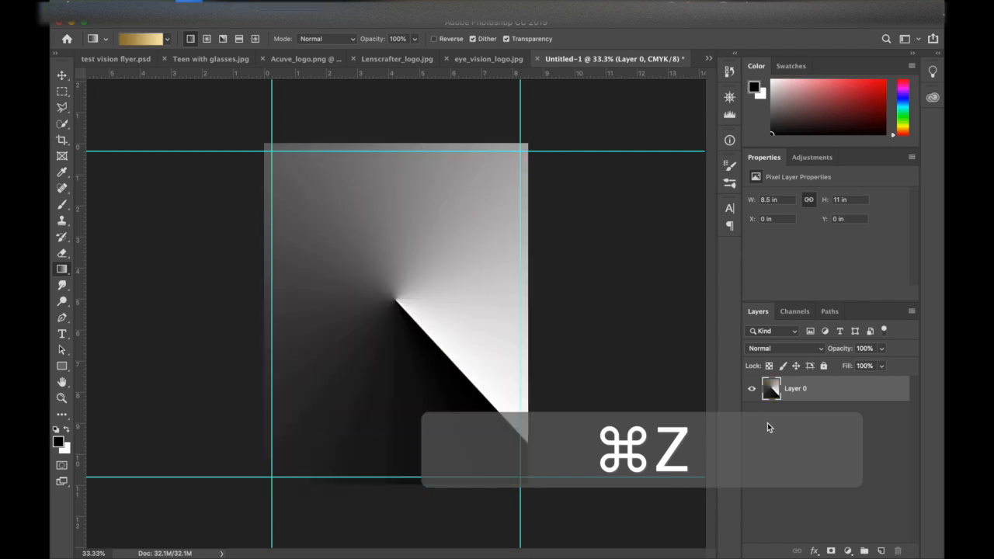
pyautogui.press('super+z')
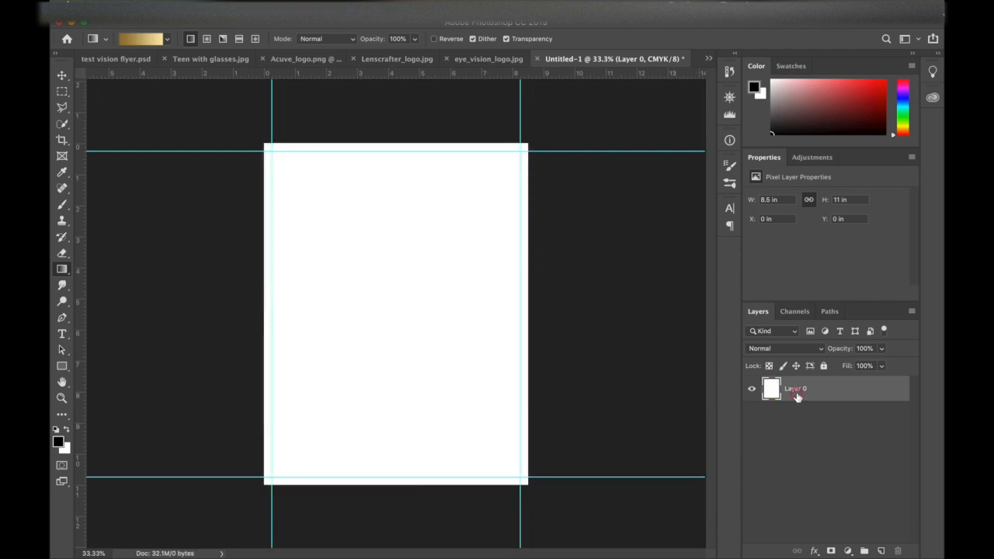
# - Add a new empty layer above the white Layer 0
pyautogui.press('BackSpace')
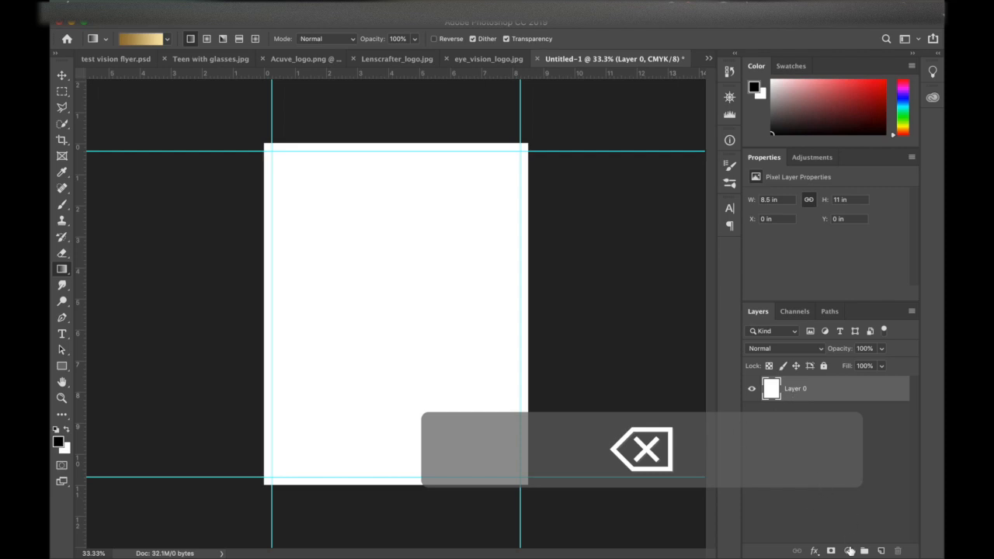
pyautogui.click(881, 551)
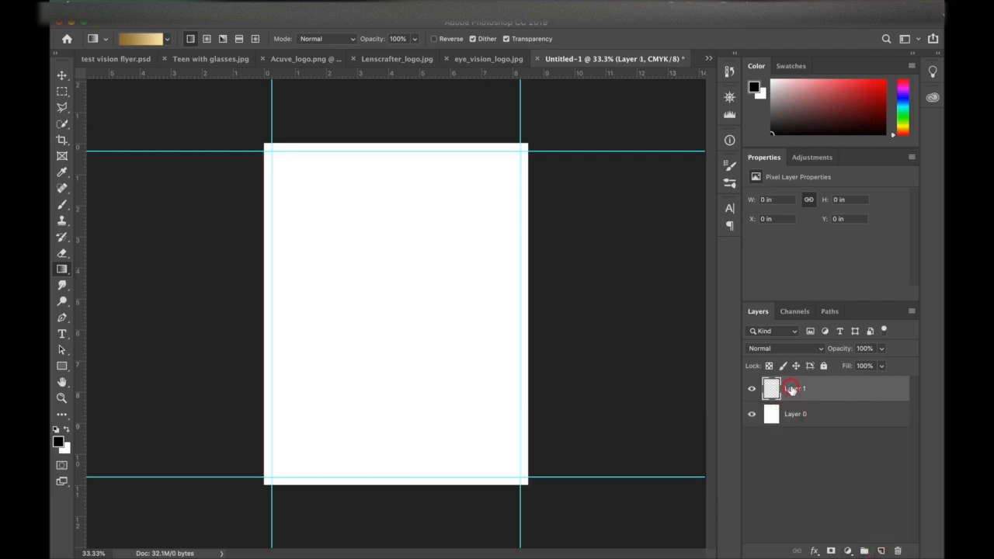
# - Set the foreground colour to near-white fefefe and fill the empty Layer 1 with the Paint Bucket
pyautogui.click(62, 272)
pyautogui.click(116, 278)
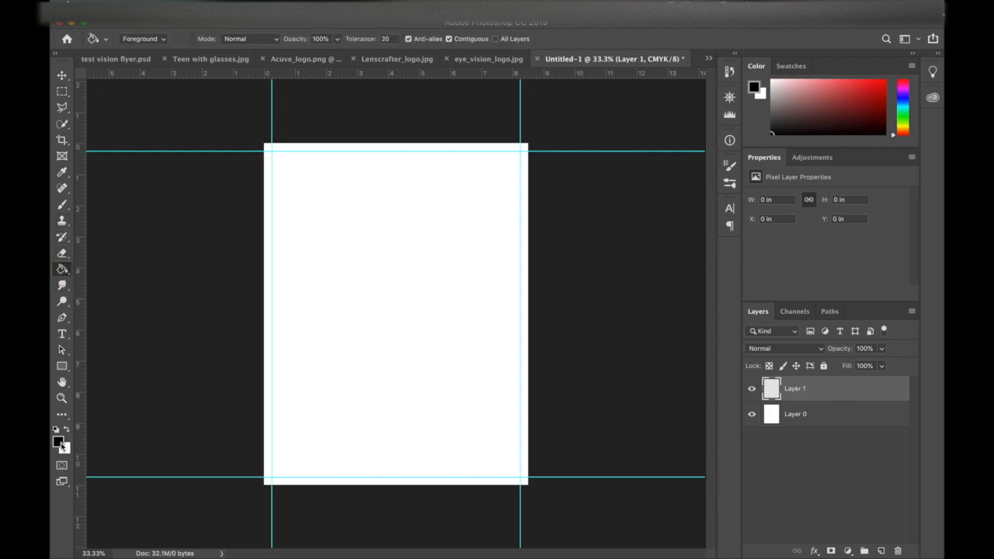
pyautogui.click(59, 442)
pyautogui.moveTo(340, 373); pyautogui.dragTo(279, 358)
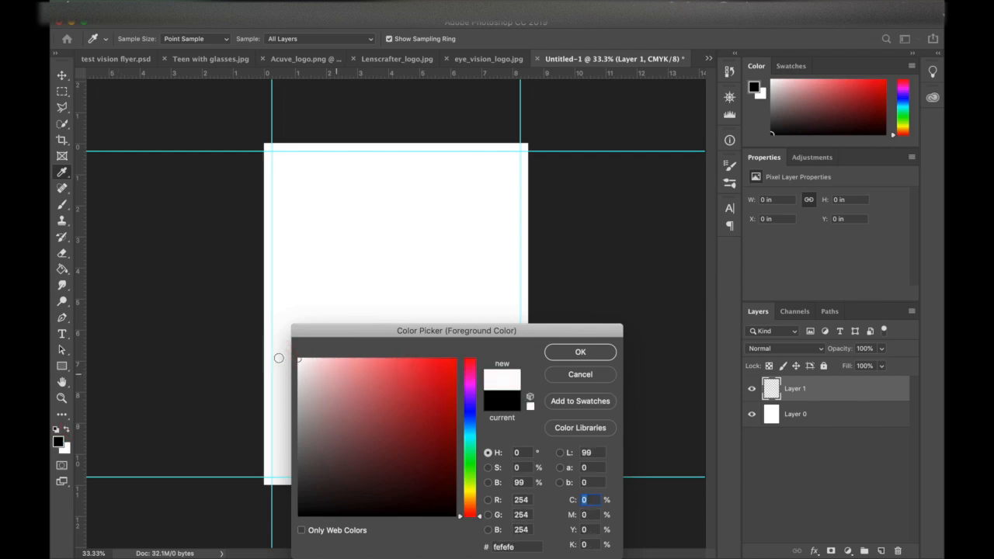
pyautogui.click(575, 352)
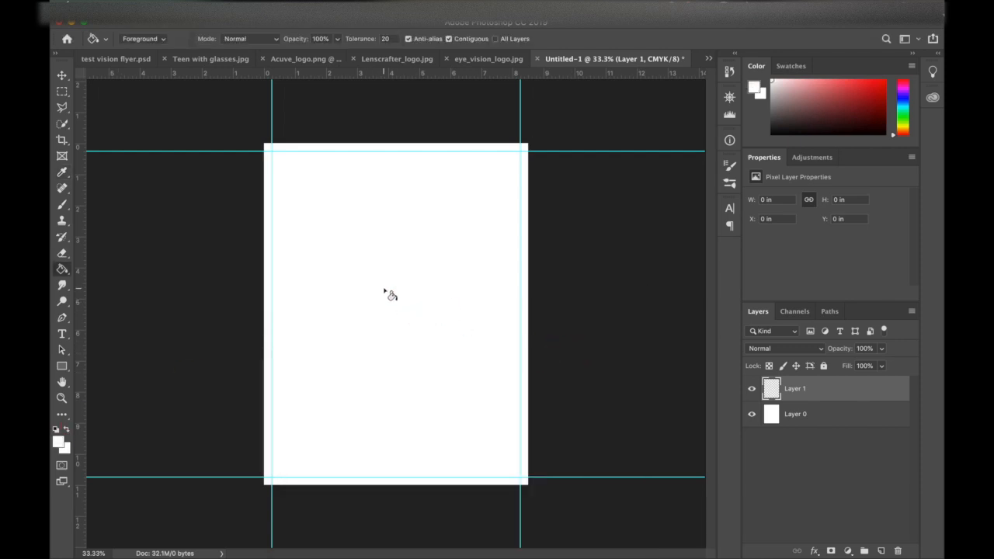
pyautogui.click(385, 292)
# - Add a Gradient Overlay effect to Layer 1 and change its gradient's starting colour stop to a golden brown
pyautogui.click(812, 550)
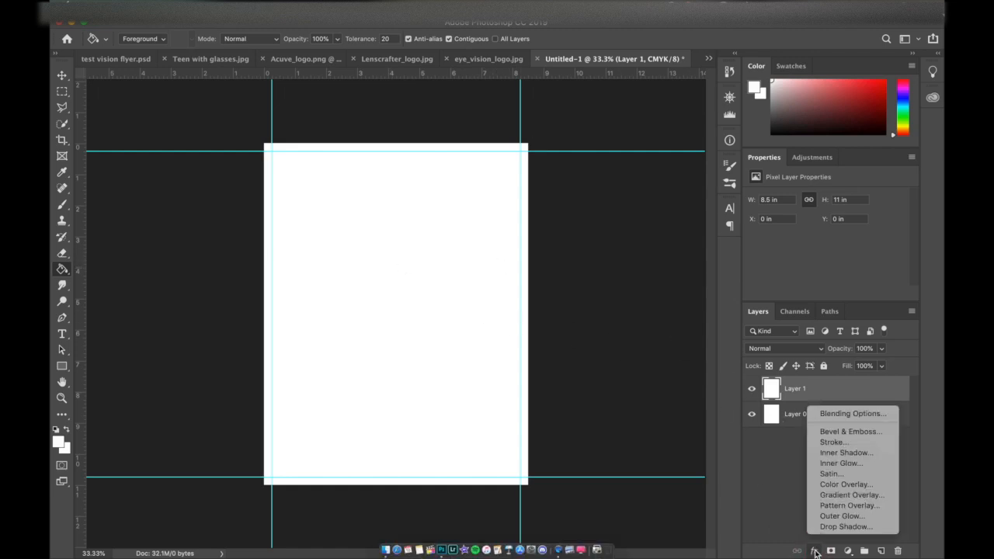
pyautogui.click(834, 497)
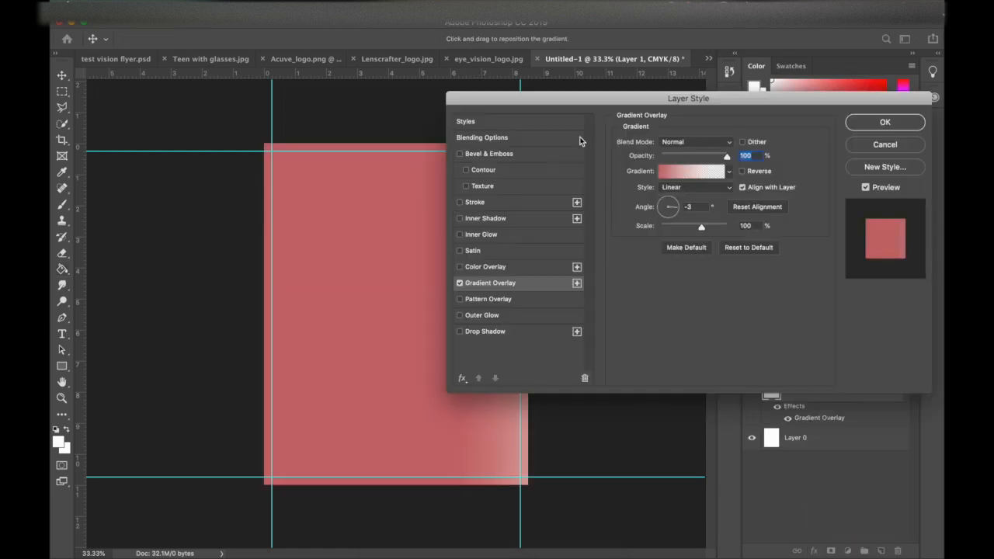
pyautogui.moveTo(590, 104); pyautogui.dragTo(553, 113)
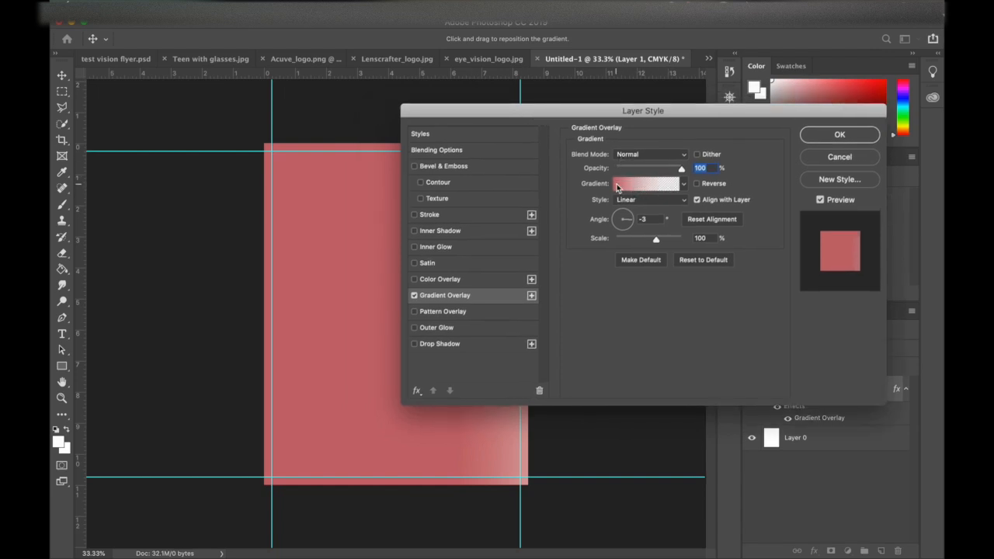
pyautogui.click(617, 188)
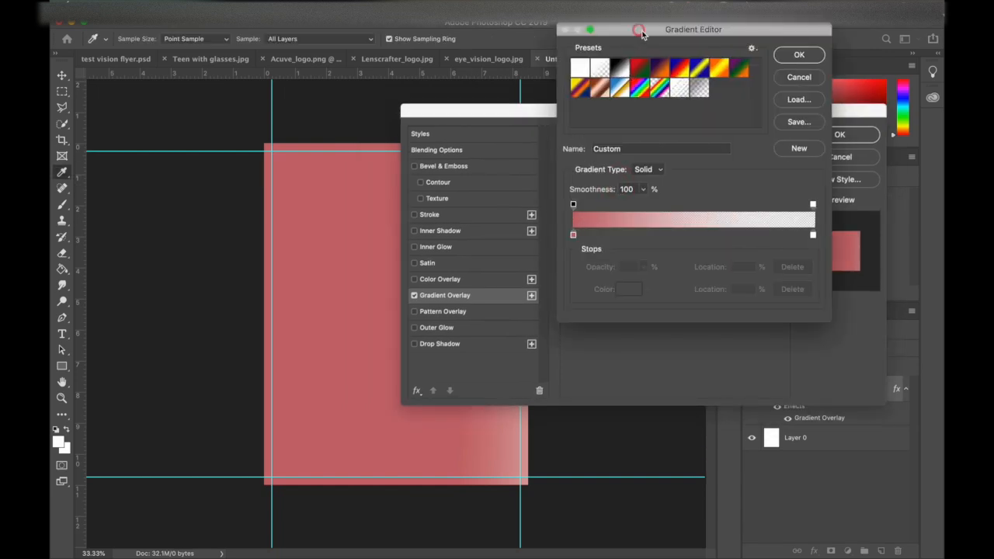
pyautogui.moveTo(642, 34); pyautogui.dragTo(667, 91)
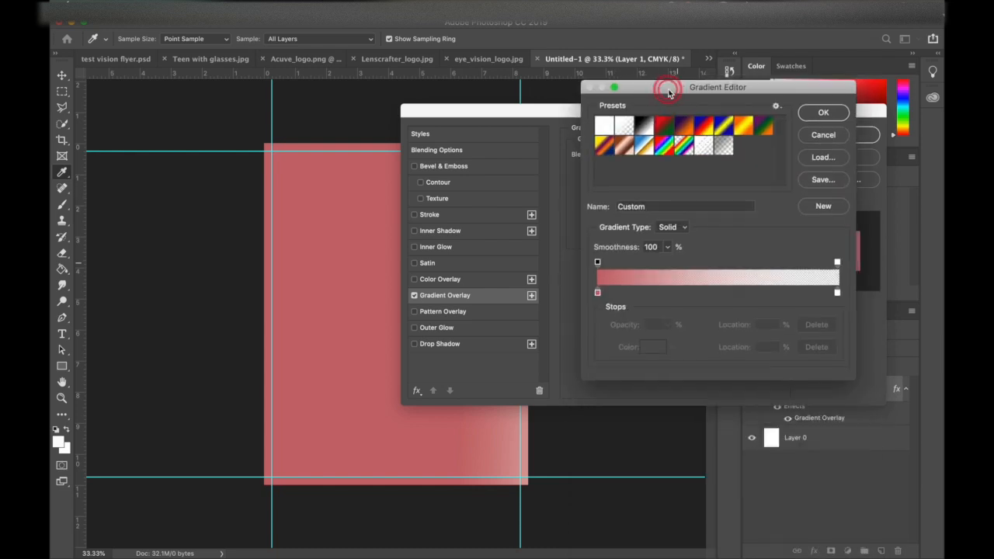
pyautogui.doubleClick(598, 292)
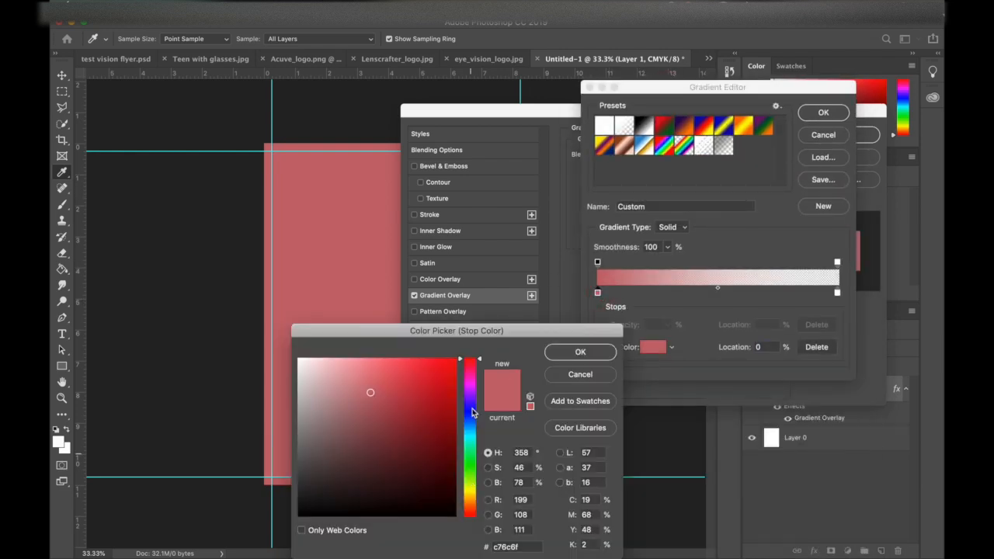
pyautogui.moveTo(482, 363); pyautogui.dragTo(478, 503)
pyautogui.moveTo(425, 469)
pyautogui.mouseDown()
pyautogui.moveTo(394, 430)
pyautogui.moveTo(408, 405)
pyautogui.mouseUp()
pyautogui.click(577, 352)
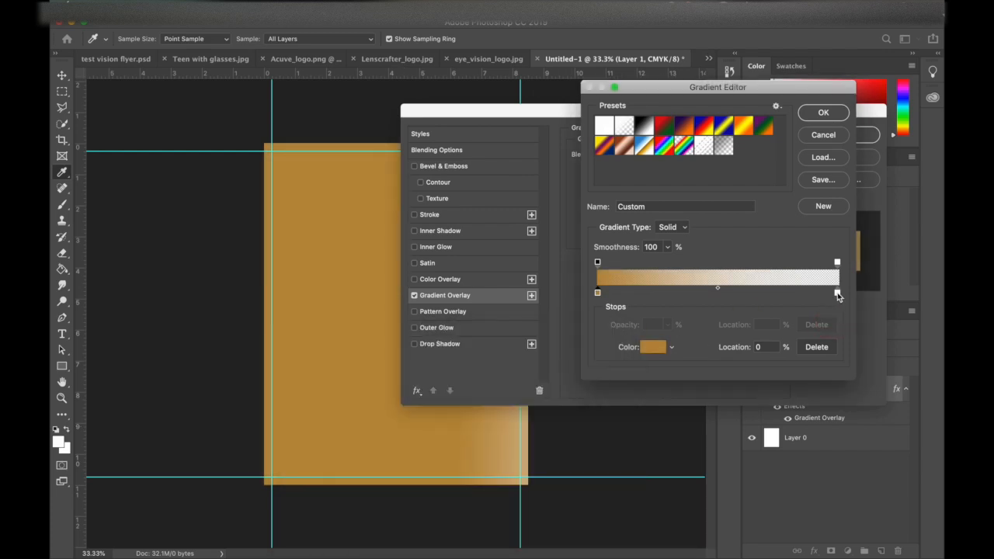
# - Change the overlay gradient's ending colour stop to pale yellow f4e884 and accept the edited gradient
pyautogui.doubleClick(837, 294)
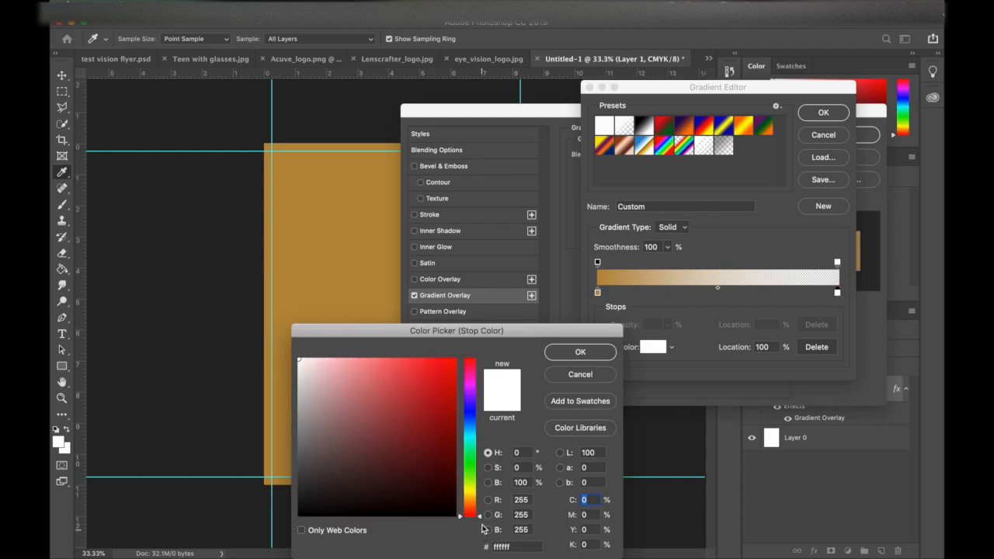
pyautogui.click(480, 499)
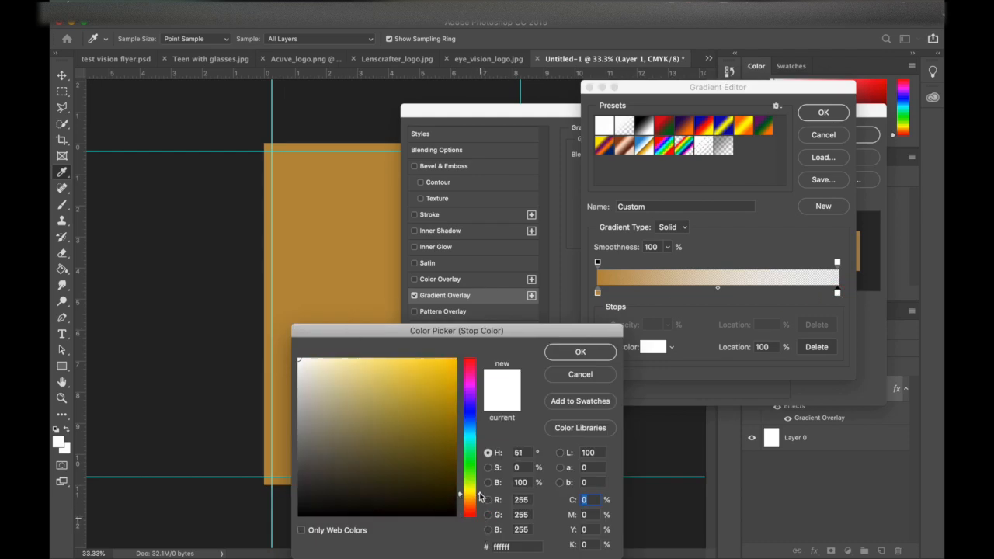
pyautogui.moveTo(480, 498); pyautogui.dragTo(481, 497)
pyautogui.click(370, 364)
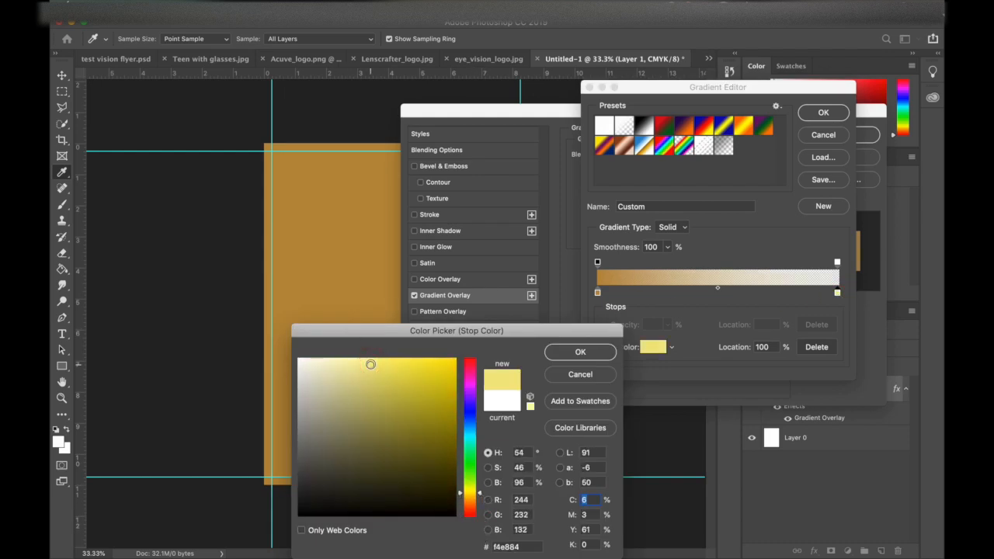
pyautogui.click(580, 352)
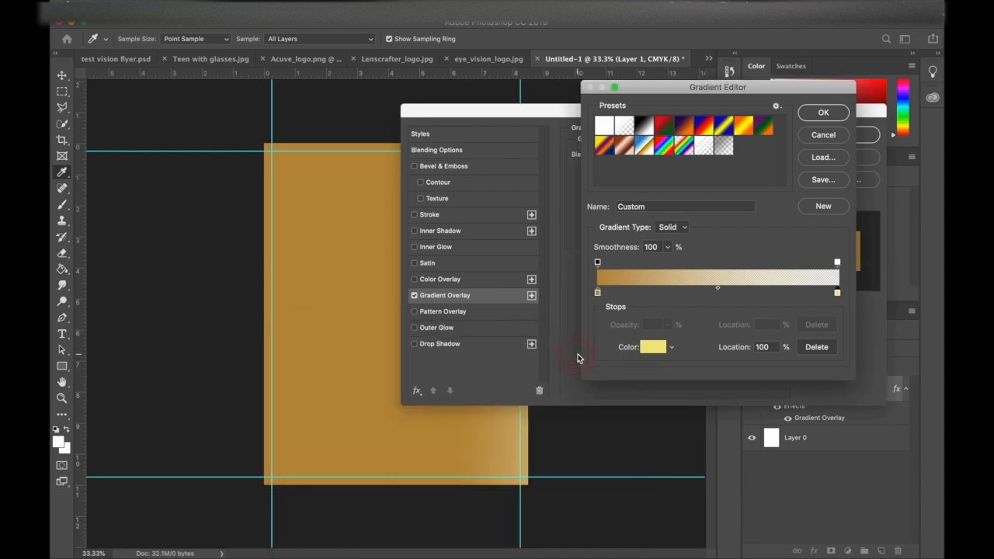
pyautogui.click(822, 112)
# - Set the Gradient Overlay to Linear style with a -26° angle and 94% opacity, and apply it to Layer 1
pyautogui.moveTo(630, 114); pyautogui.dragTo(728, 35)
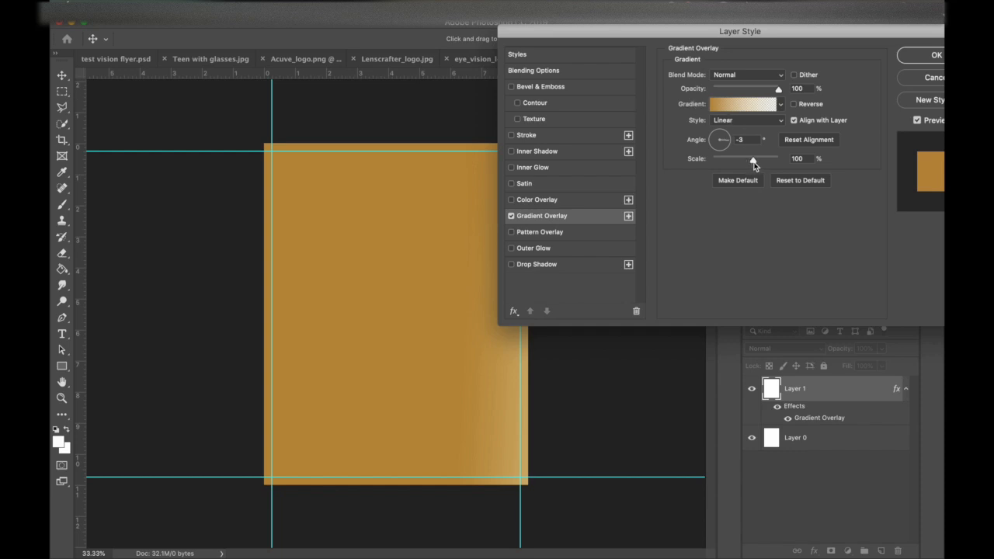
pyautogui.moveTo(726, 146)
pyautogui.mouseDown()
pyautogui.moveTo(710, 144)
pyautogui.moveTo(724, 148)
pyautogui.moveTo(726, 137)
pyautogui.moveTo(732, 146)
pyautogui.mouseUp()
pyautogui.click(782, 123)
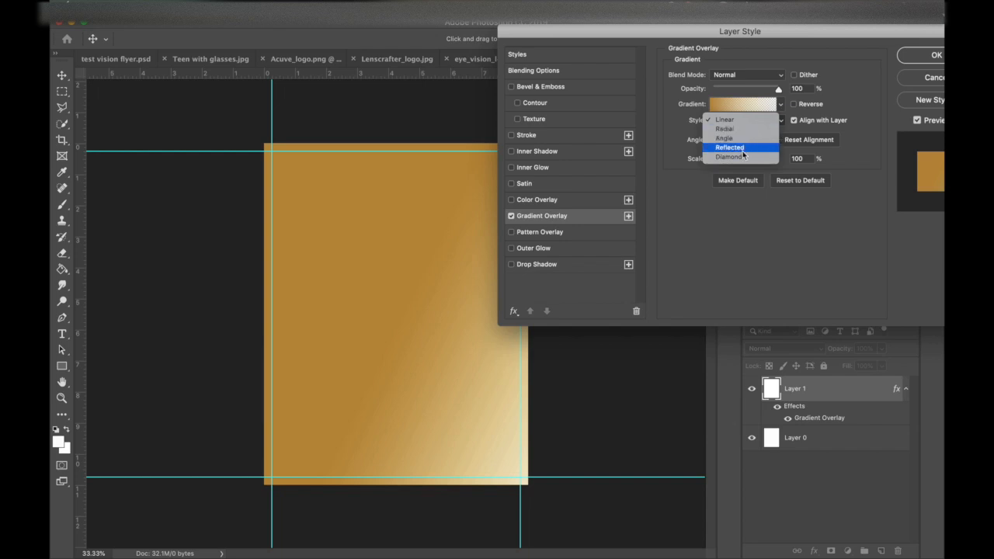
pyautogui.click(750, 119)
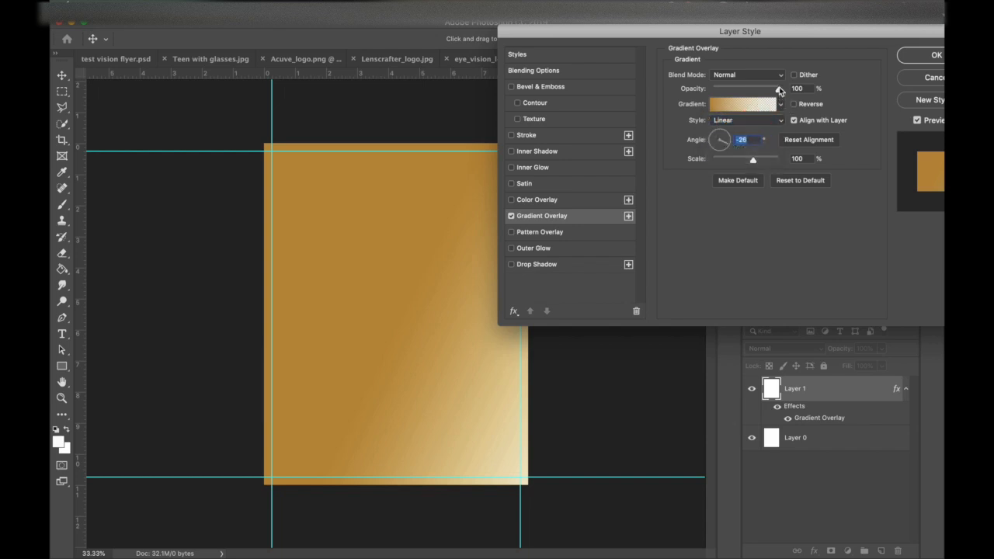
pyautogui.moveTo(779, 91)
pyautogui.mouseDown()
pyautogui.moveTo(732, 91)
pyautogui.moveTo(770, 91)
pyautogui.mouseUp()
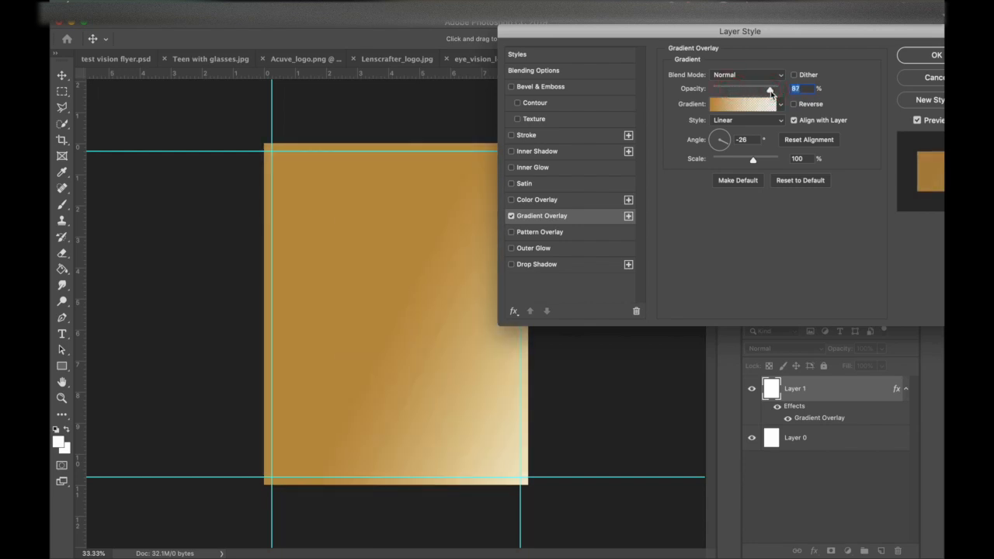
pyautogui.moveTo(716, 32); pyautogui.dragTo(698, 30)
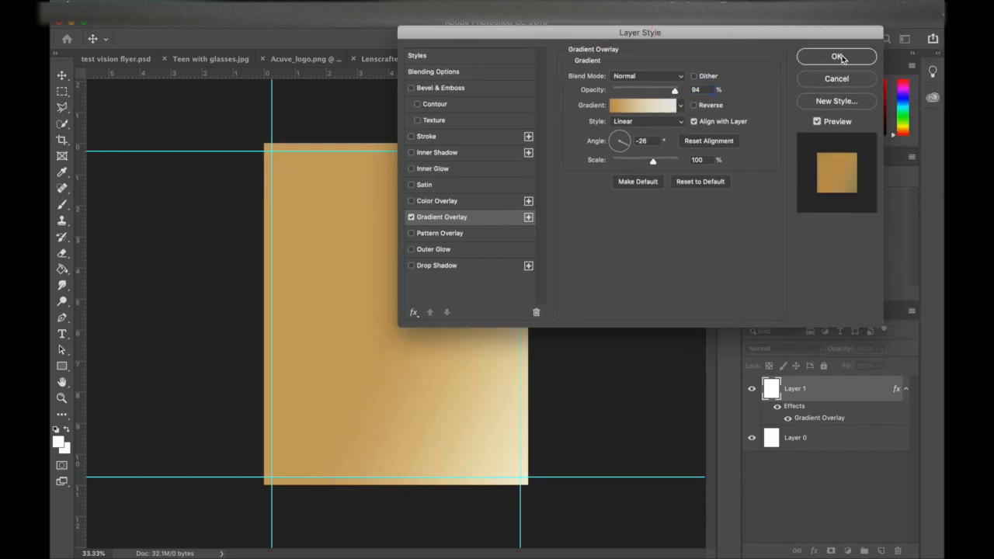
pyautogui.click(837, 57)
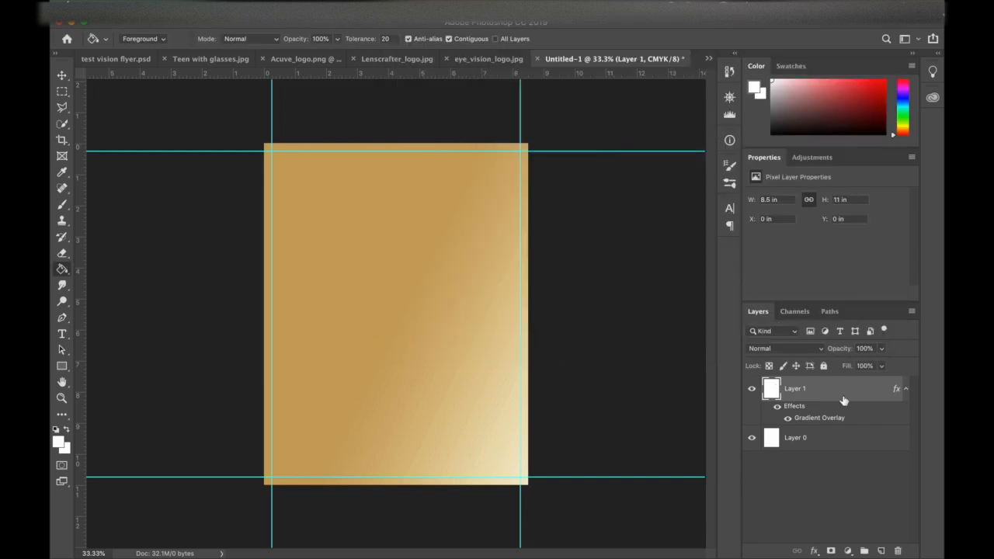
# - Reopen Layer 1's Gradient Overlay settings to review them and close them without changes
pyautogui.click(905, 390)
pyautogui.click(905, 389)
pyautogui.doubleClick(822, 420)
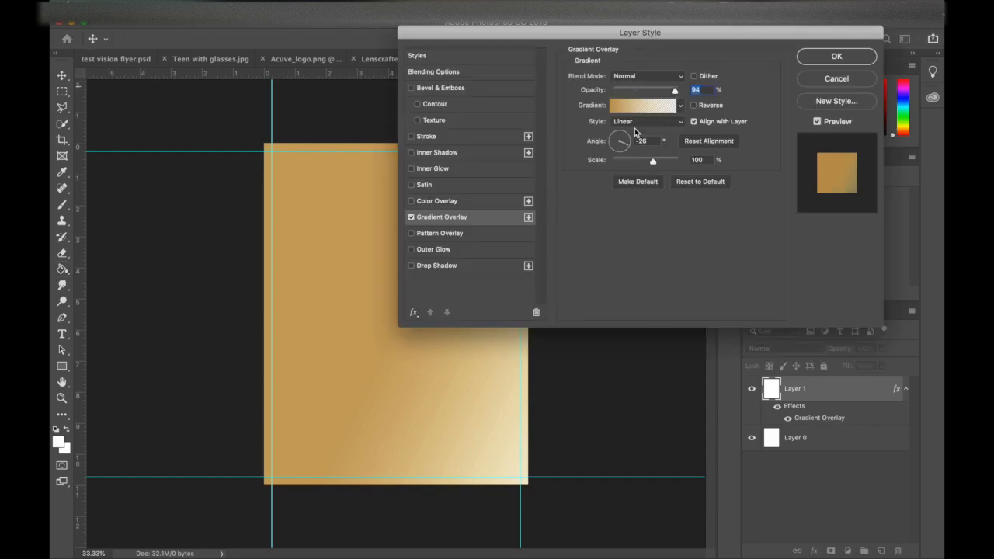
pyautogui.click(830, 59)
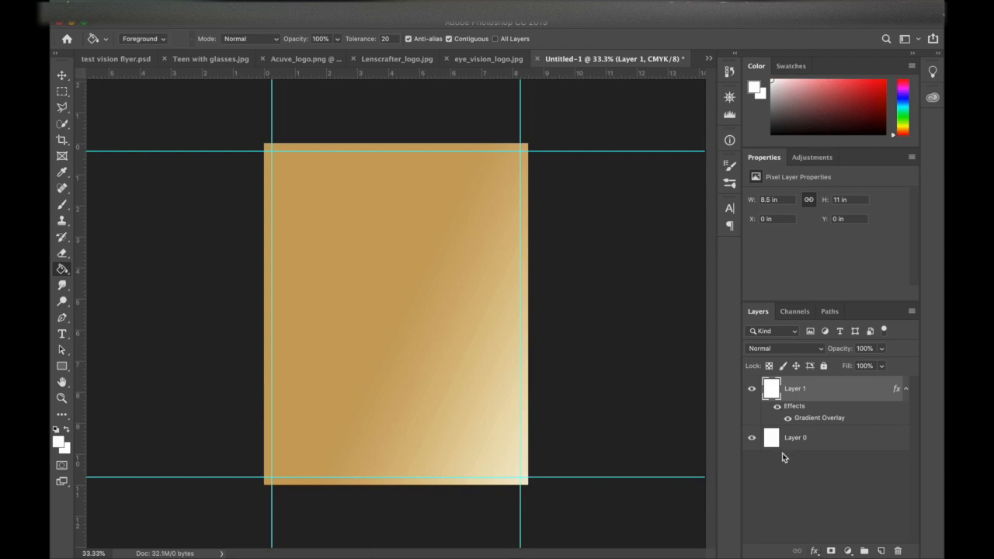
# - Hide and show Layer 1 to compare the page with and without the overlay, and delete Layer 1
pyautogui.click(753, 390)
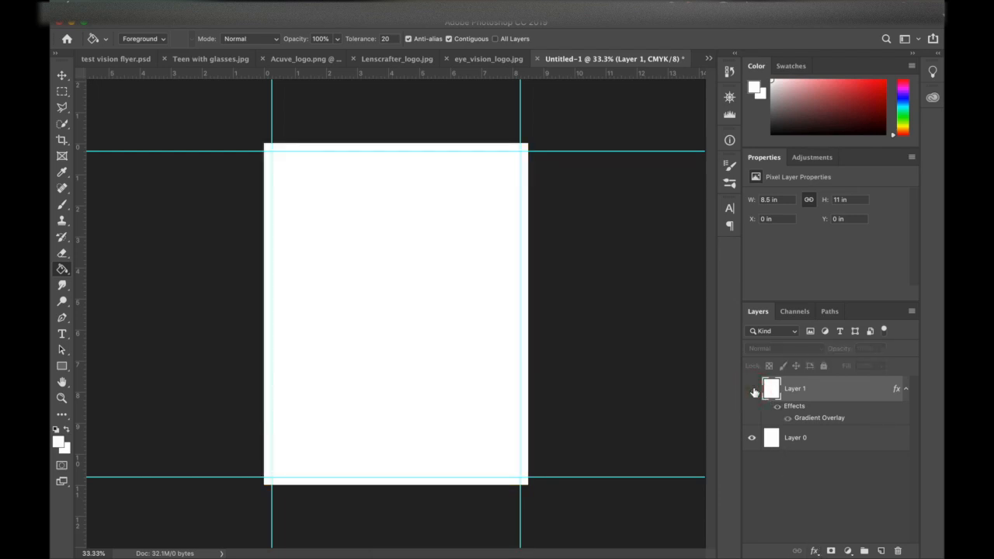
pyautogui.click(752, 391)
pyautogui.click(753, 391)
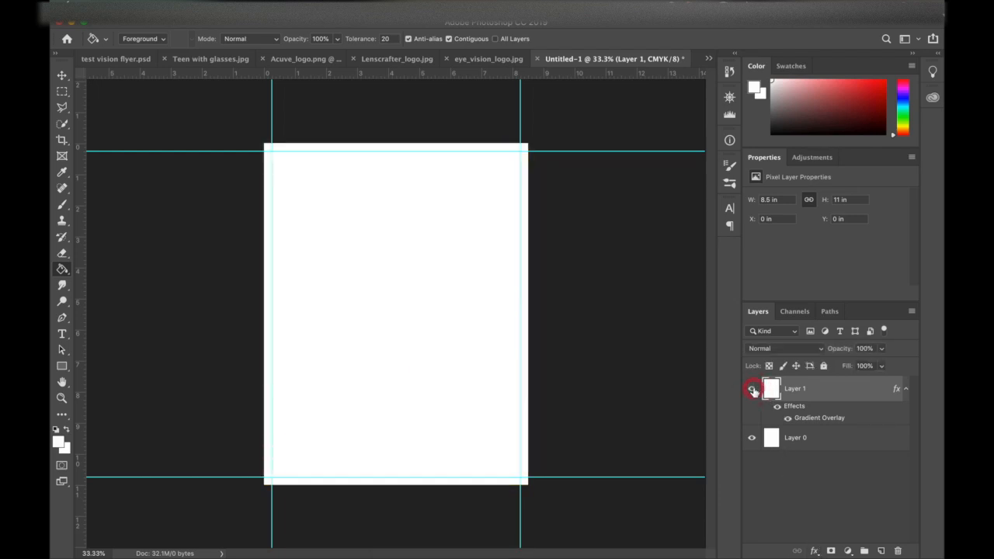
pyautogui.click(753, 390)
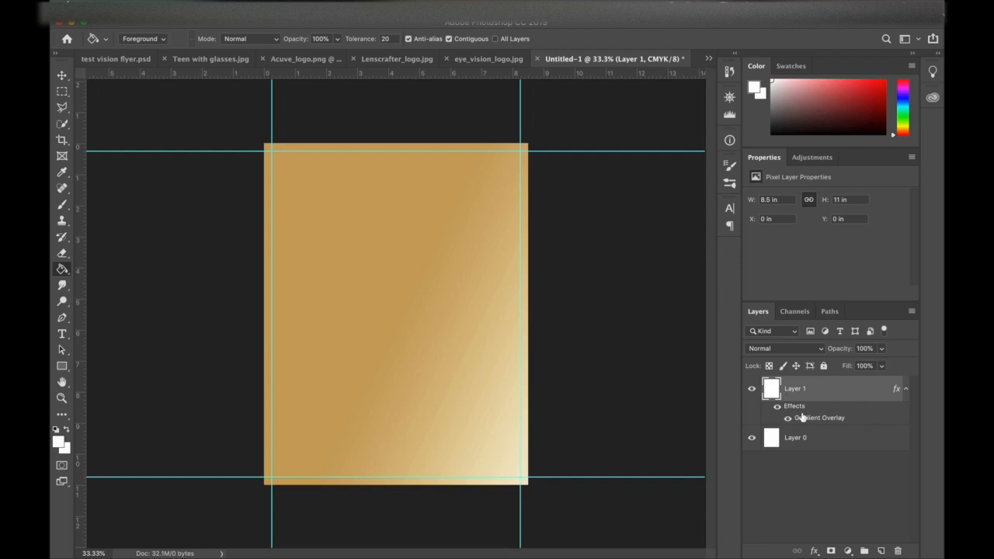
pyautogui.press('BackSpace')
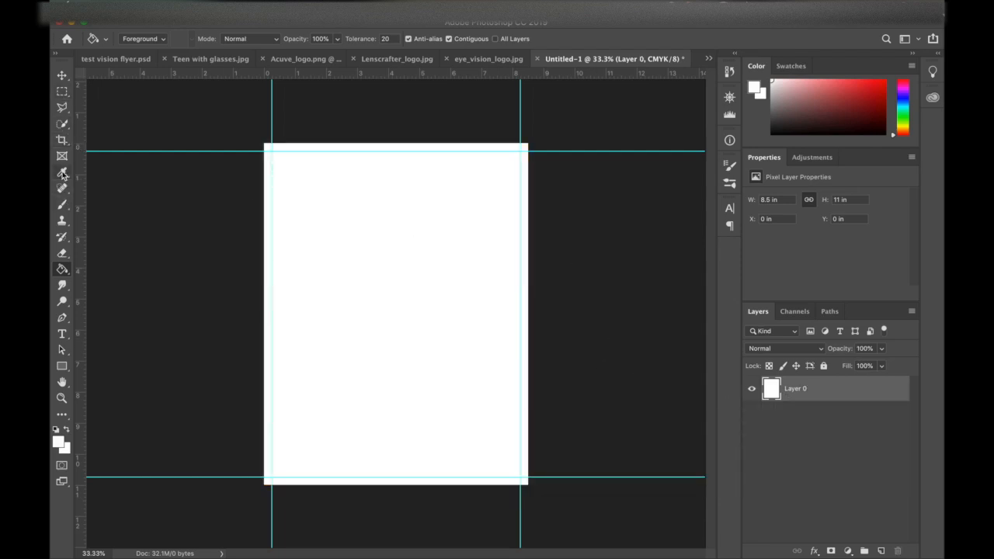
# - Fill Layer 0 with the custom brown-to-pale-yellow gradient, running diagonally from the page's upper-left corner to its lower-right corner
pyautogui.rightClick(62, 267)
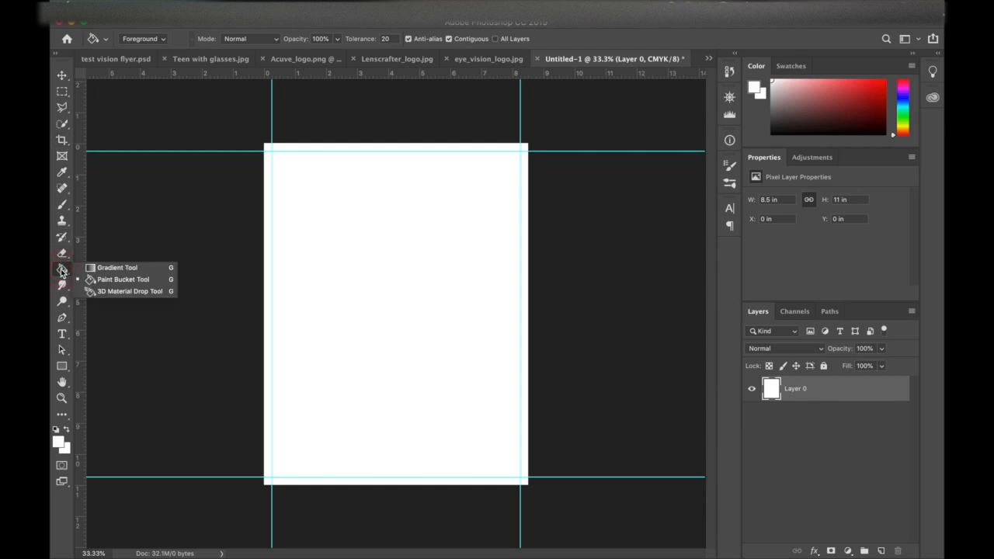
pyautogui.click(93, 267)
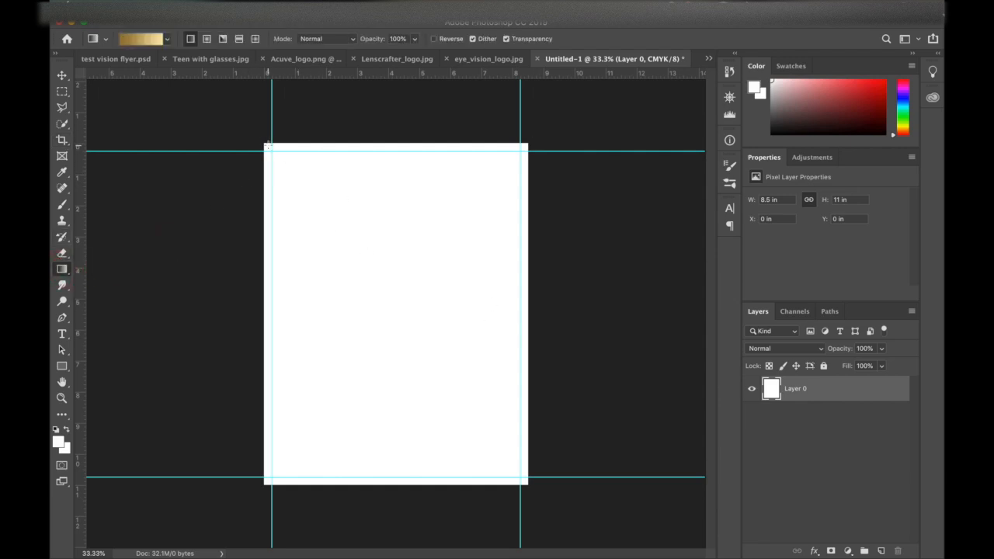
pyautogui.moveTo(267, 145); pyautogui.dragTo(525, 482)
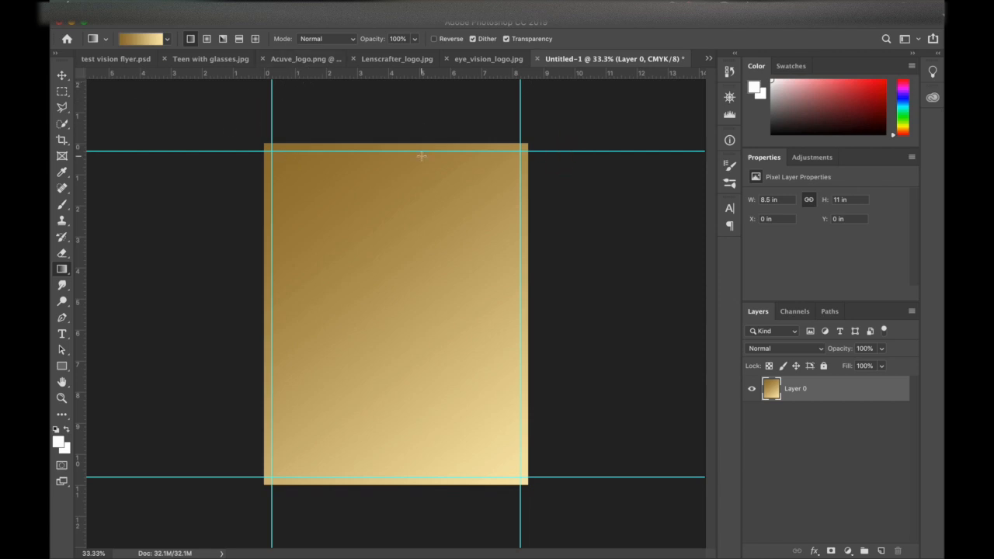
# - Consult the finished test vision flyer.psd for reference and set the Type tool's font to Arial Bold in the new document
pyautogui.click(148, 59)
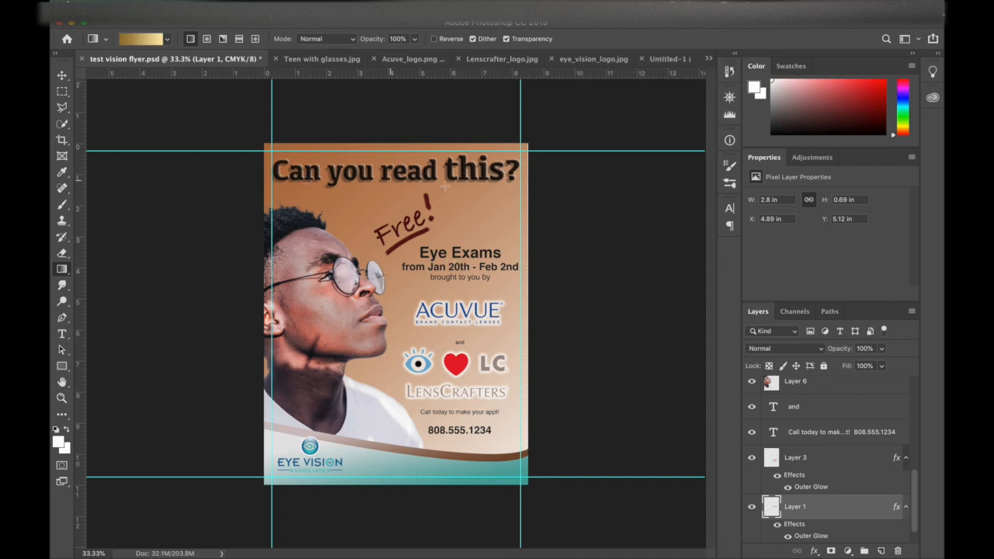
pyautogui.click(664, 62)
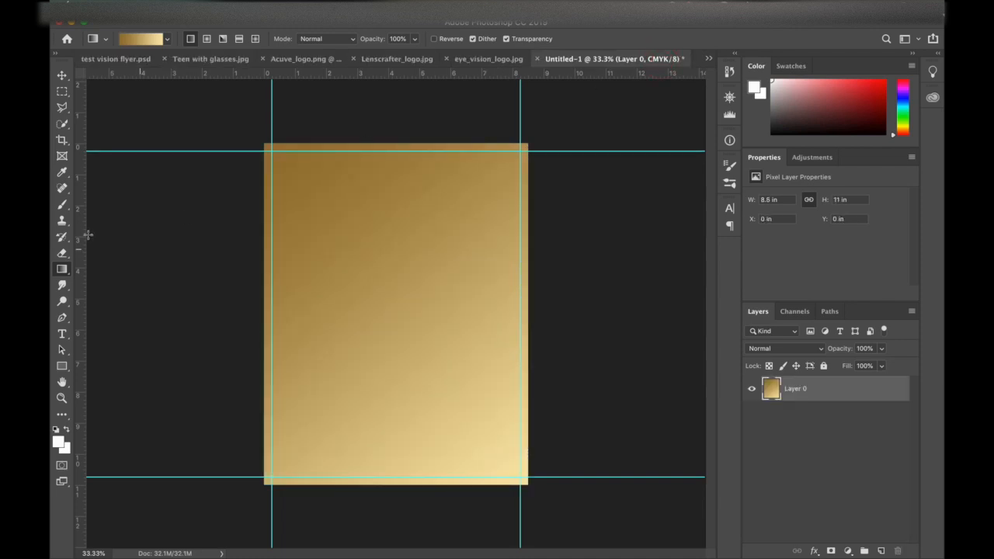
pyautogui.click(63, 336)
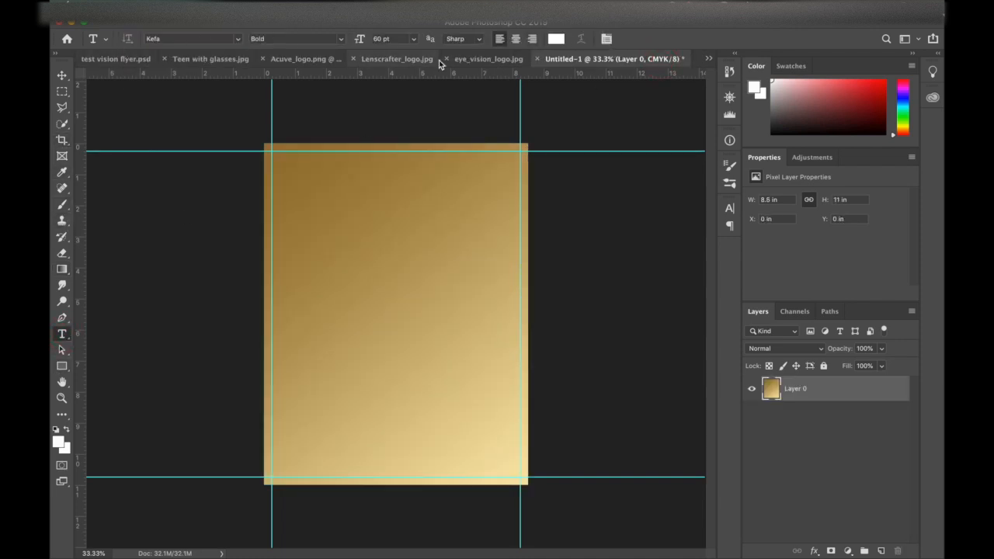
pyautogui.doubleClick(239, 42)
pyautogui.click(238, 40)
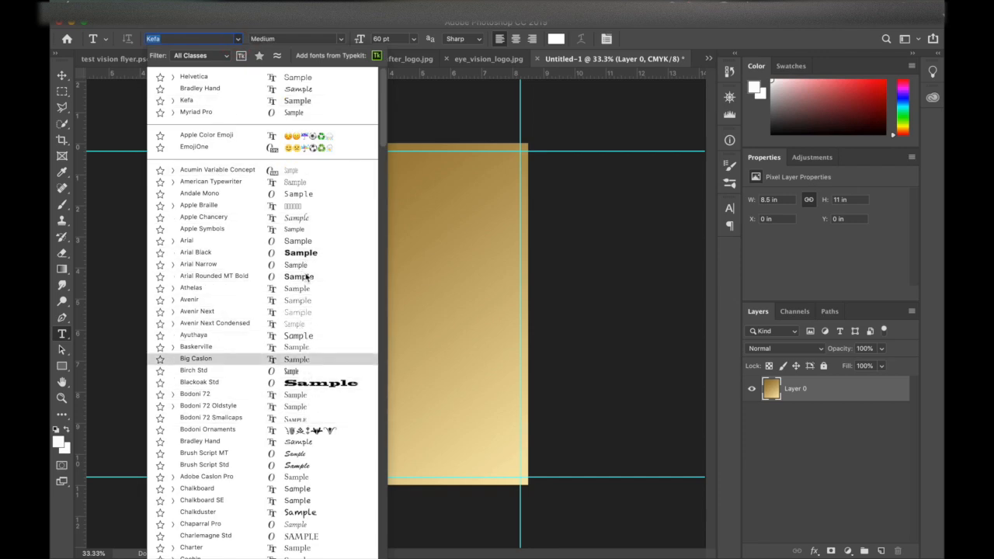
pyautogui.click(341, 38)
pyautogui.click(341, 38)
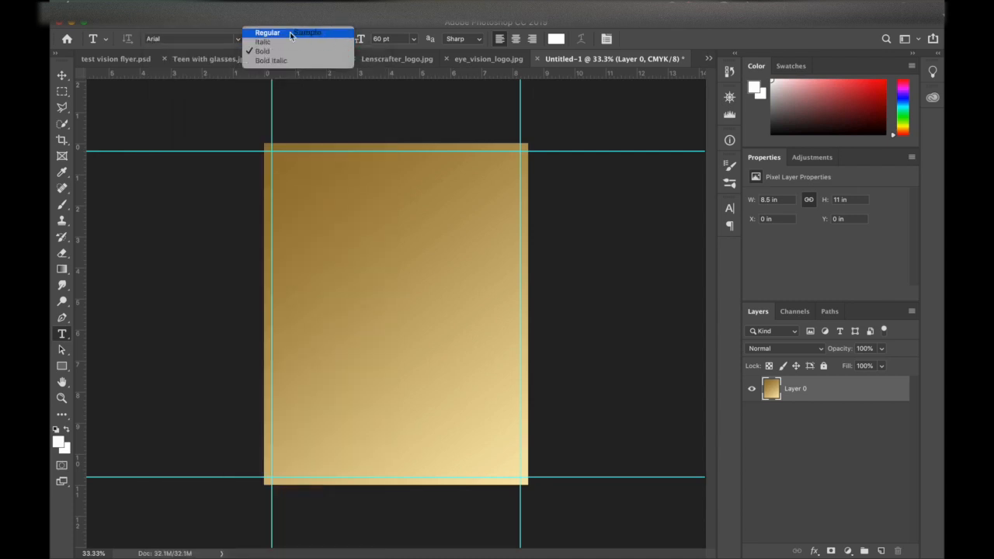
pyautogui.click(351, 26)
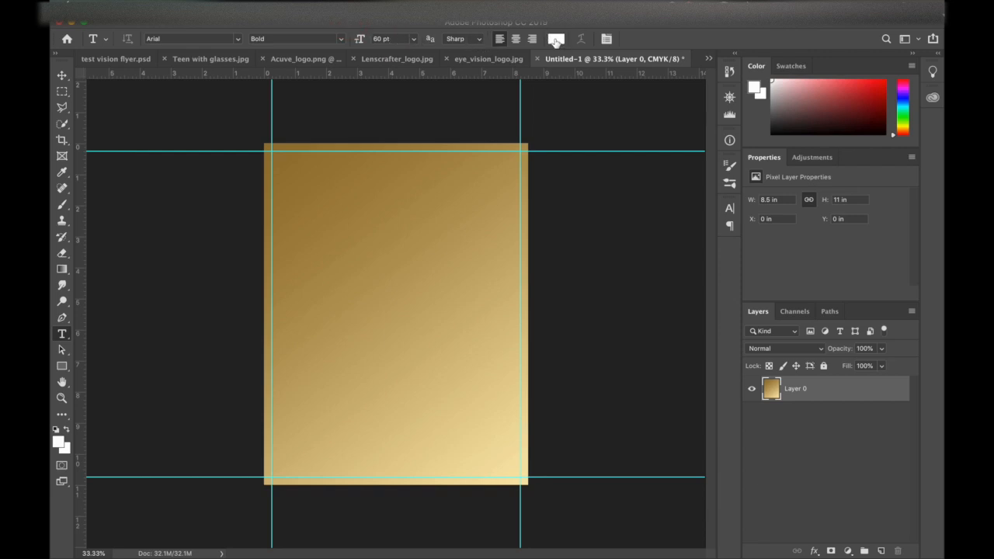
# - Browse the font list and set the Type tool's font to Kefa Bold
pyautogui.click(239, 39)
pyautogui.scroll(-3, 248, 324)
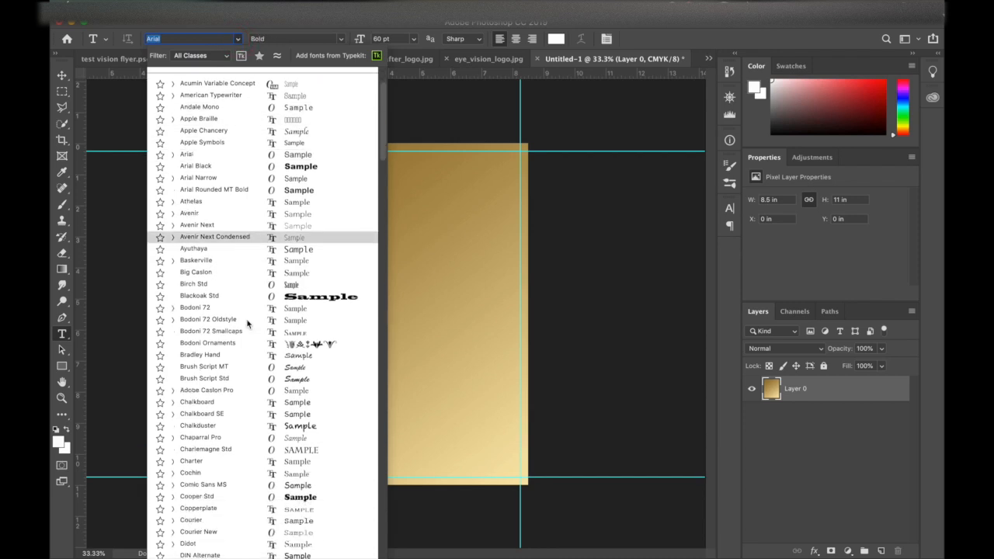
pyautogui.scroll(-12, 248, 324)
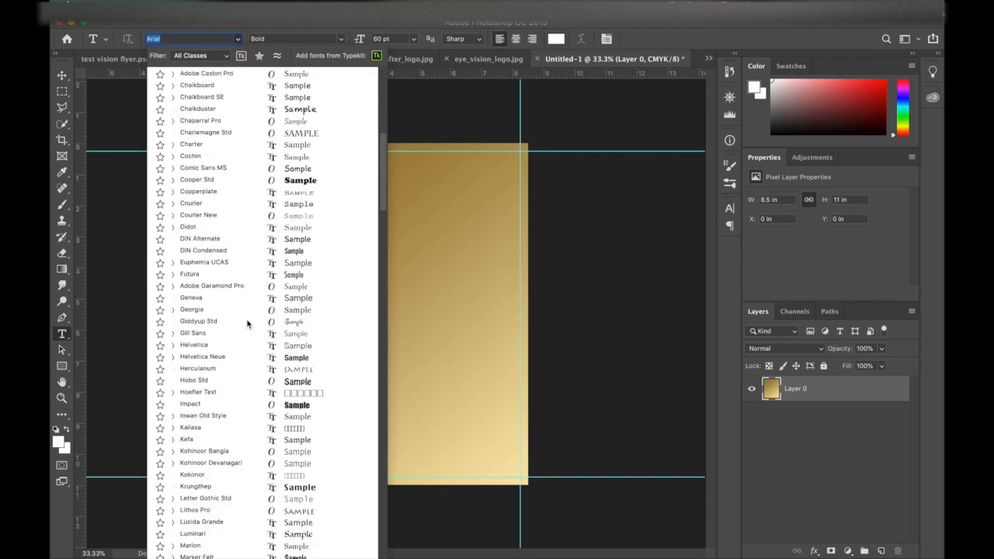
pyautogui.scroll(-1, 248, 324)
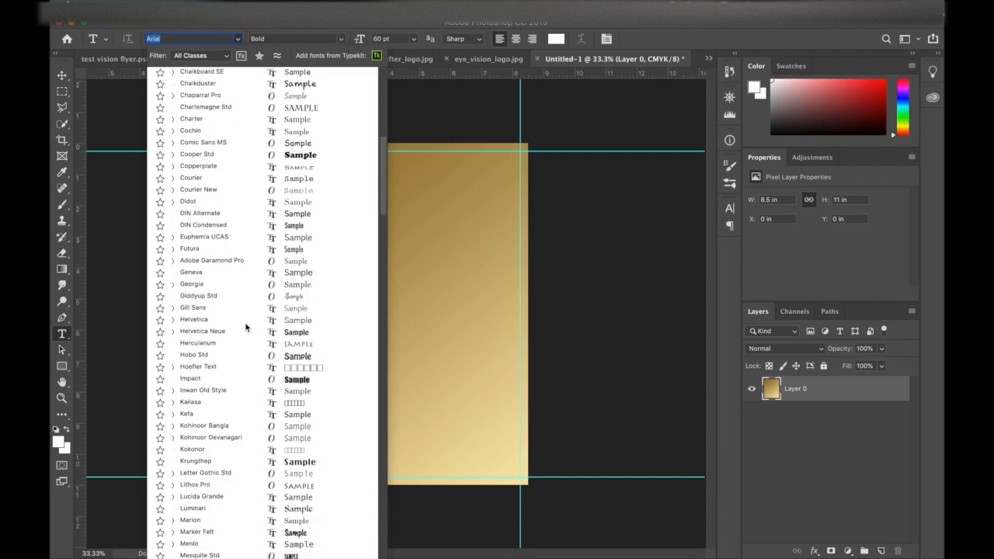
pyautogui.click(188, 415)
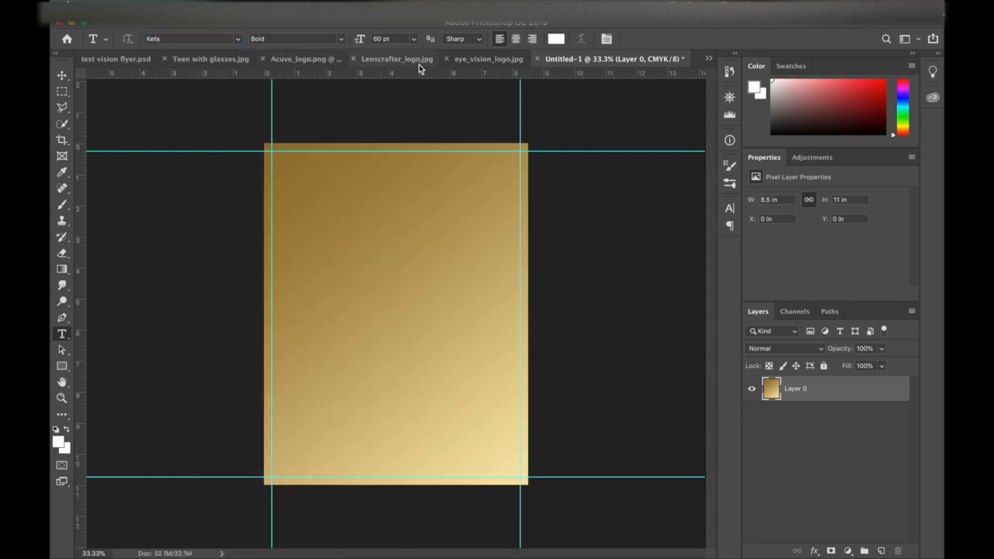
# - Add the headline text "Can you read this?" in white near the top of the page
pyautogui.click(342, 212)
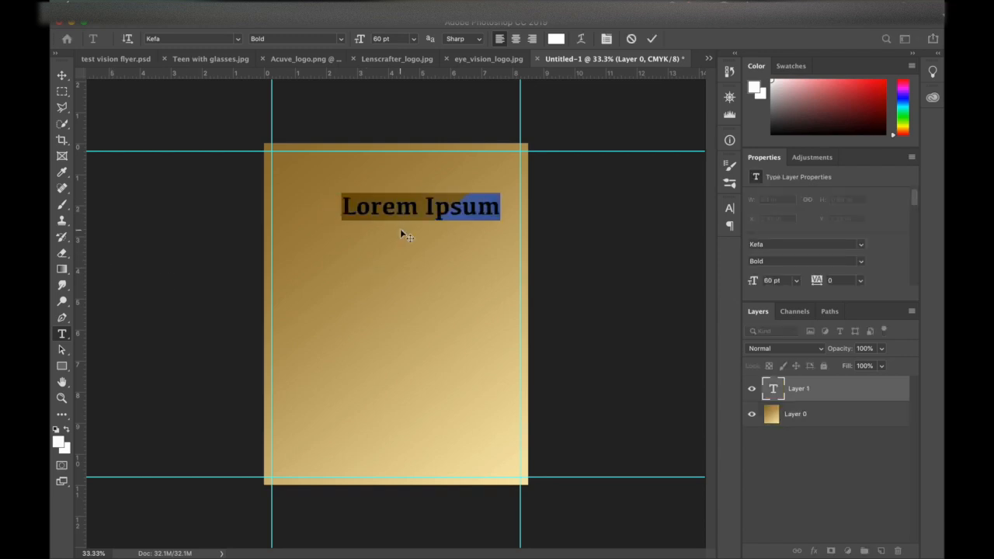
pyautogui.write('Can ')
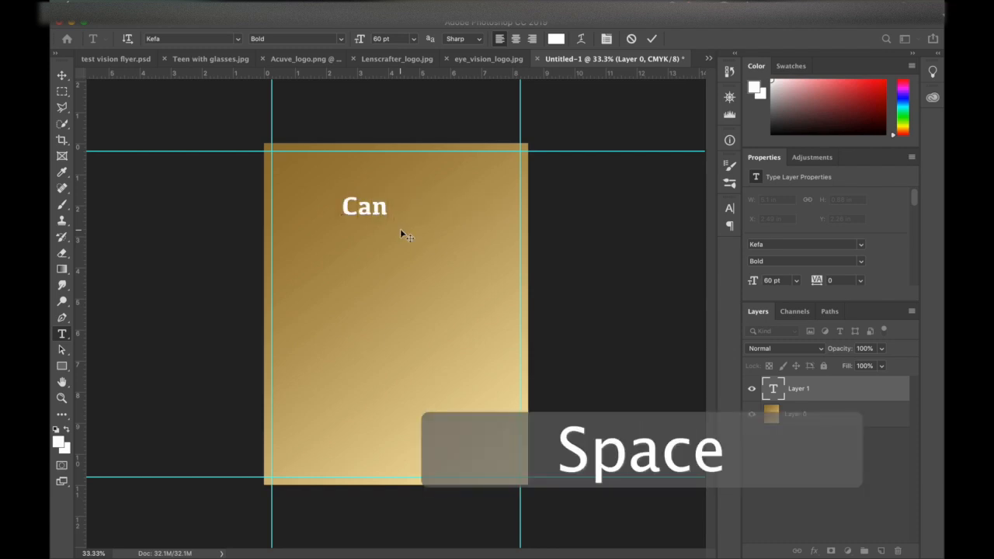
pyautogui.write('you re')
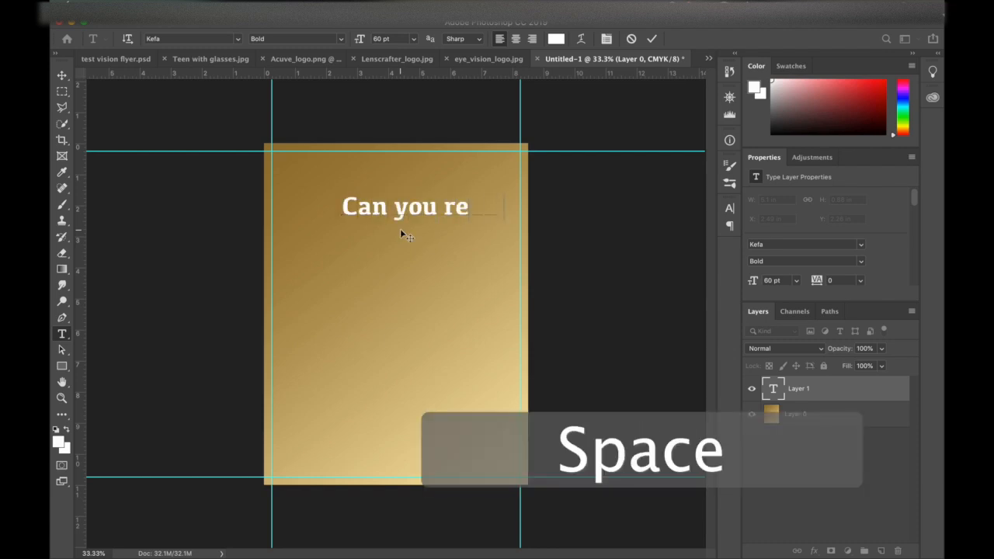
pyautogui.write('ad this?')
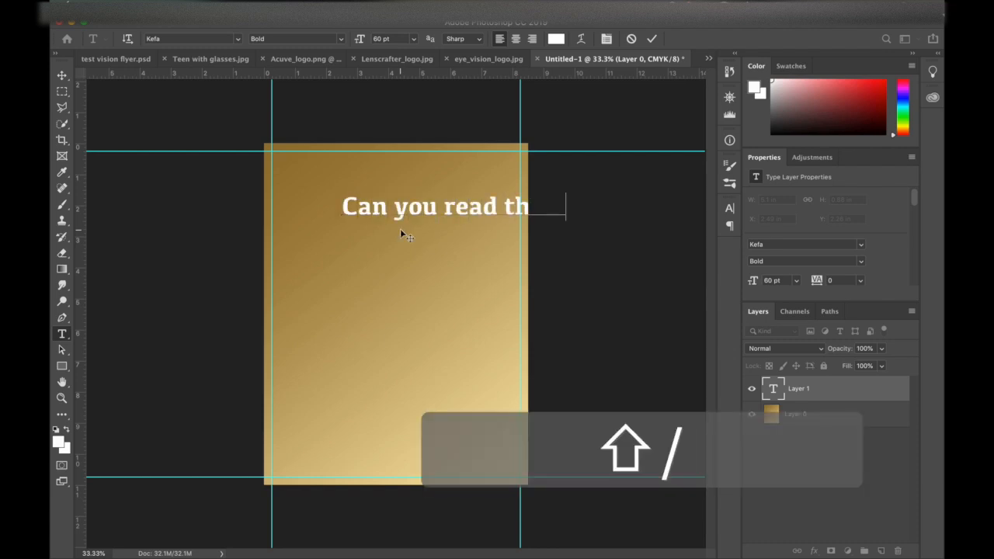
pyautogui.click(651, 41)
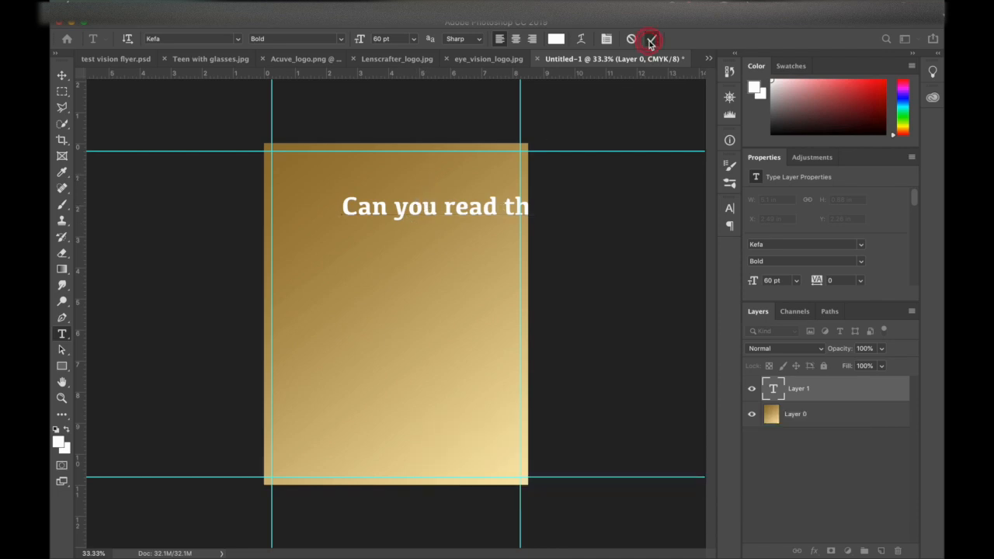
# - Move the headline up and left to about X 0.79 in, Y 0.72 in, between the vertical guides
pyautogui.press('v')
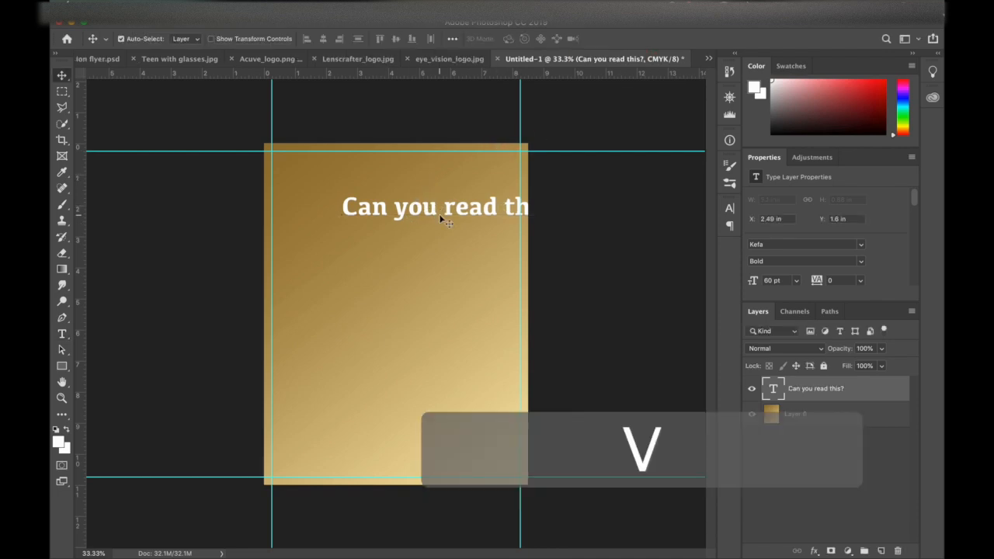
pyautogui.moveTo(434, 211); pyautogui.dragTo(396, 186)
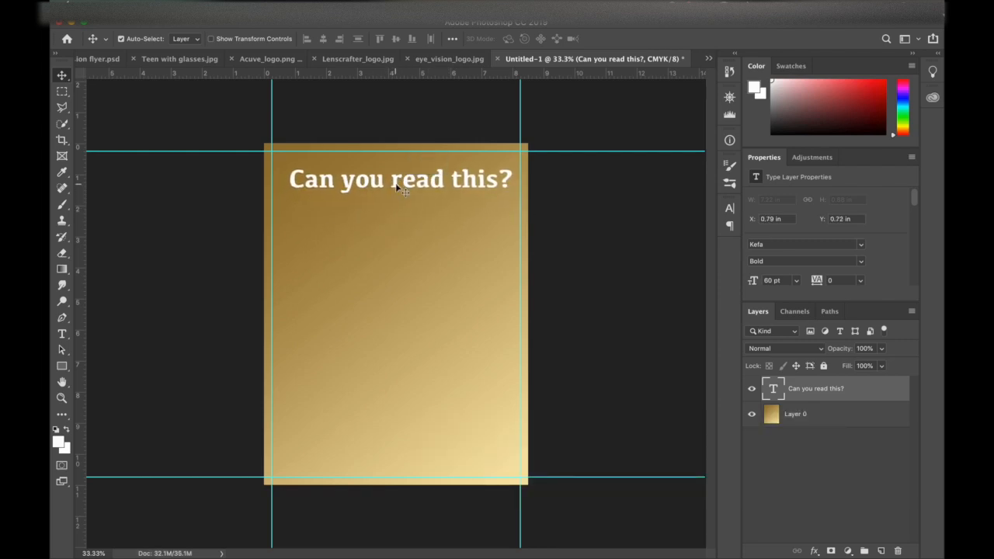
pyautogui.click(395, 185)
# - Recolor the entire headline text to the very dark brown #1c140c
pyautogui.click(730, 209)
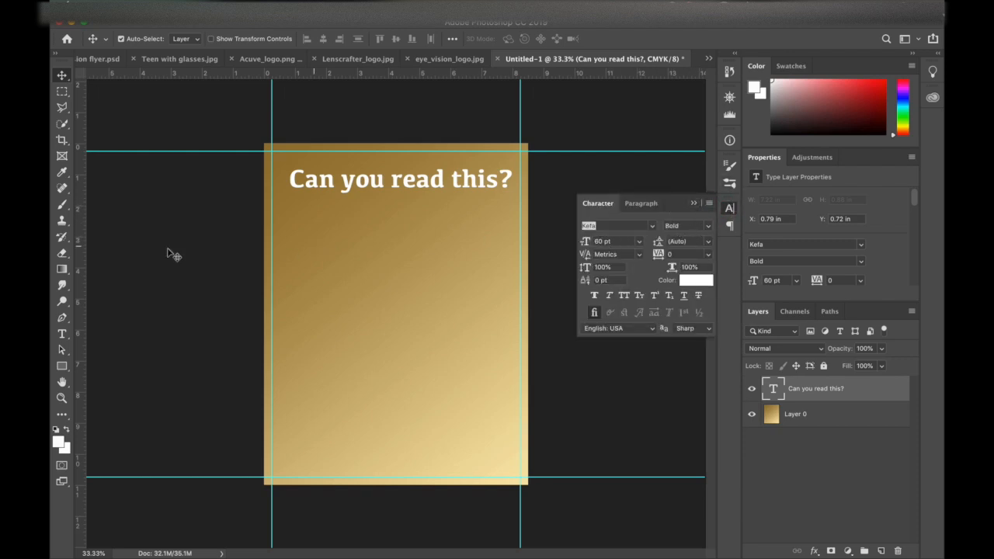
pyautogui.click(62, 334)
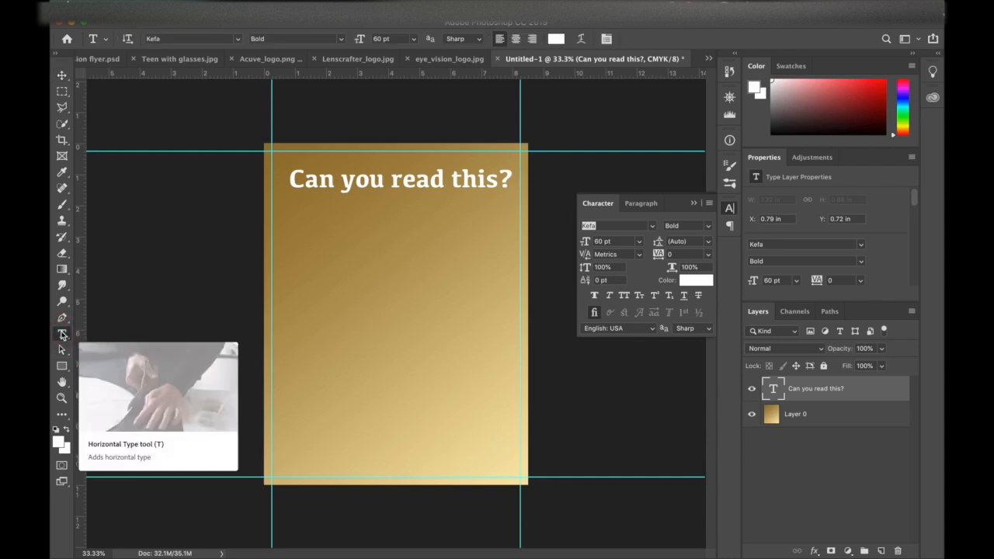
pyautogui.click(506, 214)
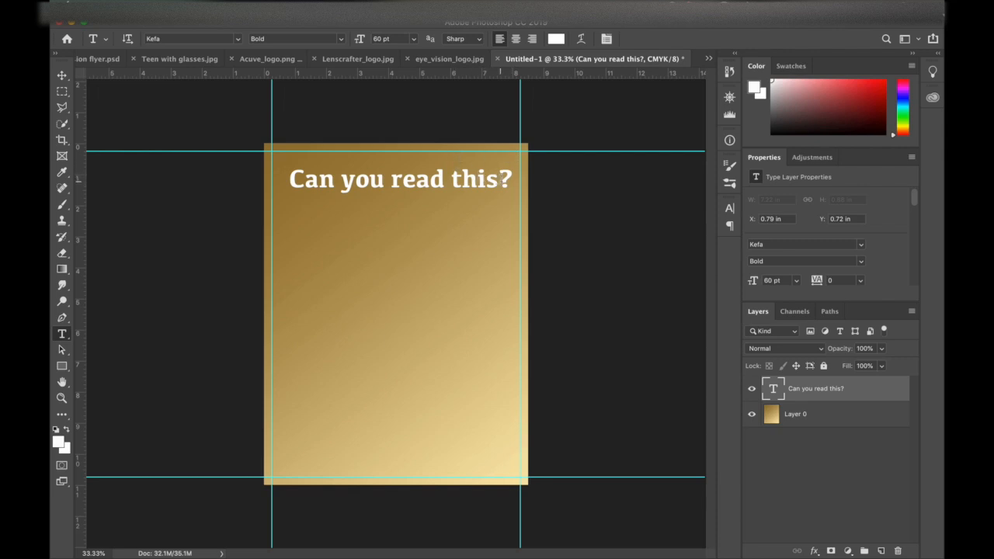
pyautogui.moveTo(510, 179); pyautogui.dragTo(286, 175)
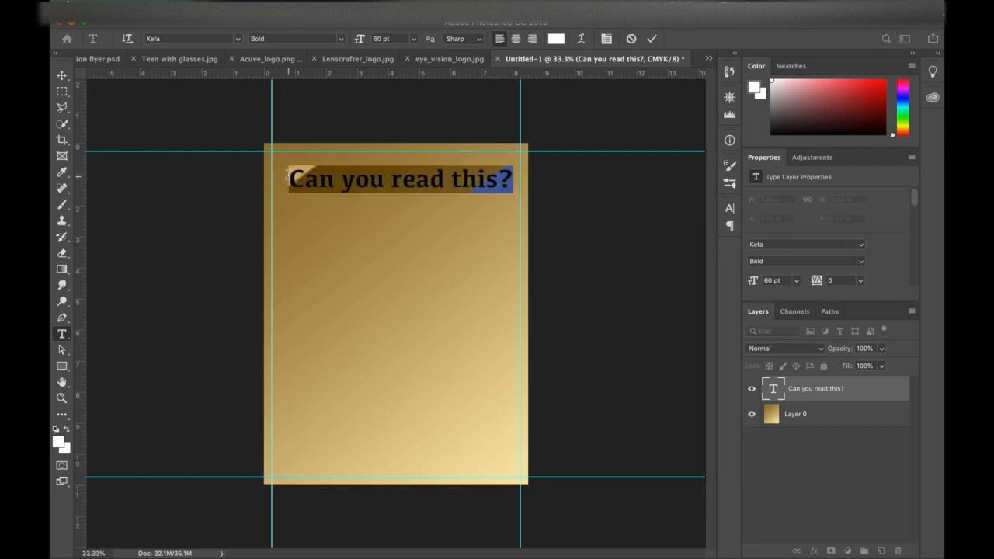
pyautogui.click(556, 41)
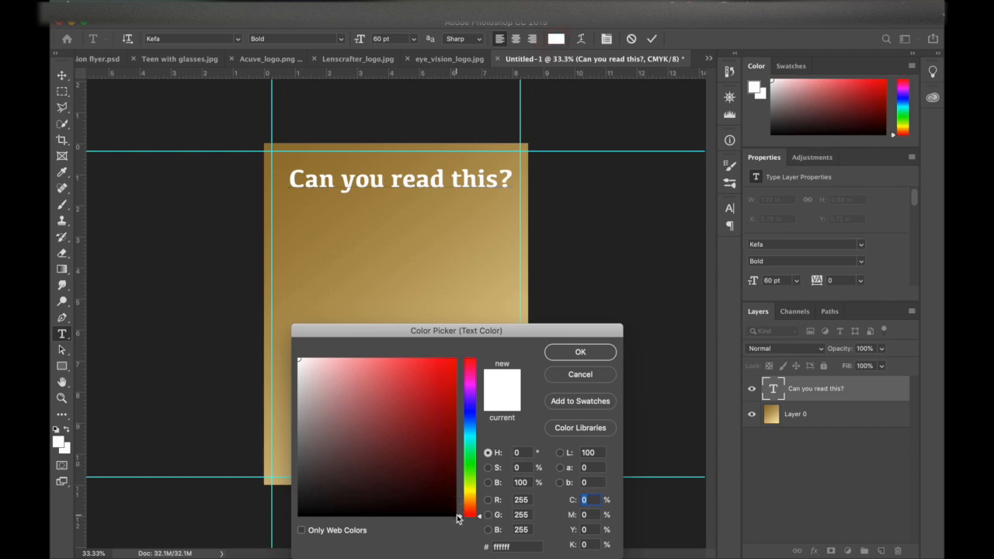
pyautogui.moveTo(465, 516); pyautogui.dragTo(463, 503)
pyautogui.moveTo(395, 502); pyautogui.dragTo(359, 501)
pyautogui.click(374, 506)
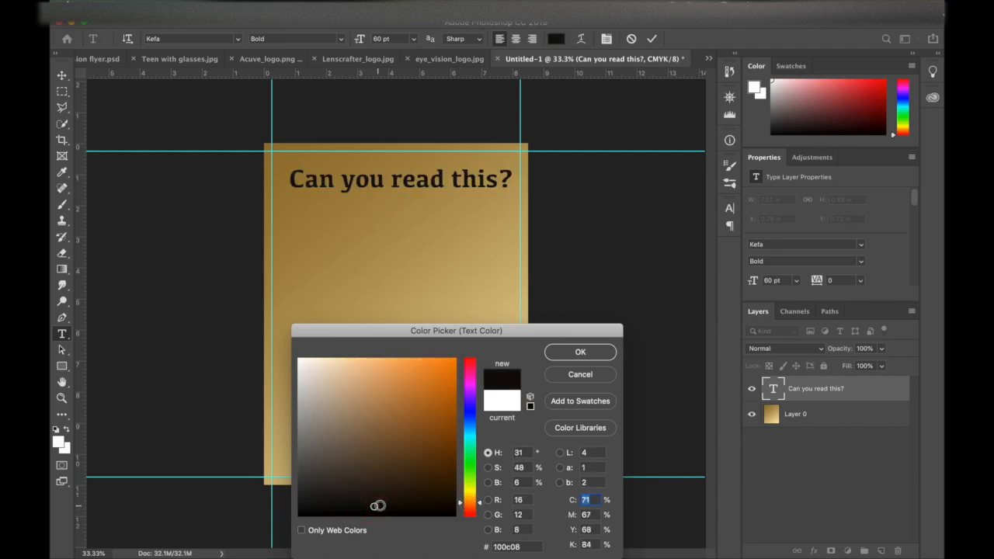
pyautogui.click(387, 500)
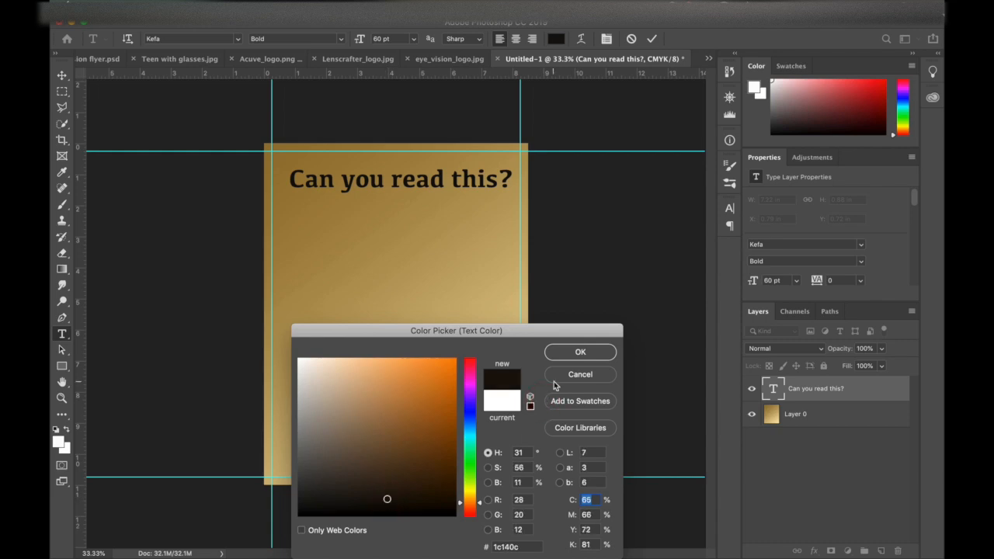
pyautogui.click(577, 353)
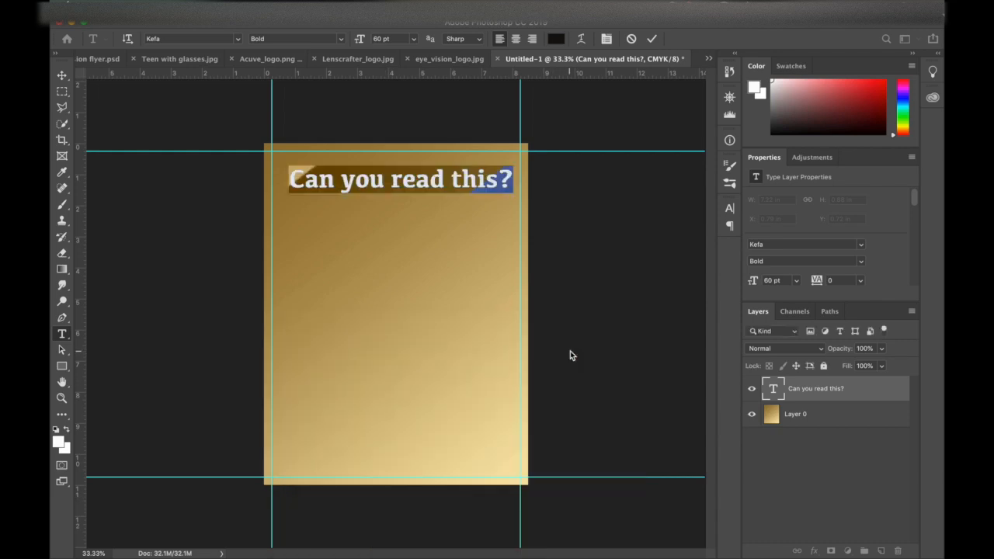
# - Set the word "this" in the headline to 72 pt and commit the text edit
pyautogui.click(419, 169)
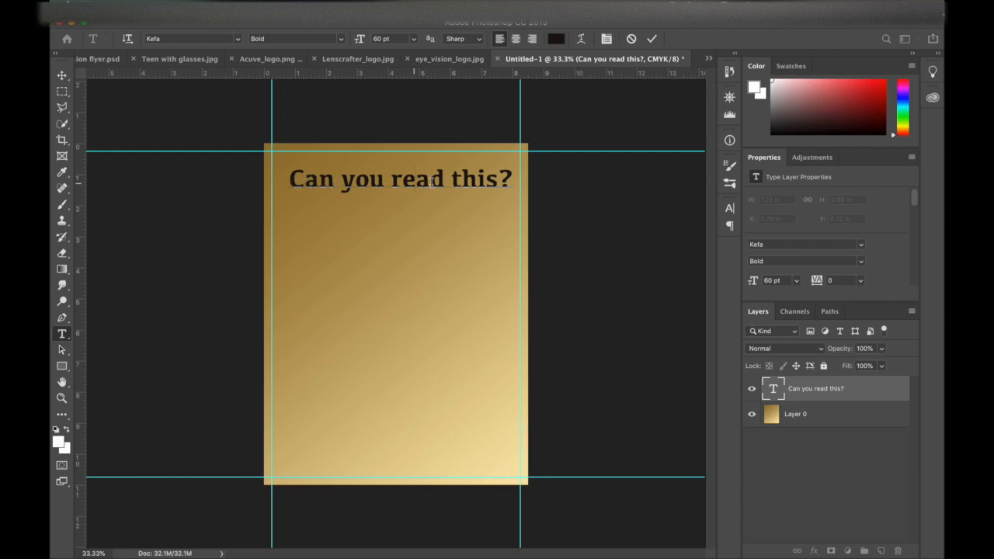
pyautogui.moveTo(451, 179); pyautogui.dragTo(496, 181)
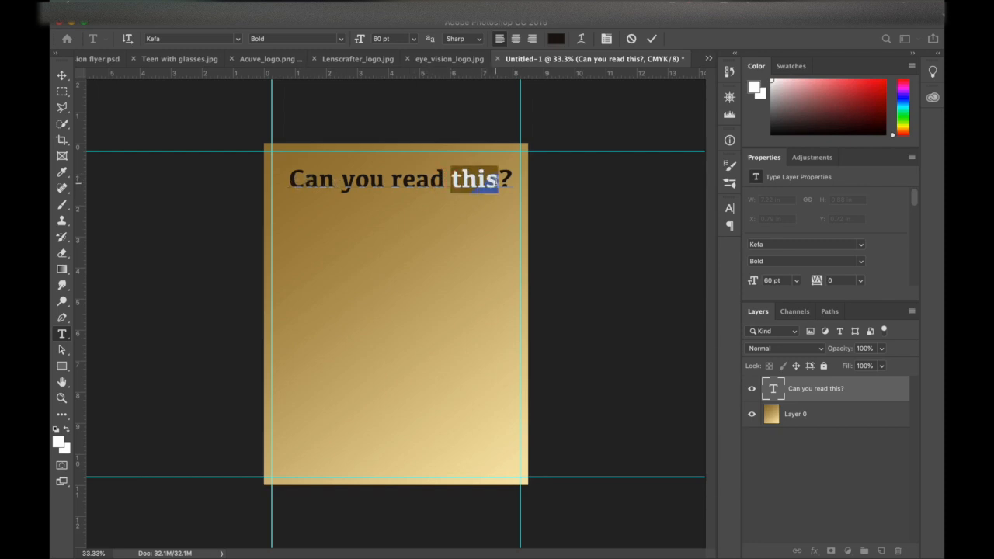
pyautogui.click(413, 39)
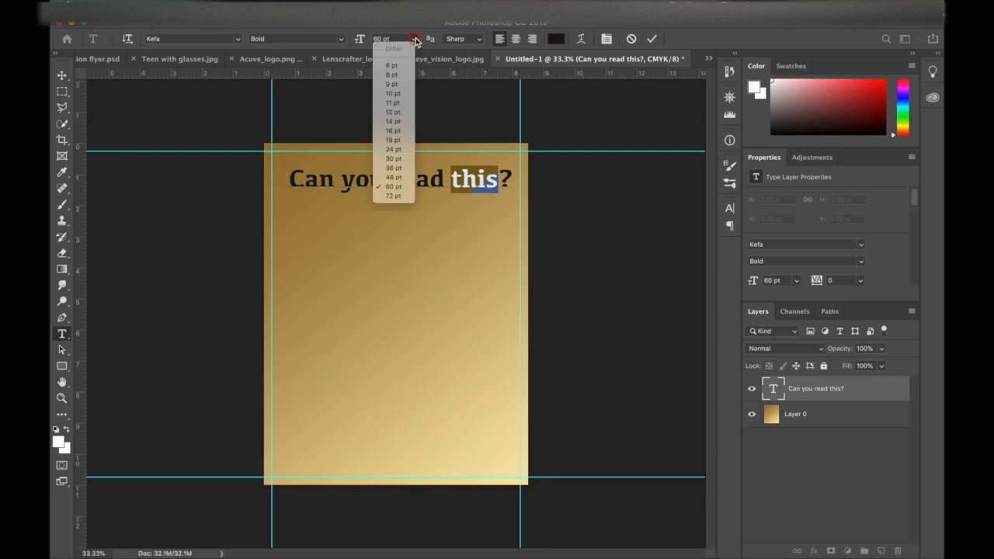
pyautogui.click(393, 195)
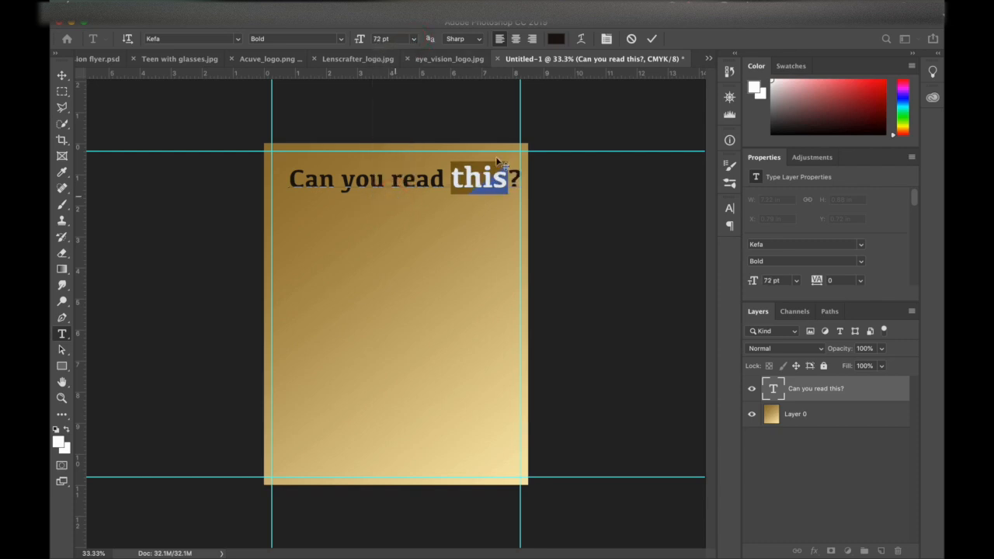
pyautogui.click(653, 43)
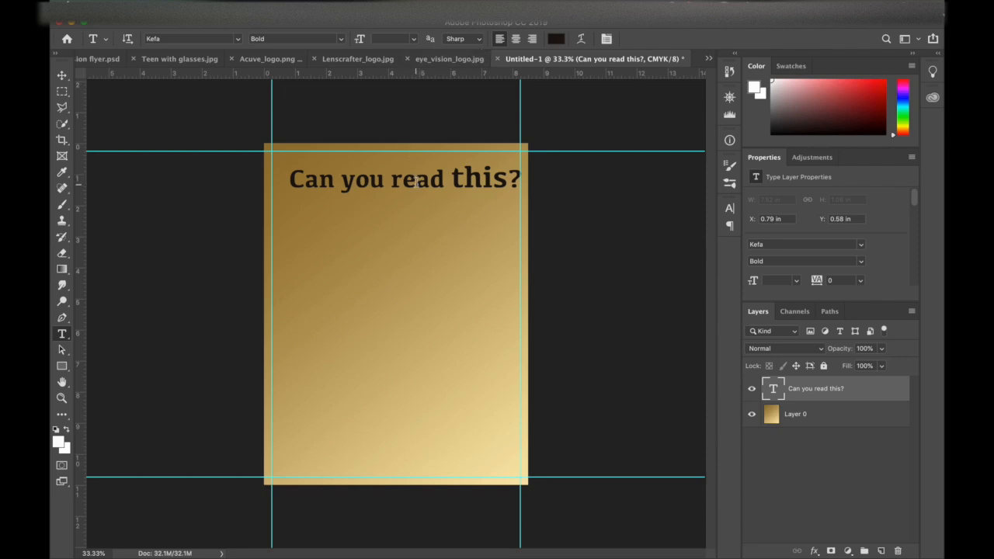
# - Scale the headline proportionally to about 105.5% and position it just below the top guide, spanning the width between the side guides
pyautogui.press('super+t')
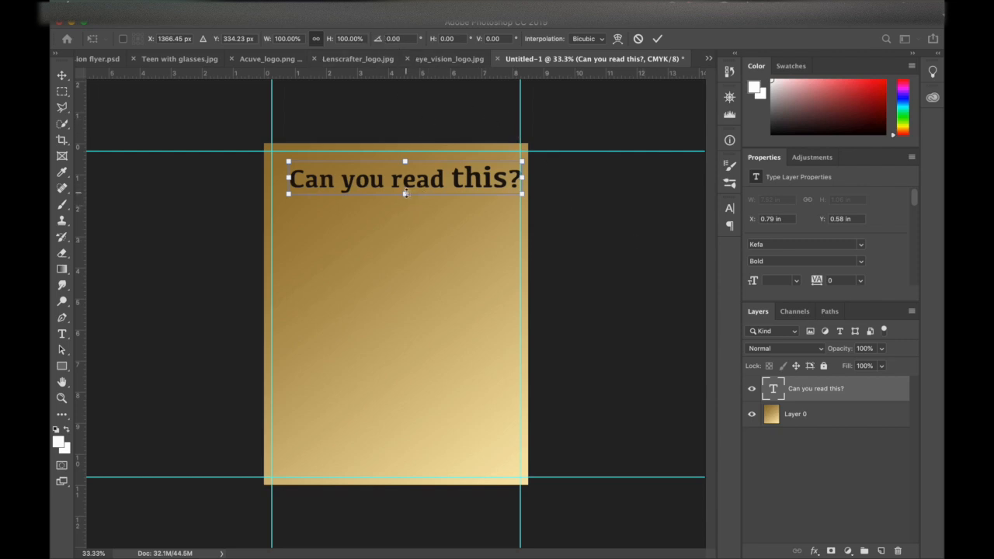
pyautogui.moveTo(405, 193); pyautogui.dragTo(435, 178)
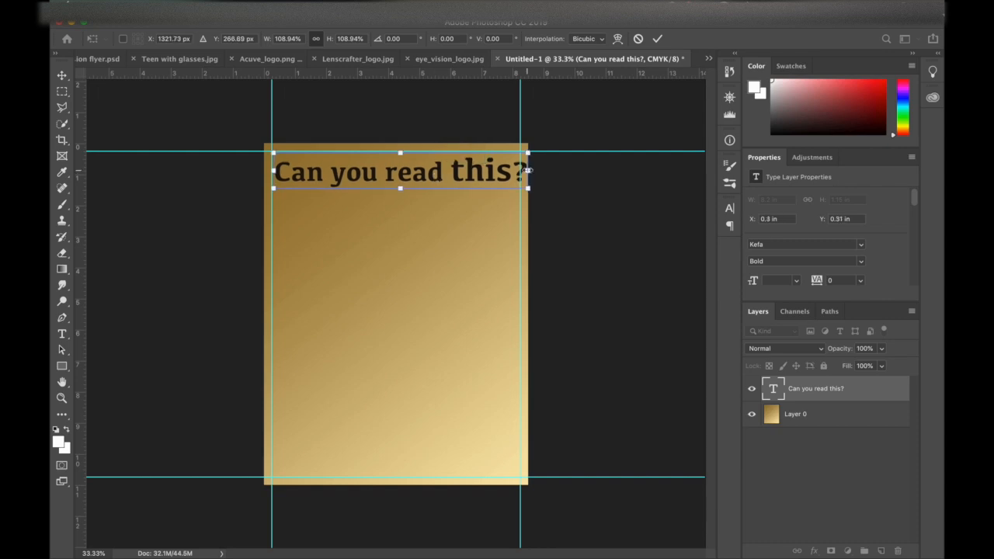
pyautogui.moveTo(528, 170); pyautogui.dragTo(525, 169)
pyautogui.moveTo(525, 169); pyautogui.dragTo(517, 169)
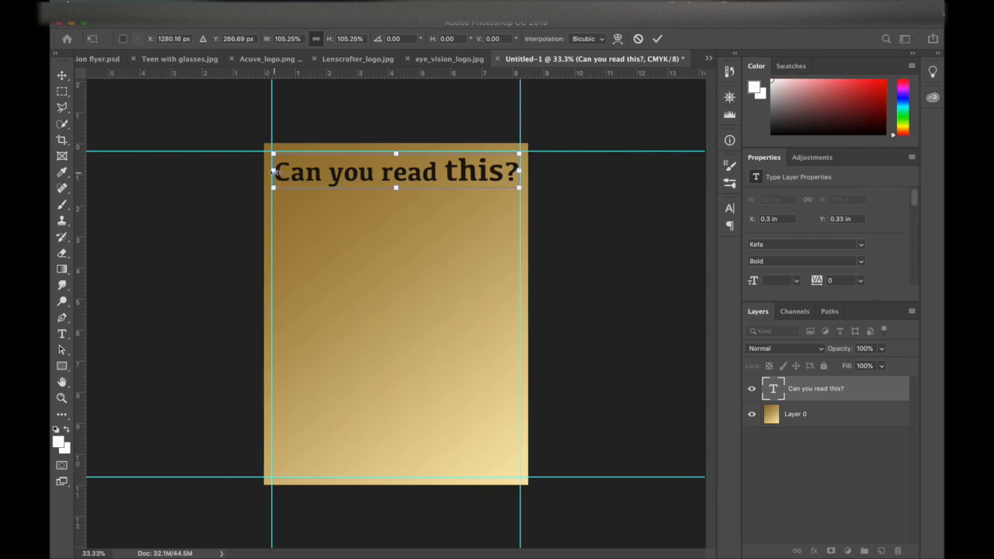
pyautogui.moveTo(273, 171); pyautogui.dragTo(274, 170)
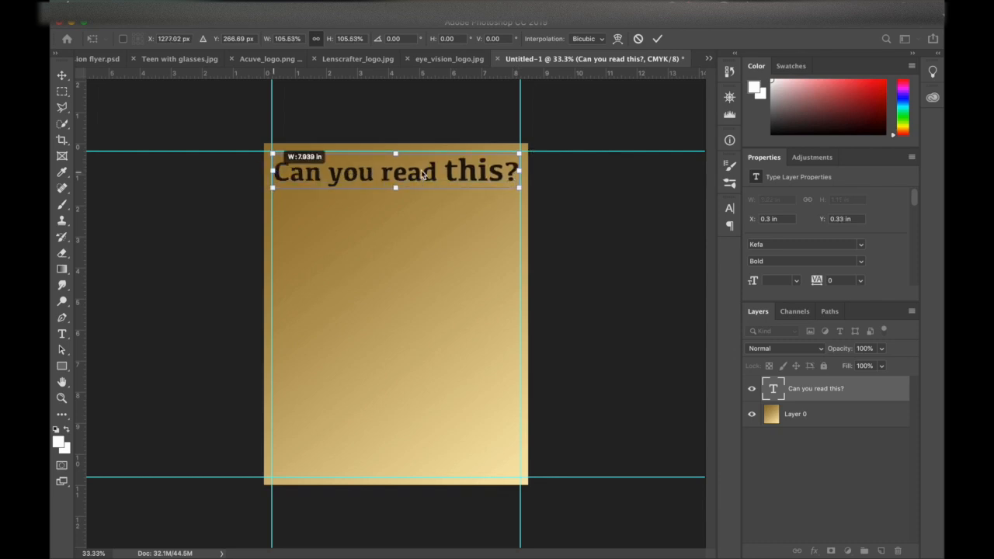
pyautogui.moveTo(423, 176); pyautogui.dragTo(423, 176)
pyautogui.click(658, 38)
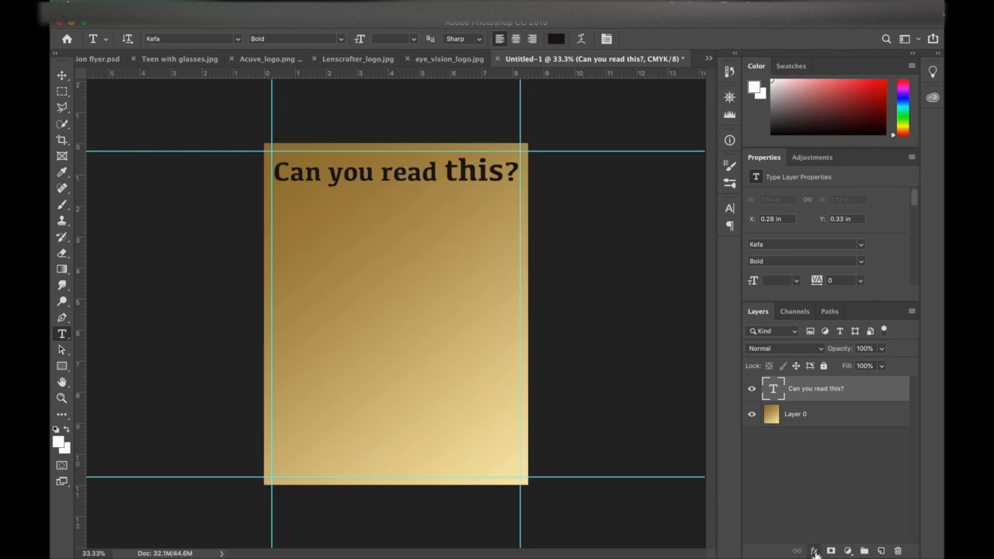
# - Add a Bevel & Emboss effect to the headline layer with depth 230%, size 54 px and soften 1 px
pyautogui.click(815, 551)
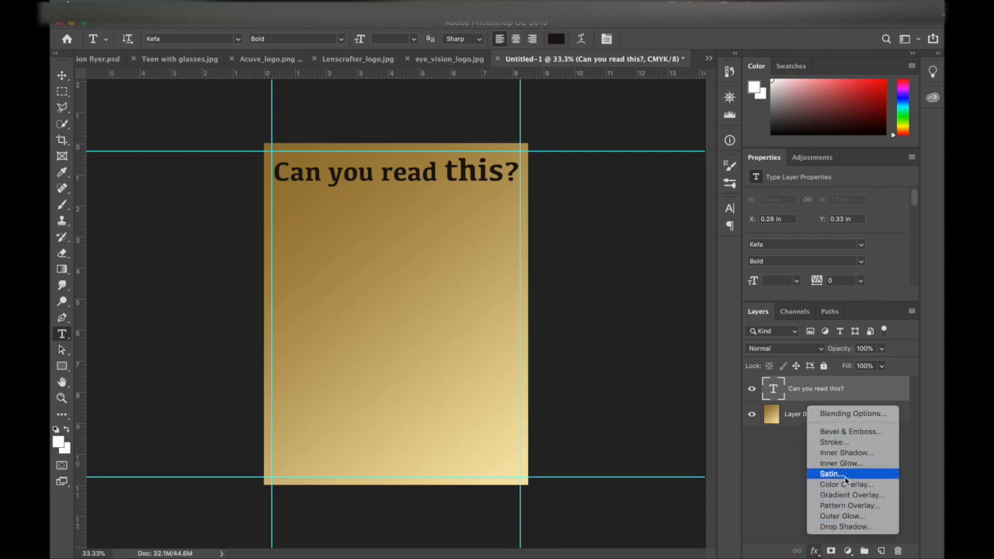
pyautogui.click(855, 433)
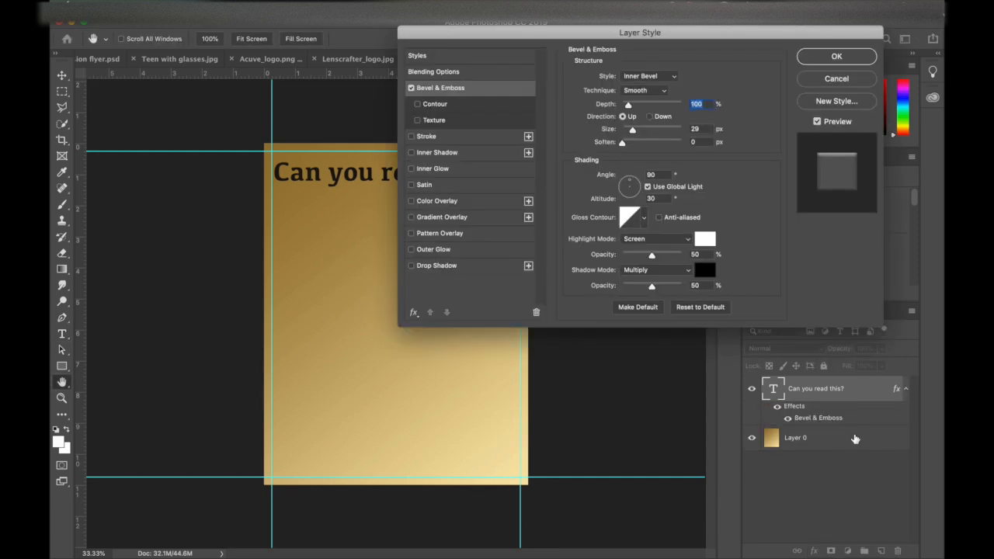
pyautogui.moveTo(600, 38); pyautogui.dragTo(395, 214)
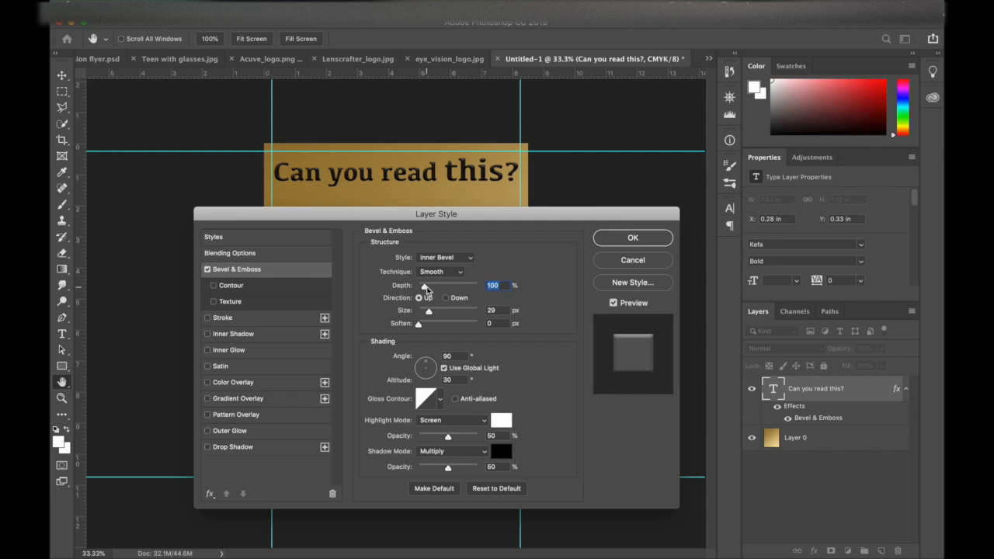
pyautogui.moveTo(426, 287); pyautogui.dragTo(433, 289)
pyautogui.moveTo(430, 312); pyautogui.dragTo(424, 328)
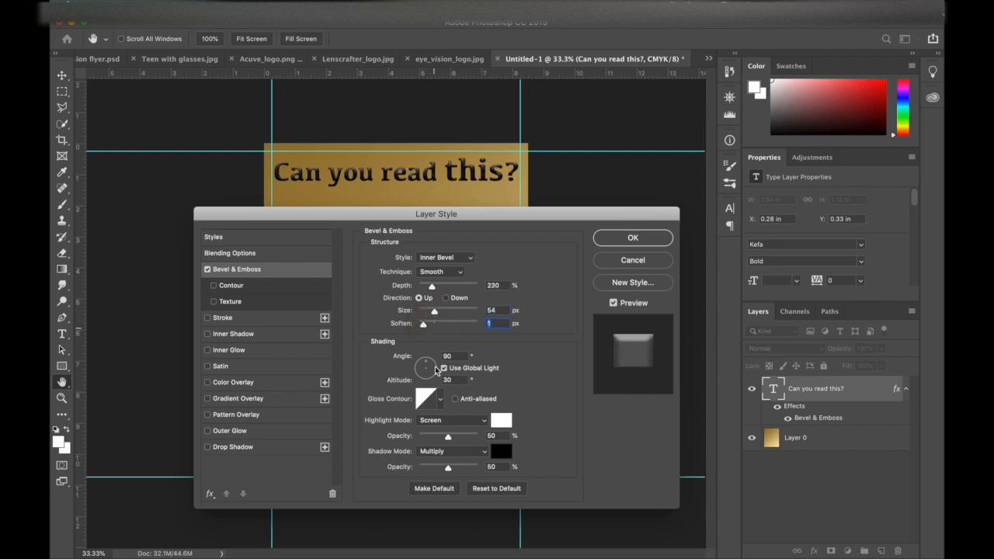
# - Set the bevel's highlight opacity to 64% and its light angle to 11° with an altitude of 42°
pyautogui.moveTo(449, 441); pyautogui.dragTo(457, 441)
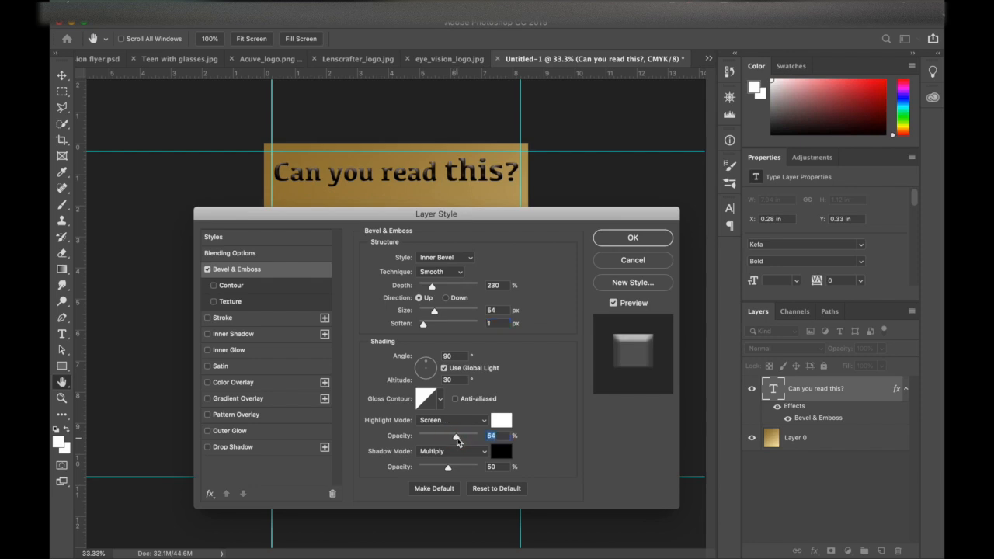
pyautogui.click(428, 365)
pyautogui.moveTo(428, 365); pyautogui.dragTo(432, 371)
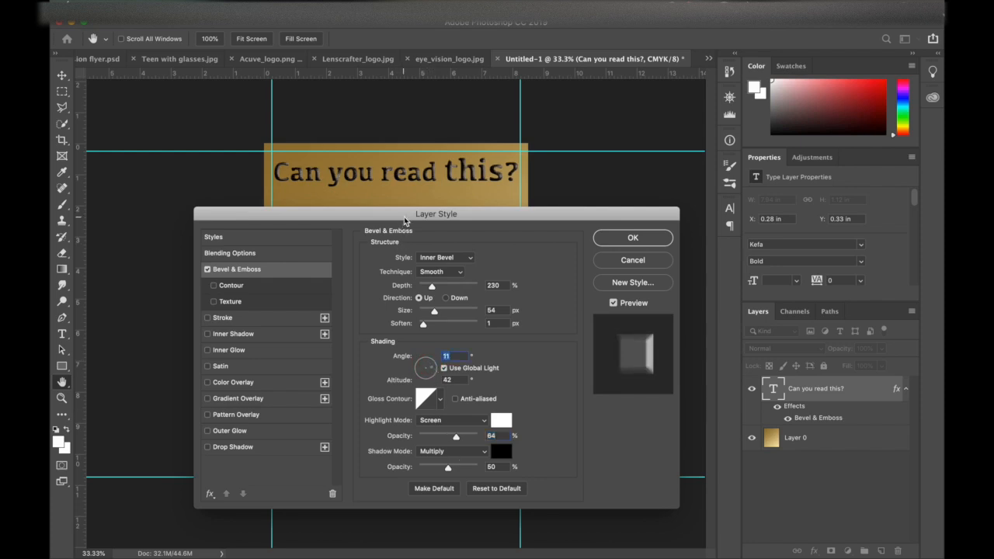
# - Raise the headline bevel's highlight opacity to 73% and apply the Bevel & Emboss settings
pyautogui.moveTo(404, 221); pyautogui.dragTo(361, 214)
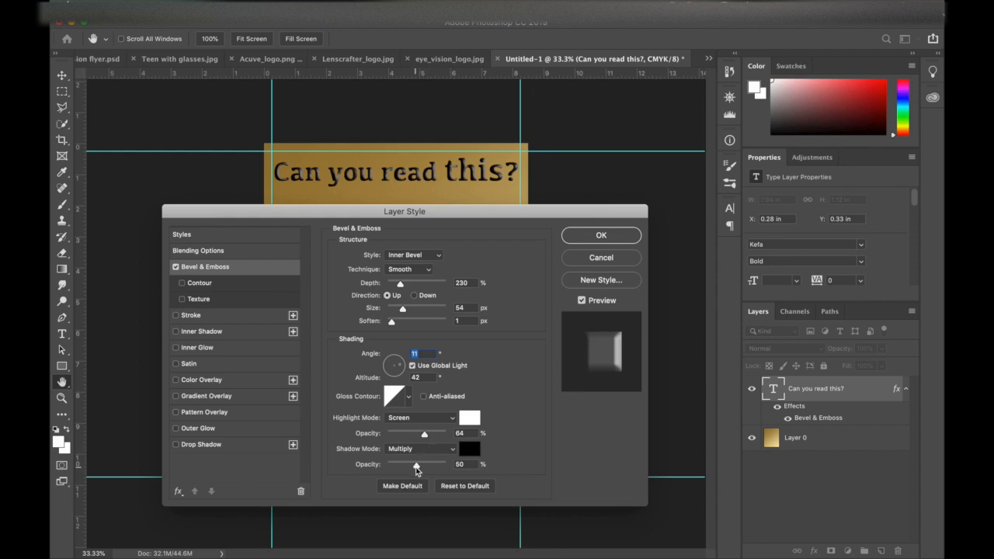
pyautogui.moveTo(424, 436); pyautogui.dragTo(431, 438)
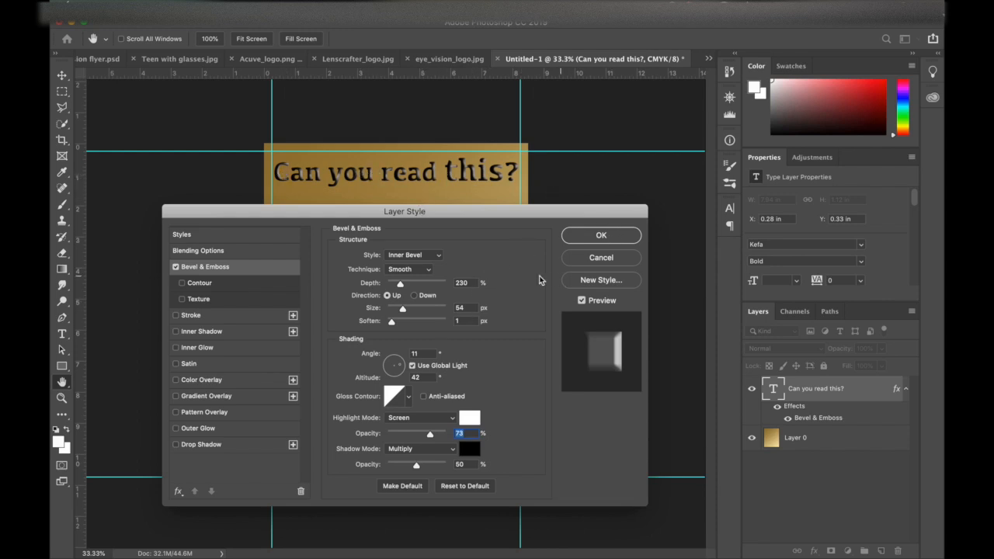
pyautogui.click(603, 238)
pyautogui.press('t')
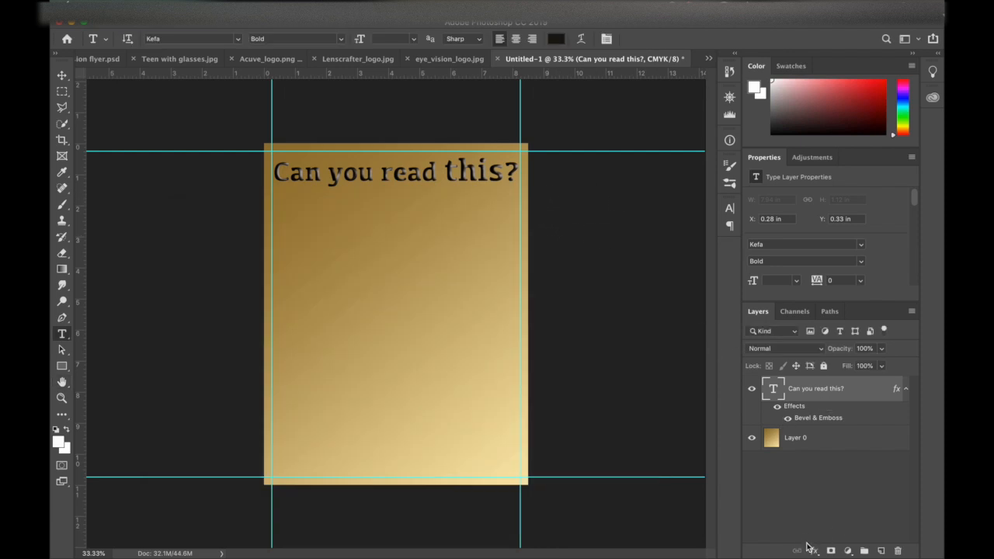
# - Add a Drop Shadow effect to the headline layer with its opacity set to 24%
pyautogui.click(814, 551)
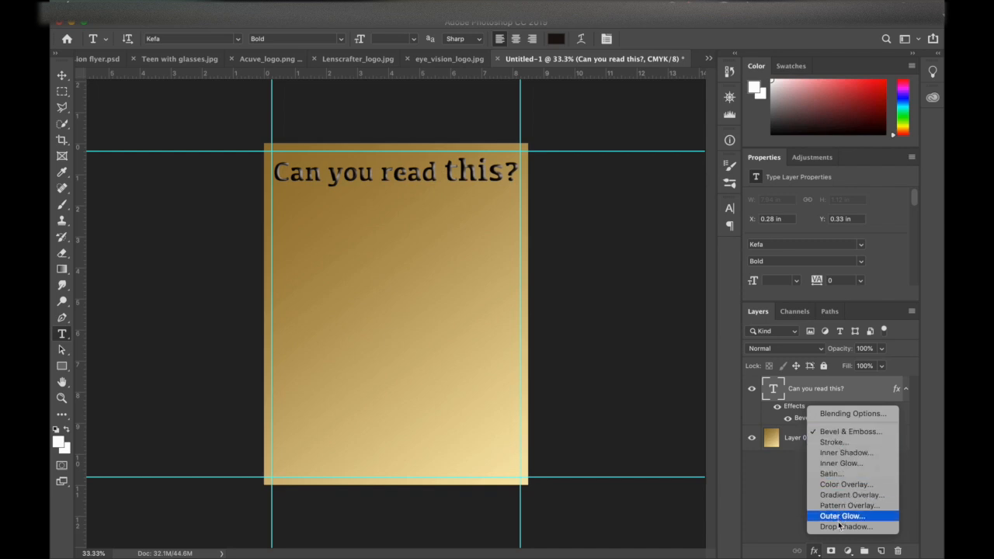
pyautogui.click(840, 526)
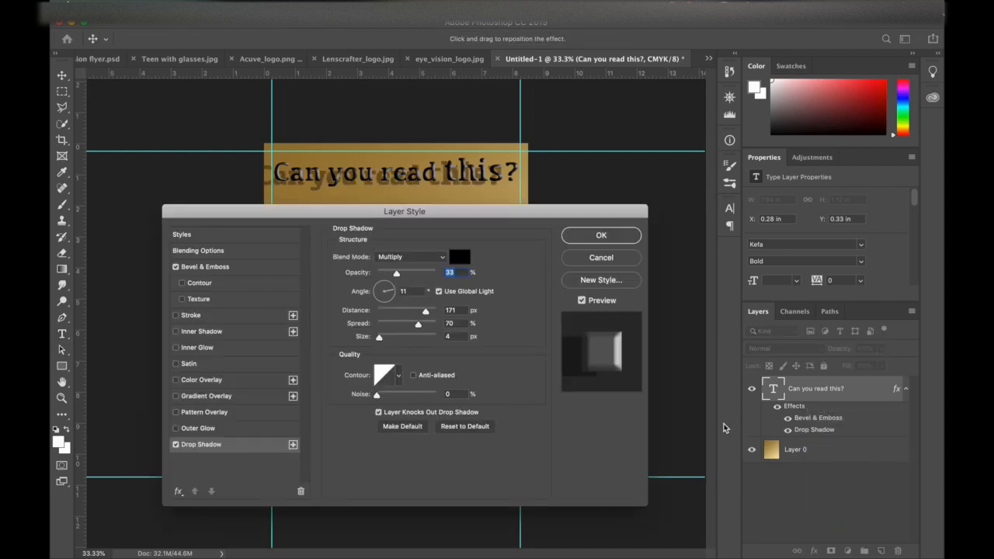
pyautogui.moveTo(471, 218); pyautogui.dragTo(472, 229)
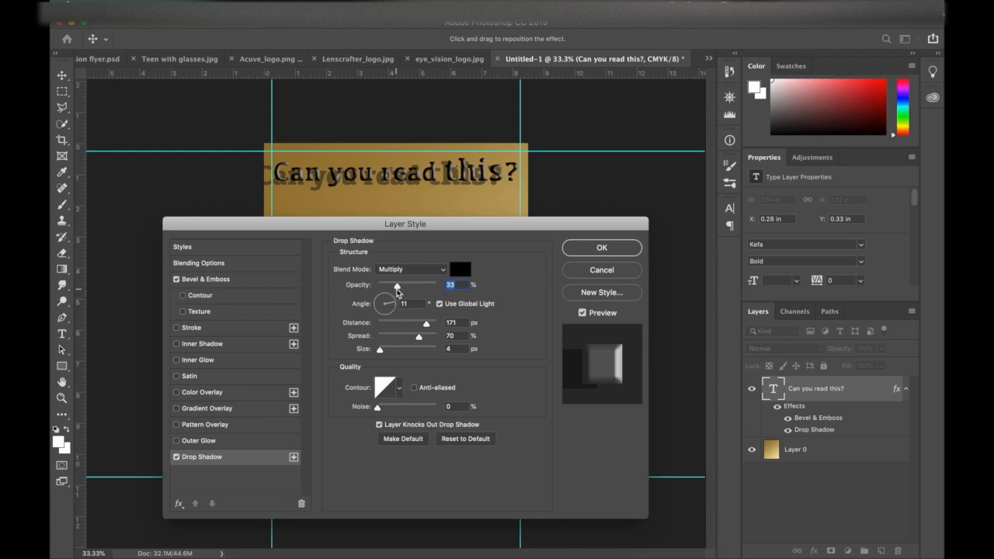
pyautogui.moveTo(397, 290)
pyautogui.mouseDown()
pyautogui.moveTo(411, 290)
pyautogui.moveTo(392, 291)
pyautogui.mouseUp()
pyautogui.click(389, 299)
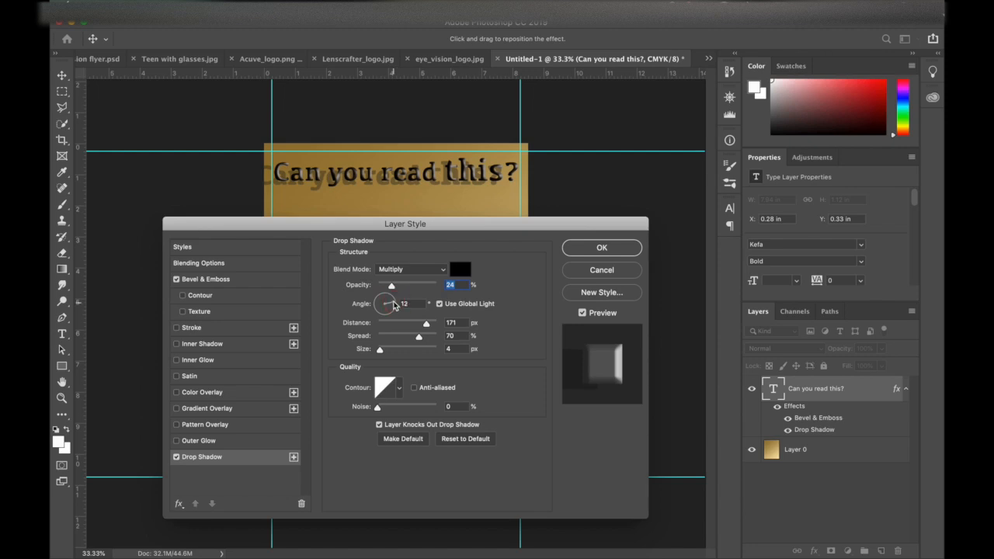
# - Set the headline shadow's angle to 79°, distance to about 25 px and spread to 53%, and apply the effect
pyautogui.moveTo(389, 301)
pyautogui.mouseDown()
pyautogui.moveTo(423, 326)
pyautogui.moveTo(404, 330)
pyautogui.moveTo(385, 300)
pyautogui.mouseUp()
pyautogui.click(426, 324)
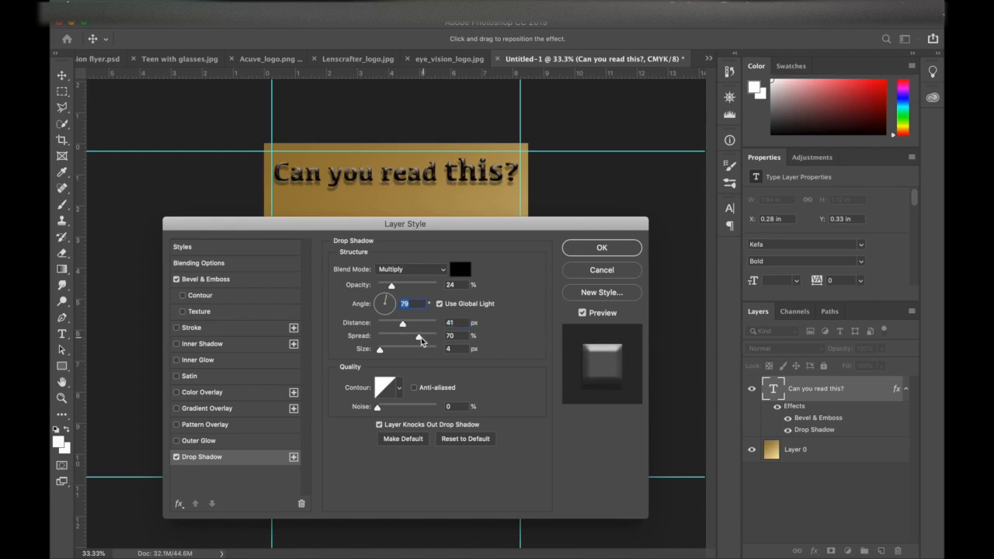
pyautogui.moveTo(418, 341); pyautogui.dragTo(393, 327)
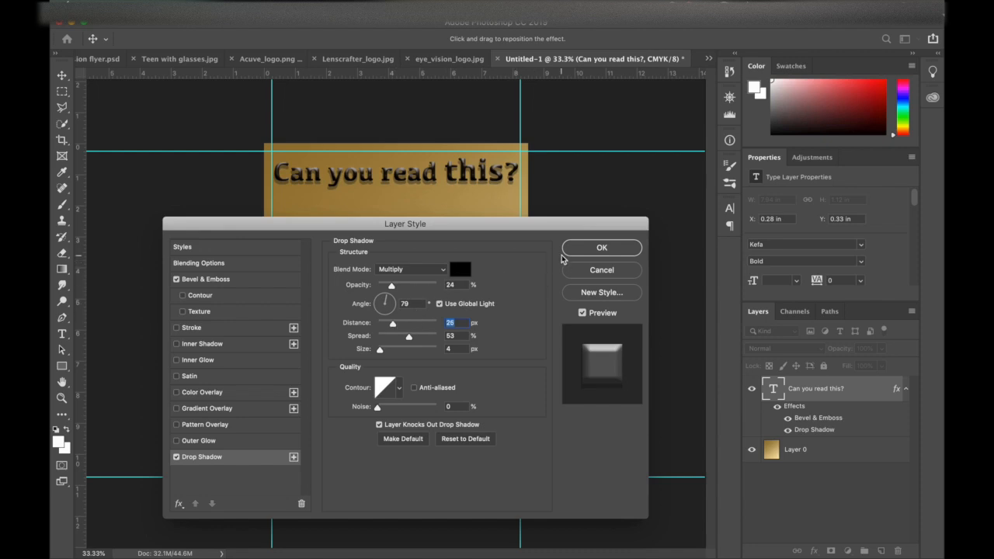
pyautogui.click(583, 247)
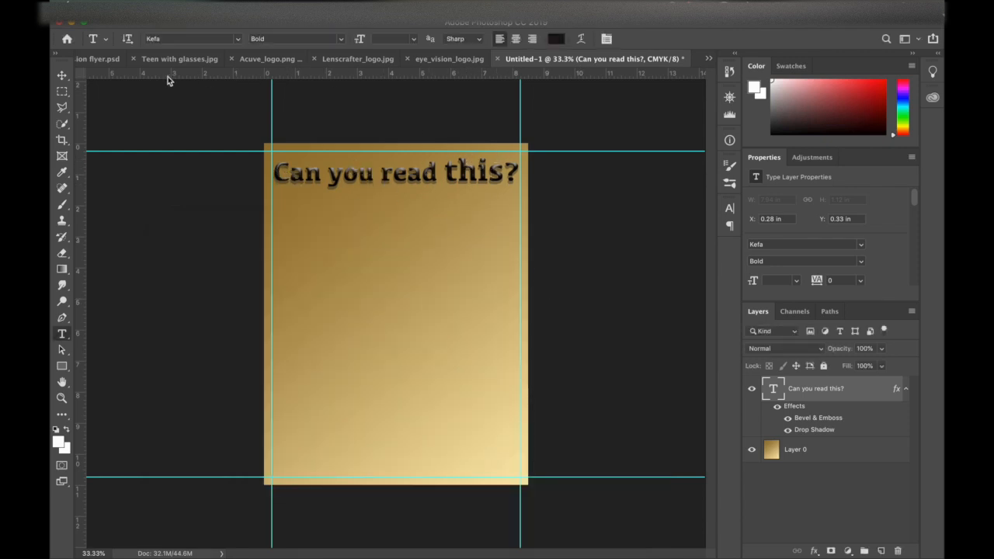
# - Review the finished test vision flyer and the new document, and bring up the Teen with glasses.jpg photo
pyautogui.click(95, 61)
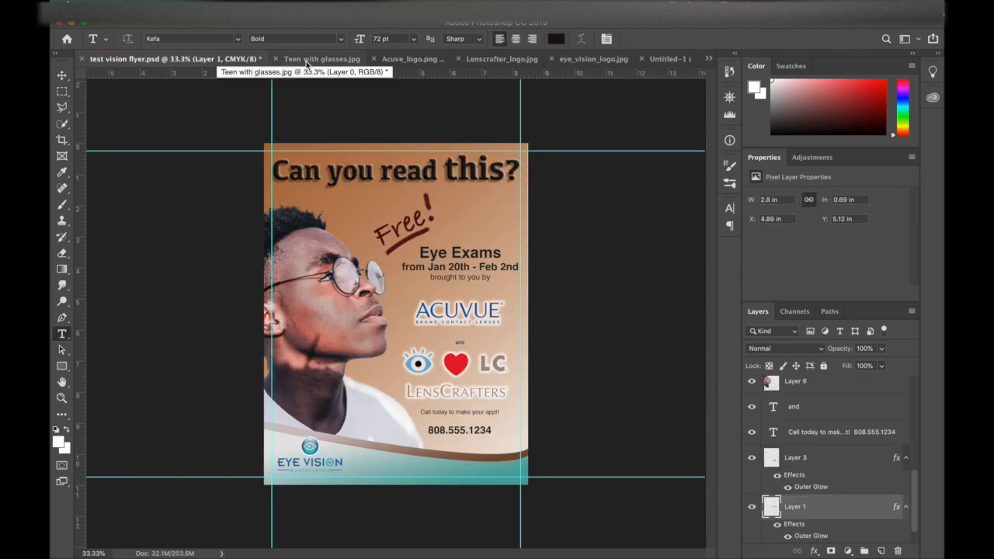
pyautogui.click(307, 62)
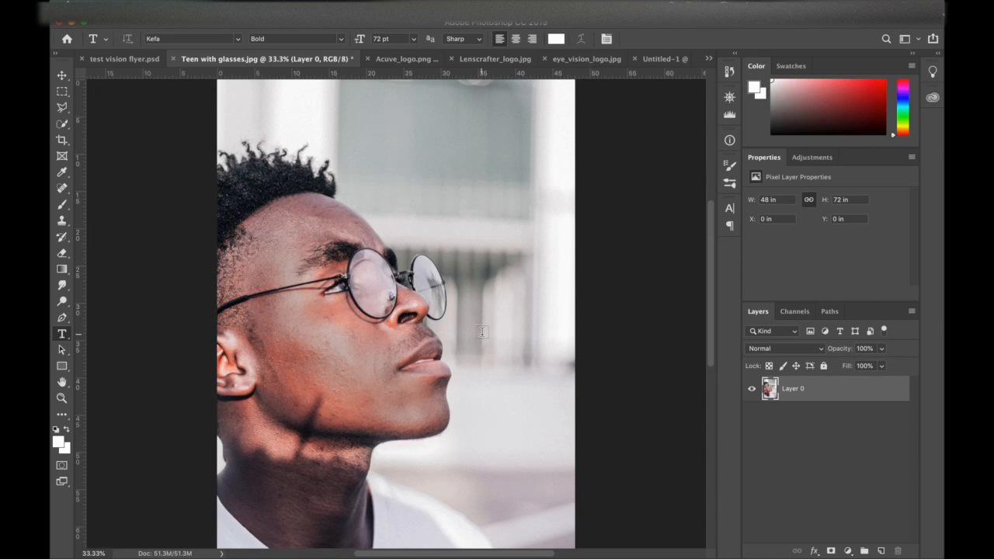
pyautogui.scroll(-3, 463, 331)
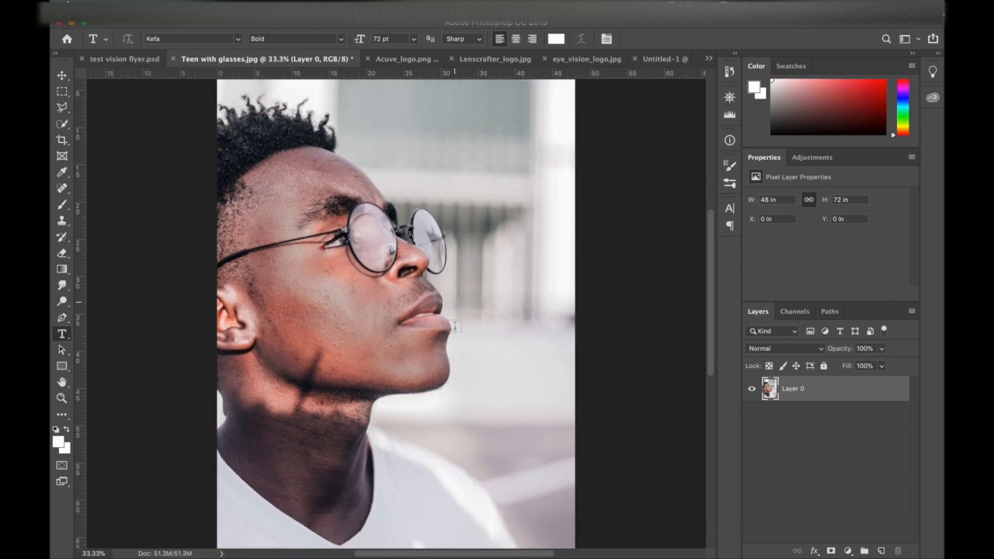
pyautogui.scroll(3, 466, 343)
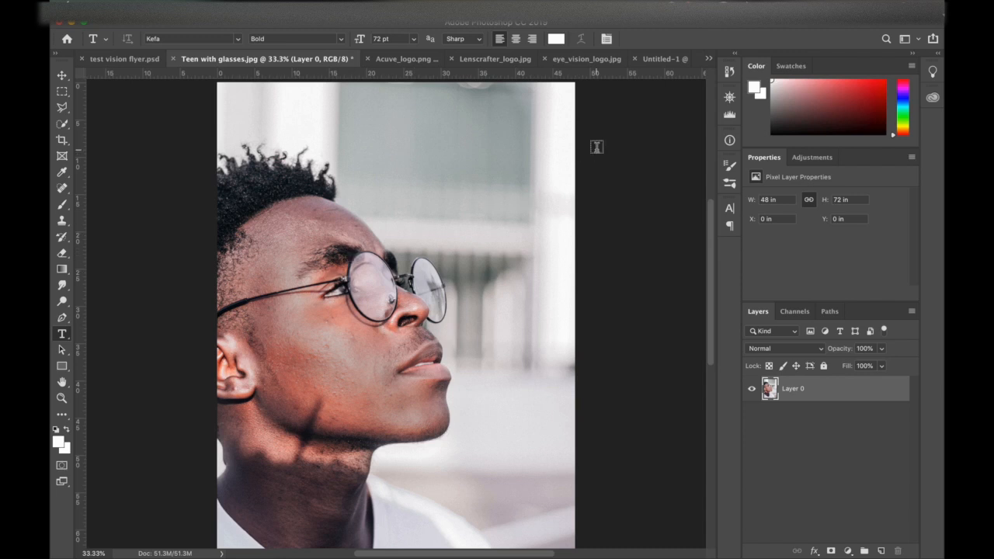
pyautogui.click(664, 59)
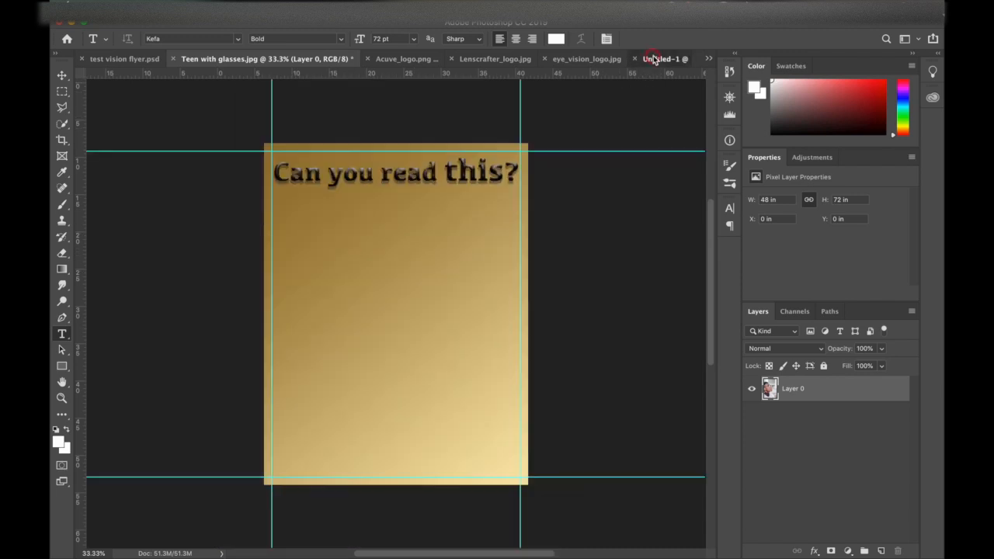
pyautogui.click(179, 62)
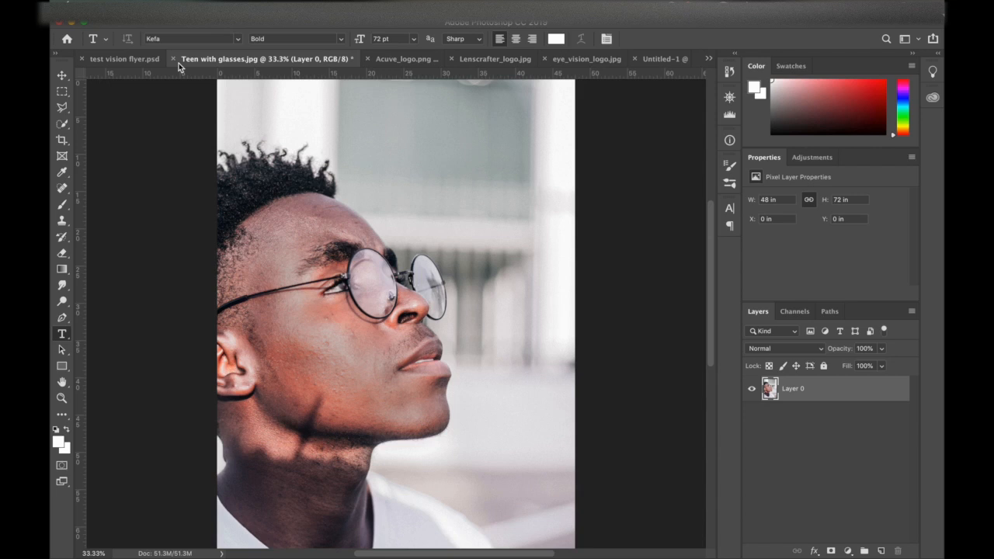
# - Try outlining the skin edge between nose and upper lip with the Polygonal Lasso tool, and clear that selection
pyautogui.click(67, 107)
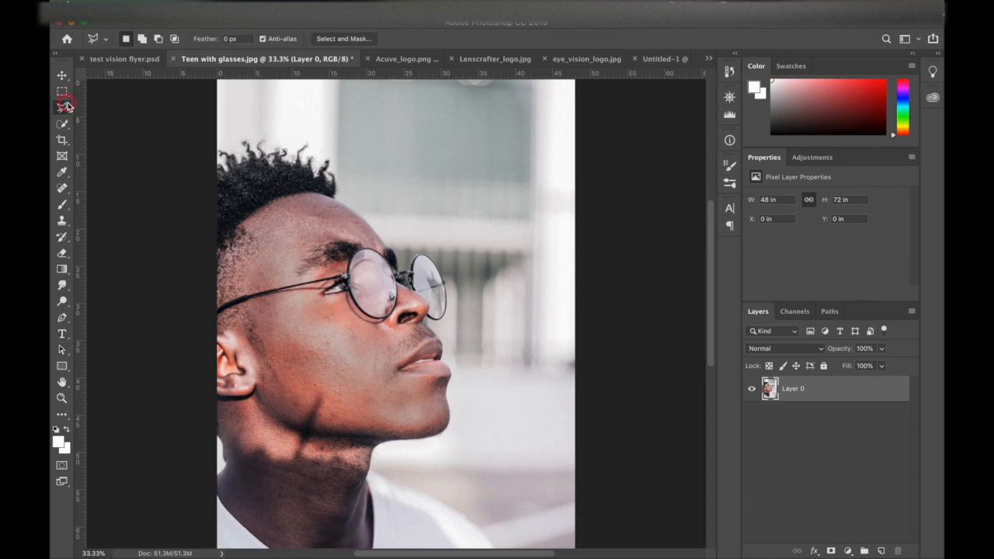
pyautogui.moveTo(66, 106); pyautogui.dragTo(97, 118)
pyautogui.press('super+equal')
pyautogui.press('super+equal')
pyautogui.press('super+equal')
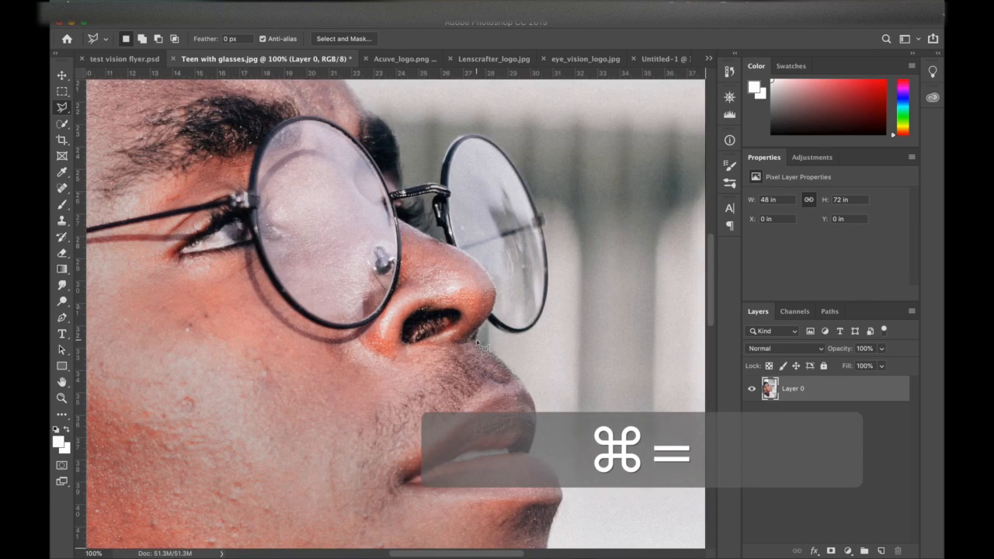
pyautogui.click(480, 344)
pyautogui.click(500, 357)
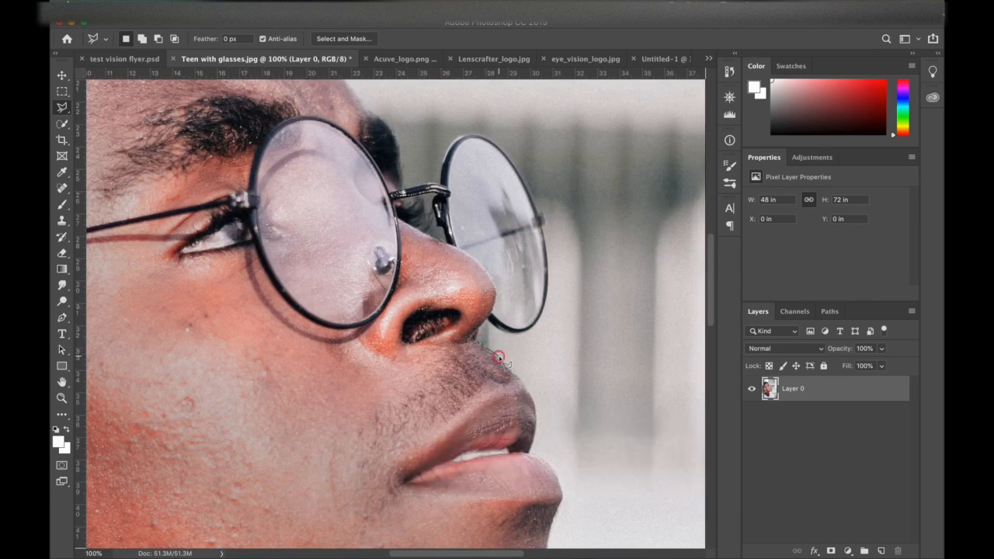
pyautogui.click(519, 379)
pyautogui.click(479, 344)
pyautogui.press('super+d')
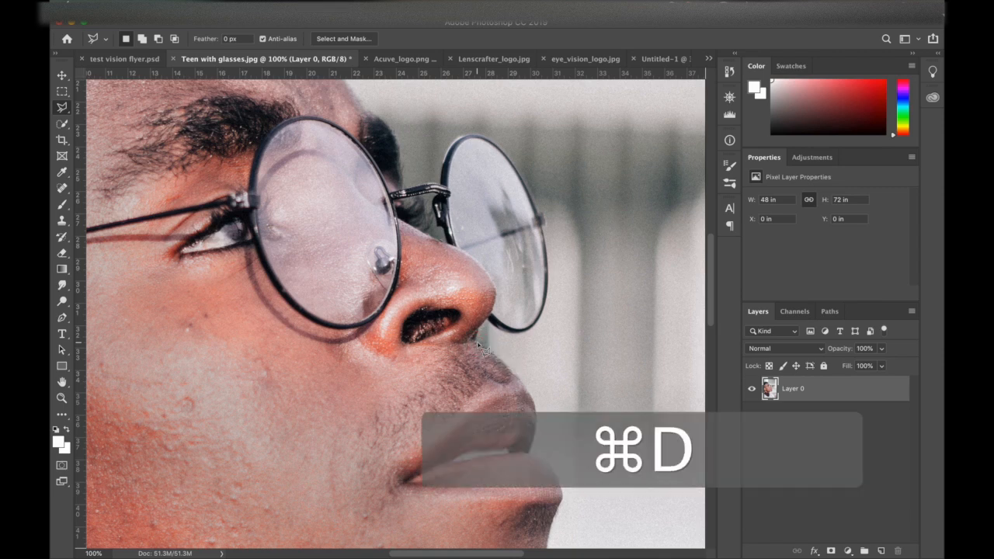
# - Select the teen's face from forehead to chin using the Quick Selection tool with a 125 px brush
pyautogui.click(60, 124)
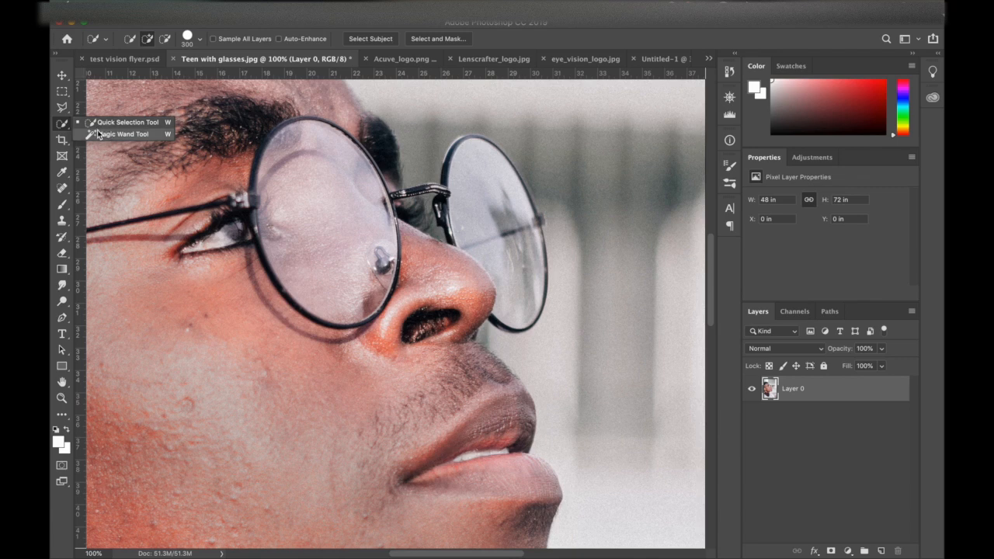
pyautogui.click(100, 124)
pyautogui.press('super+minus')
pyautogui.press('super+minus')
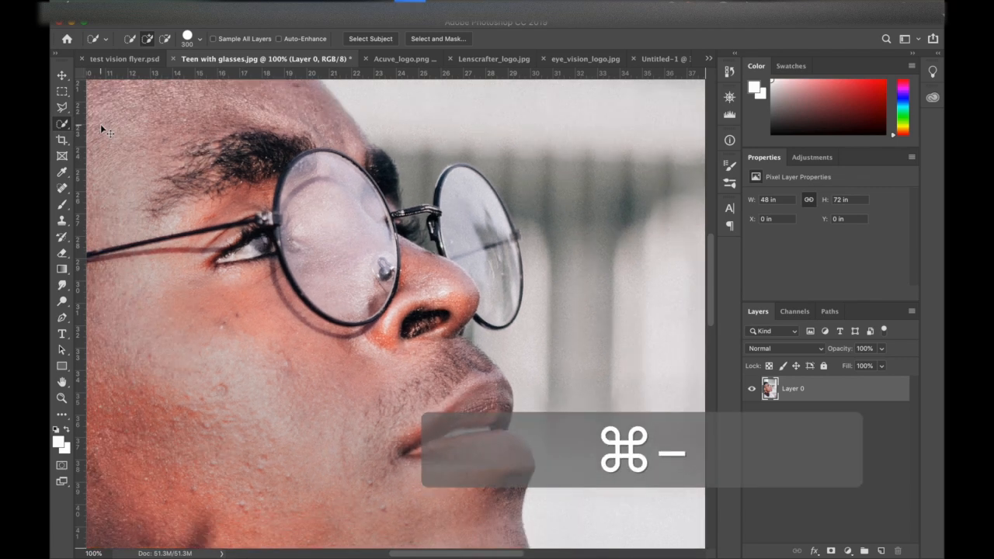
pyautogui.press('super+minus')
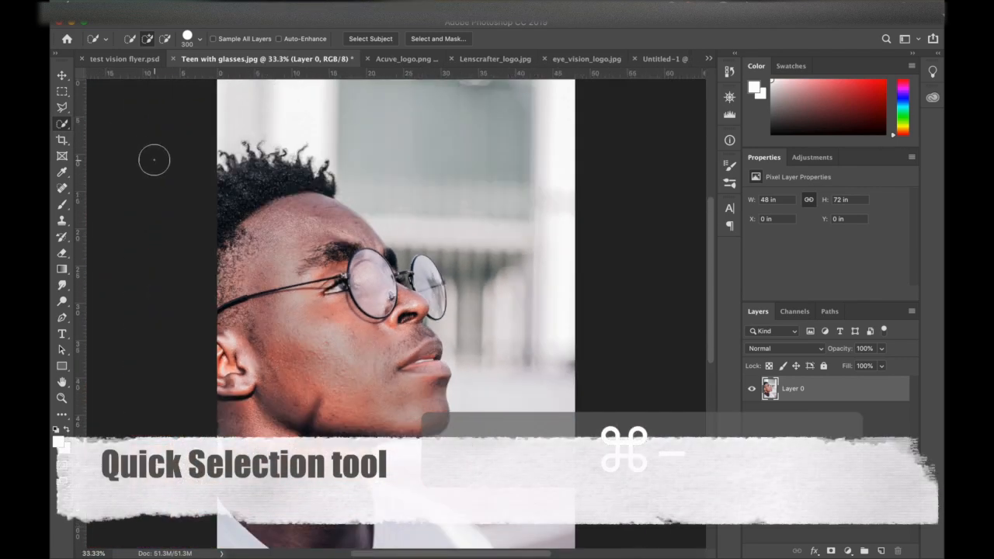
pyautogui.press('super+equal')
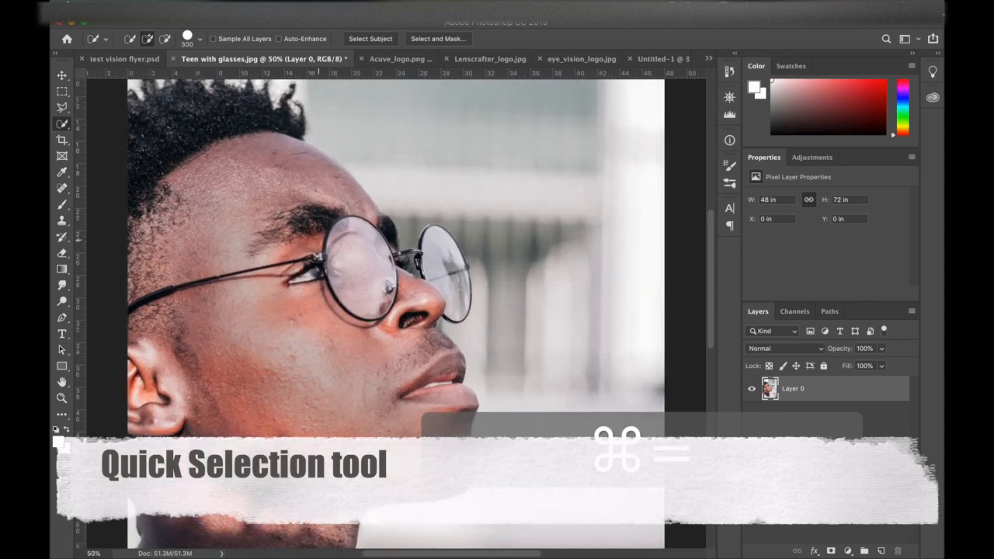
pyautogui.press('[')
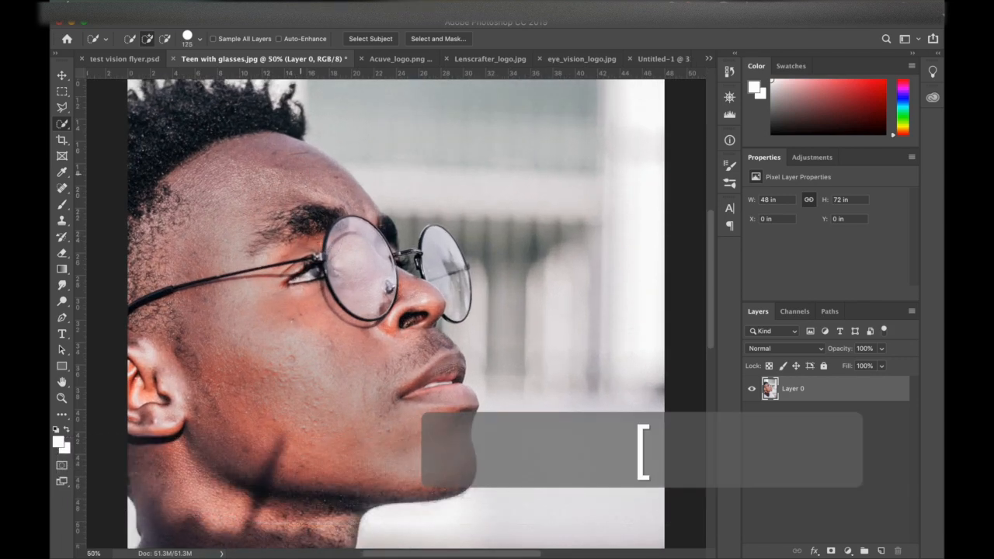
pyautogui.click(296, 174)
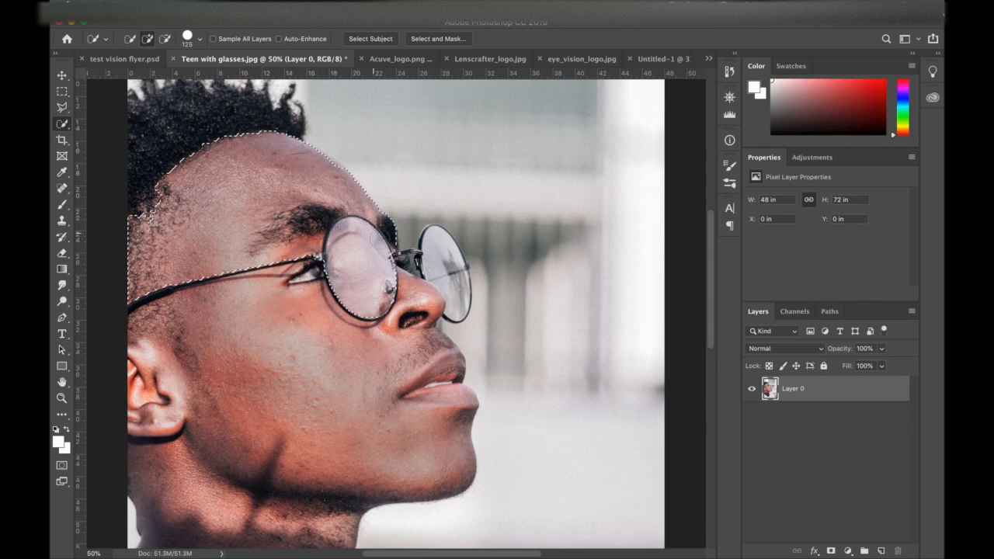
pyautogui.moveTo(394, 299)
pyautogui.mouseDown()
pyautogui.moveTo(432, 356)
pyautogui.moveTo(445, 432)
pyautogui.moveTo(441, 453)
pyautogui.moveTo(362, 484)
pyautogui.mouseUp()
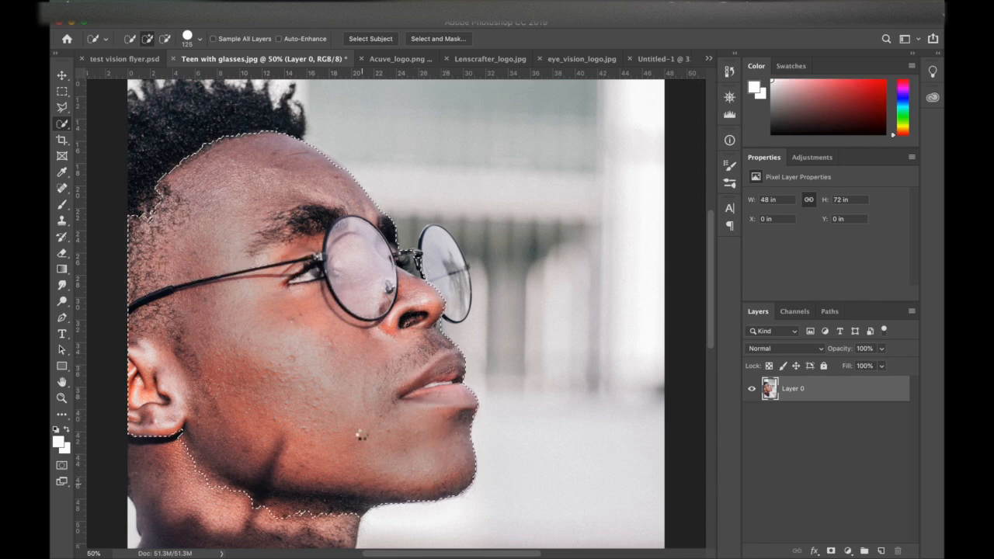
# - Extend the selection over the teen's neck and white shirt down to the photo's bottom edge
pyautogui.scroll(-8, 361, 434)
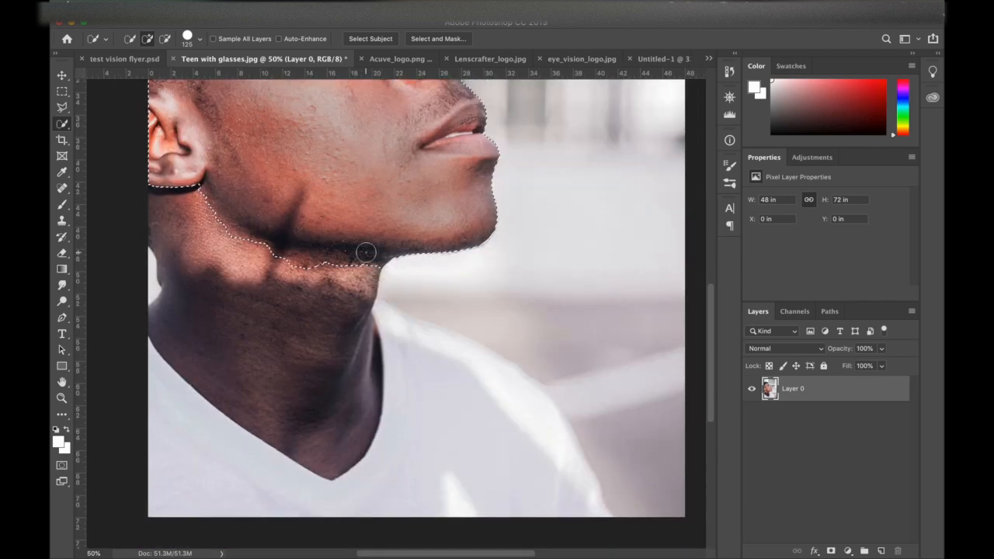
pyautogui.press('shift')
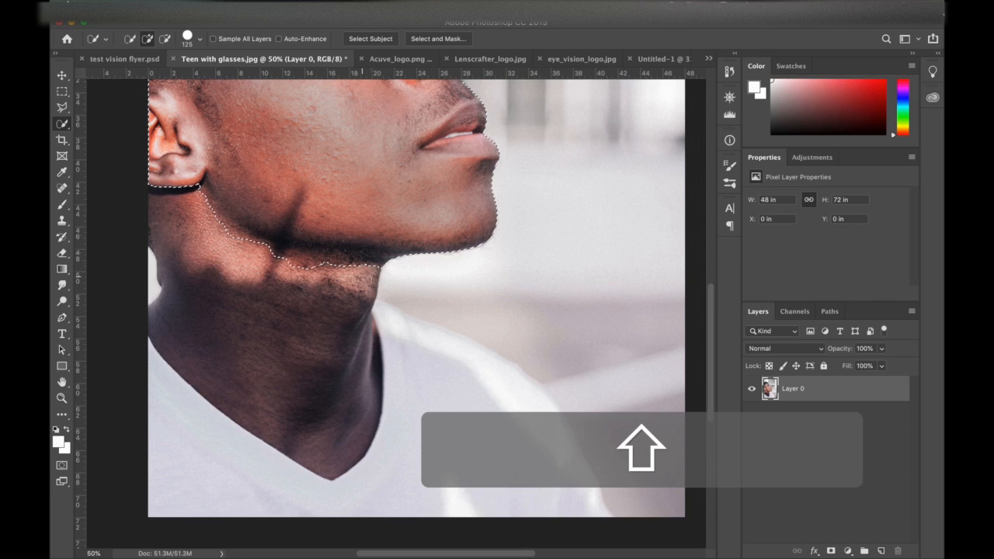
pyautogui.press('alt')
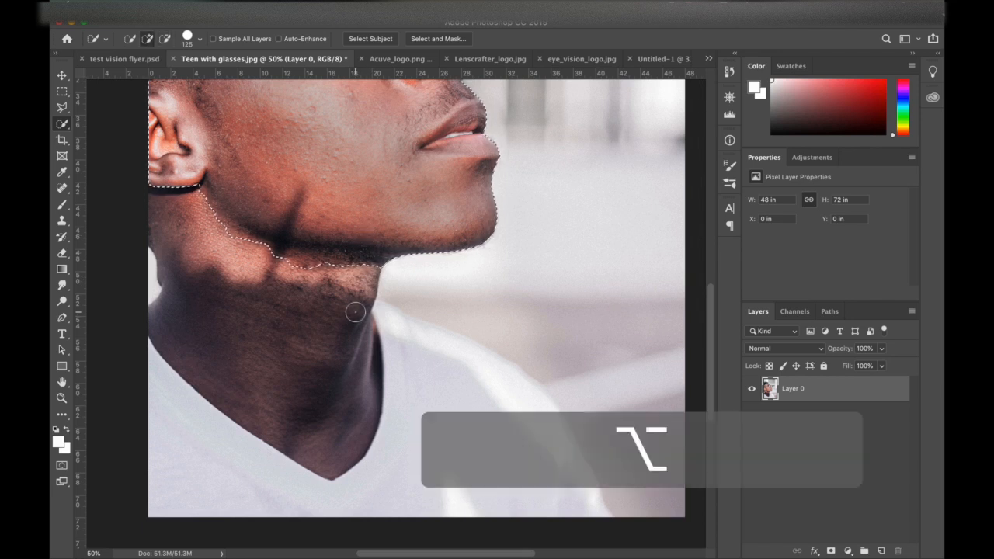
pyautogui.press('shift')
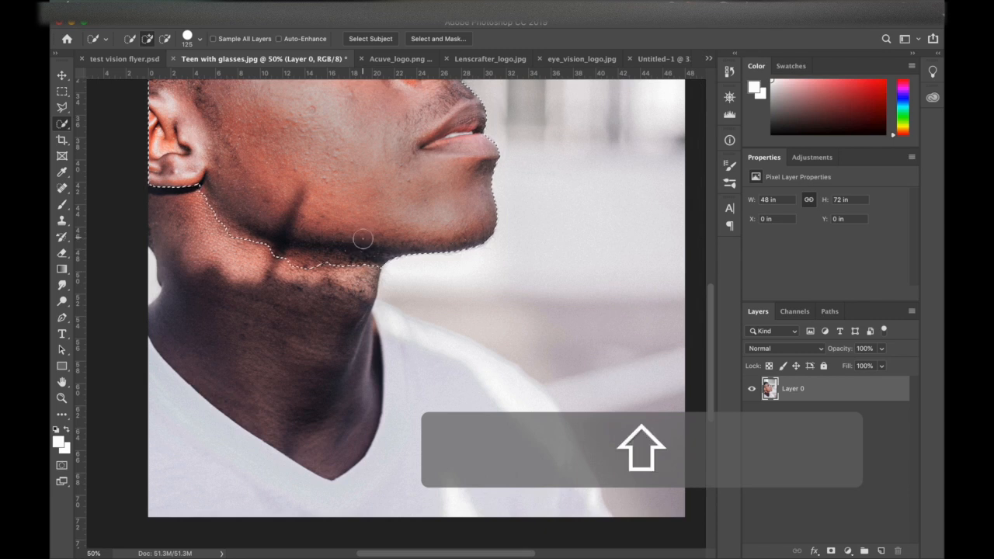
pyautogui.moveTo(354, 298)
pyautogui.mouseDown()
pyautogui.moveTo(350, 308)
pyautogui.moveTo(384, 330)
pyautogui.moveTo(481, 359)
pyautogui.moveTo(563, 435)
pyautogui.mouseUp()
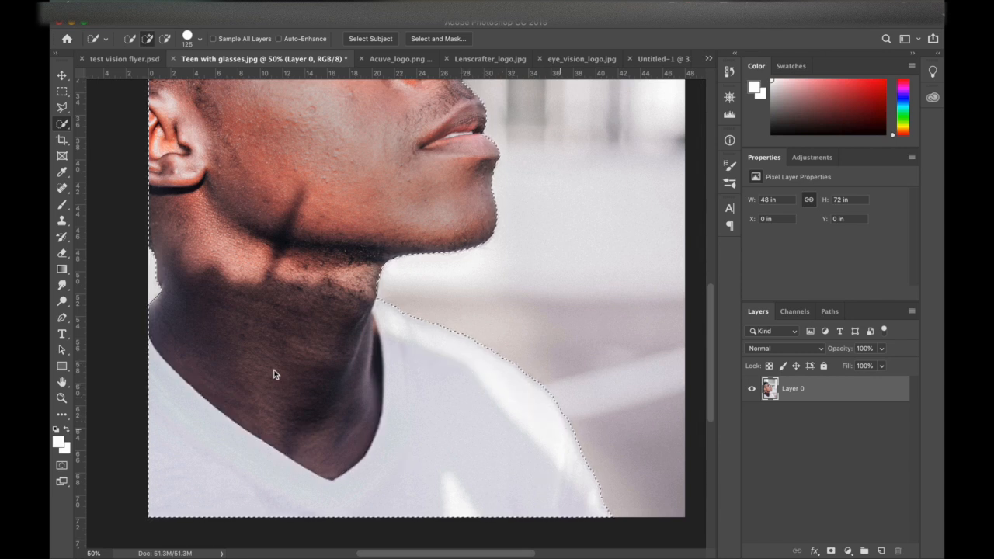
# - Add the far lens and the nose-side edge of its frame to the selection with a 45 px Quick Selection brush
pyautogui.scroll(5, 271, 368)
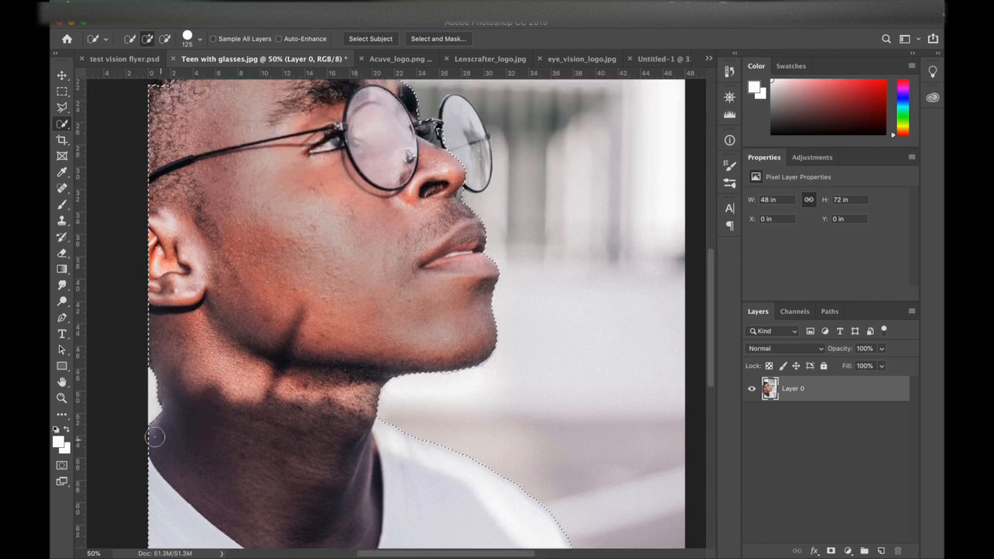
pyautogui.scroll(6, 417, 314)
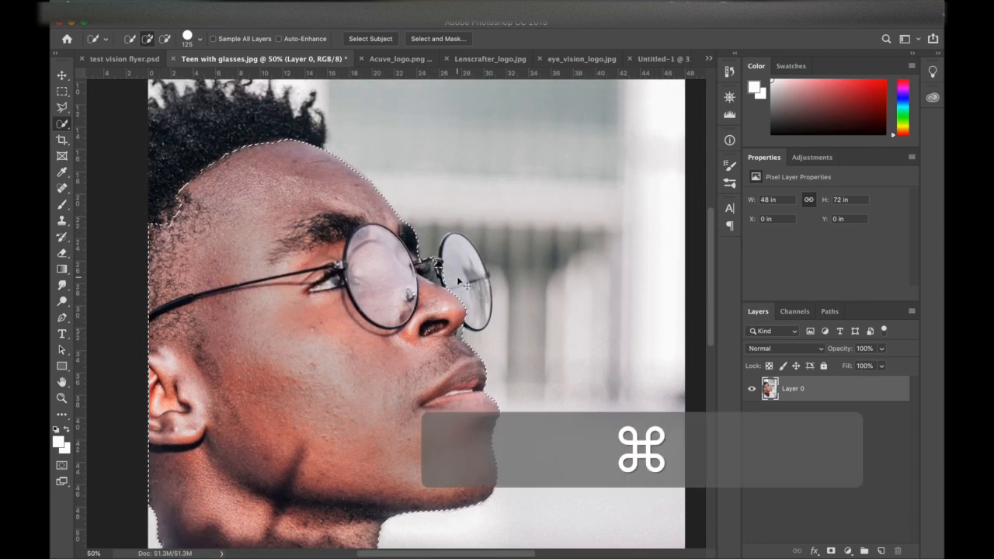
pyautogui.press('super+equal')
pyautogui.press('super+equal')
pyautogui.press('super+equal')
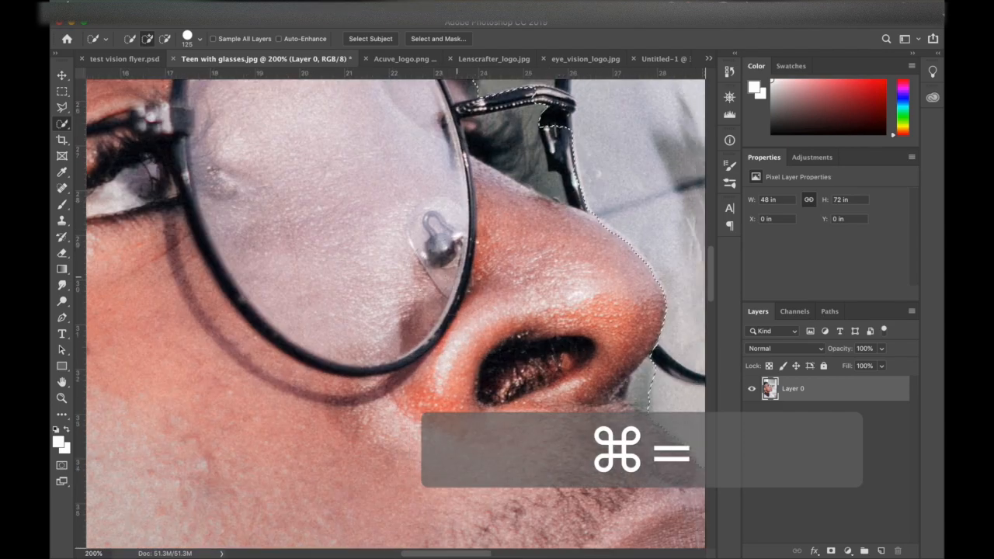
pyautogui.scroll(4, 458, 277)
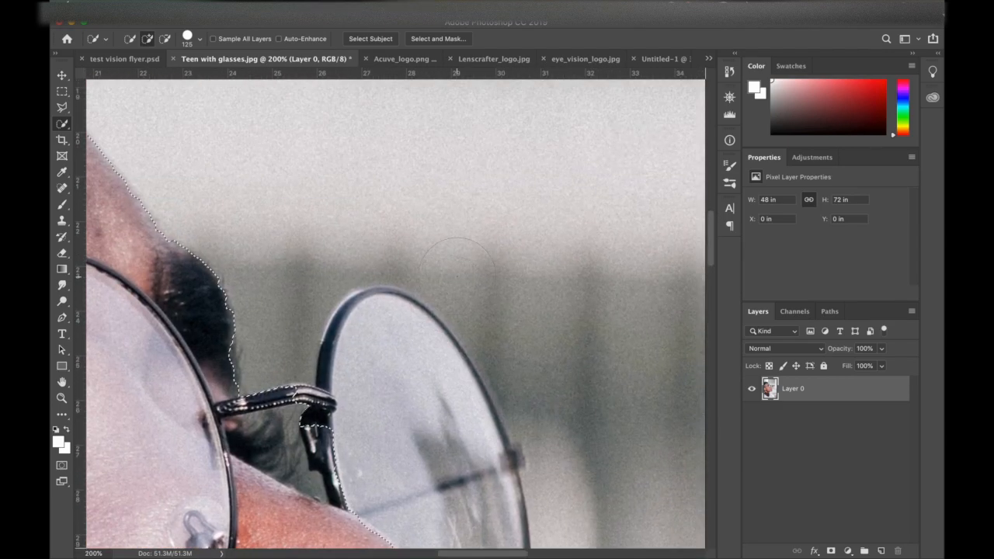
pyautogui.scroll(-5, 458, 276)
pyautogui.press('[')
pyautogui.press('[')
pyautogui.press('[')
pyautogui.press('[')
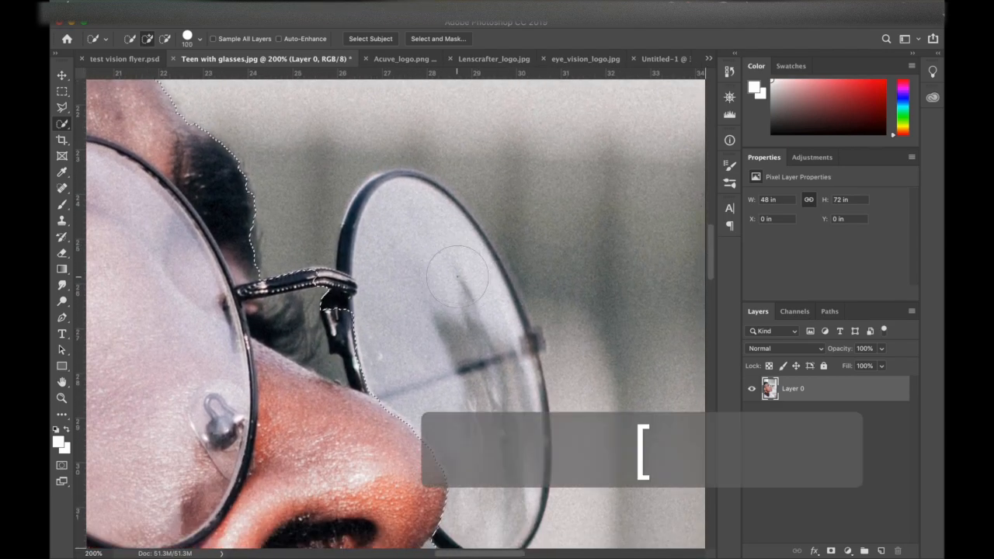
pyautogui.press(']')
pyautogui.press('[')
pyautogui.press('[')
pyautogui.press('[')
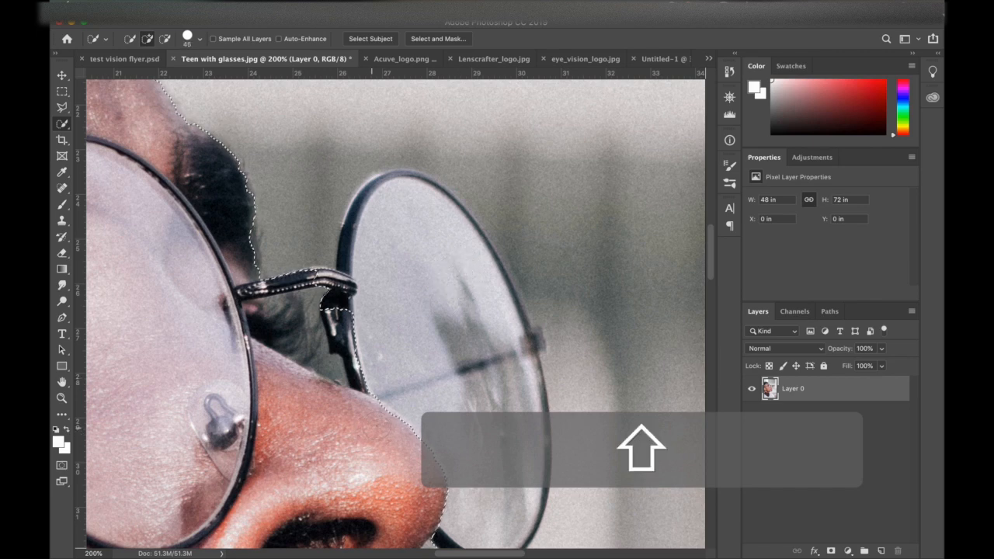
pyautogui.keyDown('shift'); pyautogui.click(377, 417); pyautogui.keyUp('shift')
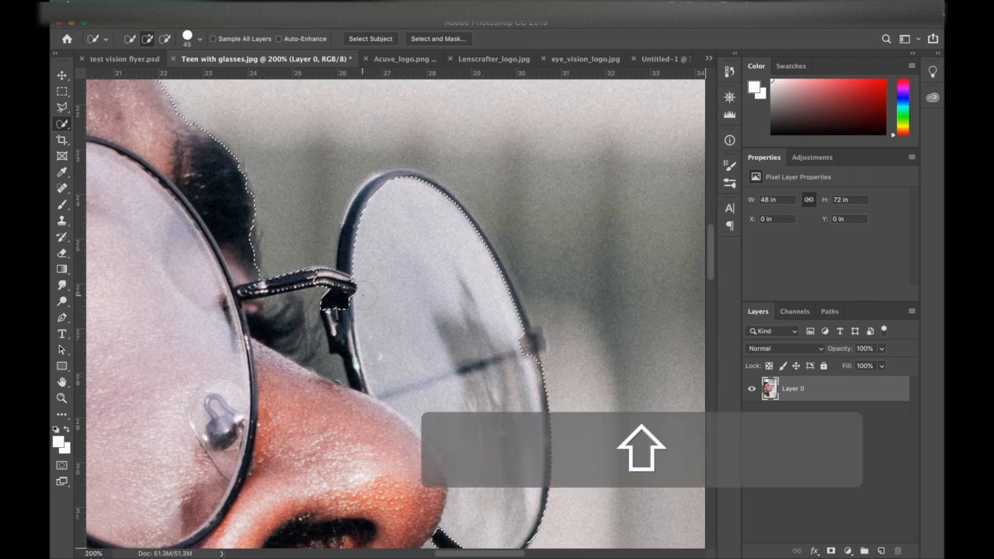
pyautogui.moveTo(363, 295); pyautogui.dragTo(365, 250)
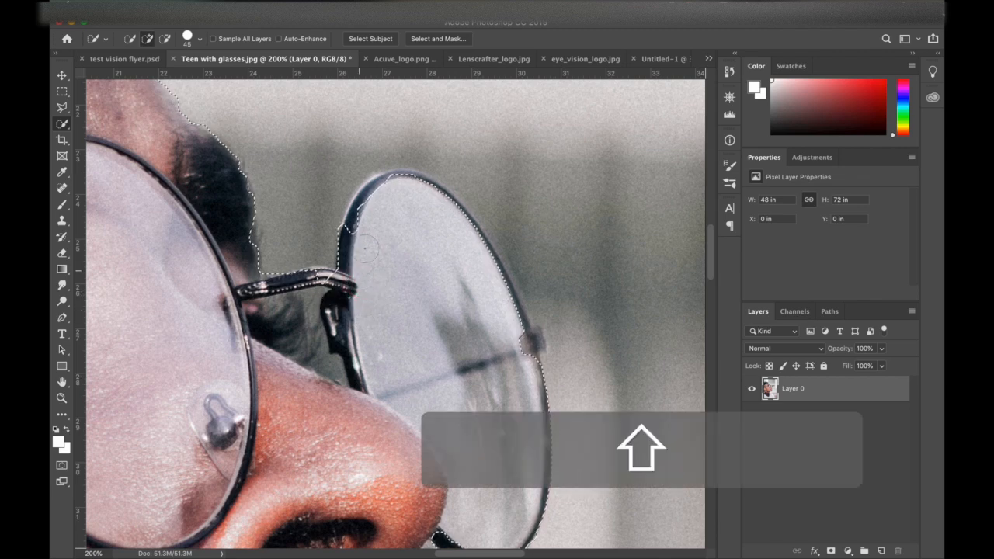
pyautogui.click(376, 194)
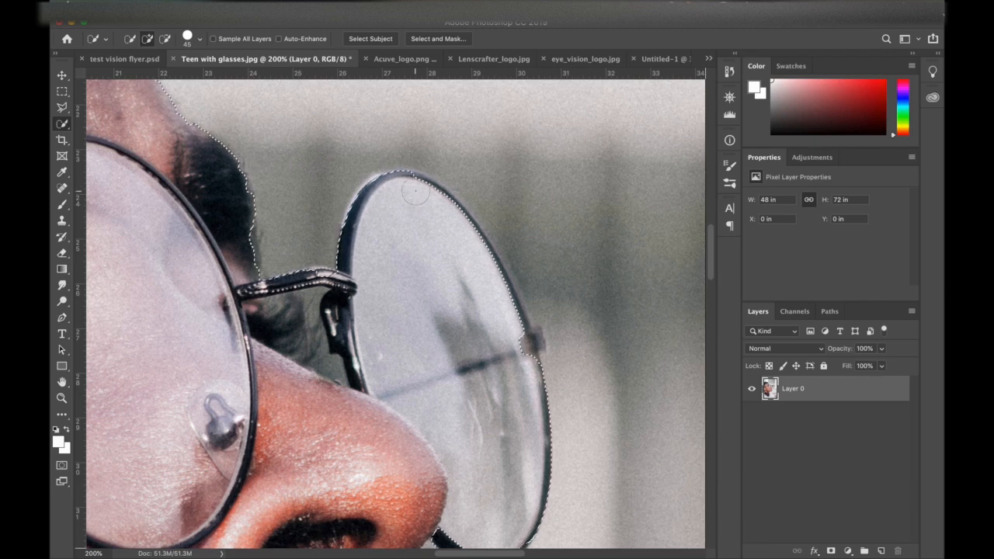
# - Extend the selection over the far lens's dark outer rim, from its upper curve down to the hinge, with a 20 px brush
pyautogui.press('super+equal')
pyautogui.press('super+equal')
pyautogui.press(']')
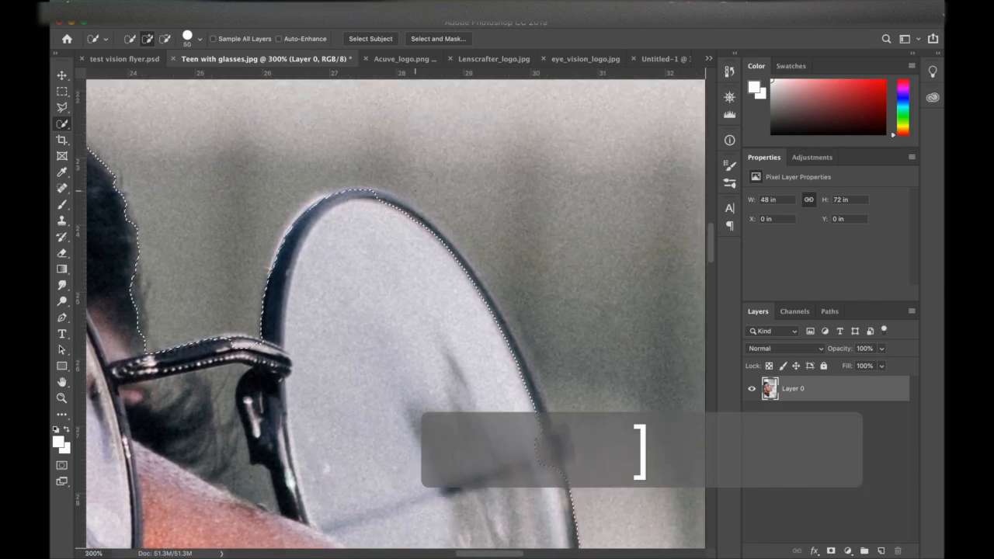
pyautogui.press(']')
pyautogui.press(']')
pyautogui.press('[')
pyautogui.press('[')
pyautogui.press('[')
pyautogui.press('[')
pyautogui.press('[')
pyautogui.press('[')
pyautogui.hscroll(3, 371, 232)
pyautogui.scroll(1, 371, 233)
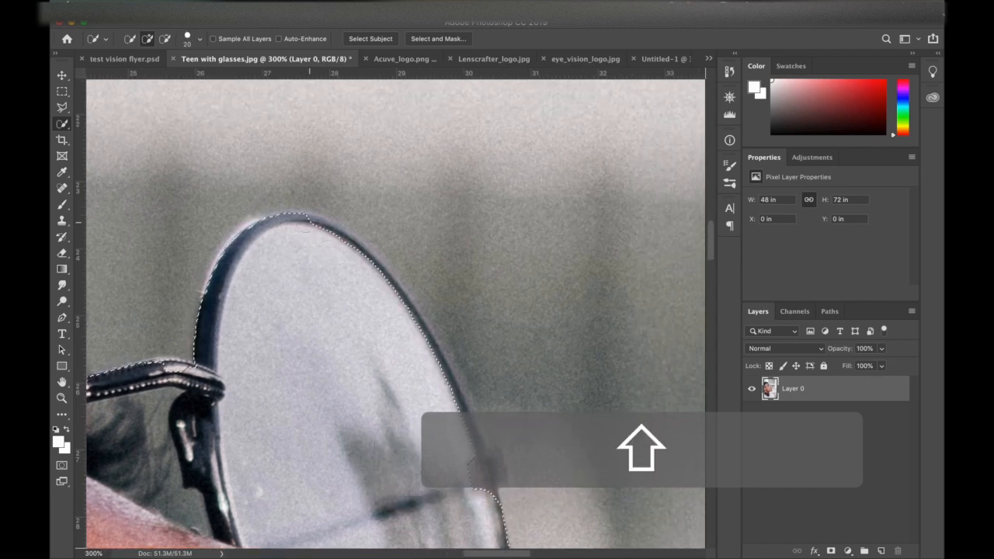
pyautogui.keyDown('shift'); pyautogui.click(315, 228); pyautogui.keyUp('shift')
pyautogui.moveTo(314, 227)
pyautogui.mouseDown()
pyautogui.moveTo(379, 275)
pyautogui.moveTo(437, 361)
pyautogui.moveTo(388, 267)
pyautogui.moveTo(431, 325)
pyautogui.moveTo(466, 403)
pyautogui.moveTo(470, 365)
pyautogui.moveTo(475, 381)
pyautogui.mouseUp()
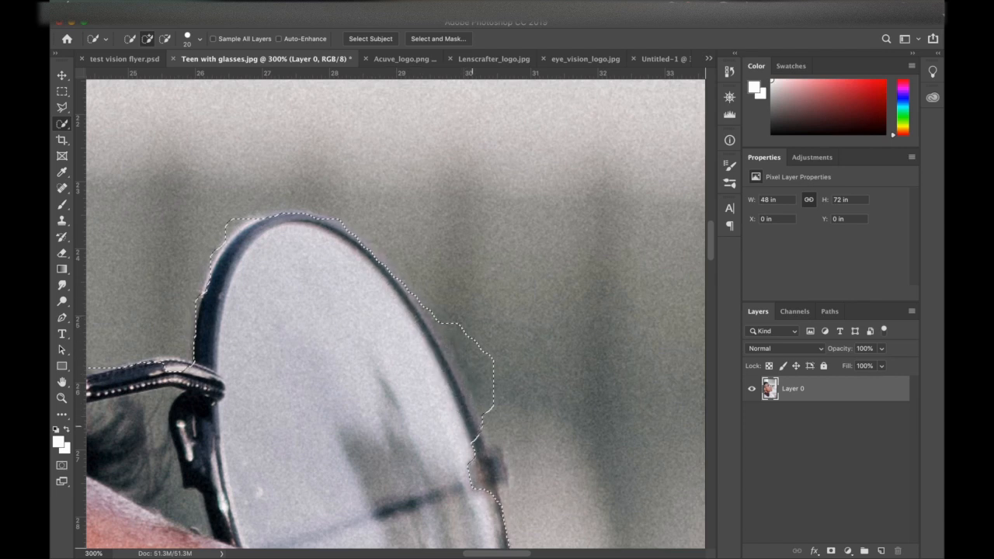
pyautogui.moveTo(476, 425); pyautogui.dragTo(477, 438)
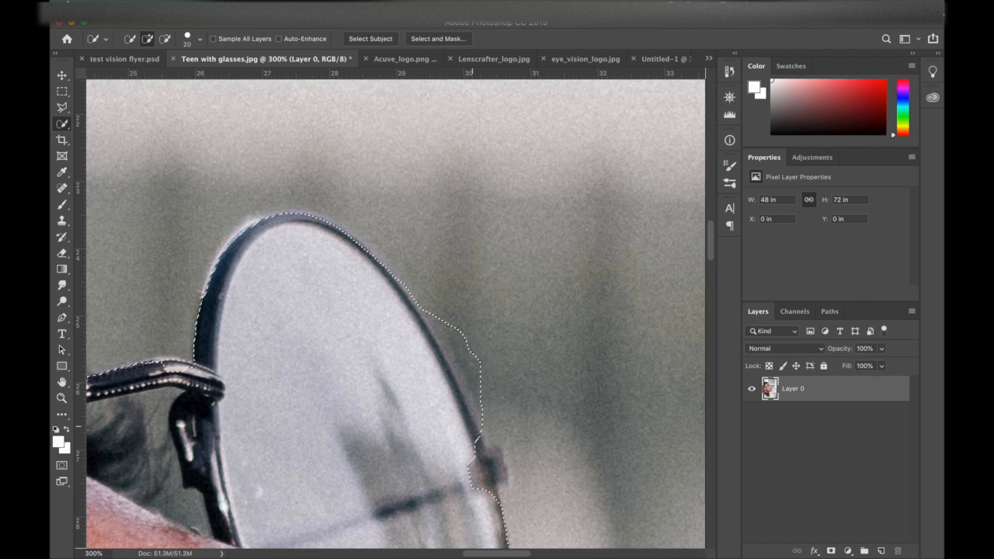
# - Subtract the bulge of background beside the far lens's outer rim from the selection
pyautogui.scroll(-3, 499, 381)
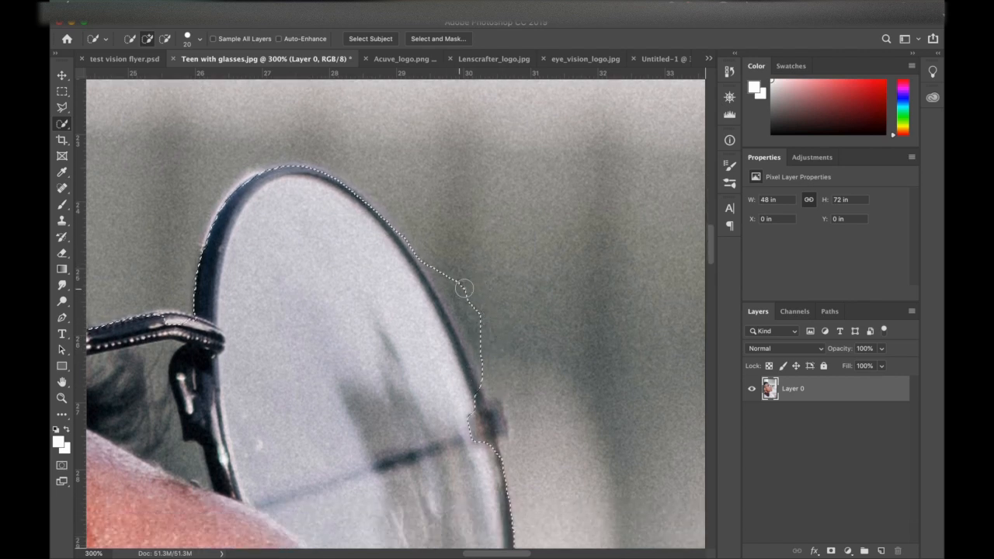
pyautogui.press('alt')
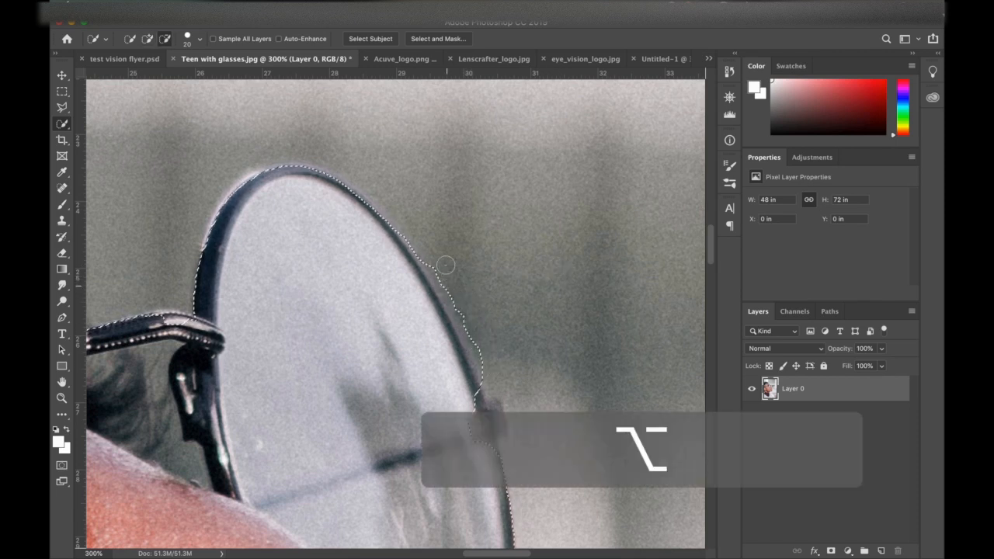
pyautogui.moveTo(448, 289); pyautogui.dragTo(435, 258)
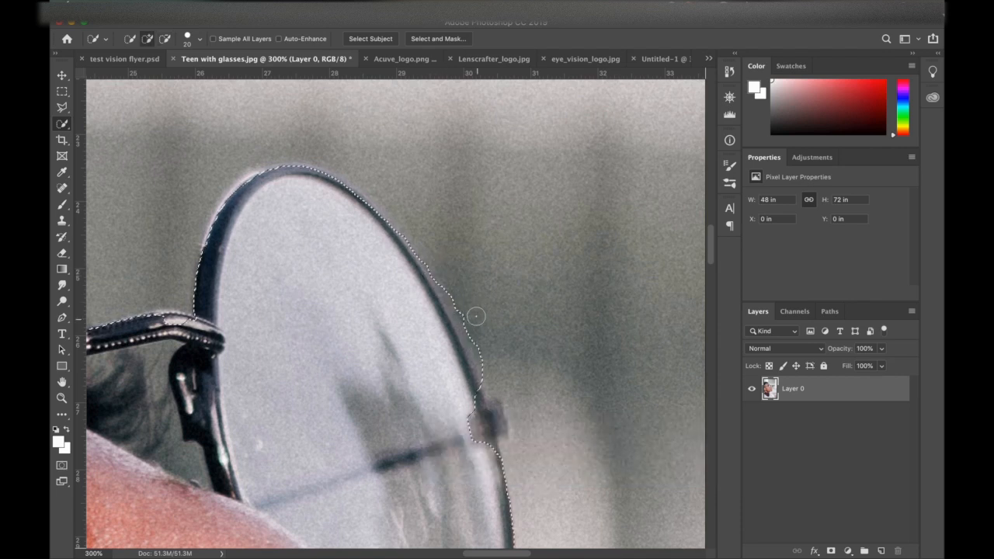
pyautogui.press('alt')
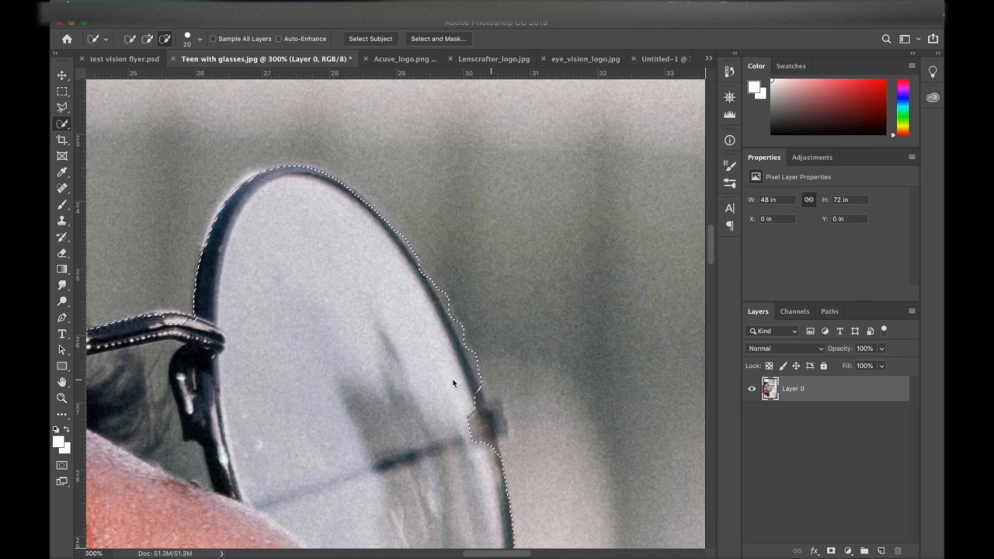
# - Add the small hinge on the outer side of the far lens to the selection
pyautogui.scroll(-3, 452, 380)
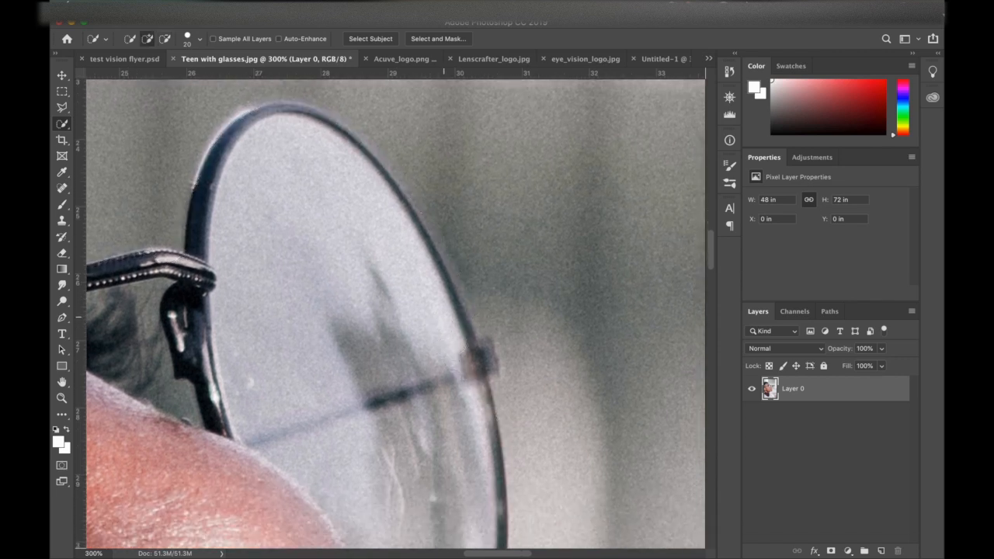
pyautogui.press('shift')
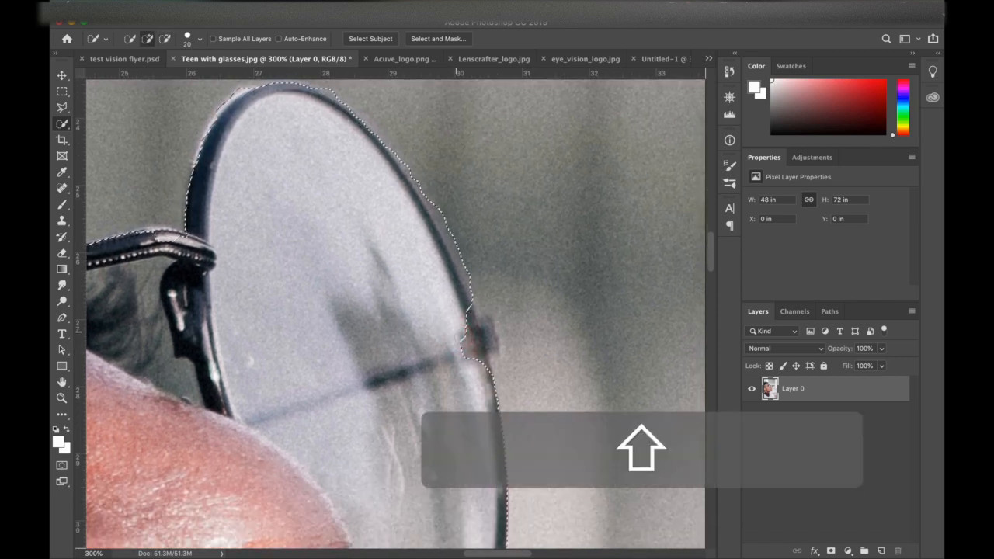
pyautogui.keyDown('shift'); pyautogui.click(479, 335); pyautogui.keyUp('shift')
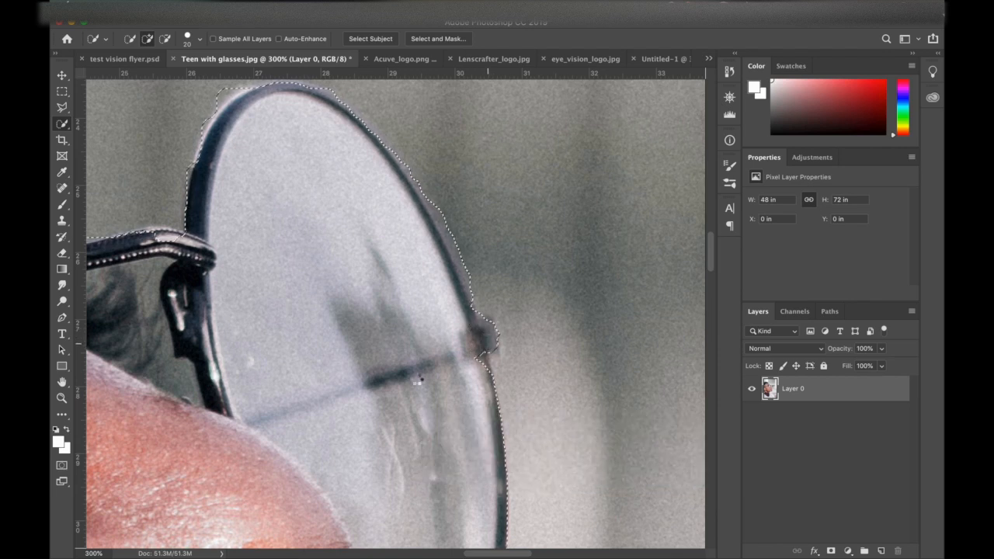
# - Subtract the background patch between the nose tip and the upper lip from the selection
pyautogui.scroll(-5, 415, 377)
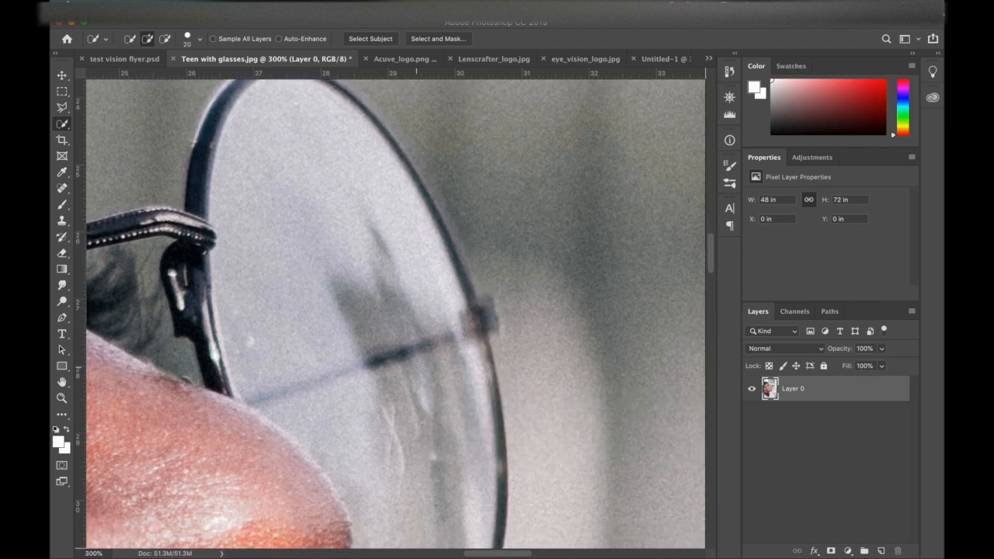
pyautogui.scroll(-3, 416, 379)
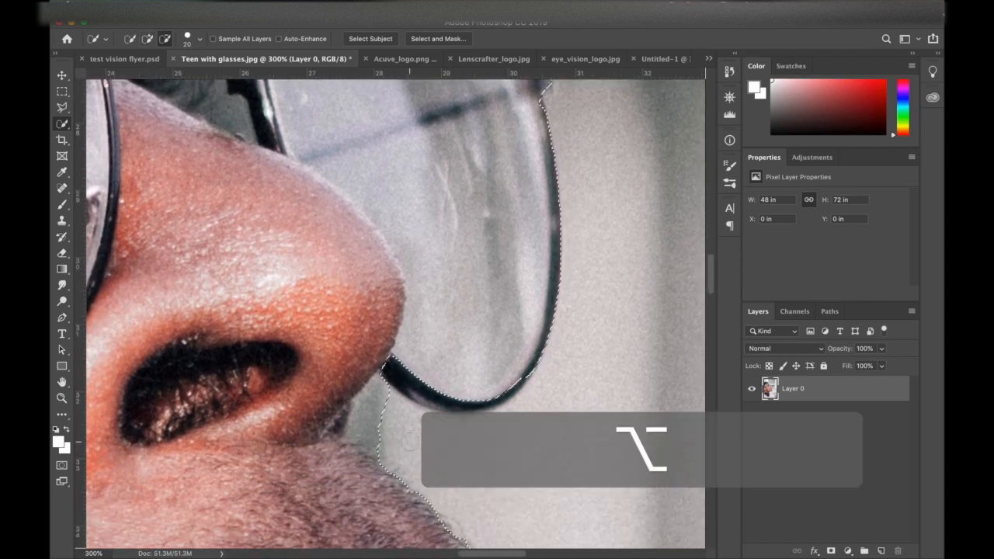
pyautogui.keyDown('alt'); pyautogui.moveTo(393, 440); pyautogui.dragTo(358, 430); pyautogui.keyUp('alt')
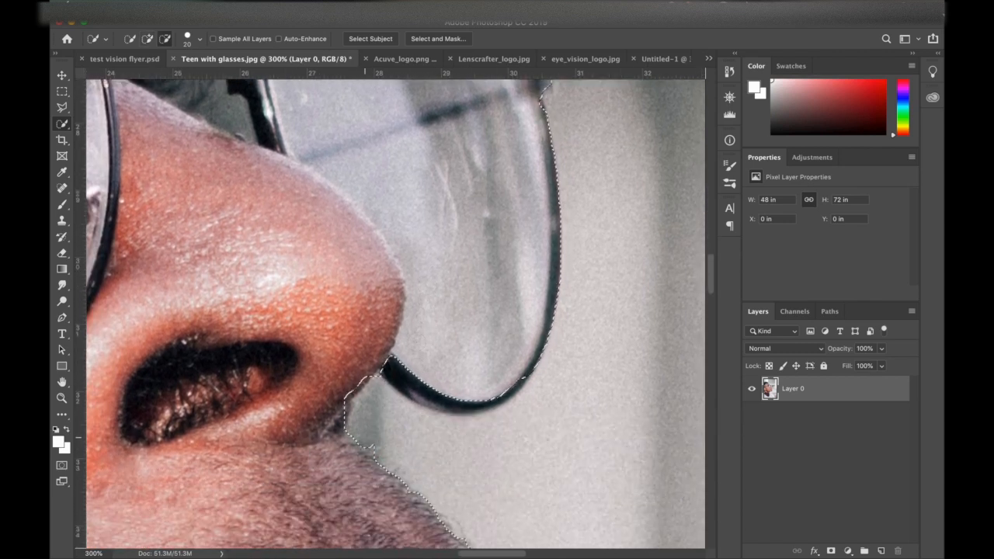
# - Trim the background off the selection edge along the moustache above the upper lip
pyautogui.scroll(-5, 416, 470)
pyautogui.hscroll(2, 416, 470)
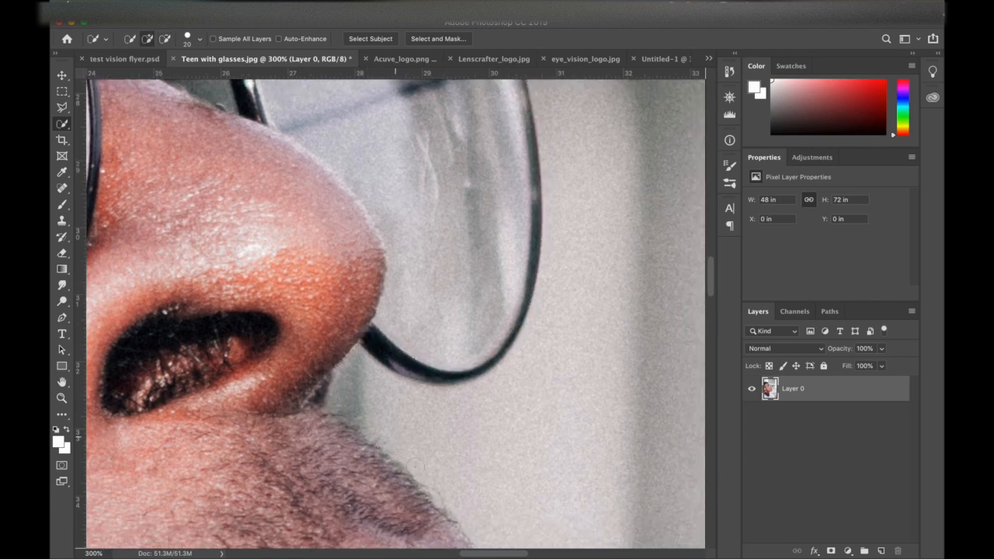
pyautogui.scroll(-2, 327, 317)
pyautogui.hscroll(1, 327, 317)
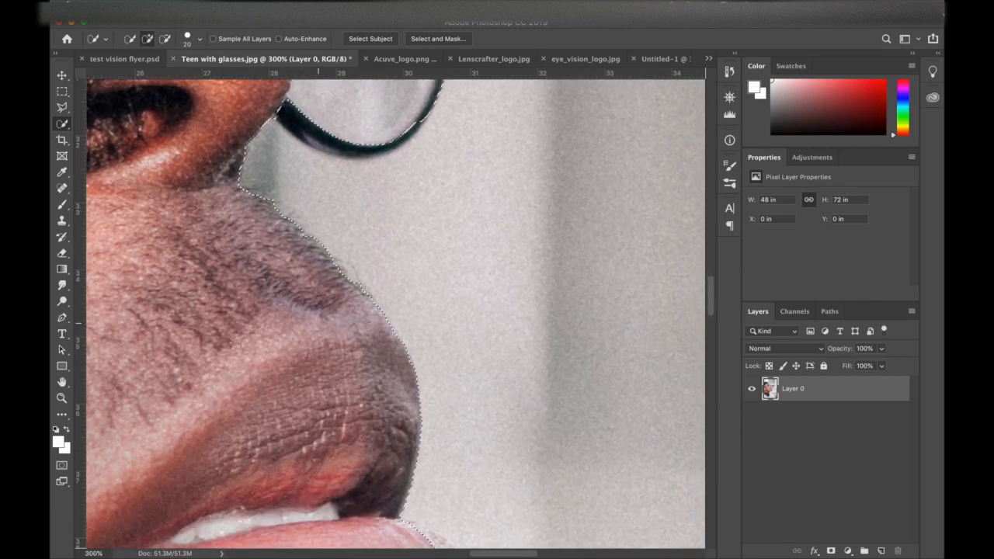
pyautogui.press('alt')
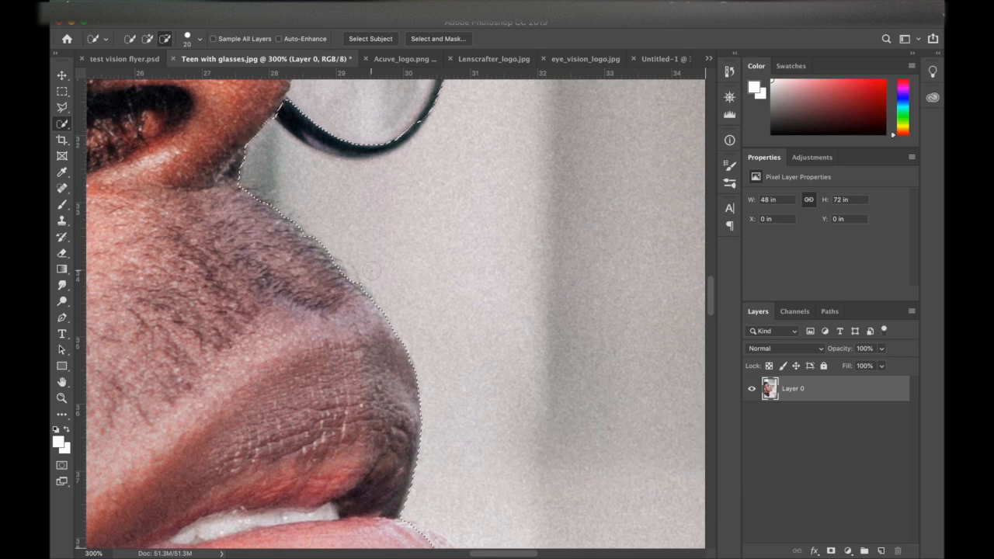
# - Add the missing upper edge of the lower lip to the selection
pyautogui.scroll(-2, 371, 269)
pyautogui.hscroll(1, 371, 270)
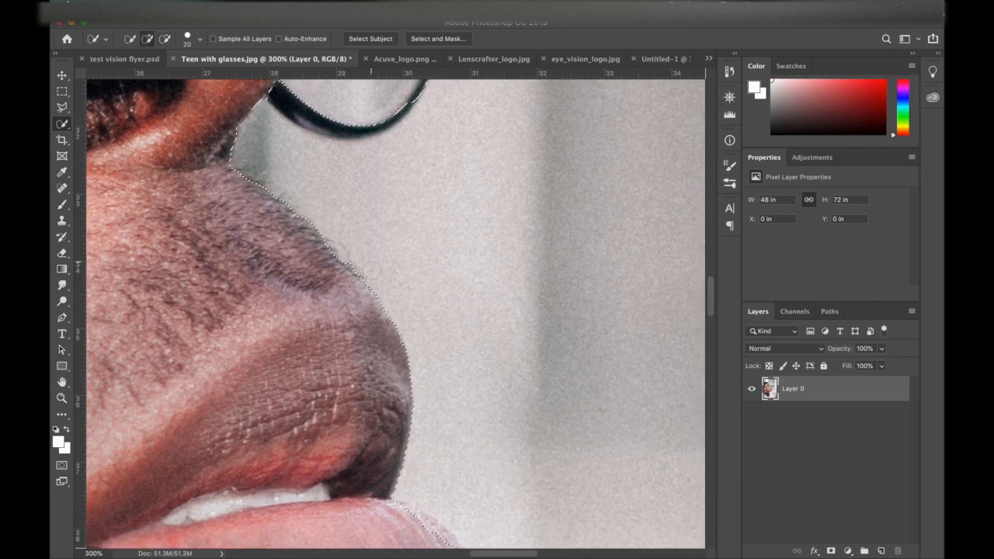
pyautogui.scroll(-10, 481, 226)
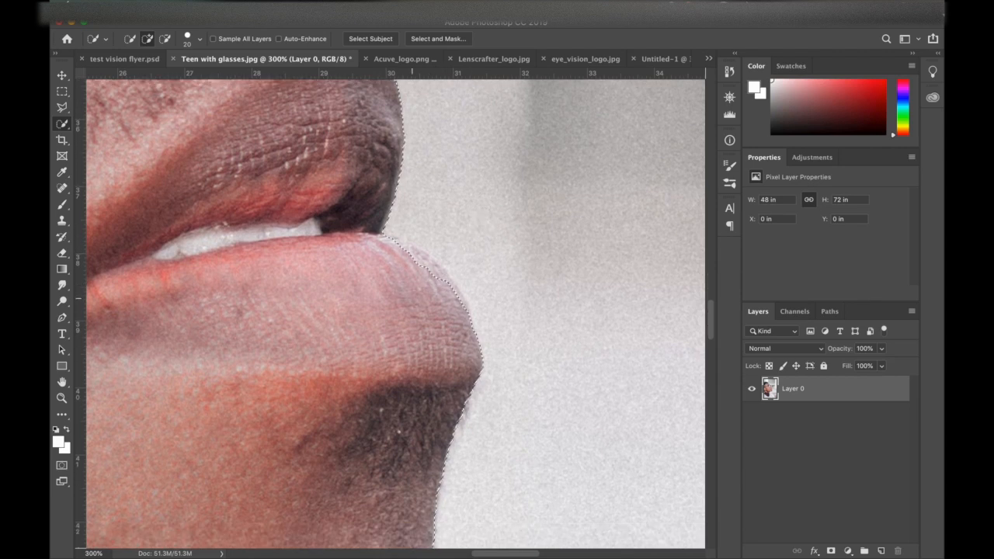
pyautogui.press('shift')
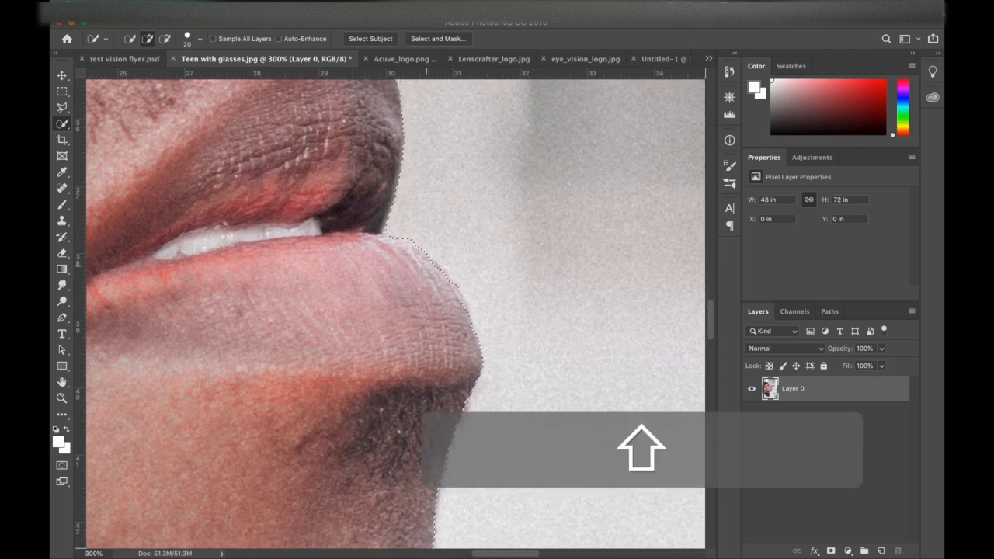
# - Examine the selection edge along the chin, jaw and neck, and again around the glasses
pyautogui.scroll(-7, 490, 267)
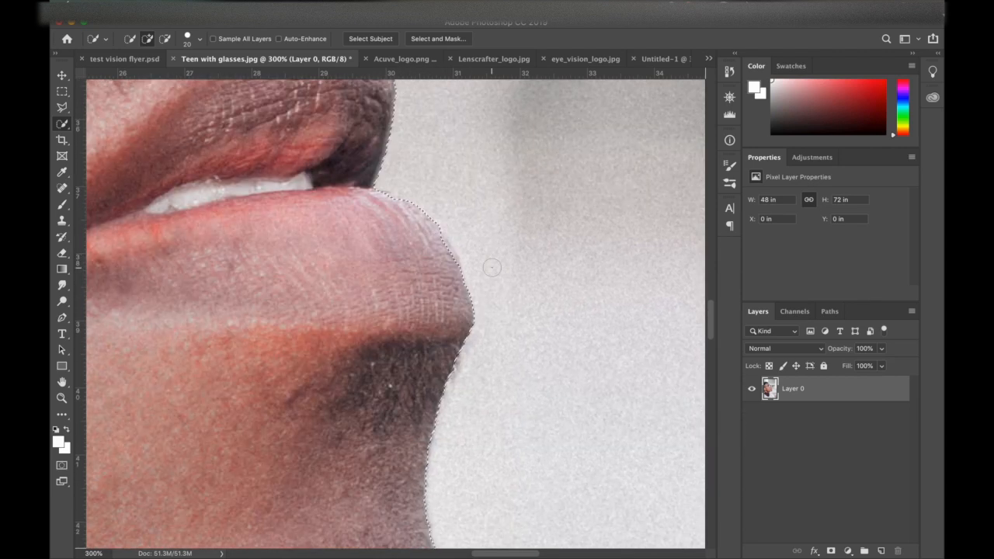
pyautogui.scroll(-15, 492, 267)
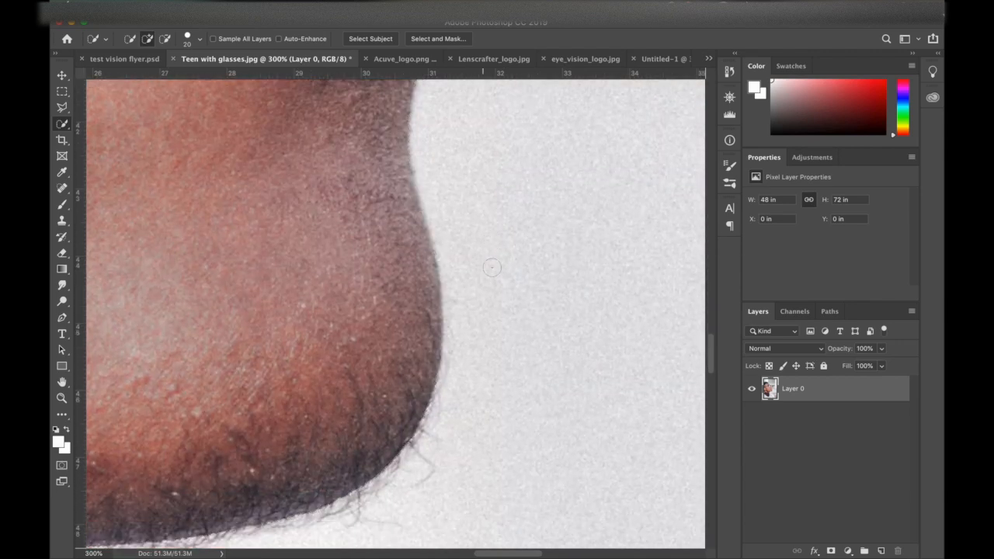
pyautogui.hscroll(-10, 491, 267)
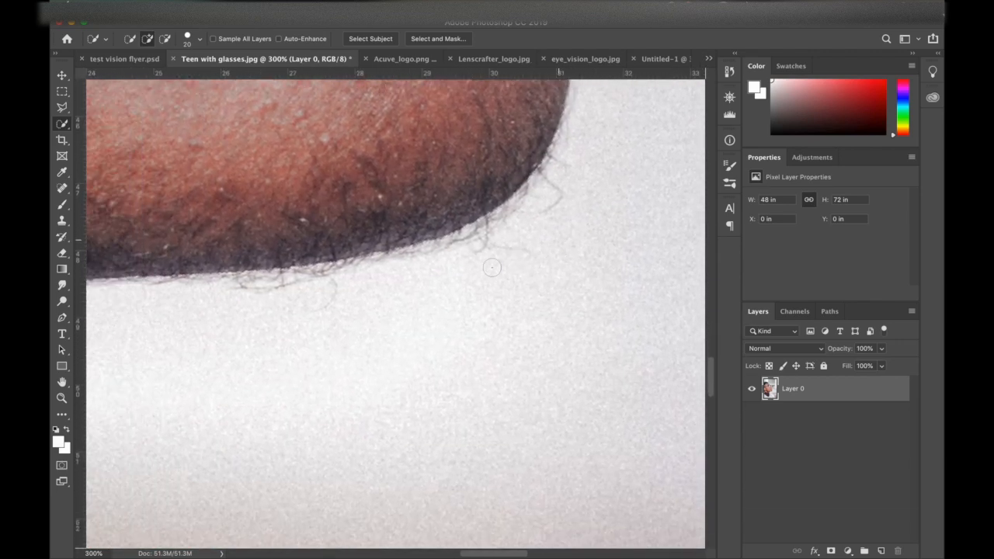
pyautogui.scroll(-7, 492, 267)
pyautogui.hscroll(-3, 491, 267)
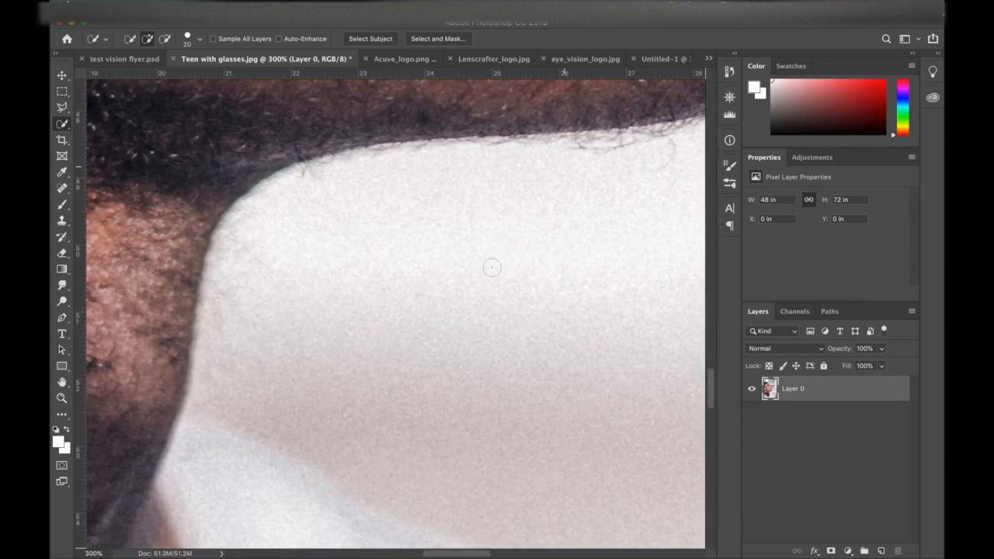
pyautogui.press('super+minus')
pyautogui.press('super+minus')
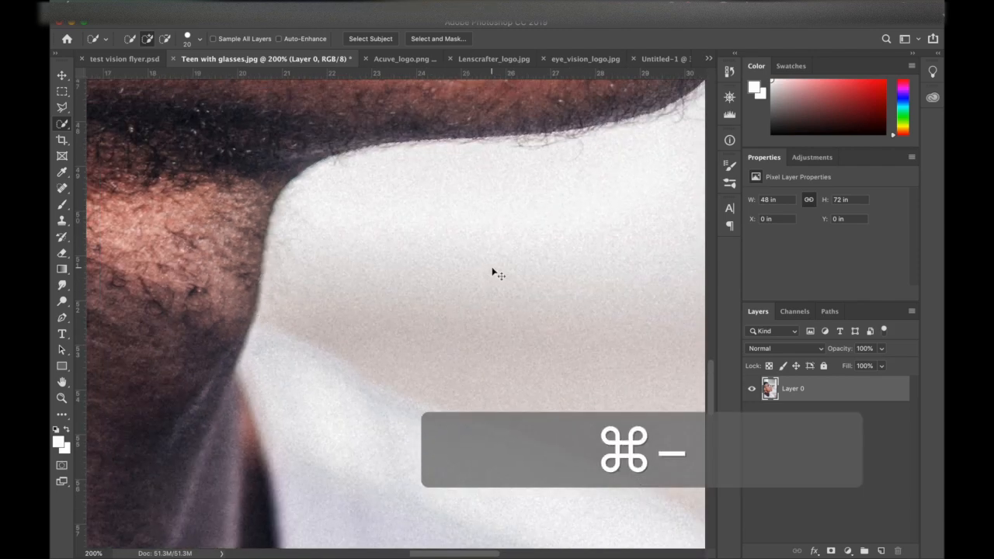
pyautogui.scroll(10, 506, 262)
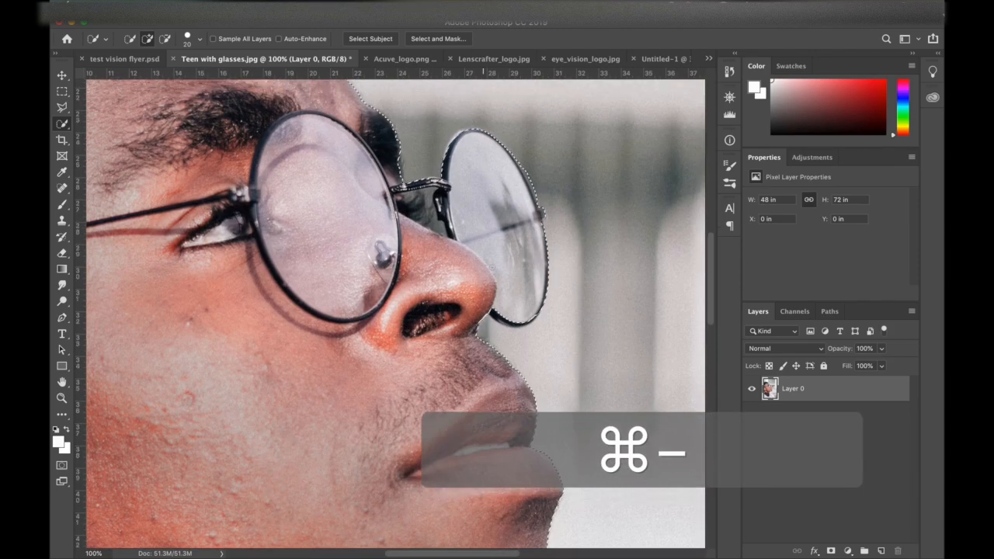
# - Subtract the background gap enclosed by the glasses' bridge, the nose and the far lens from the selection
pyautogui.press('super+equal')
pyautogui.press('super+equal')
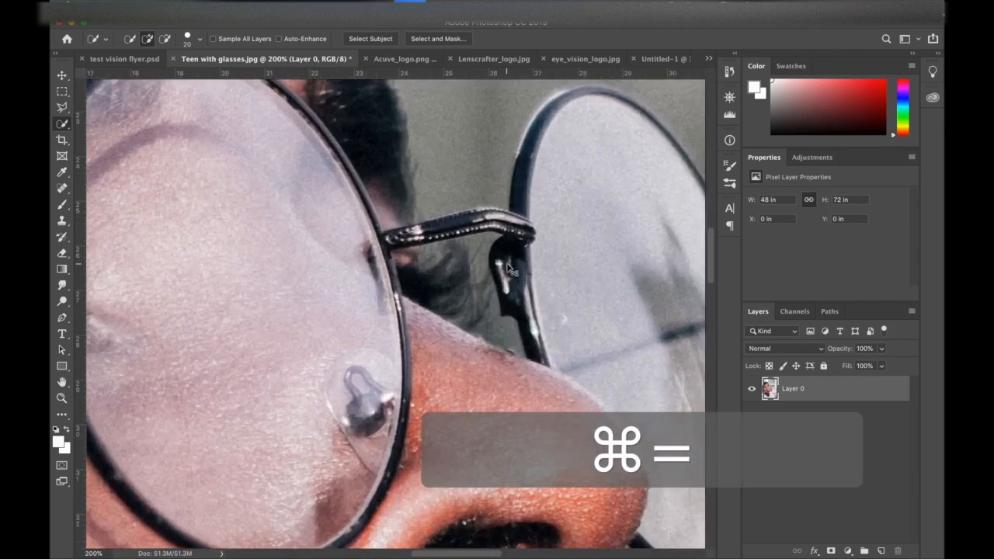
pyautogui.hscroll(2, 492, 296)
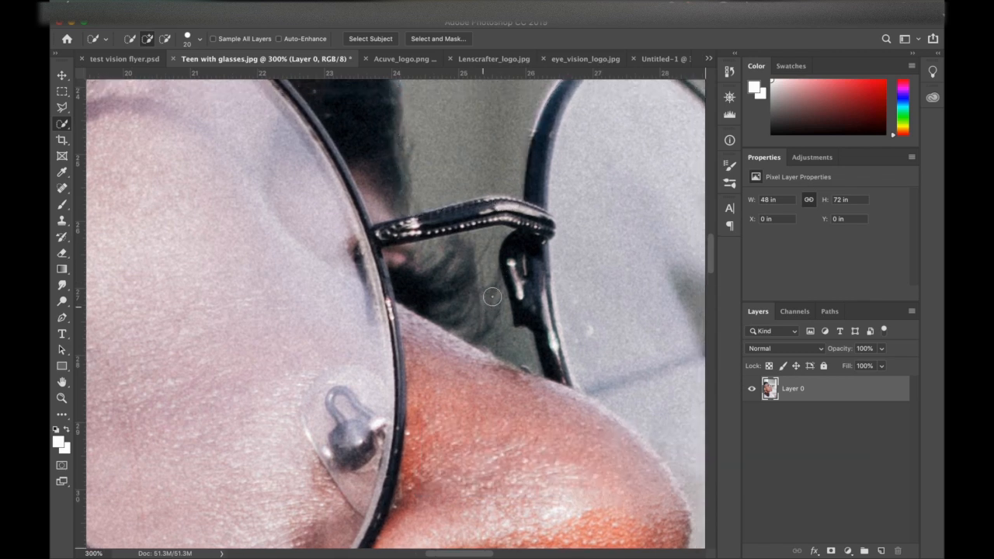
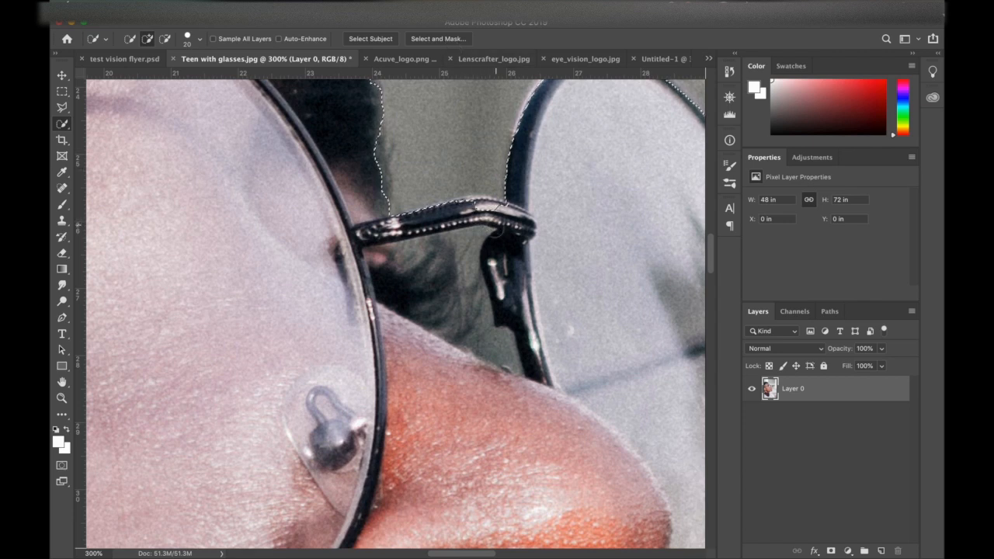
pyautogui.keyDown('shift'); pyautogui.click(491, 222); pyautogui.keyUp('shift')
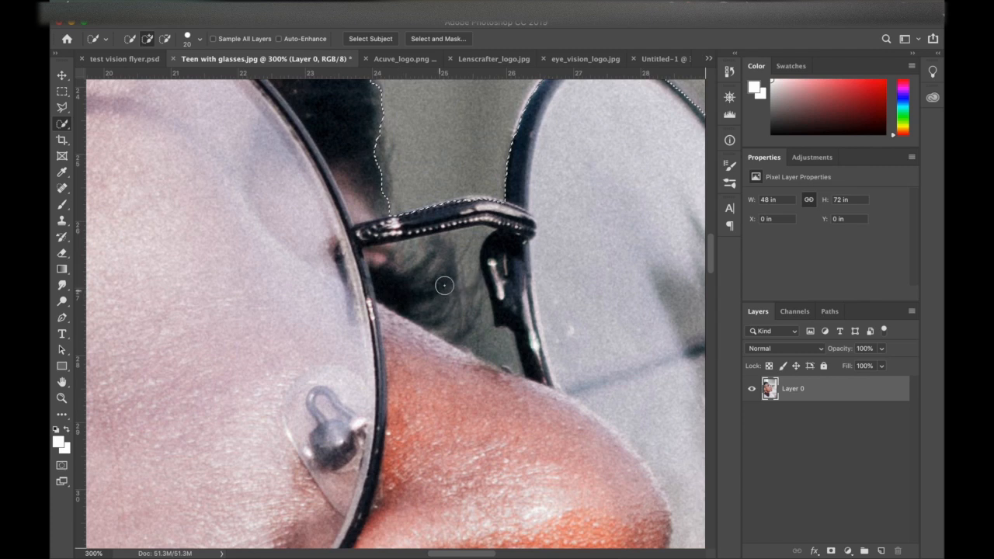
pyautogui.press('alt')
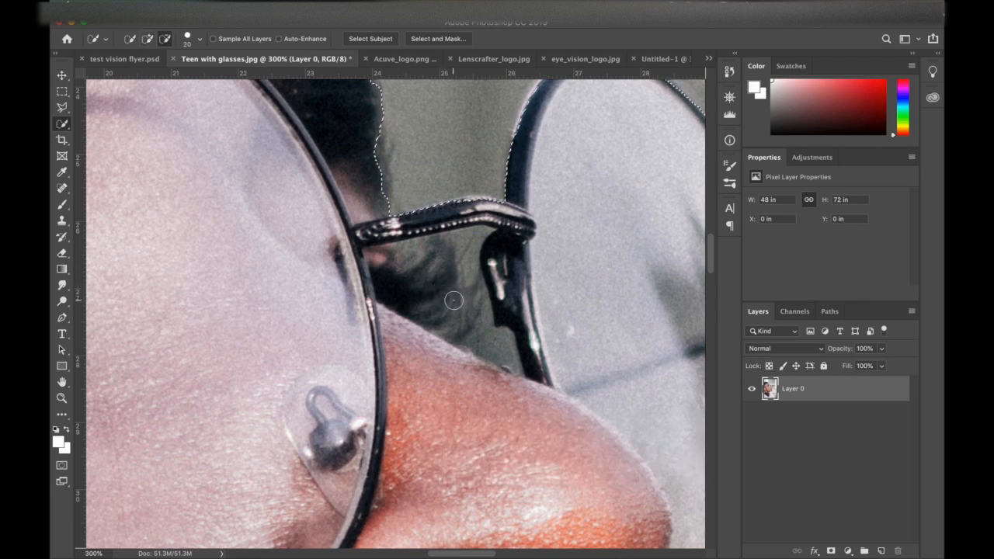
pyautogui.click(442, 297)
pyautogui.moveTo(443, 297)
pyautogui.mouseDown()
pyautogui.moveTo(418, 257)
pyautogui.moveTo(446, 261)
pyautogui.moveTo(469, 219)
pyautogui.mouseUp()
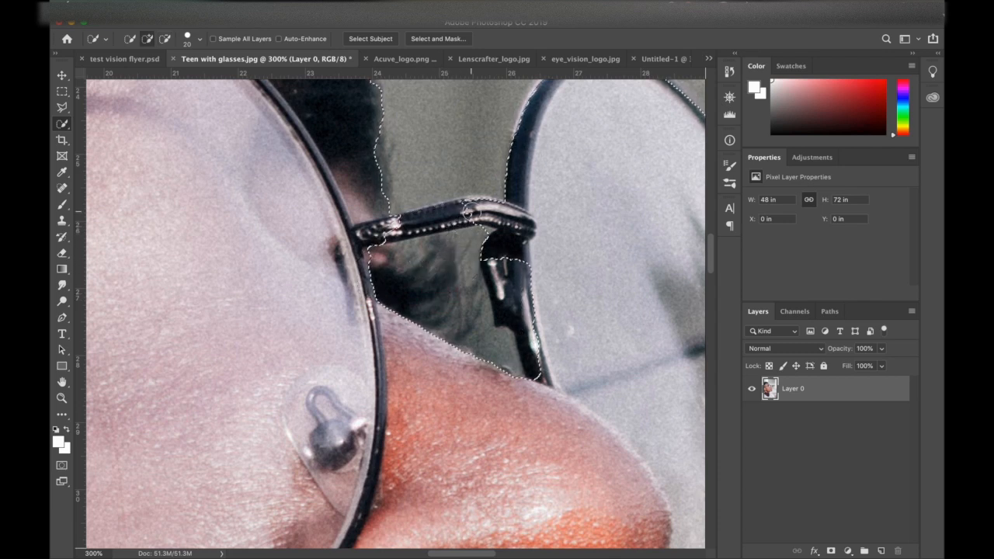
# - Add the glasses' bridge and nose-pad arm back to the selection, starting with a 10 px brush
pyautogui.press(']')
pyautogui.press('[')
pyautogui.press('shift')
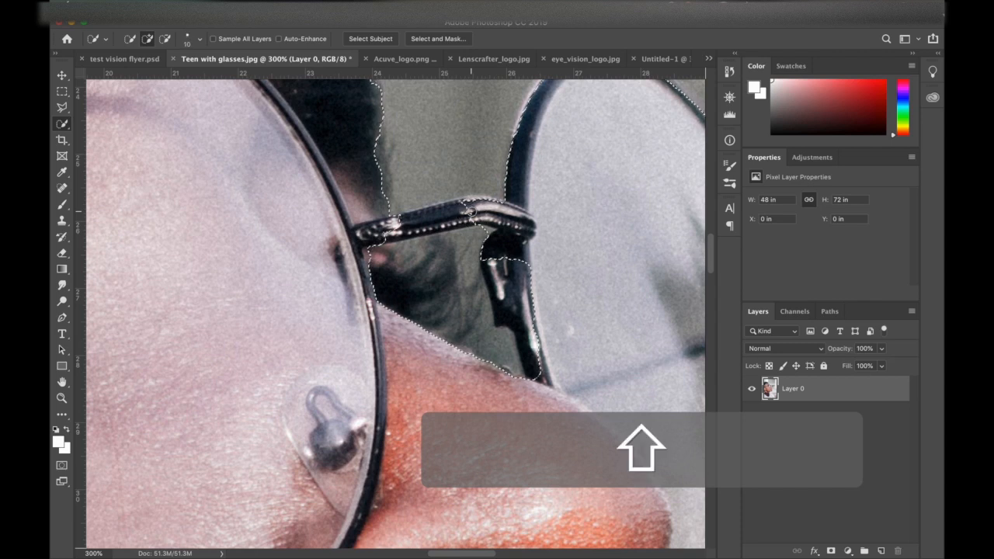
pyautogui.moveTo(435, 222); pyautogui.dragTo(415, 224)
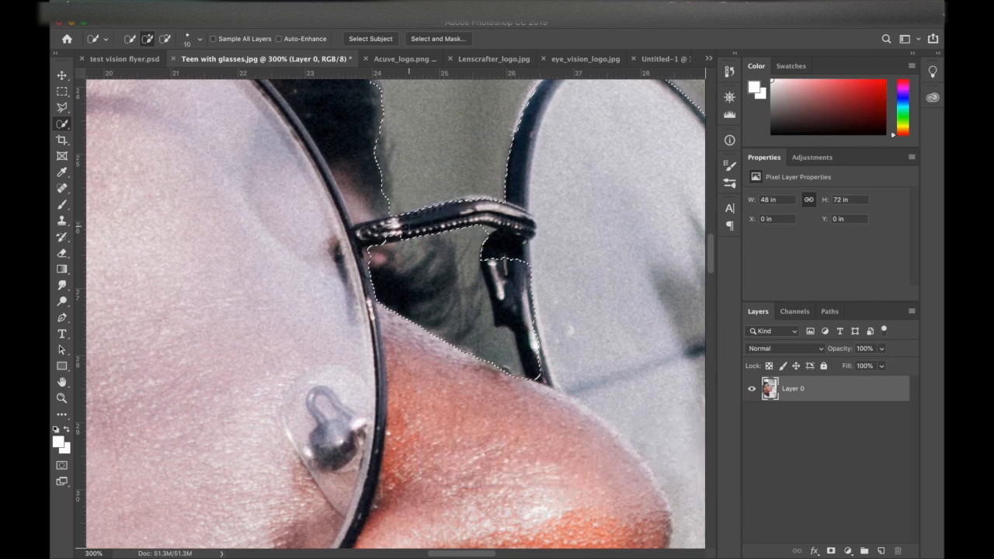
pyautogui.press('shift')
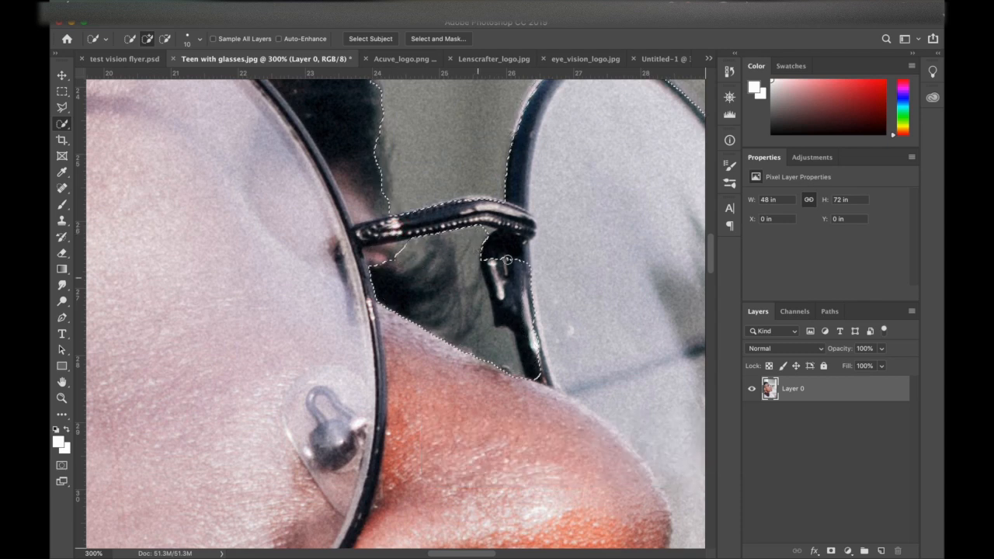
pyautogui.moveTo(534, 260); pyautogui.dragTo(527, 266)
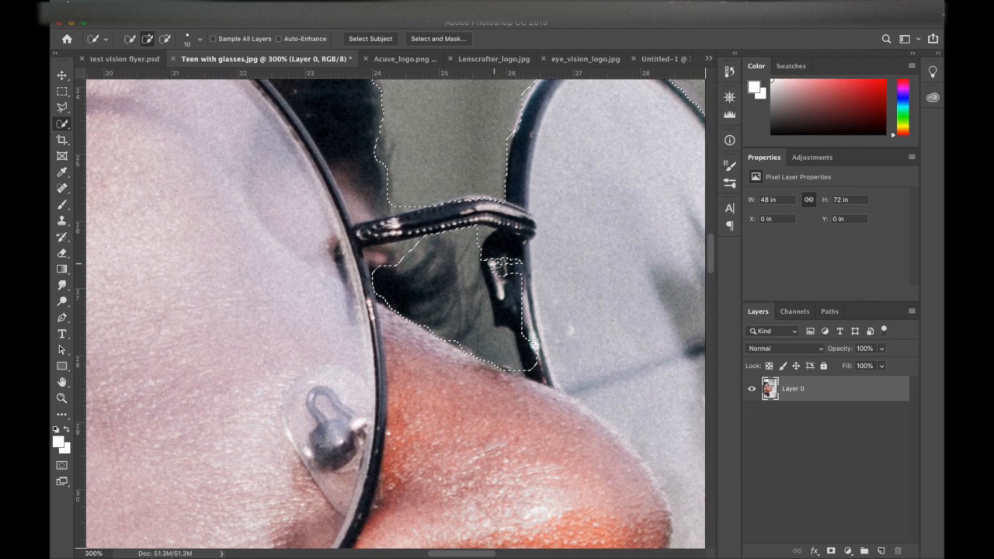
pyautogui.press(']')
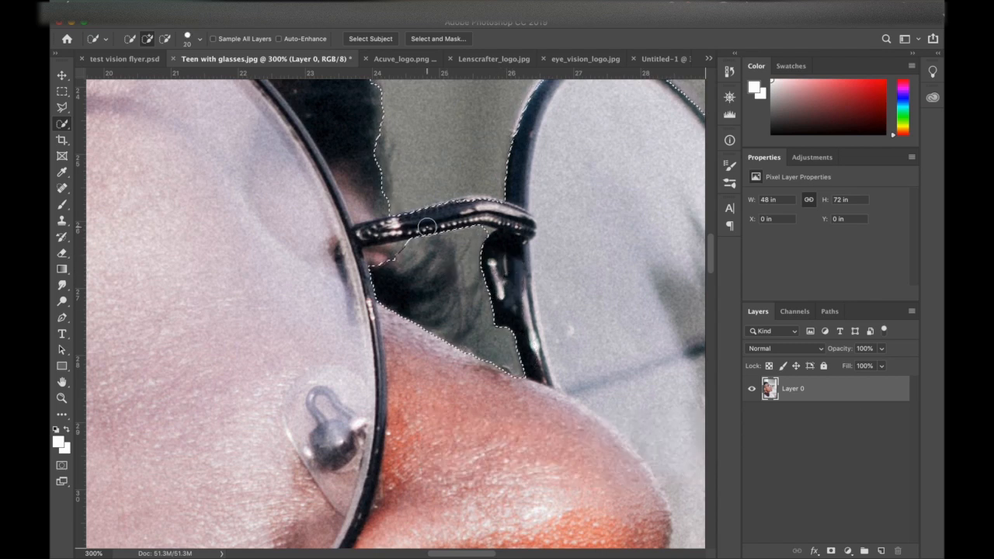
# - Add the whole mass of hair above the forehead to the selection with a 90 px brush
pyautogui.scroll(5, 427, 226)
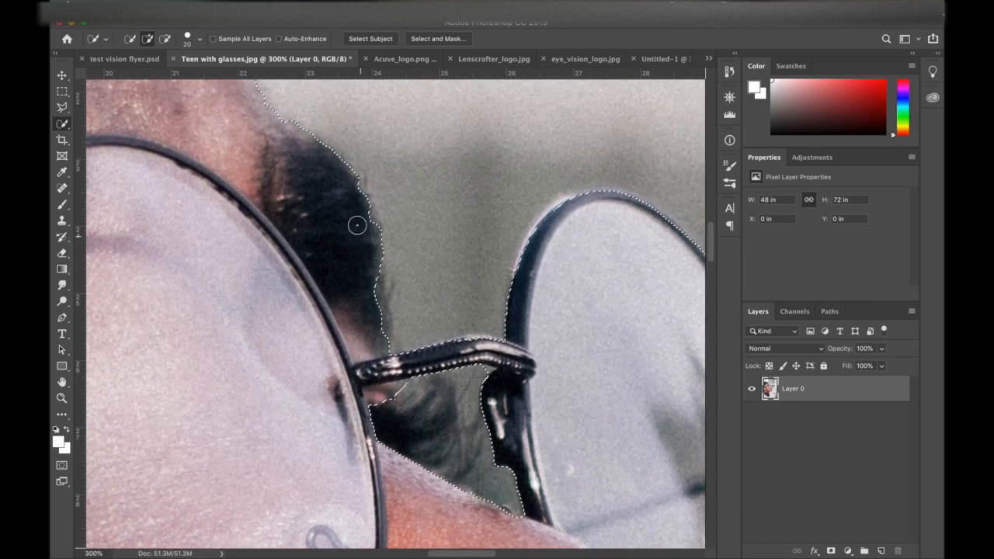
pyautogui.press('super+minus')
pyautogui.press('super+minus')
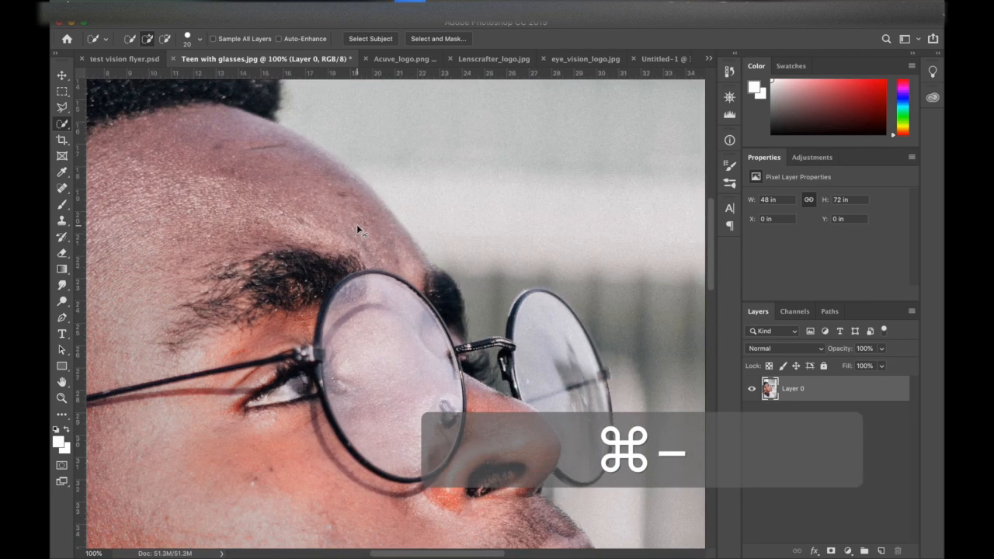
pyautogui.press('super+minus')
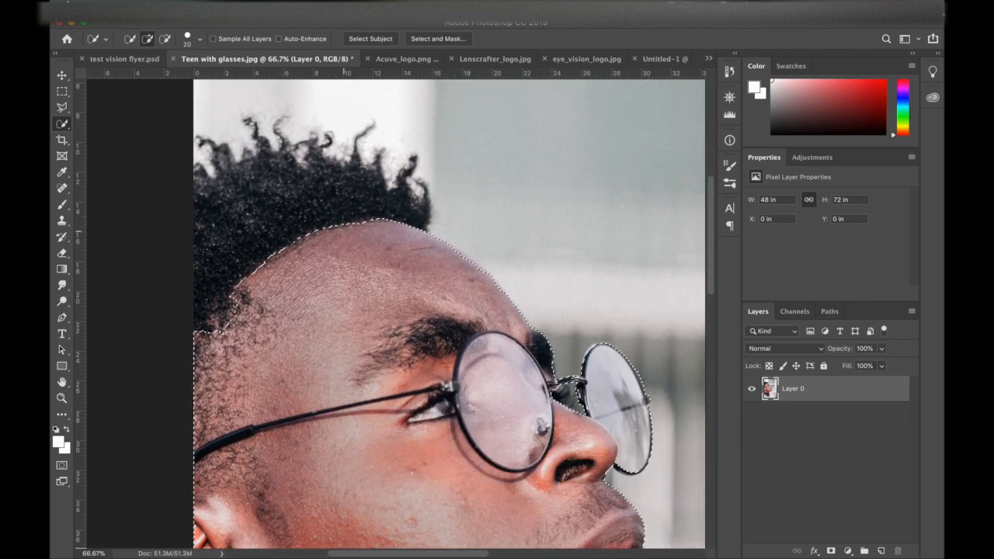
pyautogui.press(']')
pyautogui.press(']')
pyautogui.press(']')
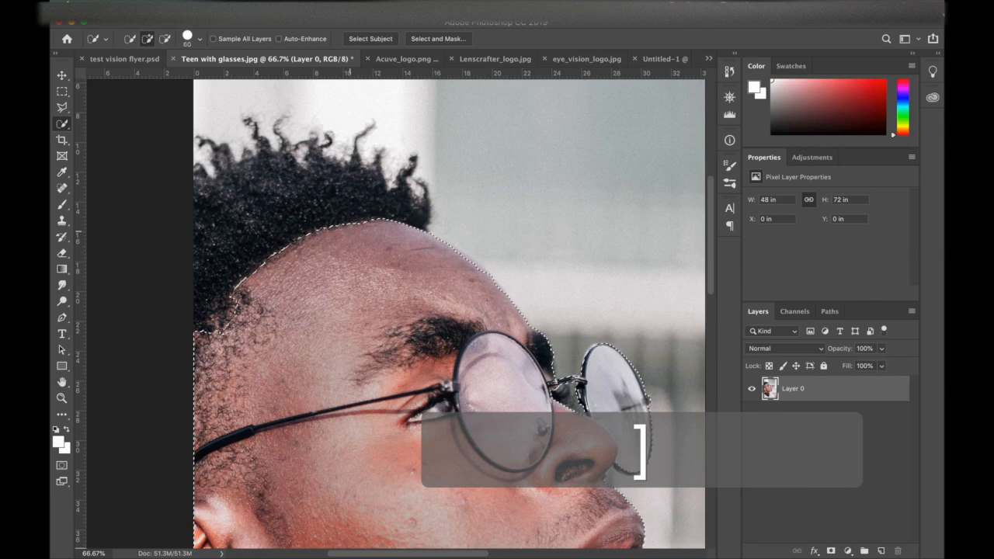
pyautogui.press(']')
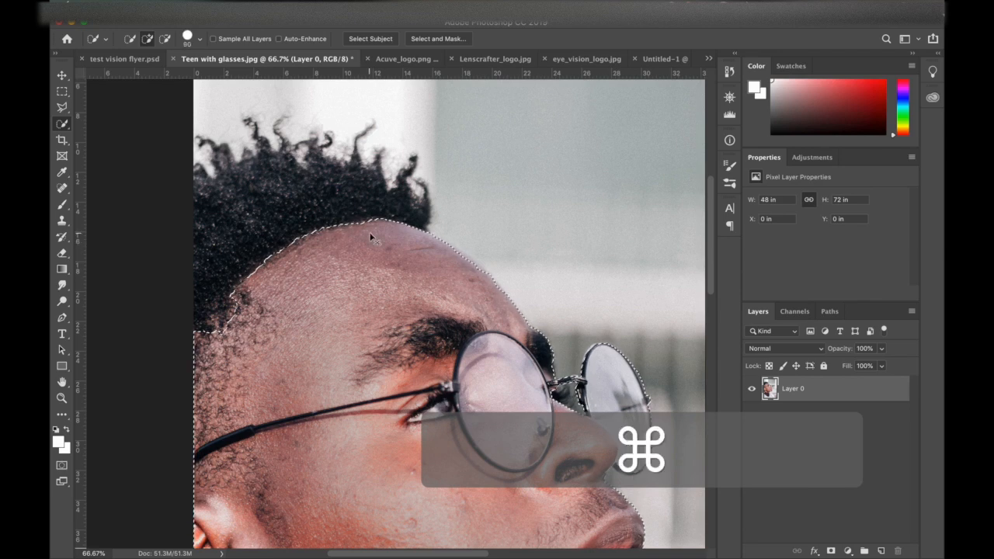
pyautogui.press('super+equal')
pyautogui.moveTo(187, 382)
pyautogui.mouseDown()
pyautogui.moveTo(233, 296)
pyautogui.moveTo(179, 233)
pyautogui.moveTo(388, 132)
pyautogui.moveTo(323, 204)
pyautogui.mouseUp()
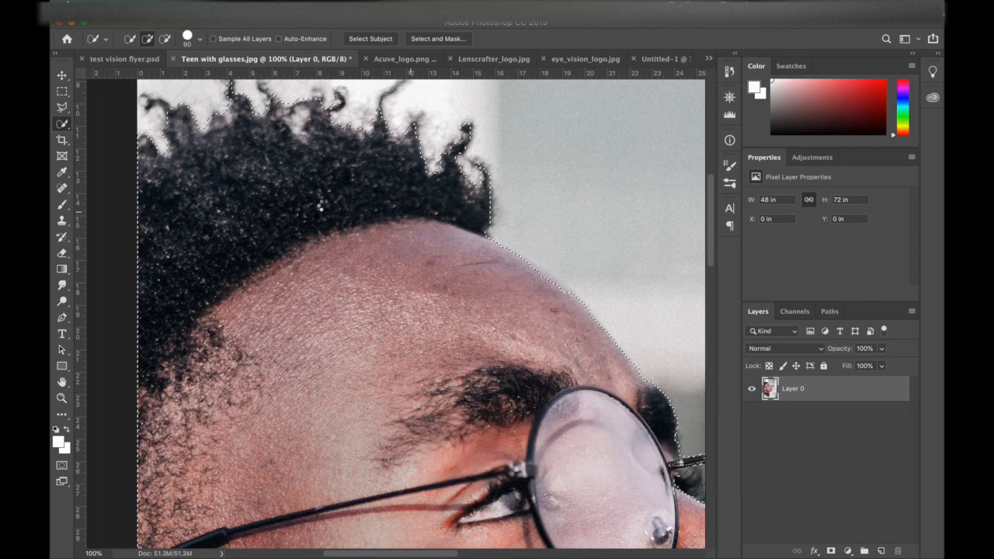
# - Extend the selection over the dark curl at the front of the hair with a 20 px brush
pyautogui.scroll(5, 357, 215)
pyautogui.press('super+equal')
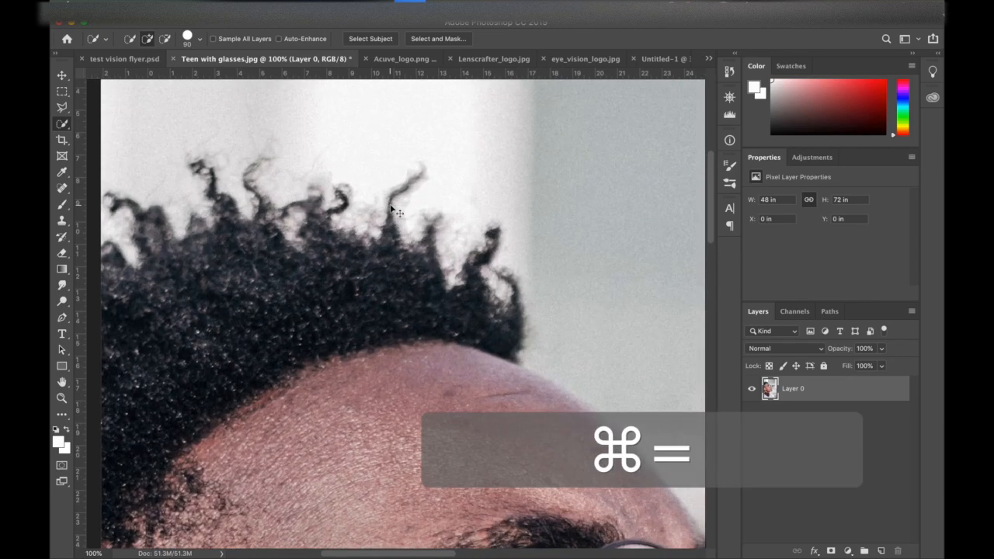
pyautogui.press('super+minus')
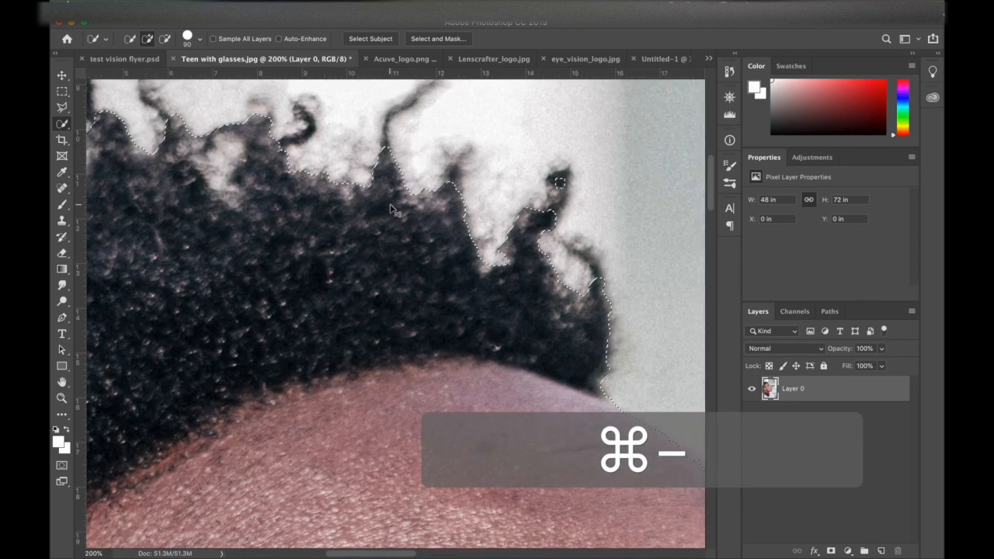
pyautogui.hscroll(3, 443, 210)
pyautogui.scroll(1, 444, 210)
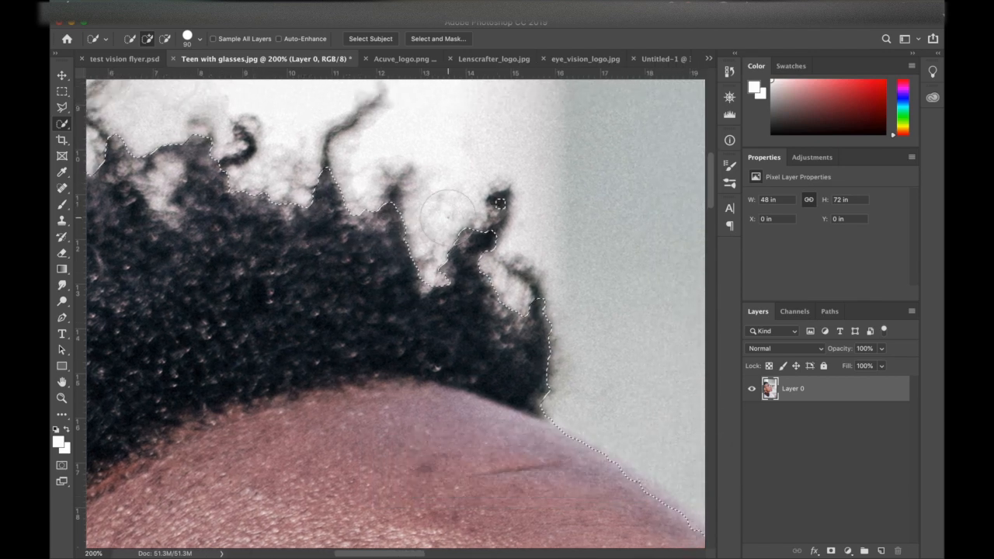
pyautogui.press('[')
pyautogui.press('[')
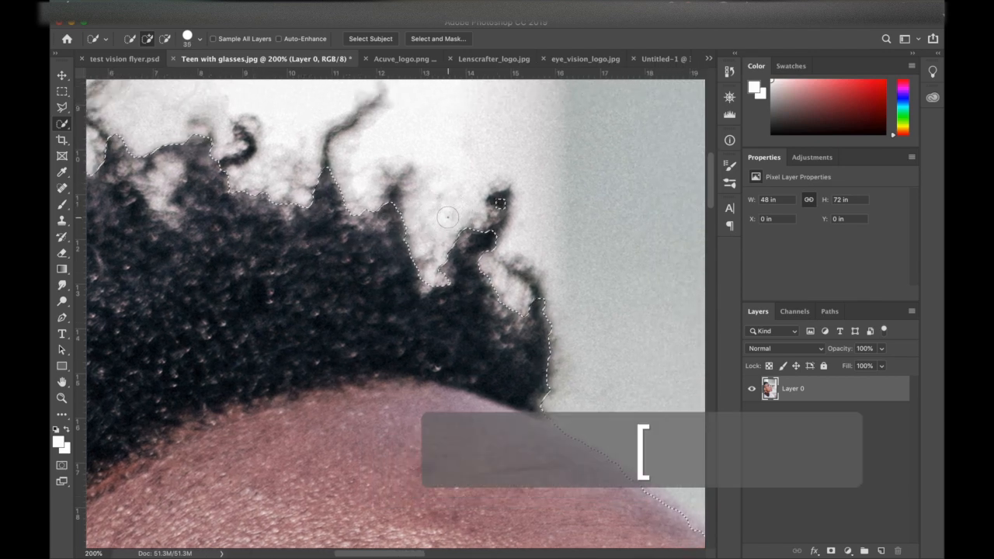
pyautogui.press('[')
pyautogui.press(']')
pyautogui.press(']')
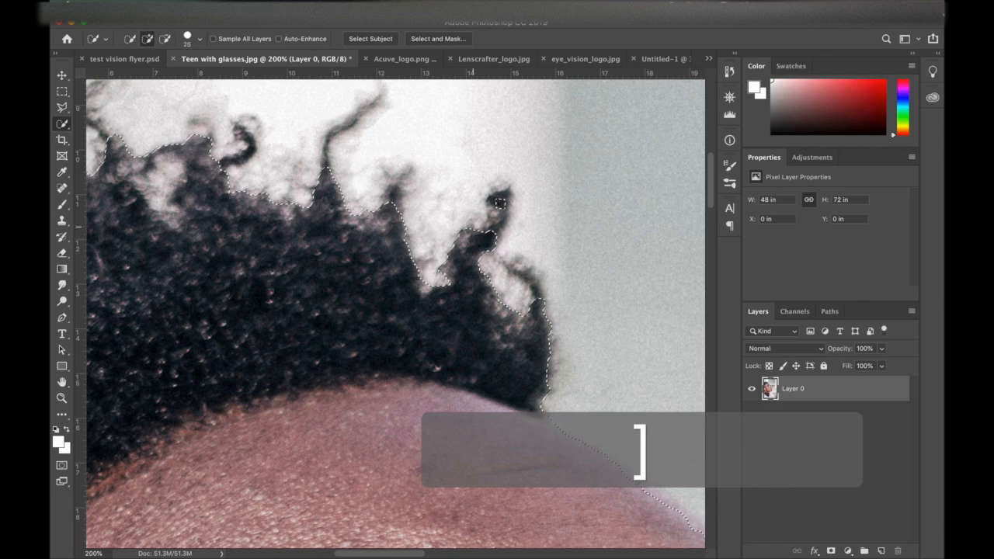
pyautogui.press('[')
pyautogui.press('[')
pyautogui.press('shift')
pyautogui.moveTo(472, 240); pyautogui.dragTo(488, 230)
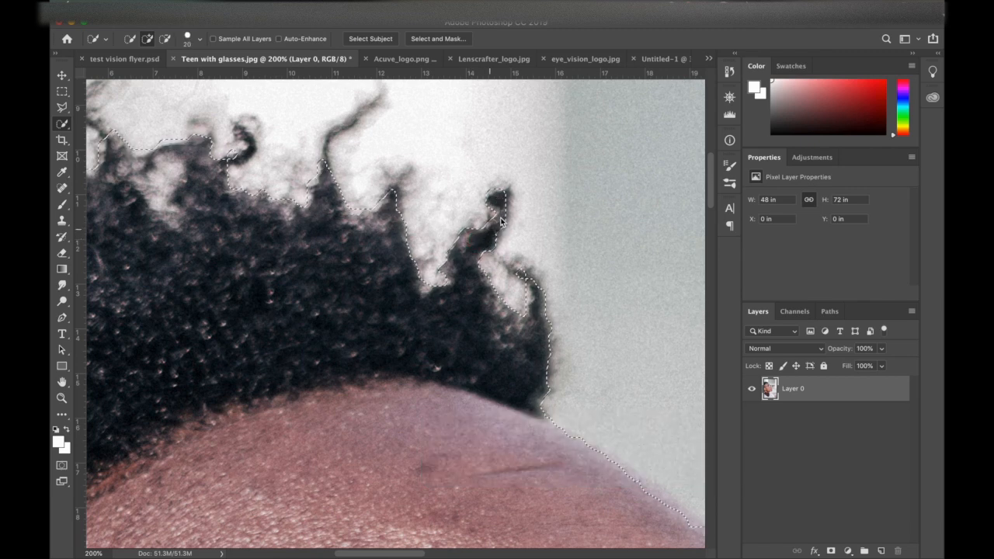
pyautogui.press('shift')
pyautogui.click(497, 222)
# - Add the short tuft, the long upright curl and the small hooked curl along the middle of the hair to the selection
pyautogui.hscroll(-5, 437, 245)
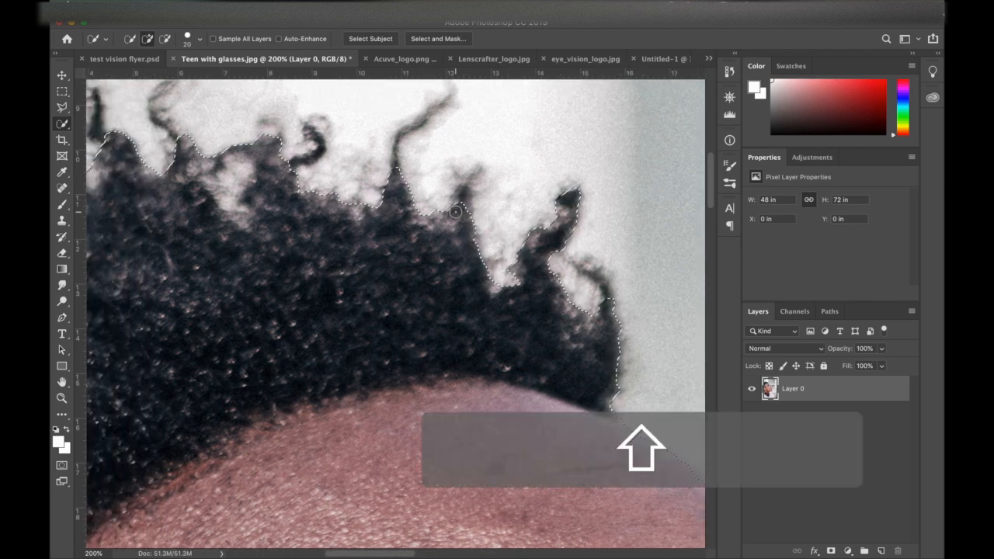
pyautogui.keyDown('shift'); pyautogui.click(458, 201); pyautogui.keyUp('shift')
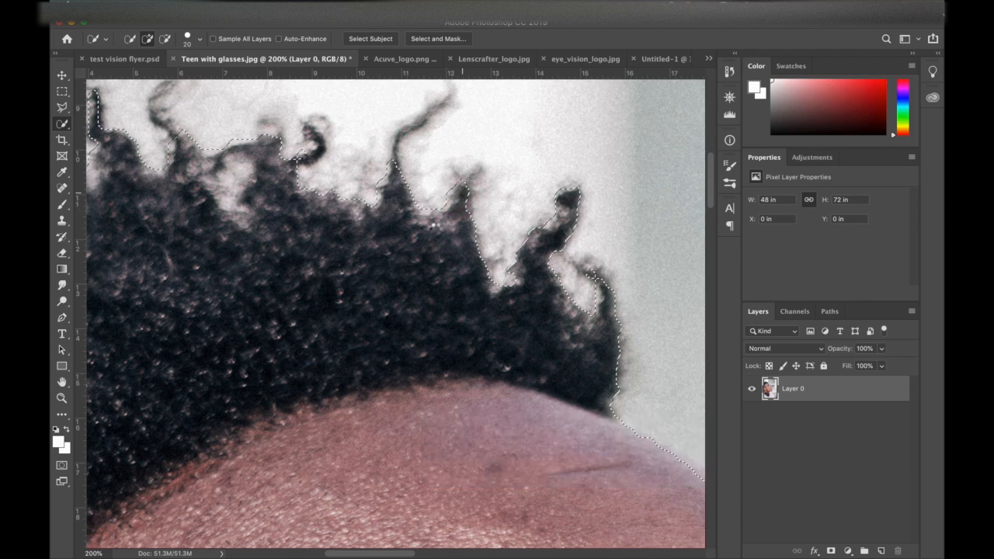
pyautogui.scroll(3, 436, 228)
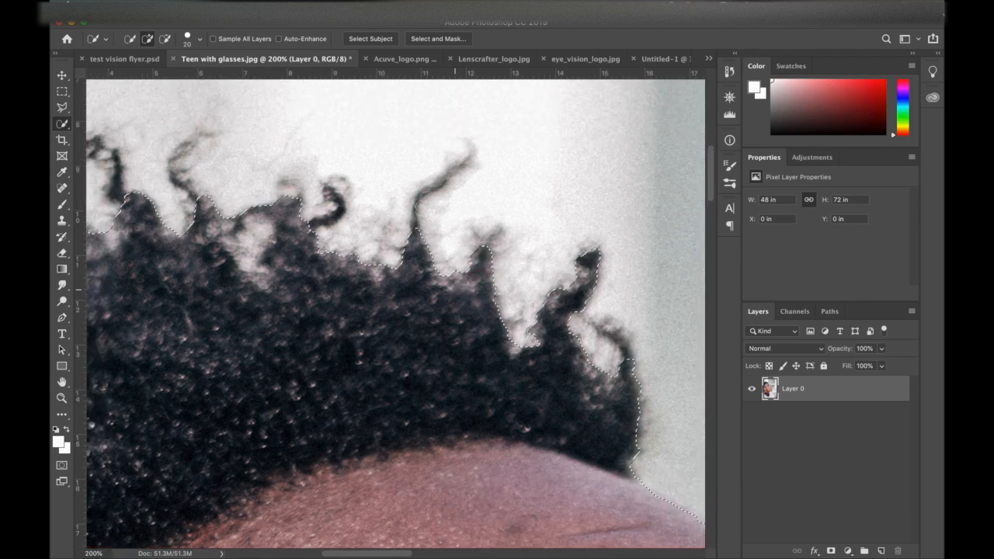
pyautogui.keyDown('shift'); pyautogui.click(419, 229); pyautogui.keyUp('shift')
pyautogui.moveTo(421, 198); pyautogui.dragTo(447, 174)
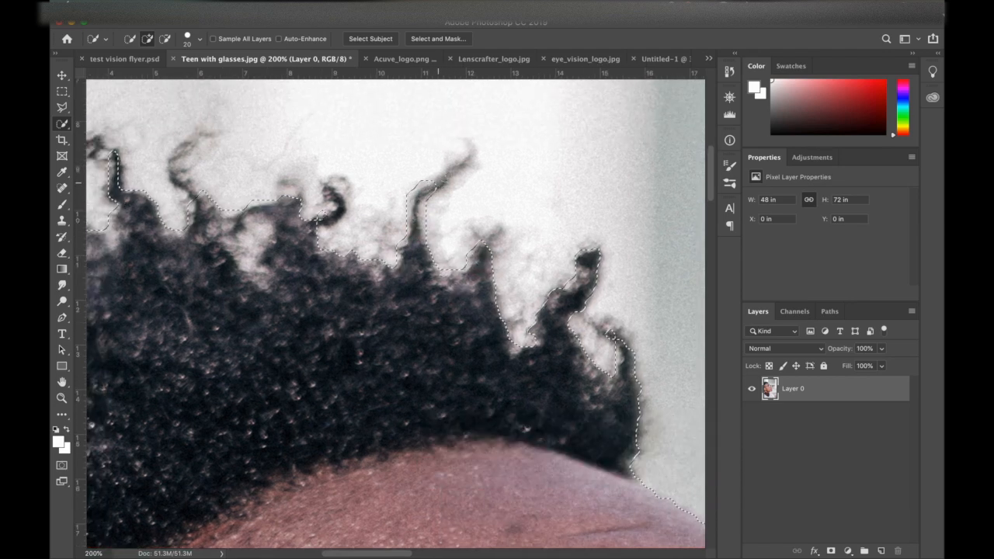
pyautogui.moveTo(327, 240)
pyautogui.mouseDown()
pyautogui.moveTo(298, 222)
pyautogui.moveTo(337, 208)
pyautogui.mouseUp()
# - Add the three curls at the back of the hair to the selection and subtract the background below the outermost one
pyautogui.hscroll(-10, 268, 248)
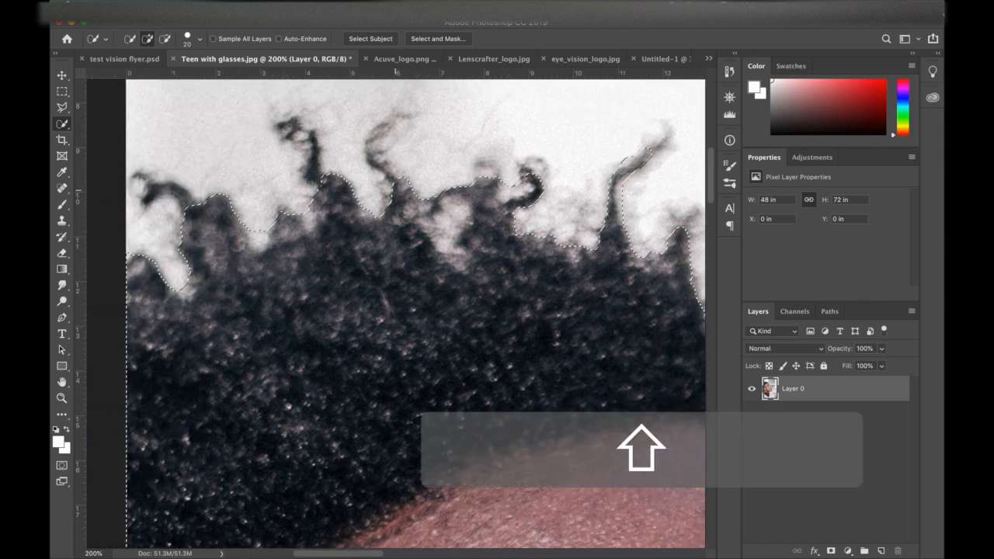
pyautogui.moveTo(401, 177); pyautogui.dragTo(372, 144)
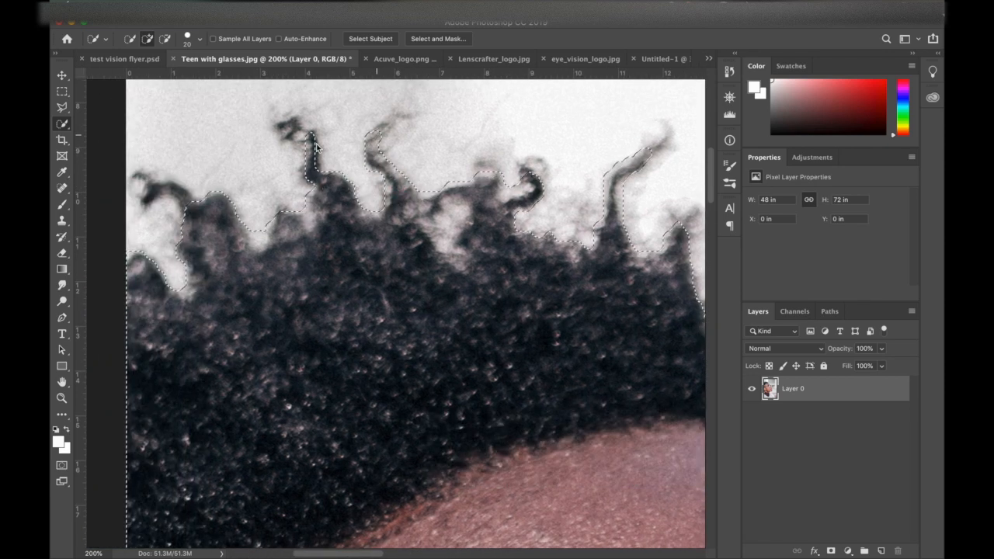
pyautogui.moveTo(328, 178); pyautogui.dragTo(307, 137)
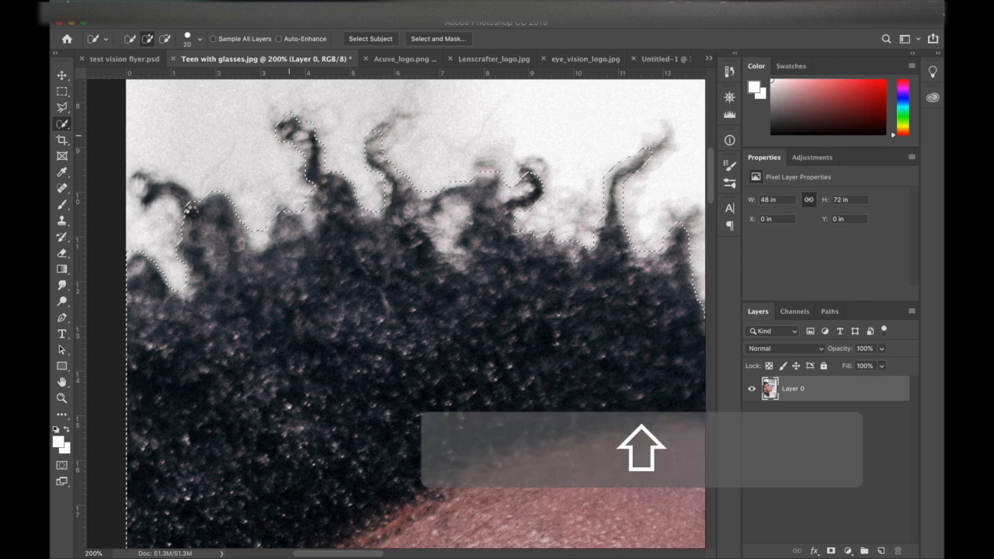
pyautogui.moveTo(191, 210); pyautogui.dragTo(149, 195)
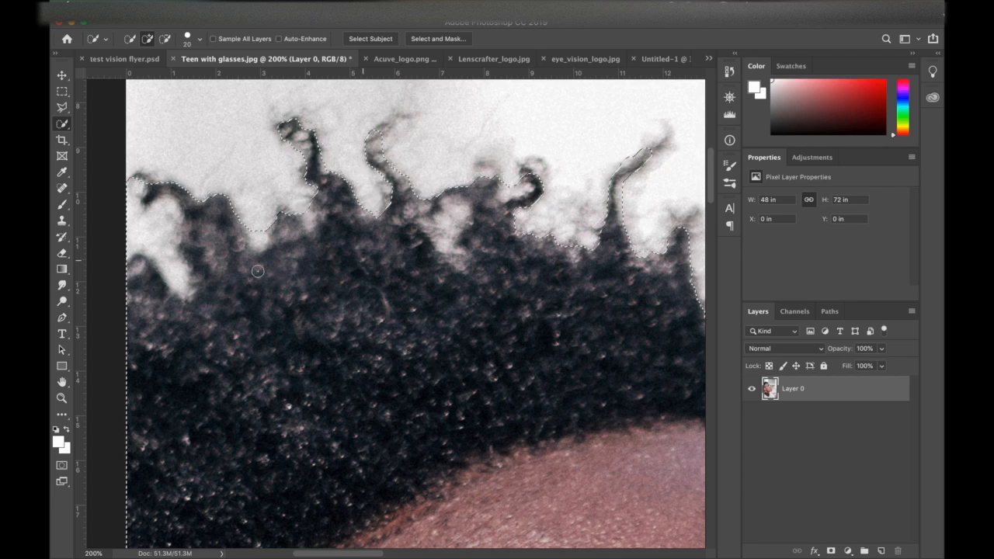
pyautogui.keyDown('alt'); pyautogui.click(147, 232); pyautogui.keyUp('alt')
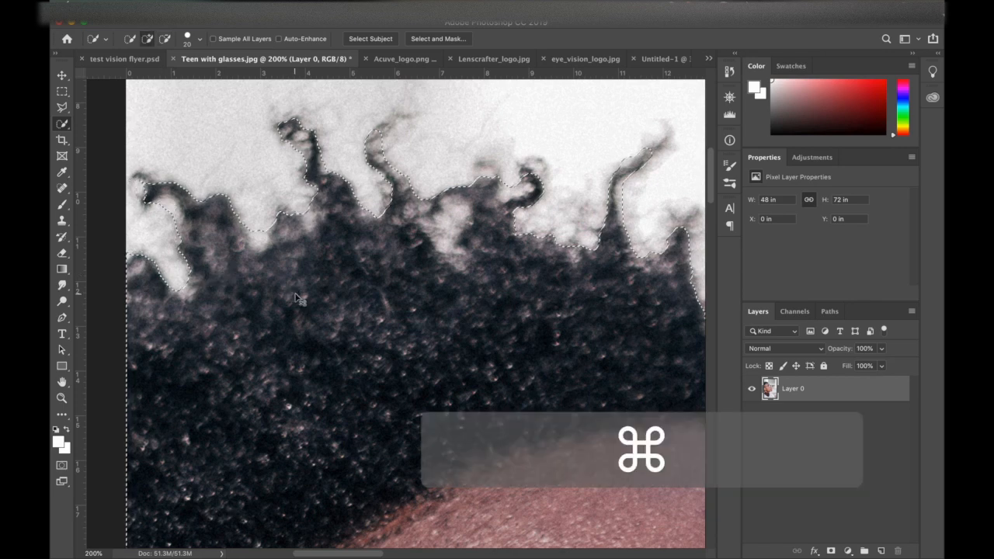
# - Examine the complete selection outline from the hair down over the glasses and face to the neck
pyautogui.press('super+minus')
pyautogui.press('super+minus')
pyautogui.scroll(-5, 295, 294)
pyautogui.hscroll(5, 295, 294)
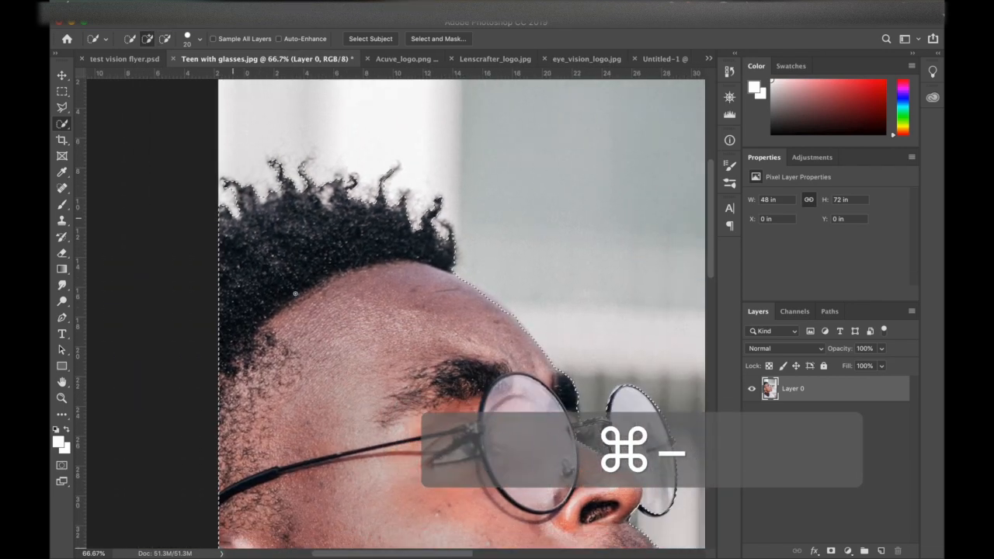
pyautogui.scroll(-5, 295, 293)
pyautogui.hscroll(-3, 295, 293)
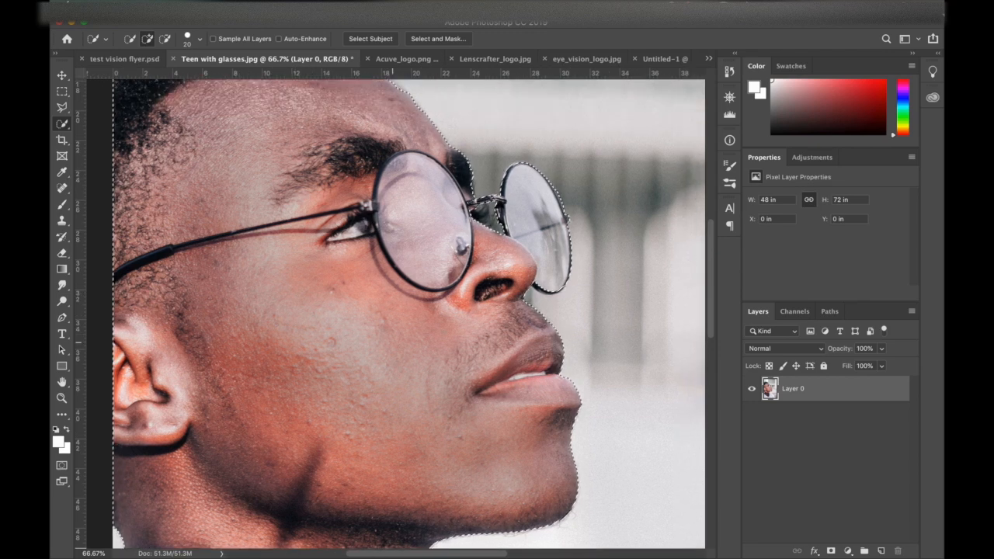
pyautogui.press('super+minus')
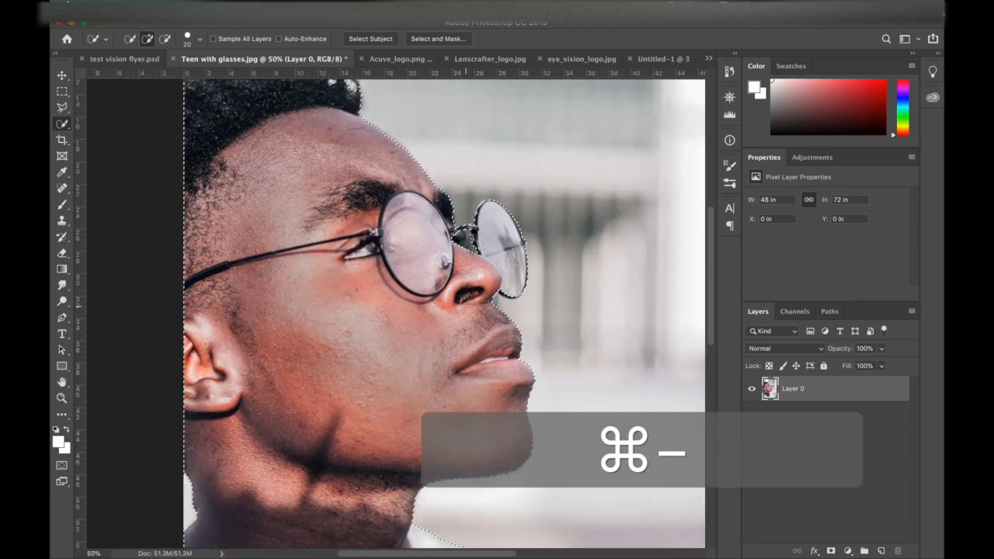
# - Copy the selected teen from the Teen with glasses photo and paste the cut-out into the Untitled-1 flyer document
pyautogui.press('super+minus')
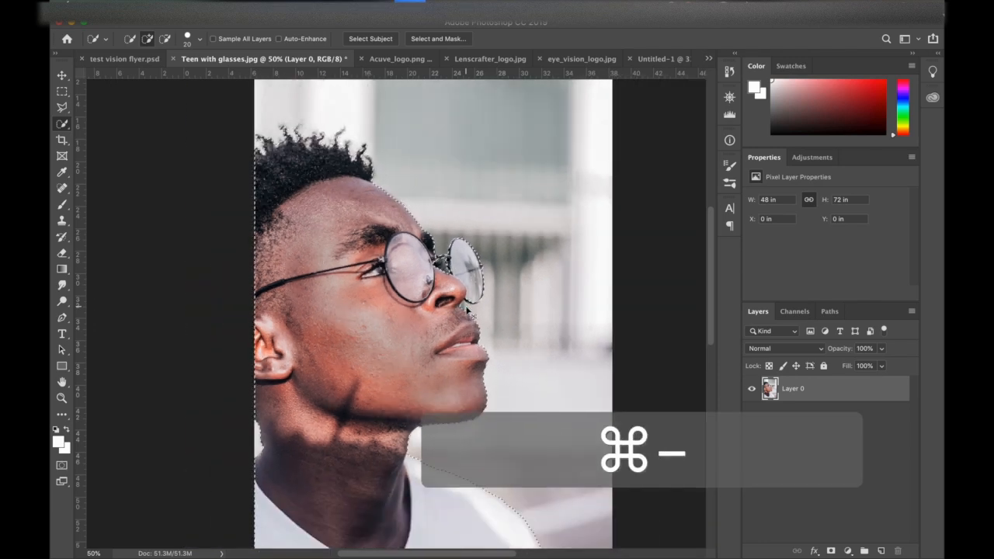
pyautogui.click(660, 59)
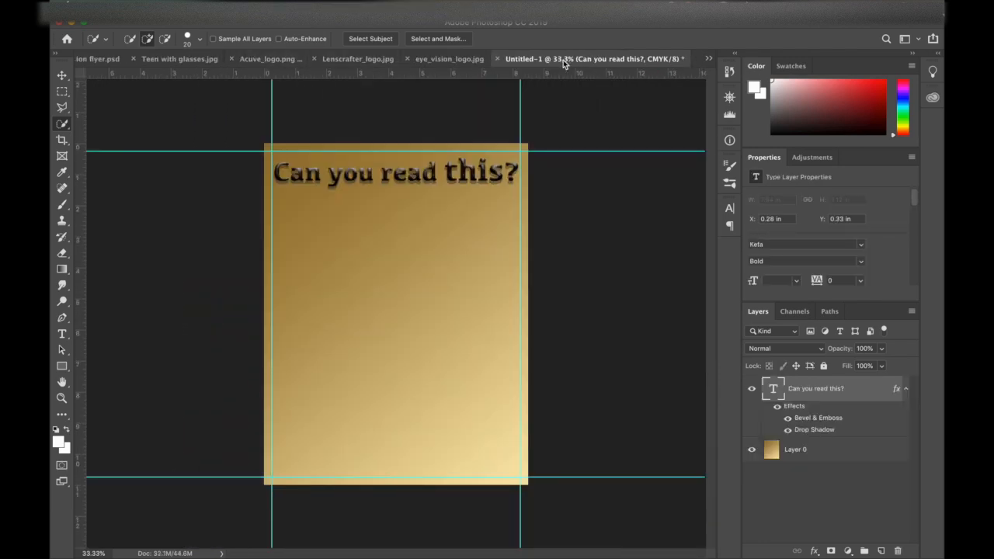
pyautogui.click(167, 61)
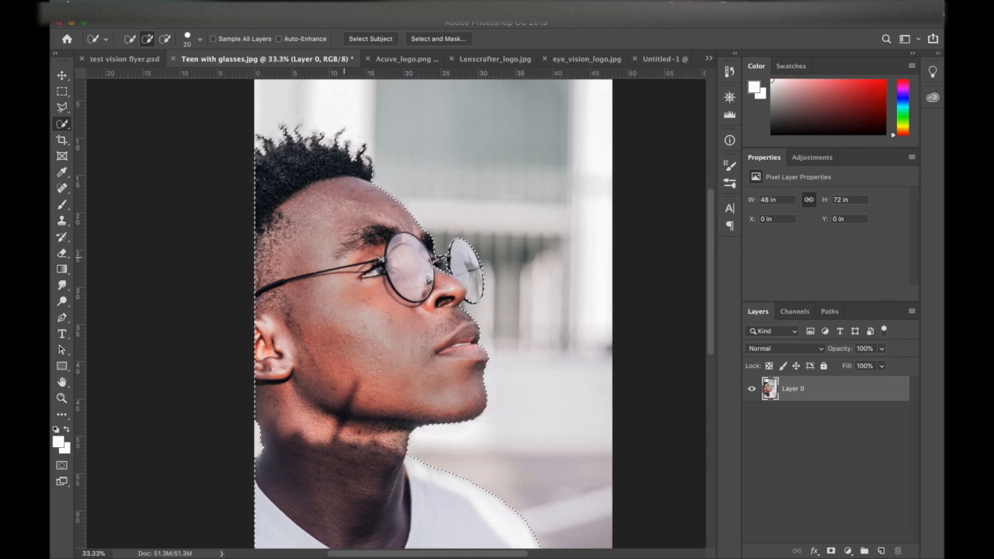
pyautogui.press('v')
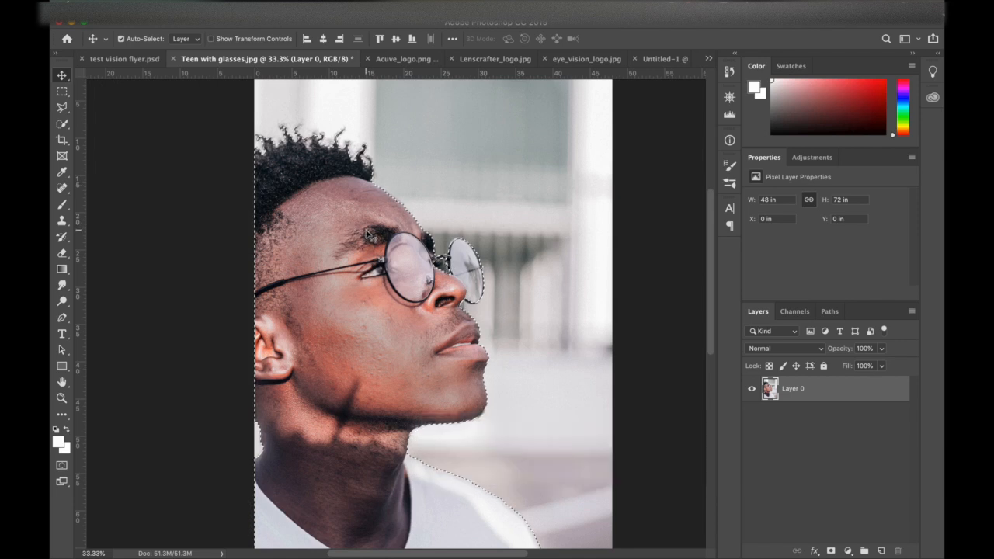
pyautogui.press('super')
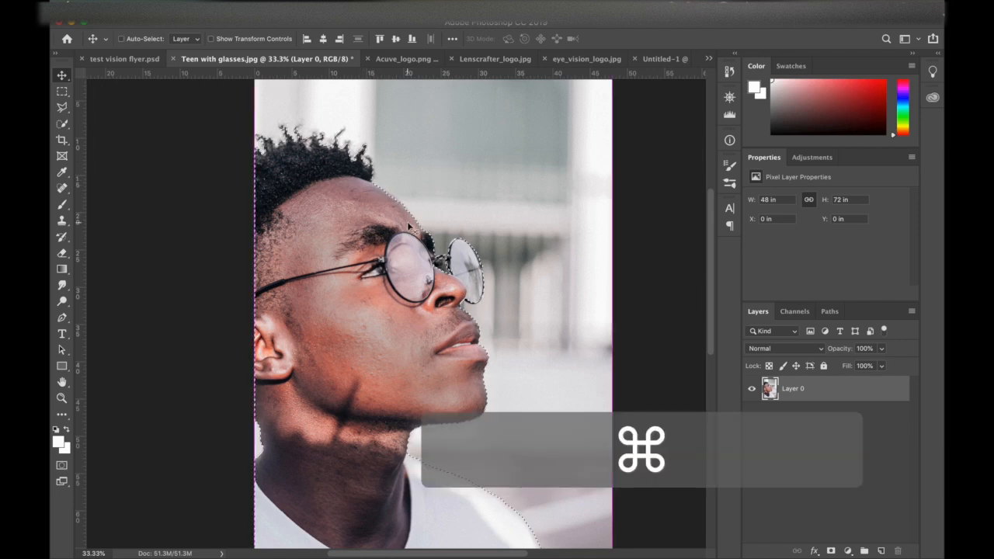
pyautogui.press('super+c')
pyautogui.click(655, 58)
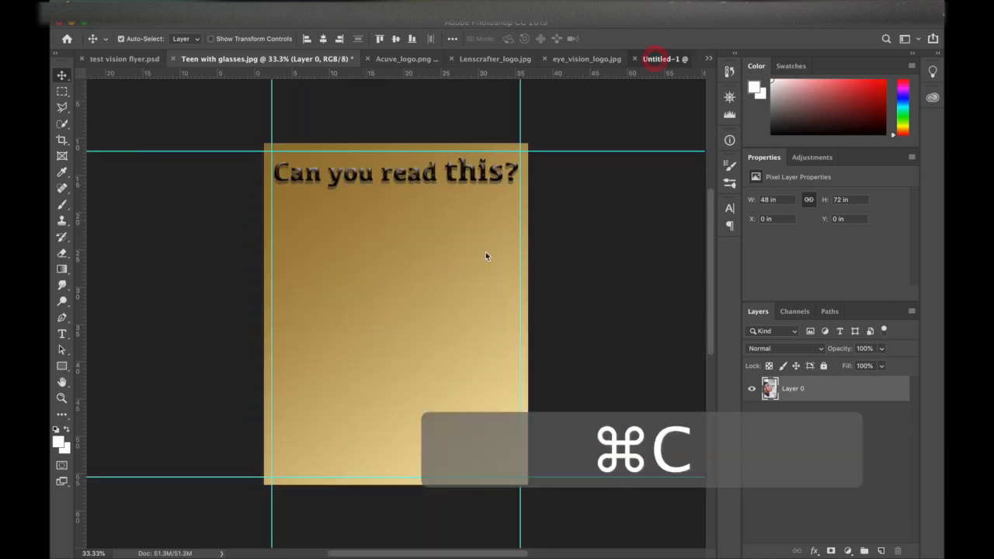
pyautogui.press('super+v')
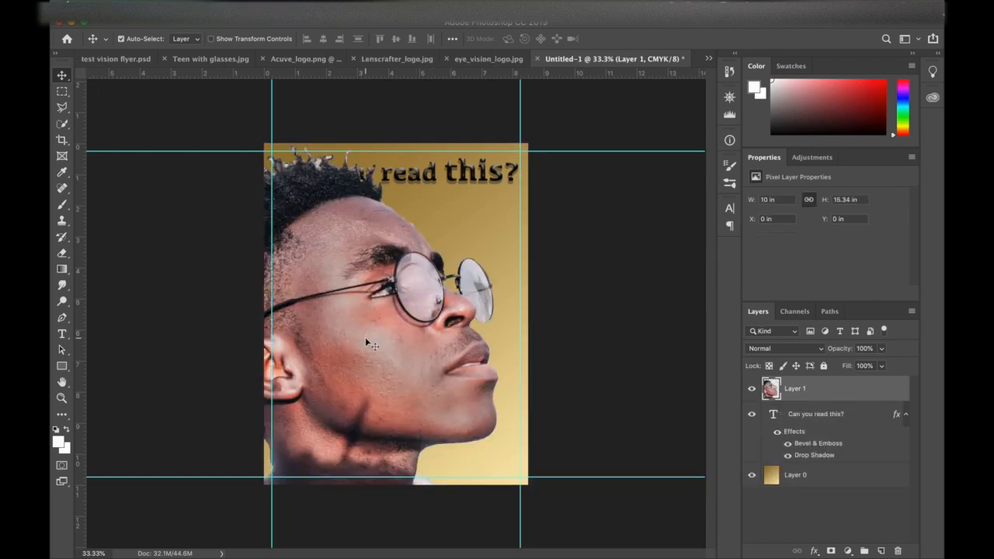
# - Scale the pasted teen proportionally to 80.35% and position the cut-out below the headline against the page's left edge
pyautogui.moveTo(365, 349); pyautogui.dragTo(358, 384)
pyautogui.press('super+t')
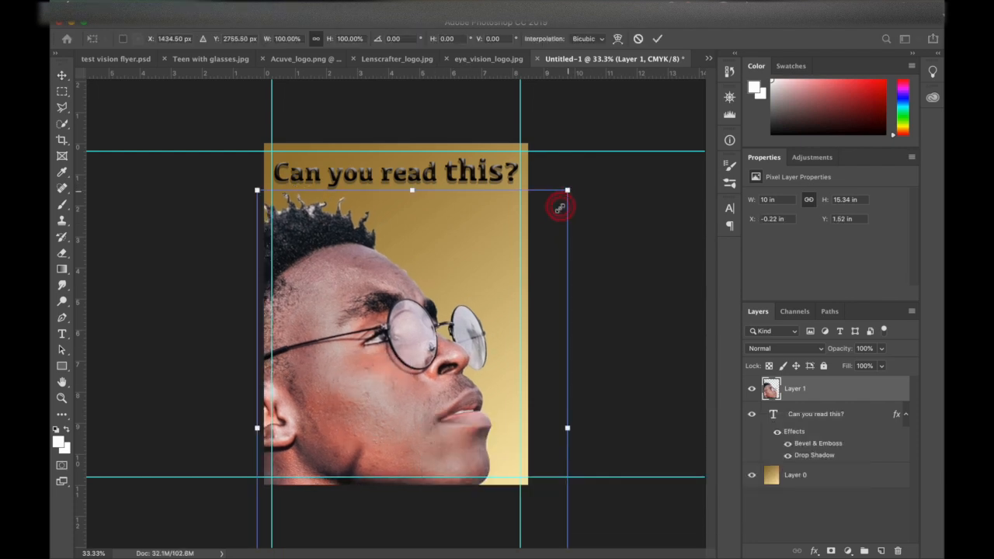
pyautogui.moveTo(561, 205); pyautogui.dragTo(508, 287)
pyautogui.moveTo(336, 439); pyautogui.dragTo(343, 351)
# - Examine the pasted cut-out's edges along the glasses, forehead and hair curls against the gold gradient
pyautogui.press('super+equal')
pyautogui.press('super+equal')
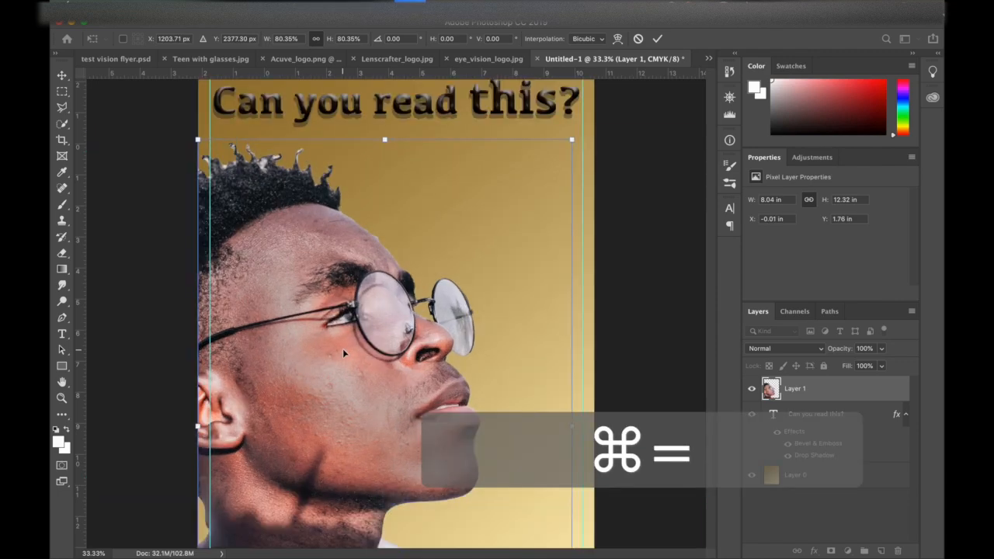
pyautogui.press('super+equal')
pyautogui.press('super+equal')
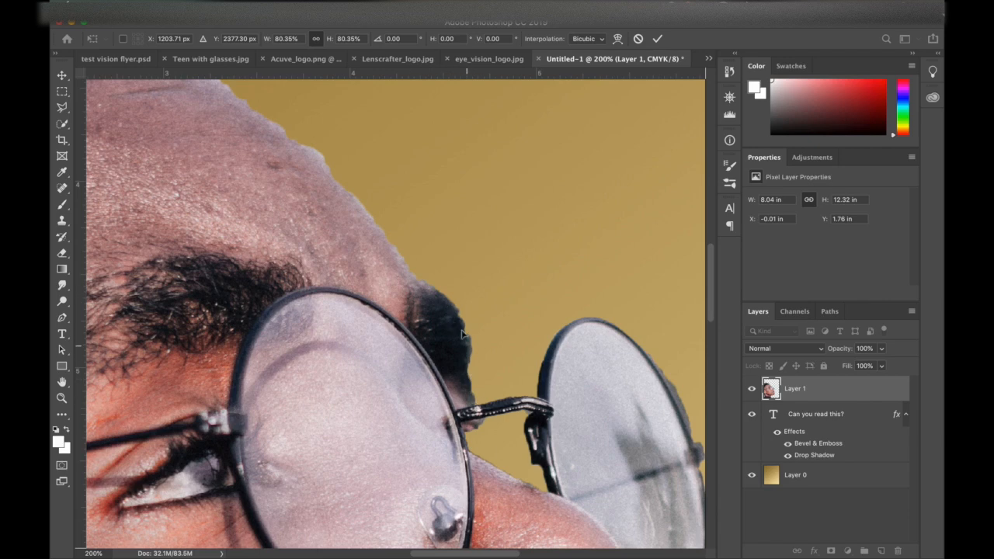
pyautogui.scroll(5, 436, 300)
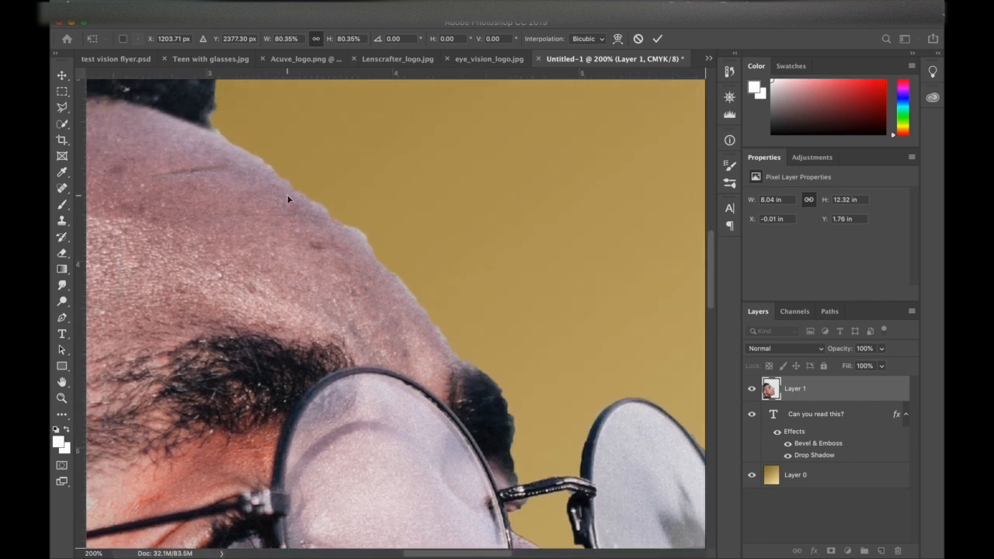
pyautogui.hscroll(-3, 287, 200)
pyautogui.scroll(5, 287, 200)
pyautogui.hscroll(-5, 287, 200)
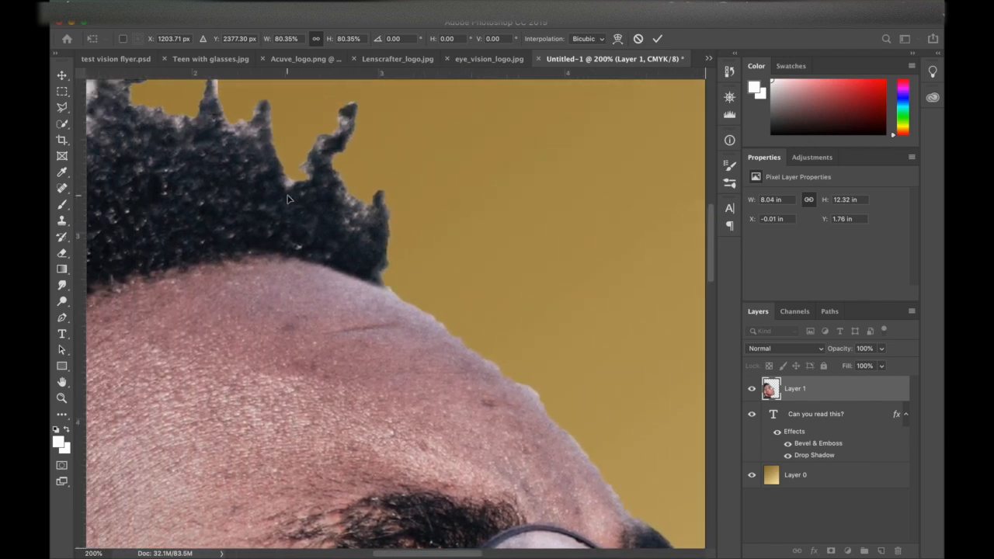
pyautogui.press('super+minus')
pyautogui.press('super+minus')
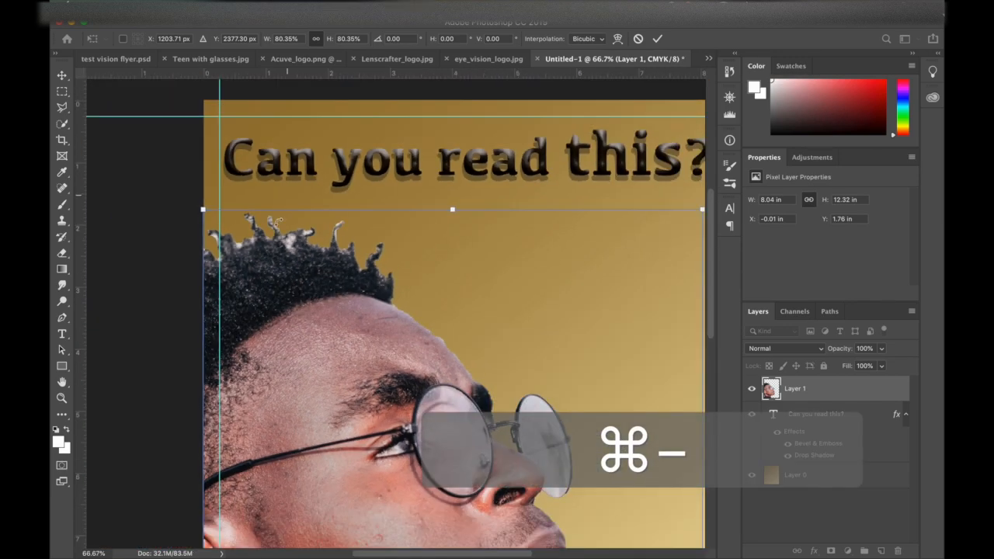
pyautogui.scroll(-5, 320, 287)
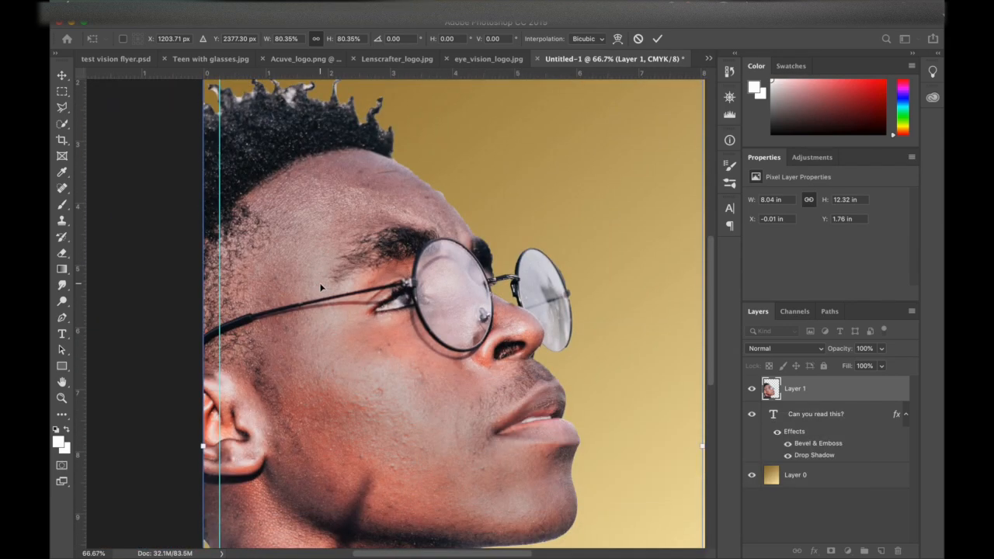
# - Cancel the scaling of the pasted teen and delete that layer from the flyer
pyautogui.click(637, 38)
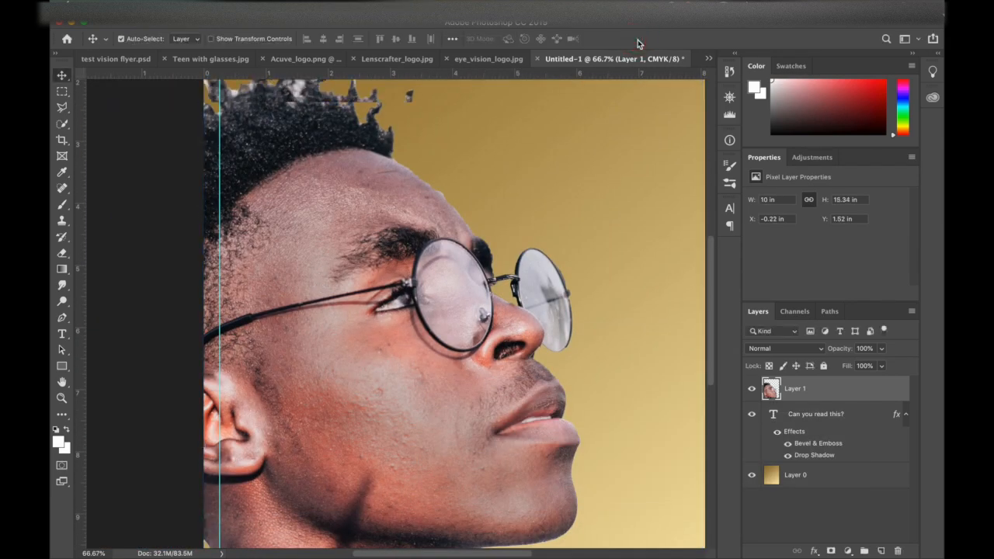
pyautogui.press('BackSpace')
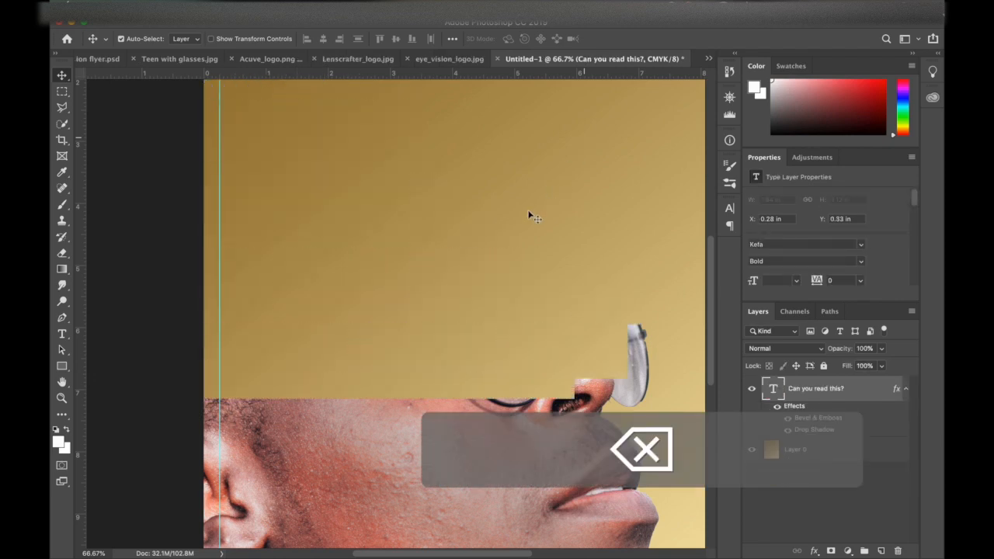
# - Feather the teen selection in the Teen with glasses photo with a radius of 10 pixels
pyautogui.click(185, 63)
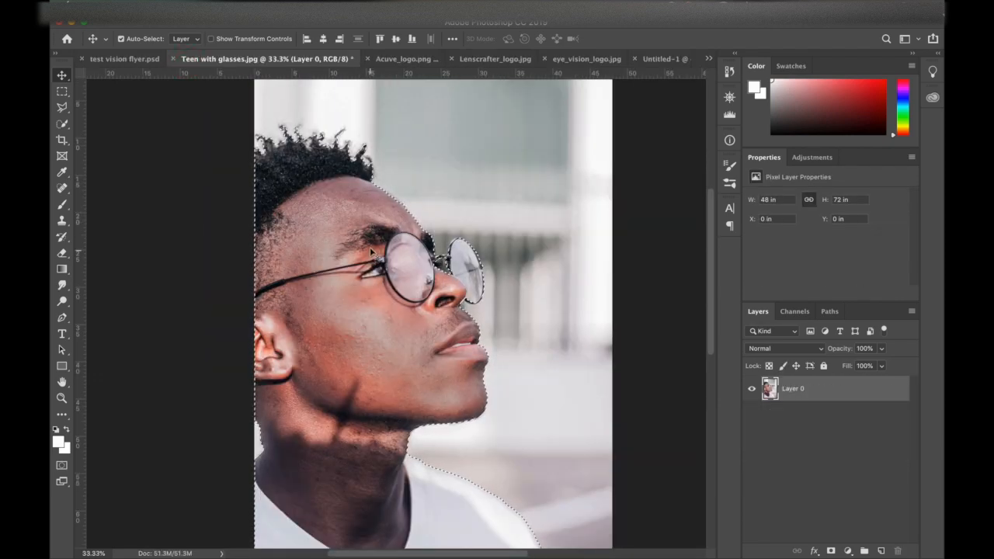
pyautogui.click(63, 124)
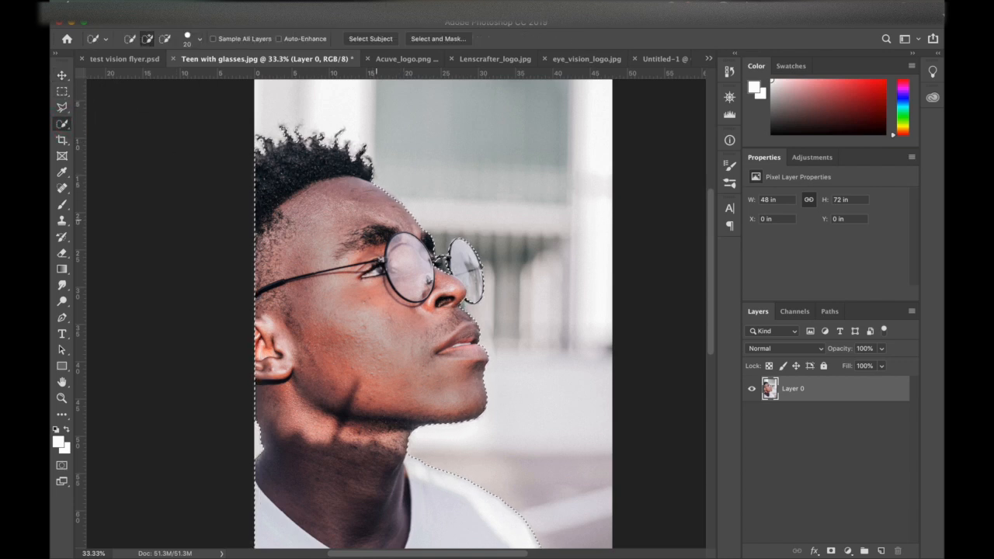
pyautogui.rightClick(356, 210)
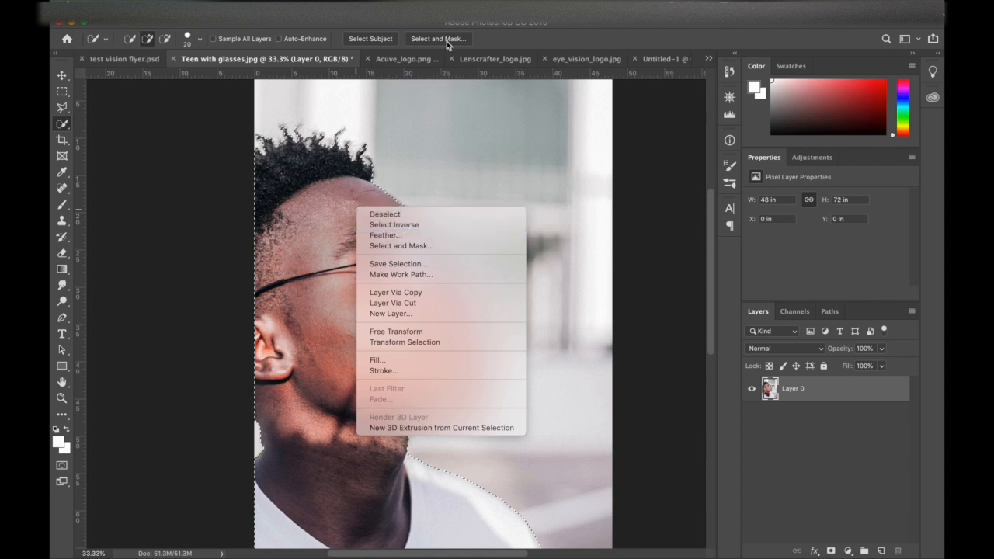
pyautogui.click(388, 241)
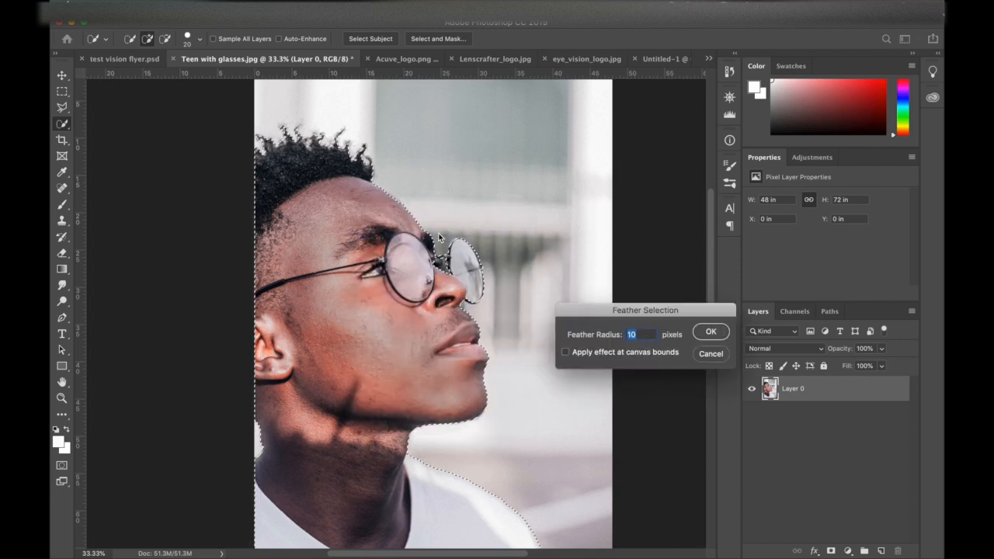
pyautogui.click(710, 332)
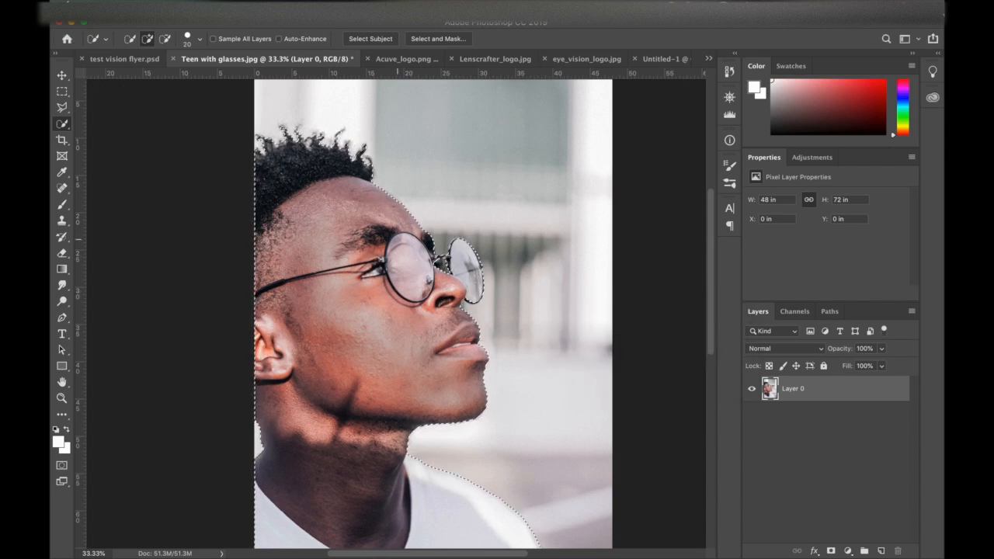
# - Copy the feathered teen selection and paste it as a new layer above the headline in the Untitled-1 flyer
pyautogui.press('super+c')
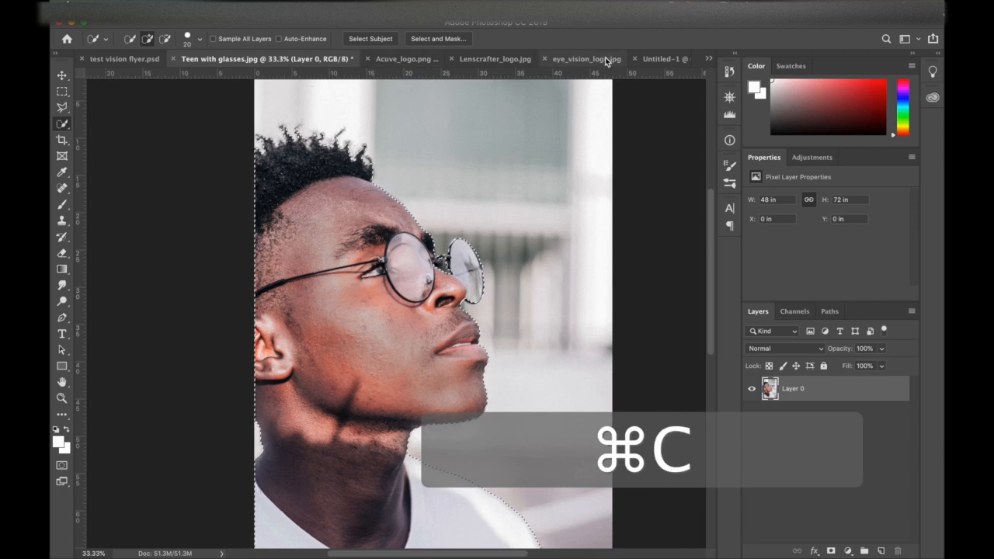
pyautogui.click(661, 60)
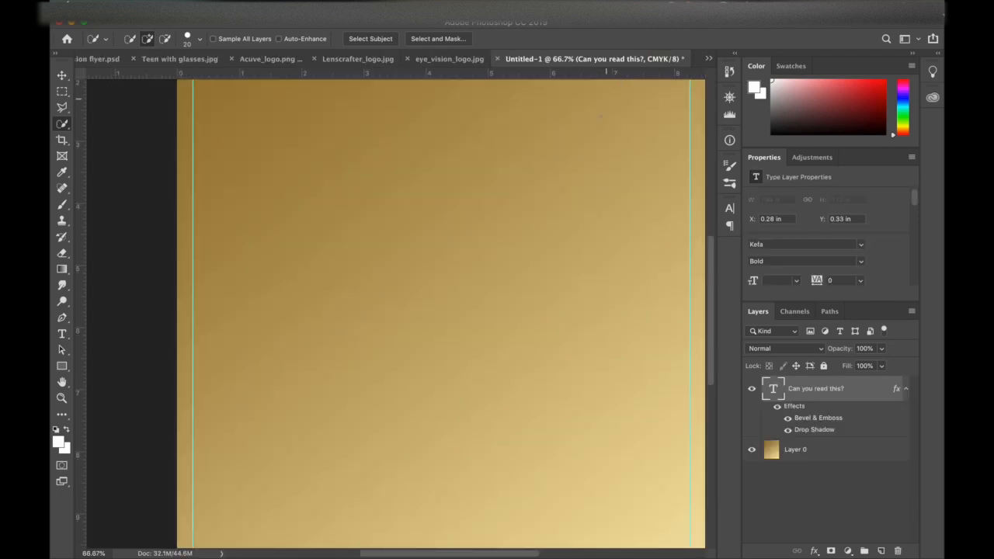
pyautogui.press('super+minus')
pyautogui.press('super+minus')
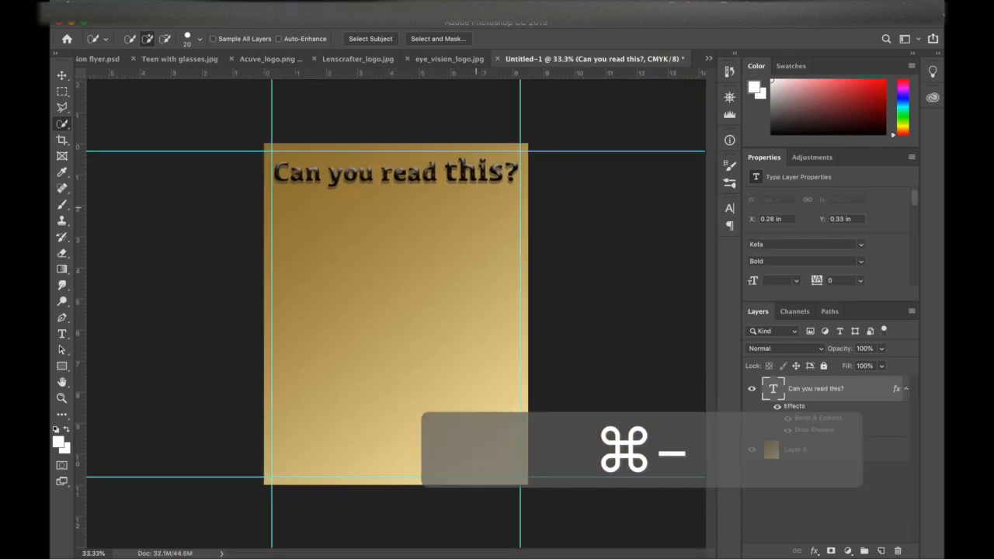
pyautogui.press('super+v')
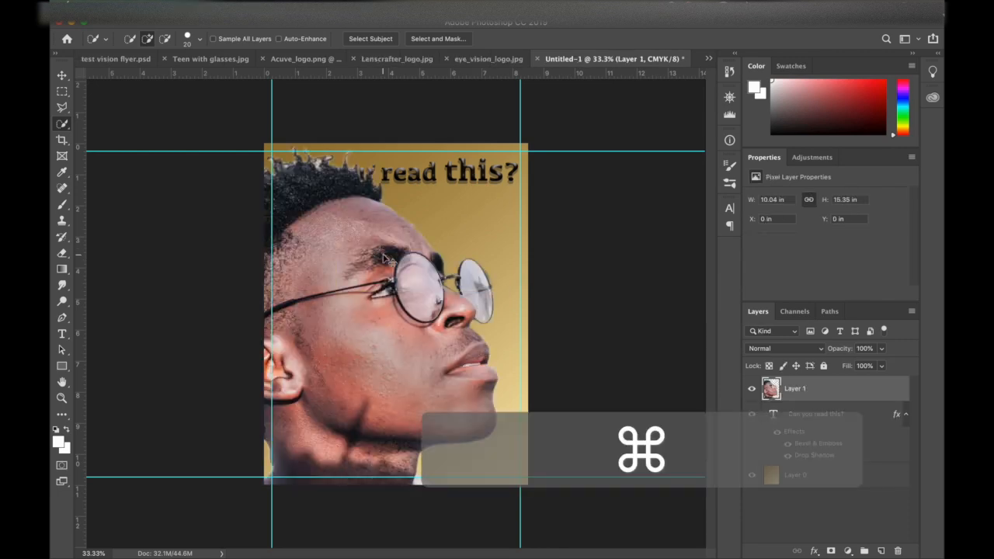
# - Examine the softened edges of the feathered cut-out around the forehead, glasses, chin and hair curls
pyautogui.press('super+equal')
pyautogui.press('super+equal')
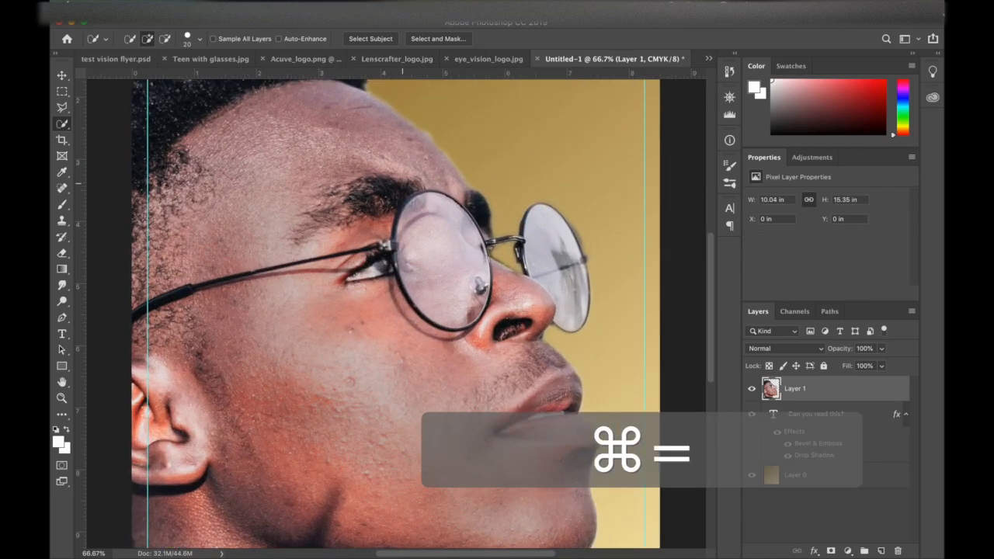
pyautogui.scroll(3, 396, 311)
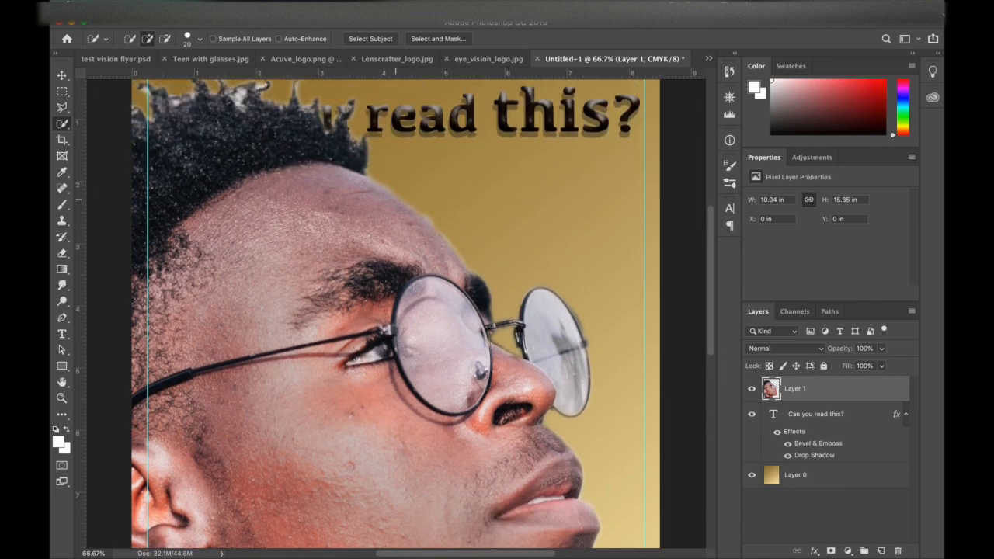
pyautogui.scroll(1, 396, 202)
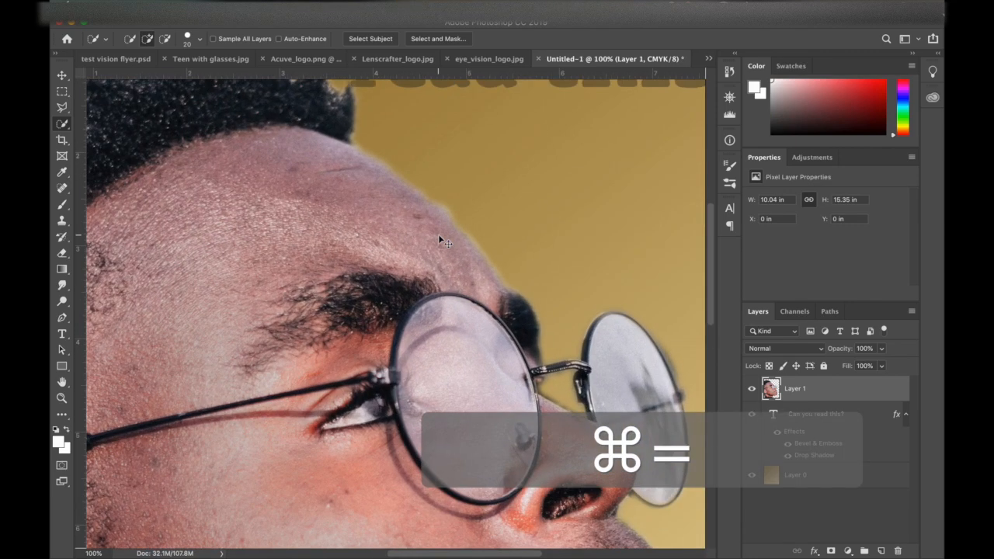
pyautogui.scroll(-3, 438, 234)
pyautogui.scroll(-8, 438, 225)
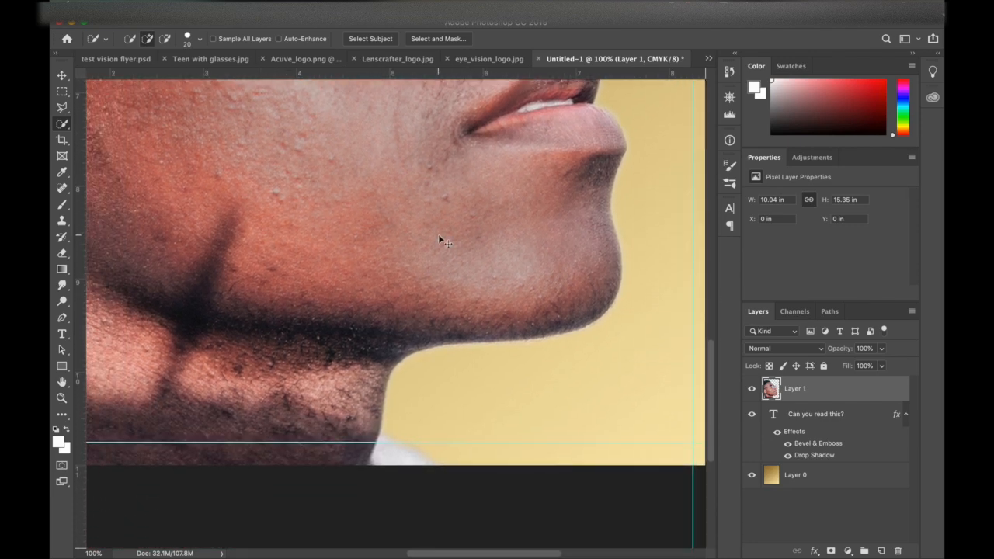
pyautogui.press('super+minus')
pyautogui.press('super+minus')
pyautogui.scroll(3, 438, 234)
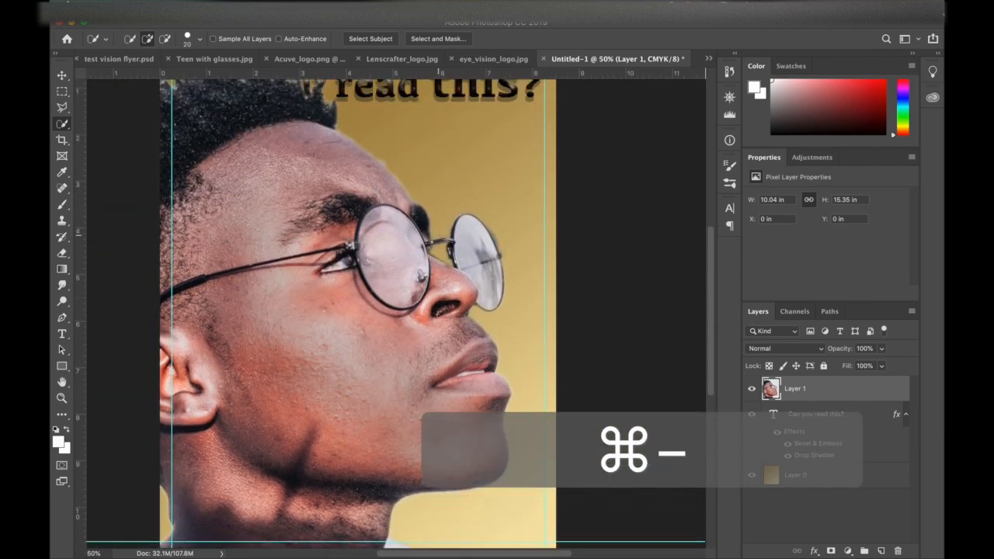
pyautogui.press('super+minus')
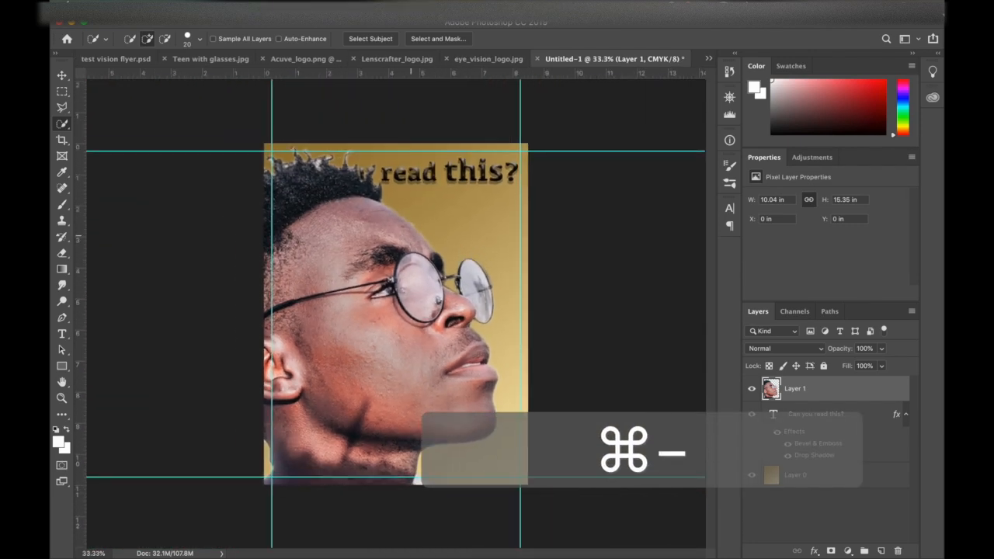
pyautogui.press('super+equal')
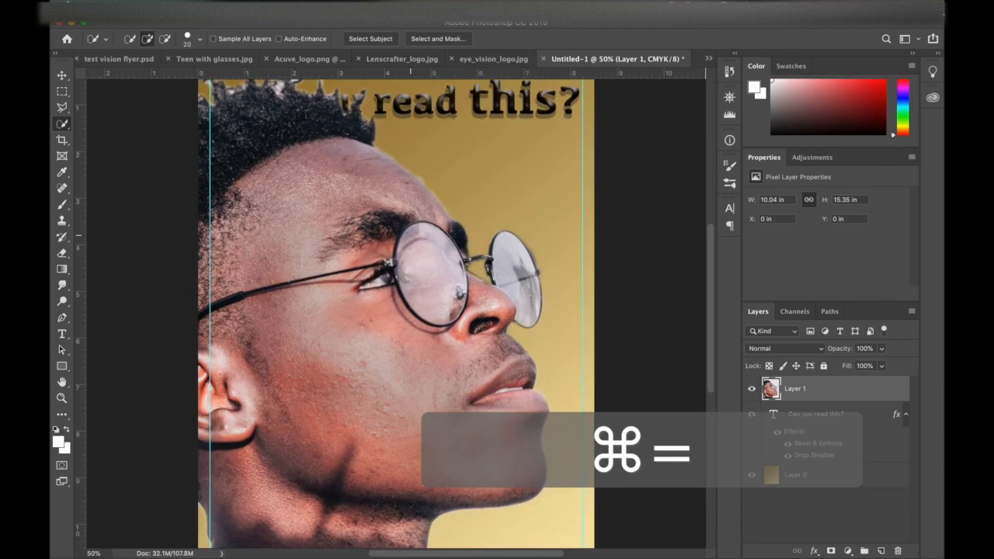
pyautogui.scroll(3, 386, 221)
pyautogui.hscroll(-2, 387, 220)
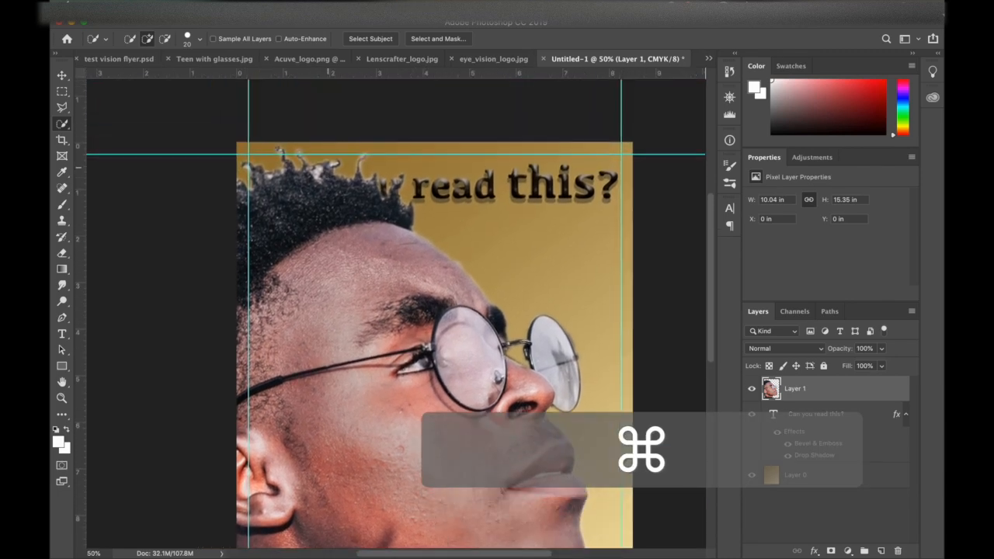
pyautogui.press('super+equal')
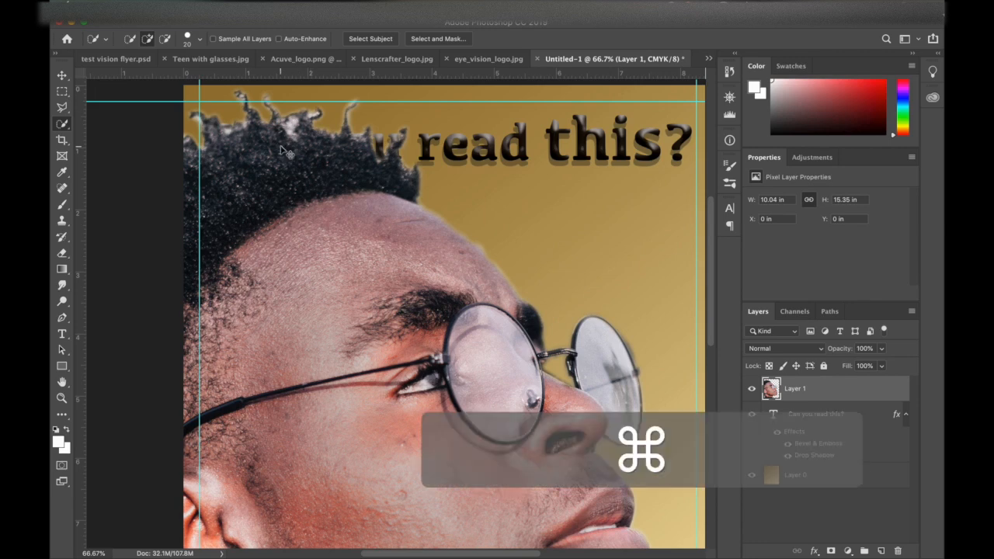
pyautogui.press('super+minus')
pyautogui.press('super+minus')
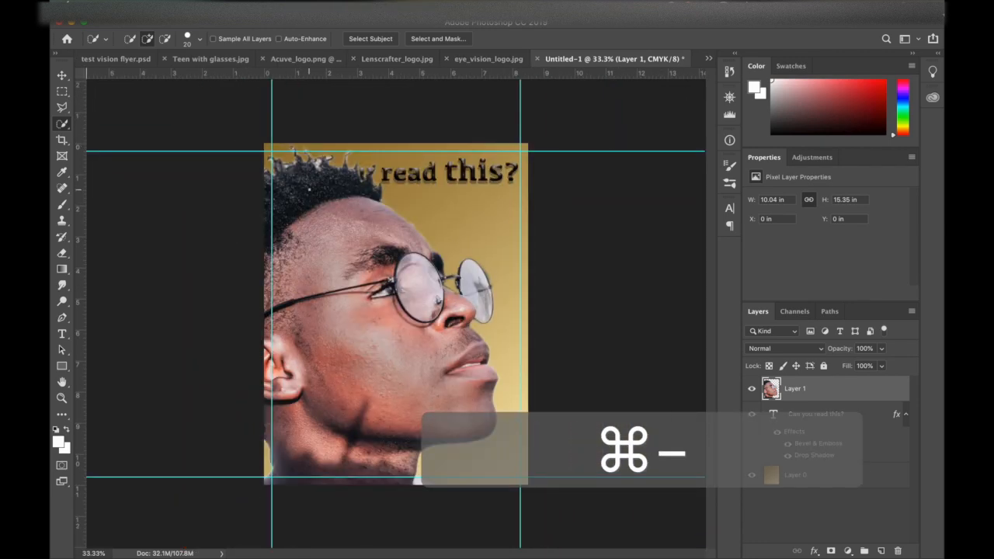
# - Scale the pasted teen down proportionally to about 5.8 x 8.86 in and place the cut-out in the flyer's lower-left corner
pyautogui.press('super+t')
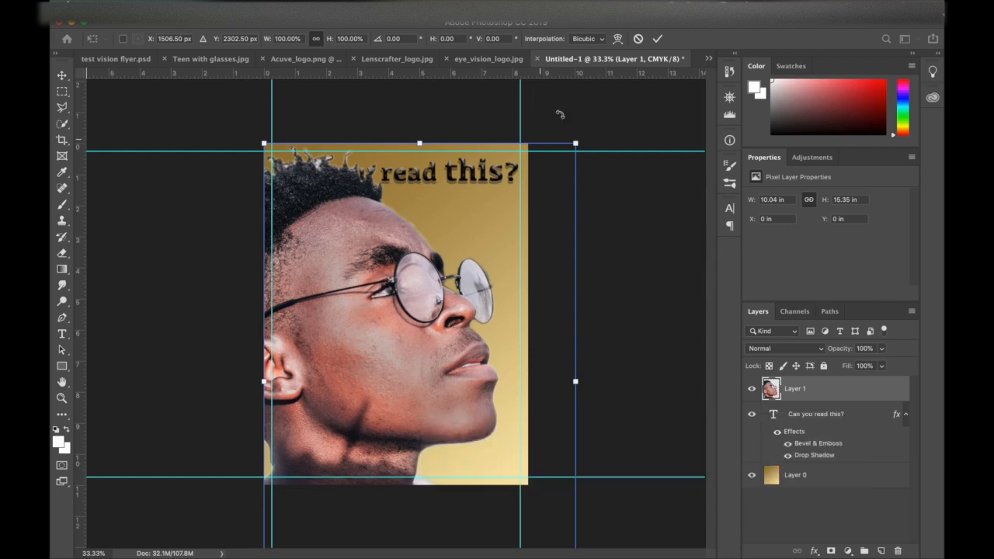
pyautogui.moveTo(575, 144); pyautogui.dragTo(457, 350)
pyautogui.moveTo(342, 448); pyautogui.dragTo(344, 330)
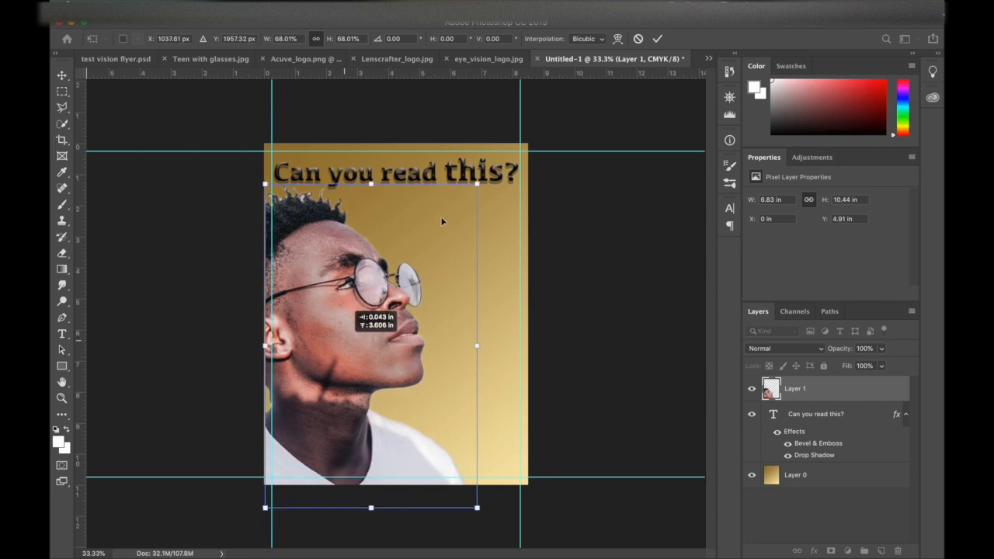
pyautogui.moveTo(476, 183); pyautogui.dragTo(440, 235)
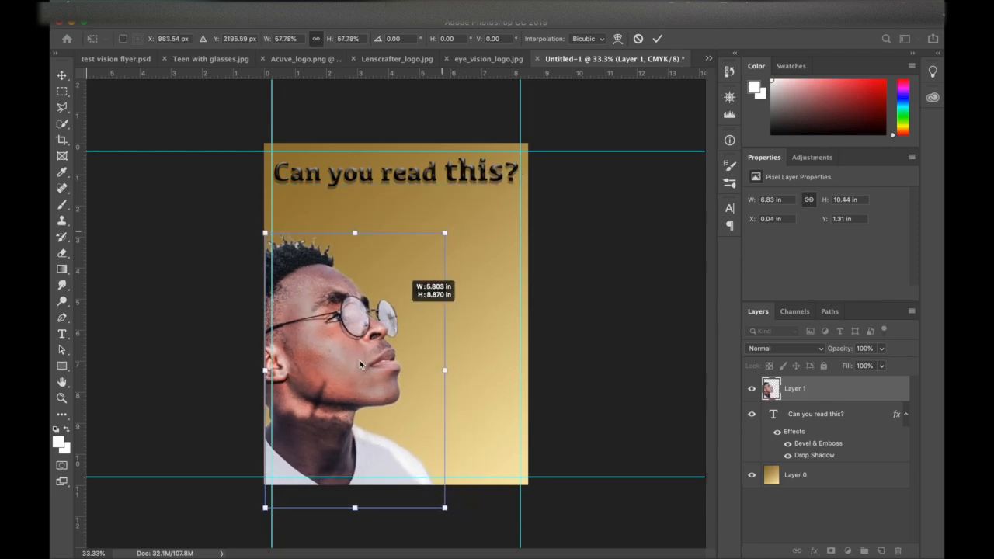
pyautogui.moveTo(358, 350)
pyautogui.mouseDown()
pyautogui.moveTo(358, 333)
pyautogui.moveTo(352, 340)
pyautogui.mouseUp()
pyautogui.click(656, 40)
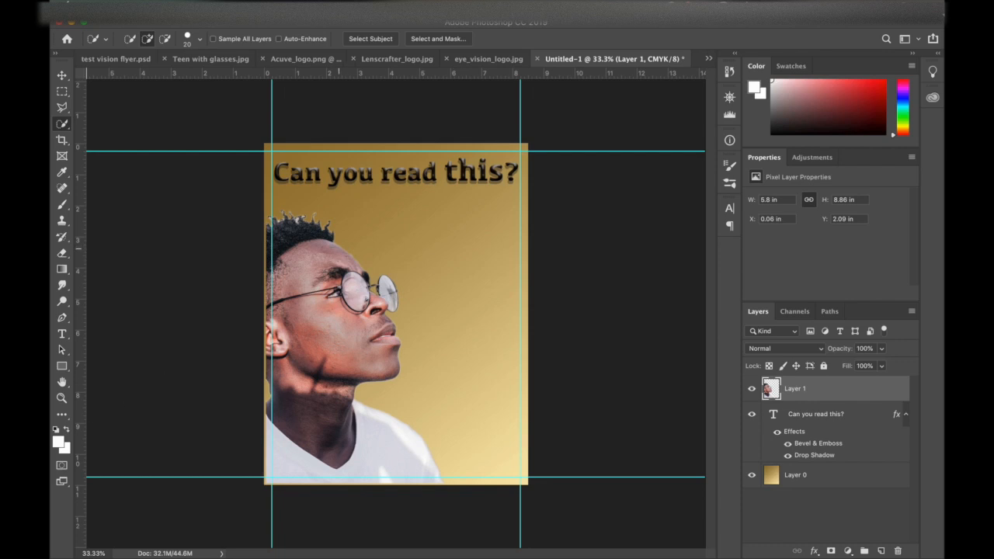
# - Nudge the teen cut-out left against the flyer's left edge, to an X position of about 0.01 in
pyautogui.press('super+equal')
pyautogui.press('super+equal')
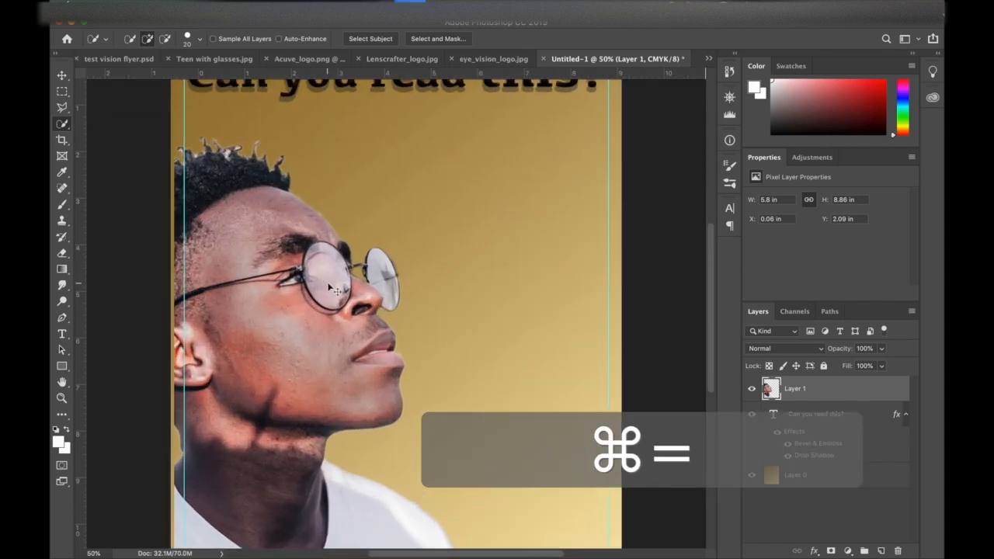
pyautogui.hscroll(-3, 327, 283)
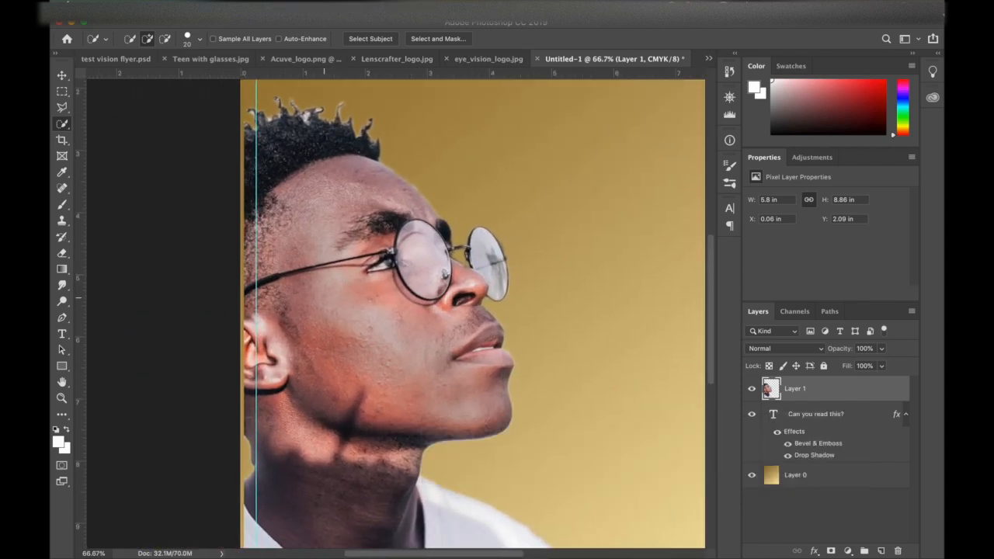
pyautogui.press('Left')
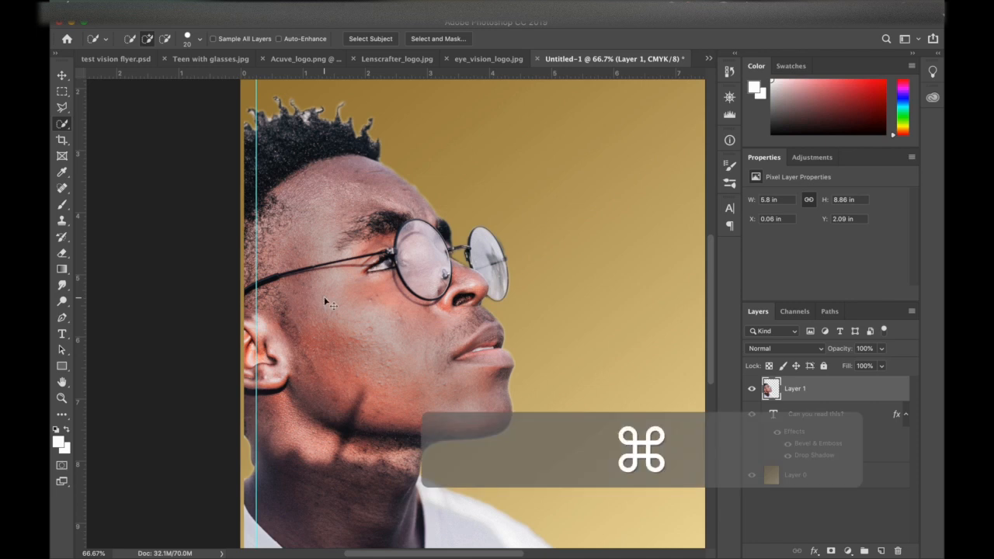
pyautogui.press('super+t')
pyautogui.press('Left')
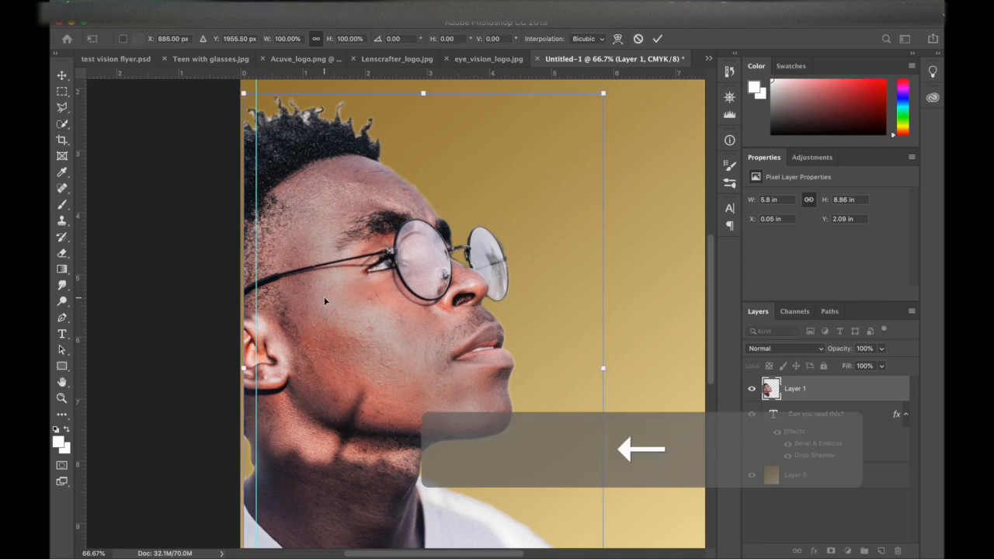
pyautogui.press('Left')
pyautogui.press('Left')
pyautogui.press('Left')
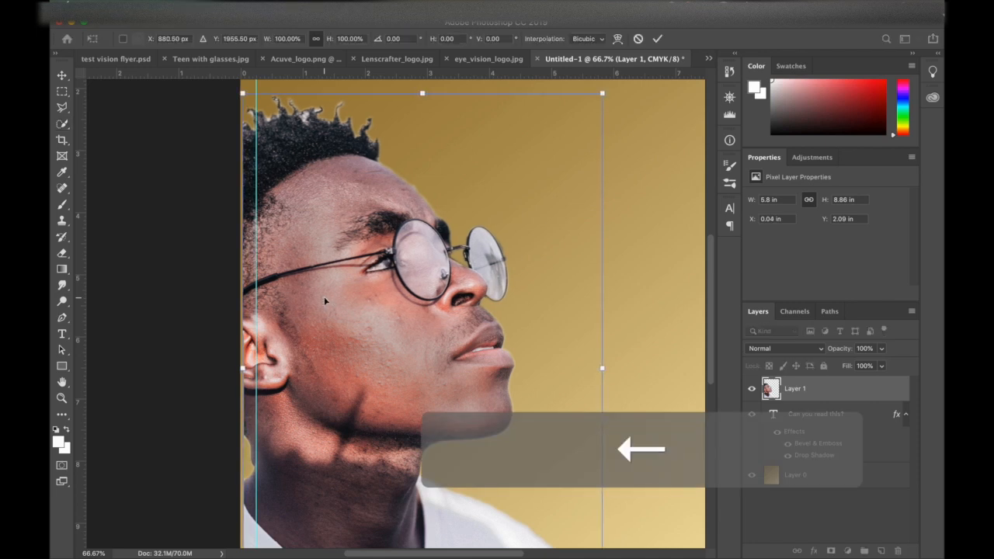
pyautogui.press('Left')
pyautogui.press('Left')
pyautogui.press('Left')
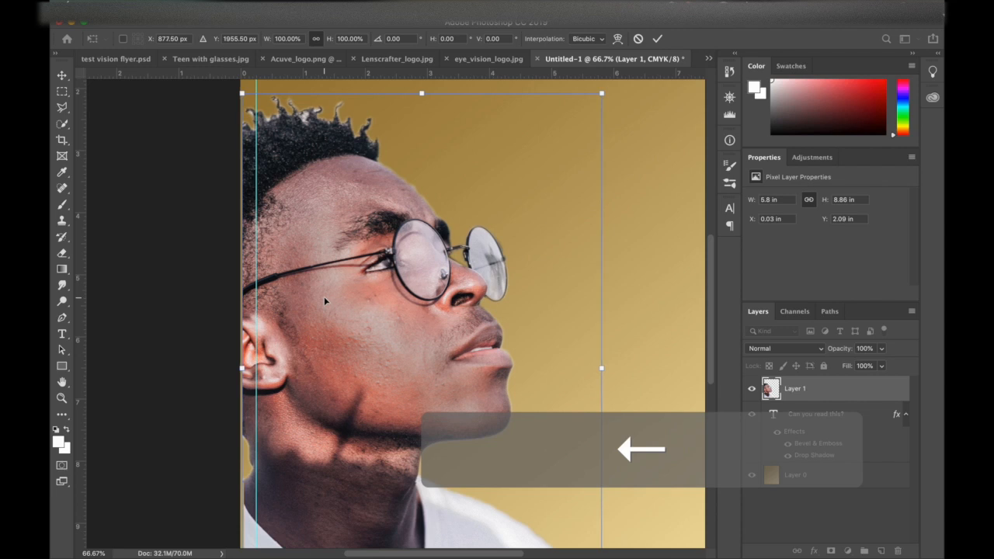
pyautogui.press('Left')
pyautogui.press('Left')
pyautogui.press('Left')
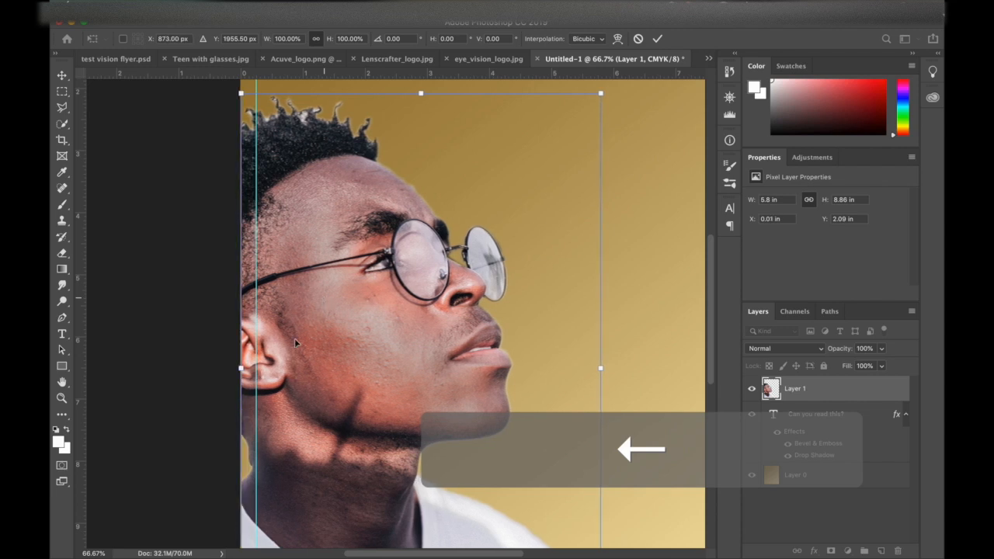
# - Nudge the teen cut-out down to the flyer's bottom edge, to a Y position of about 2.14 in
pyautogui.scroll(-10, 295, 338)
pyautogui.hscroll(-2, 294, 338)
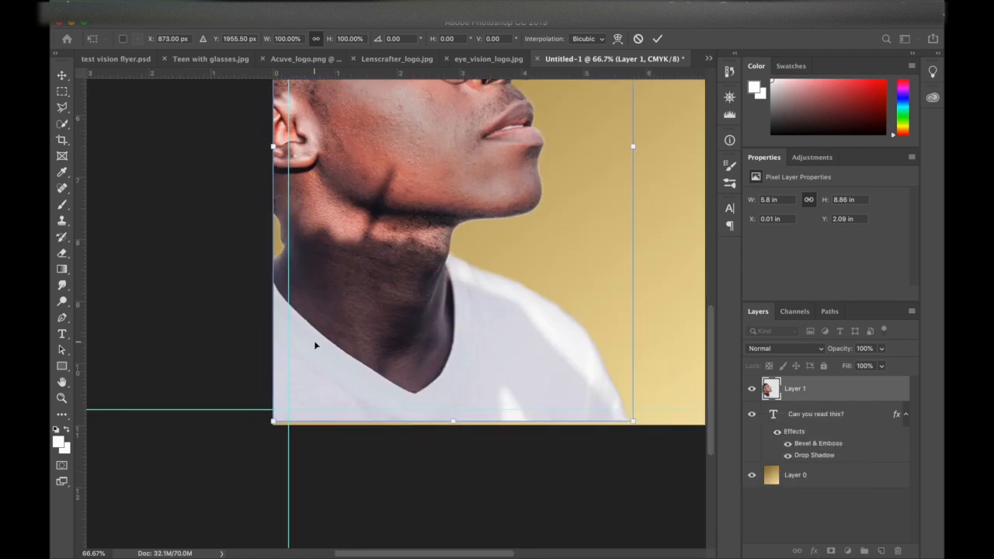
pyautogui.press('Down')
pyautogui.press('Down')
pyautogui.press('Down')
pyautogui.press('Down')
pyautogui.press('Down')
pyautogui.press('Down')
pyautogui.press('Down')
pyautogui.press('Down')
pyautogui.press('Down')
pyautogui.press('Down')
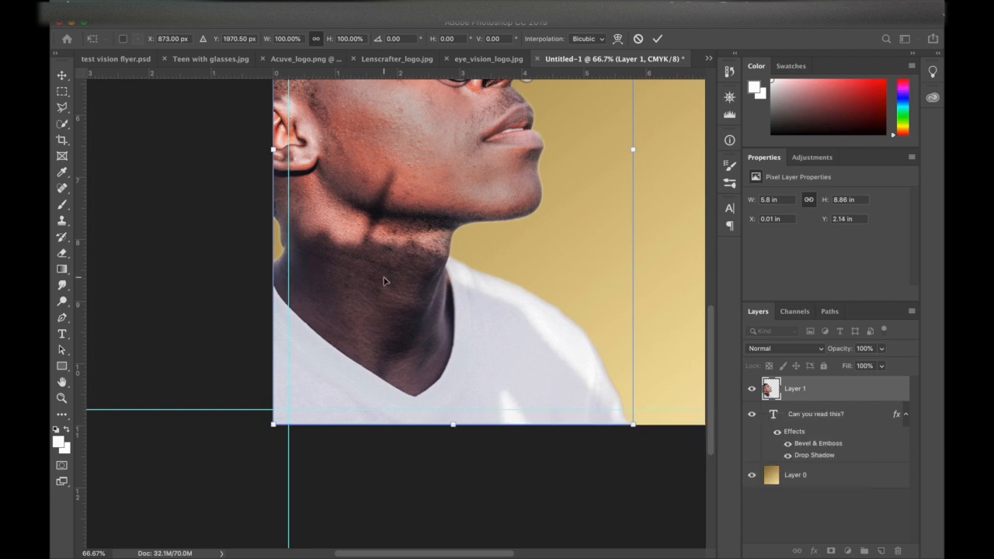
# - Scale the teen cut-out down slightly to about 5.59 x 8.54 in, keeping it in the lower-left corner, and apply the transform
pyautogui.press('super+minus')
pyautogui.press('super+minus')
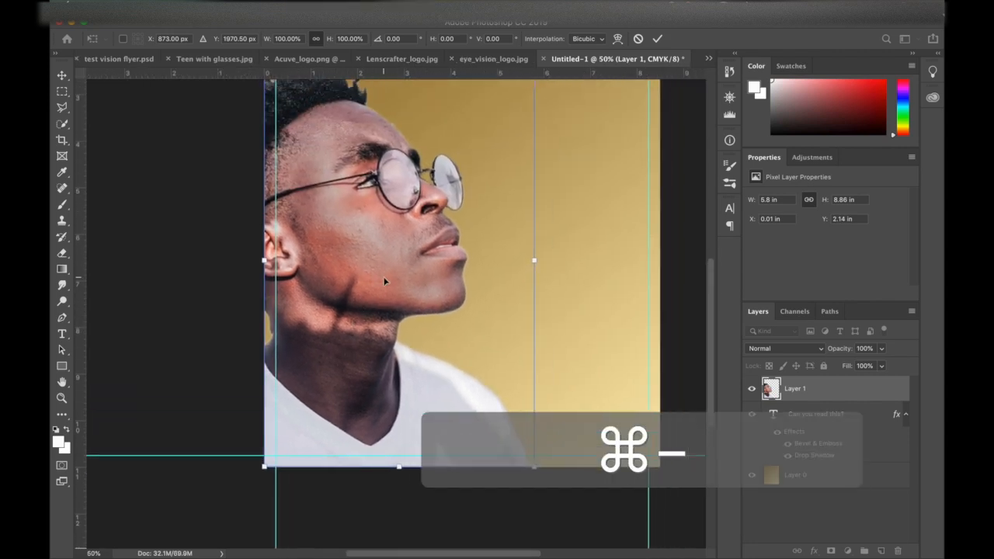
pyautogui.press('super+minus')
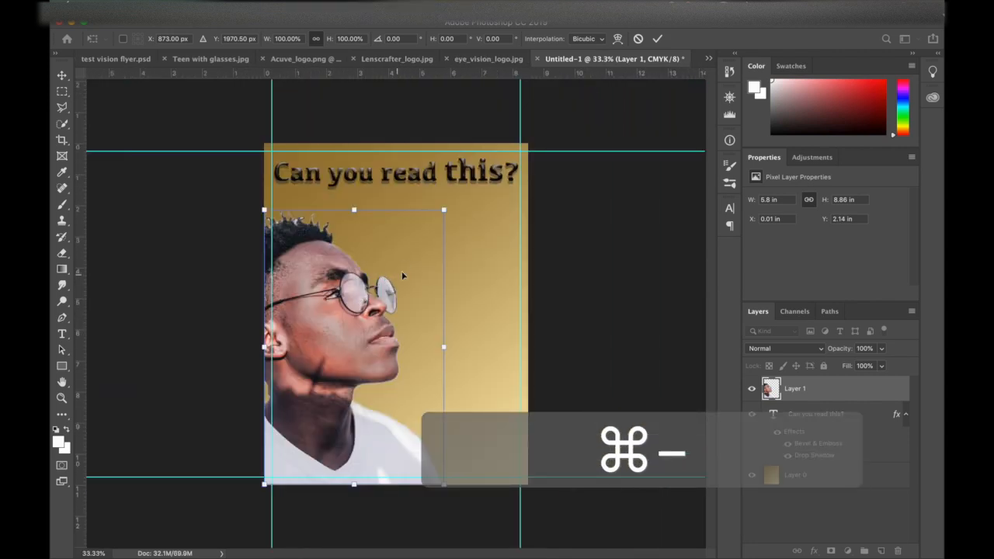
pyautogui.moveTo(443, 210); pyautogui.dragTo(437, 221)
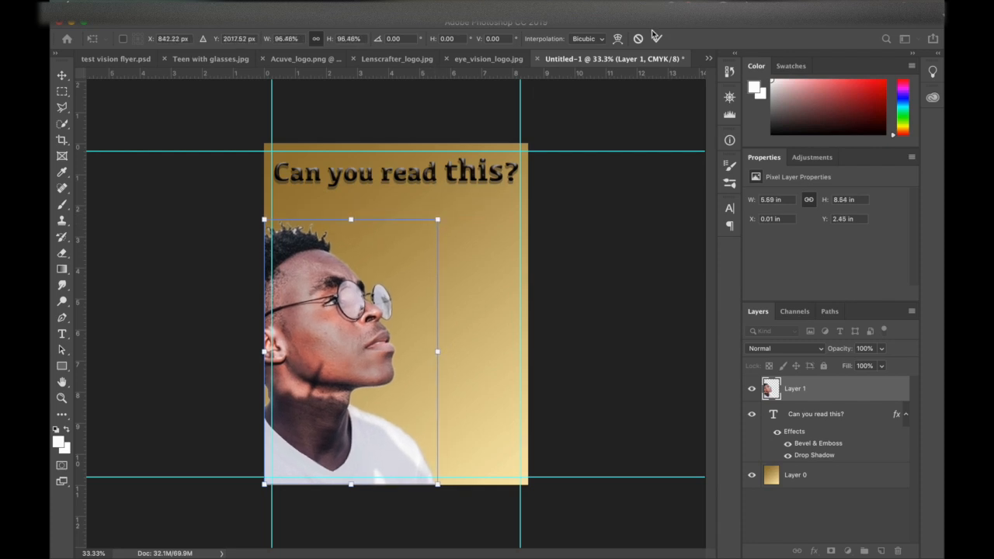
pyautogui.click(657, 40)
pyautogui.press('w')
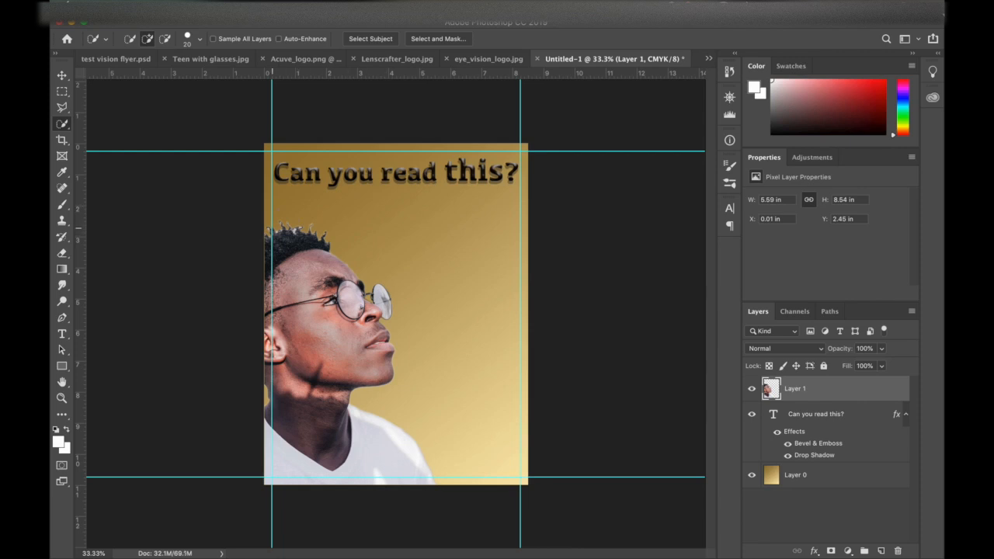
# - Activate the Clone Stamp tool for retouching the curls at the top of the teen's hair on Layer 1
pyautogui.press('super+equal')
pyautogui.press('super+equal')
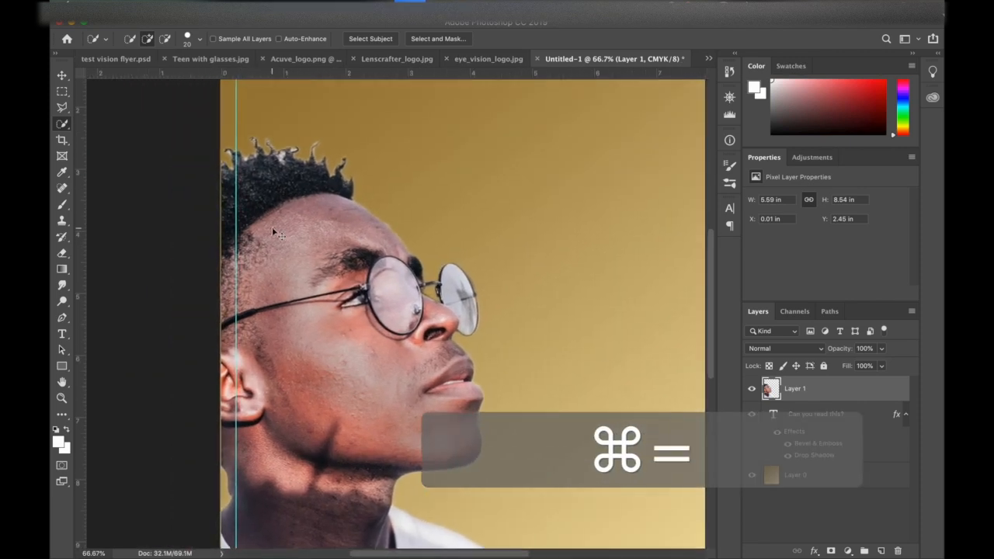
pyautogui.press('super+equal')
pyautogui.press('super+equal')
pyautogui.scroll(10, 272, 227)
pyautogui.hscroll(-6, 272, 227)
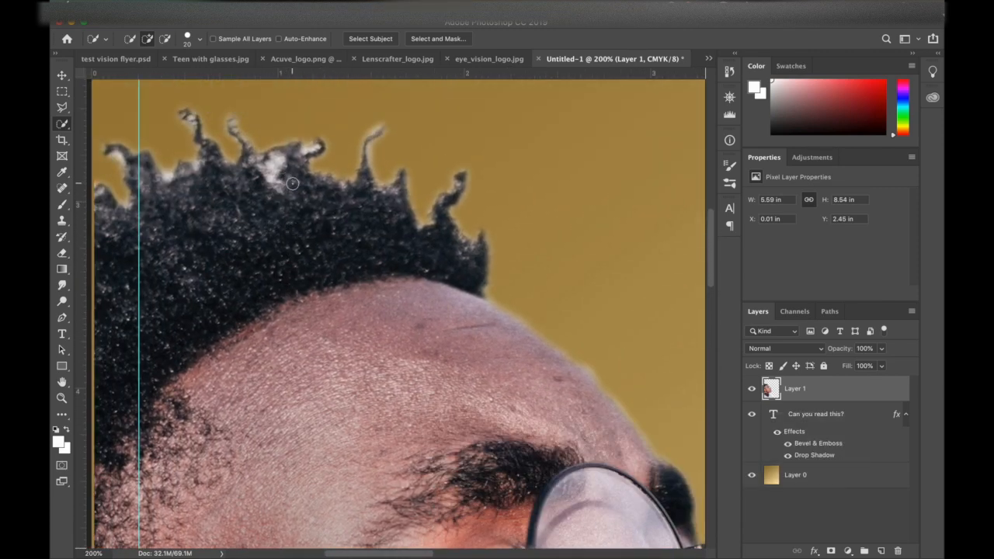
pyautogui.scroll(3, 292, 183)
pyautogui.hscroll(-2, 292, 183)
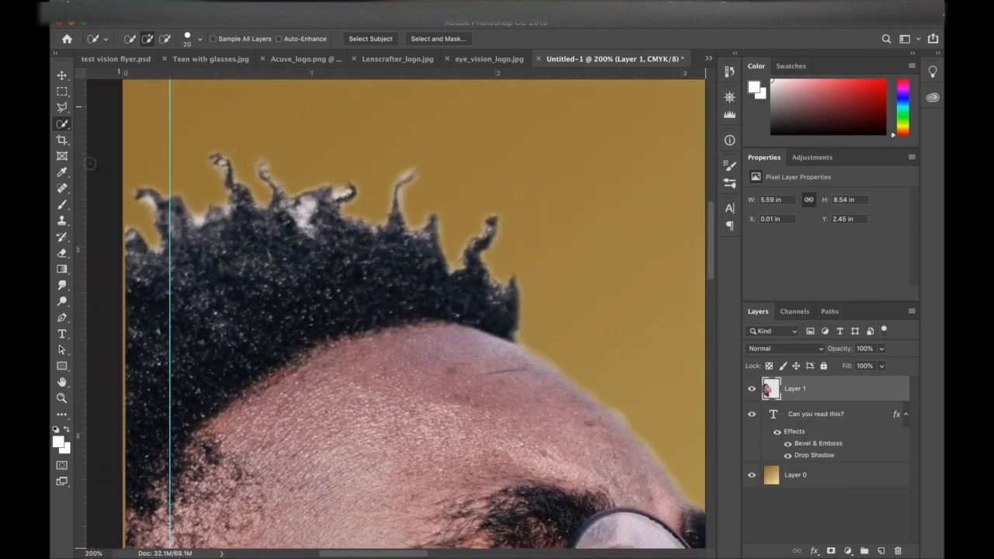
pyautogui.click(62, 223)
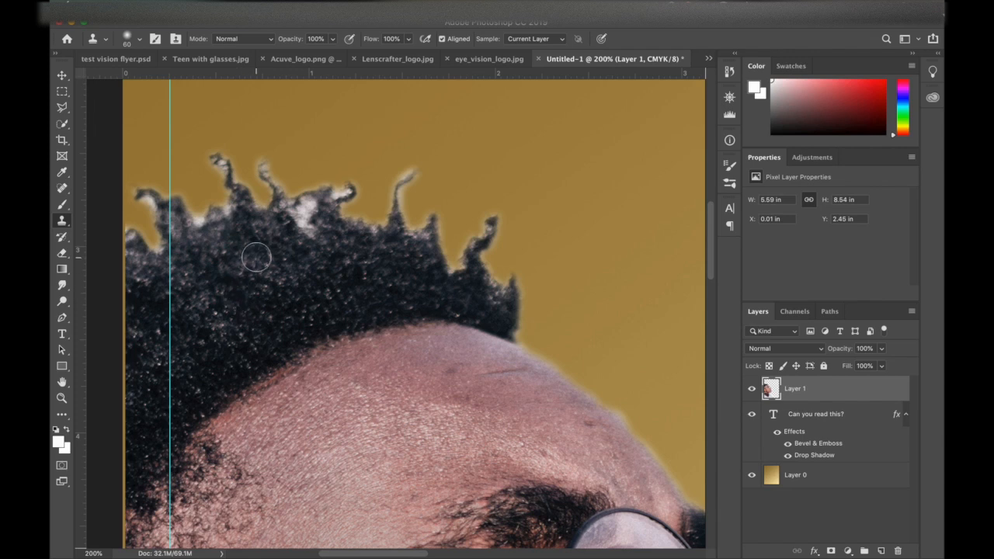
# - Try to clone dark hair over the large white patch among the curls with the 60-pixel brush, and undo the strokes
pyautogui.press('alt')
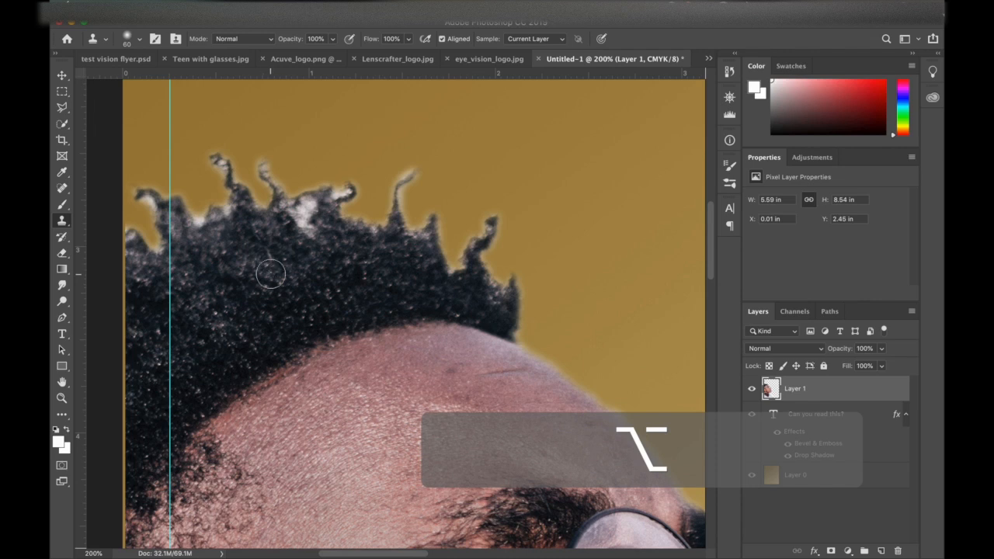
pyautogui.press('alt')
pyautogui.keyDown('alt'); pyautogui.click(285, 275); pyautogui.keyUp('alt')
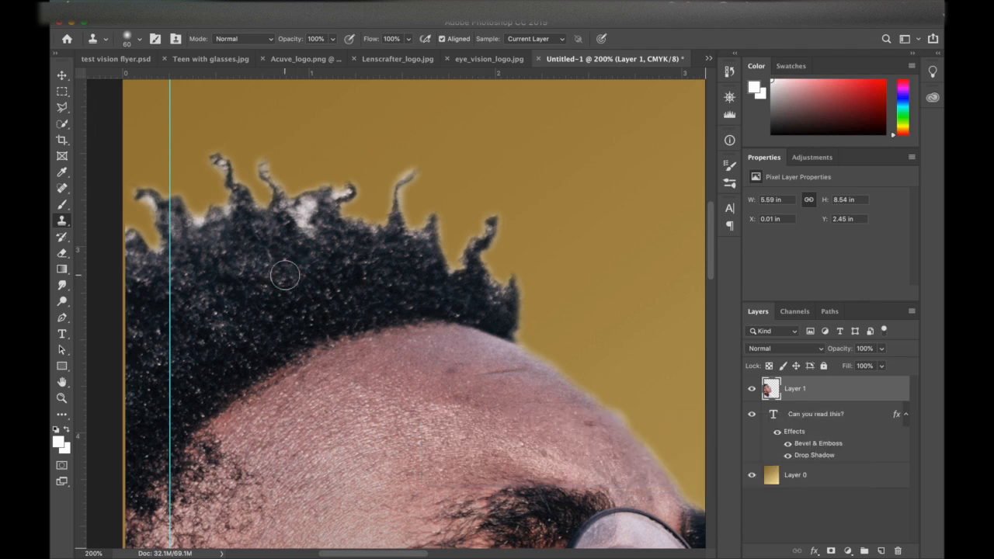
pyautogui.moveTo(297, 241)
pyautogui.mouseDown()
pyautogui.moveTo(286, 215)
pyautogui.moveTo(297, 219)
pyautogui.moveTo(281, 264)
pyautogui.moveTo(302, 221)
pyautogui.mouseUp()
pyautogui.press('super+z')
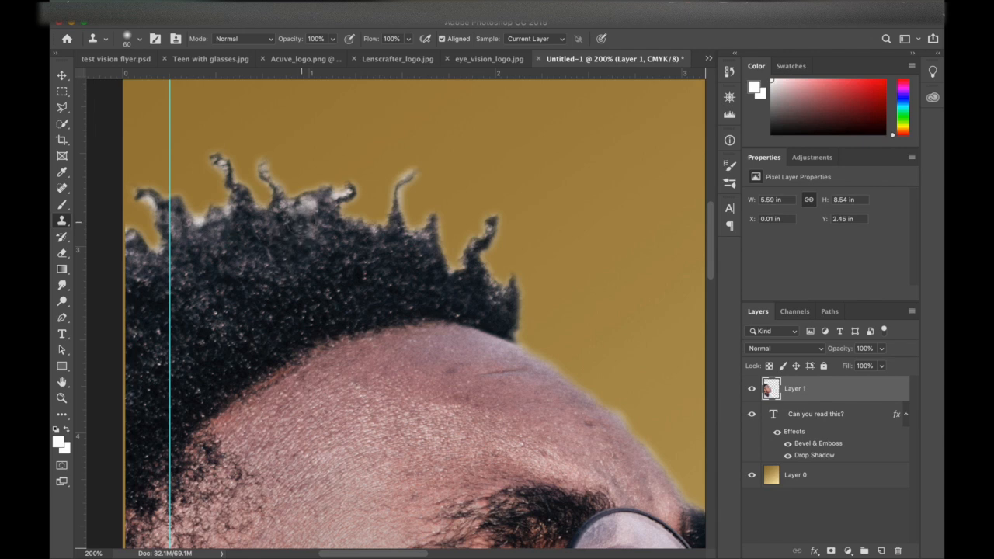
pyautogui.moveTo(302, 221); pyautogui.dragTo(303, 217)
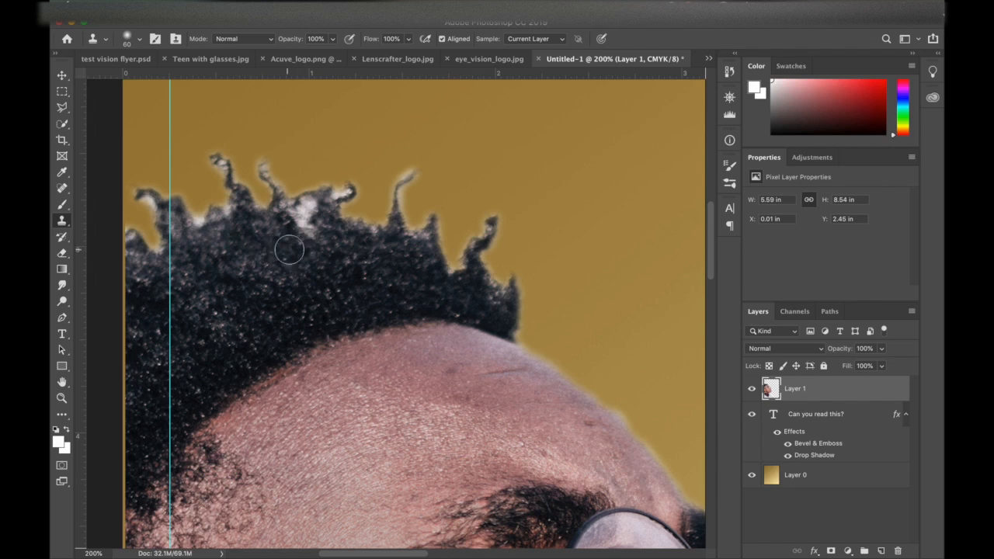
# - Sample dark hair just below the large white patch among the curls and clone it over the patch
pyautogui.press('alt')
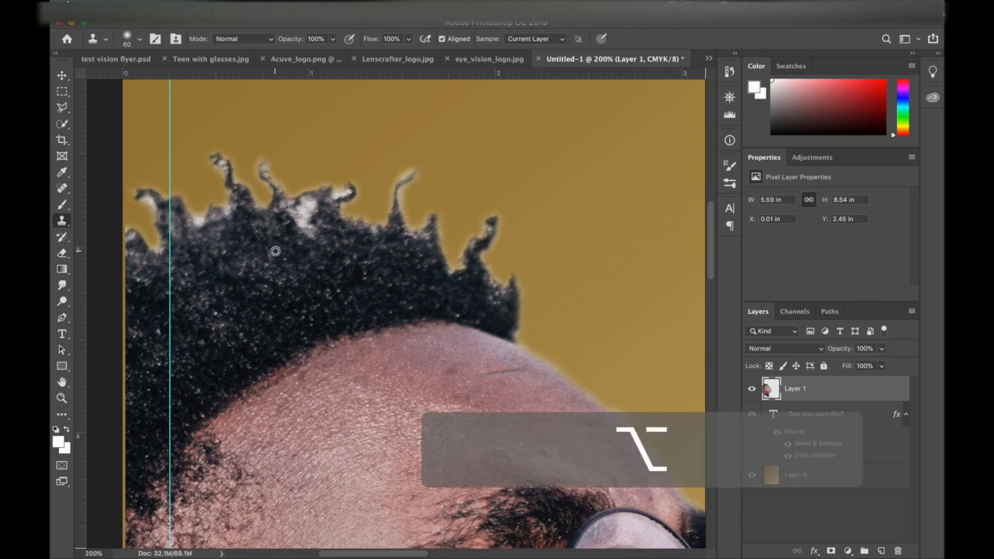
pyautogui.keyDown('alt'); pyautogui.click(284, 250); pyautogui.keyUp('alt')
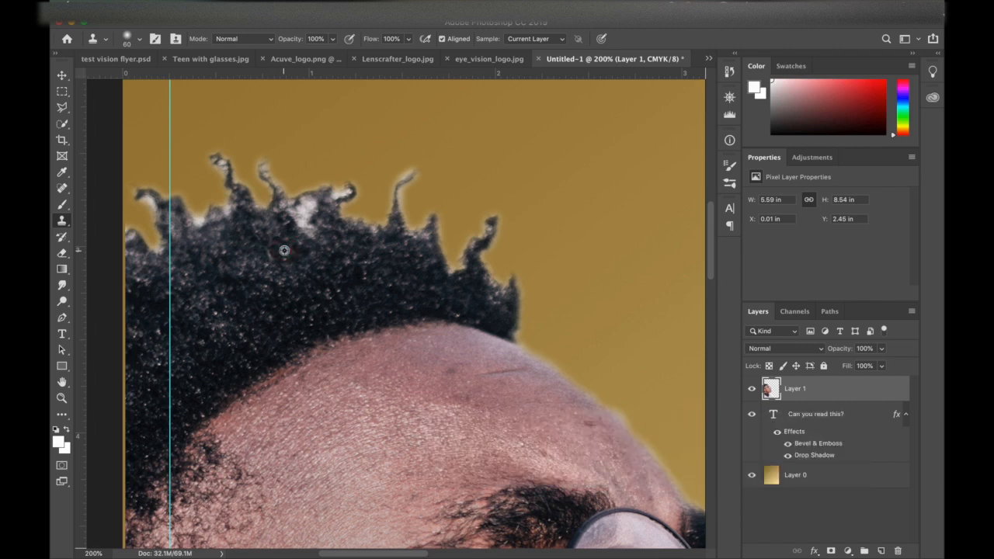
pyautogui.moveTo(284, 250); pyautogui.dragTo(301, 215)
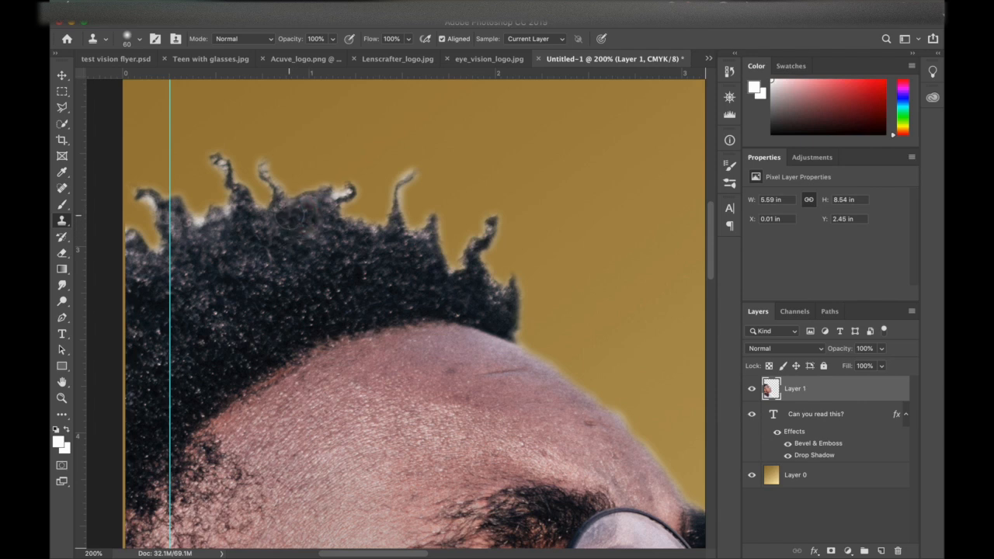
# - Reduce the Clone Stamp brush to 20 pixels and clone dark hair over the white spot inside the small hooked curl
pyautogui.keyDown('alt'); pyautogui.click(306, 231); pyautogui.keyUp('alt')
pyautogui.press('[')
pyautogui.press('[')
pyautogui.press('[')
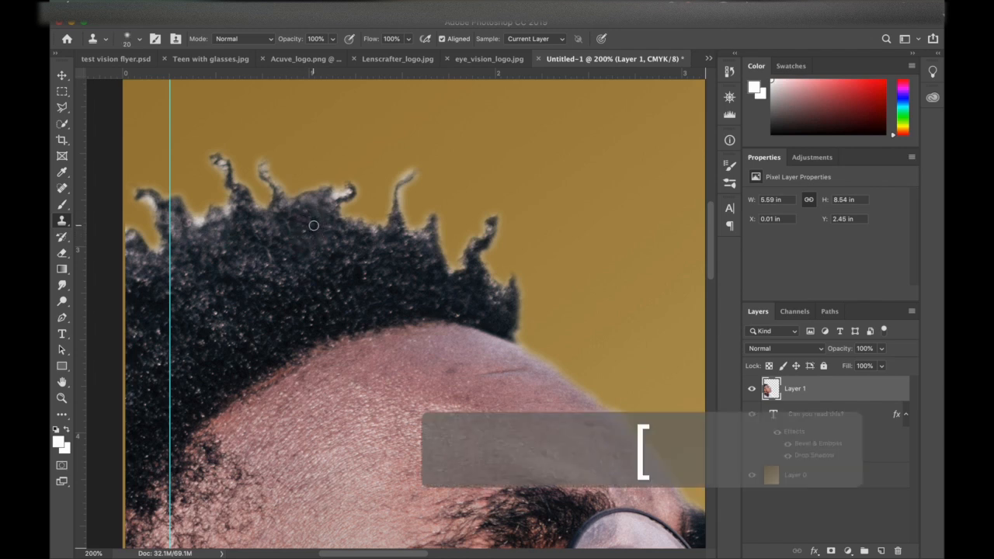
pyautogui.press(']')
pyautogui.press('[')
pyautogui.scroll(1, 314, 222)
pyautogui.press('super+equal')
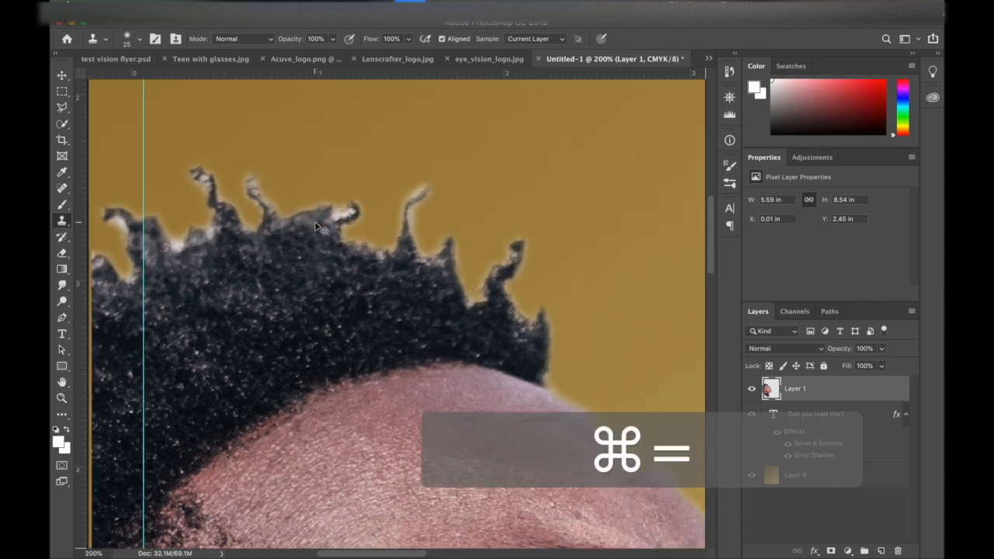
pyautogui.press('super+equal')
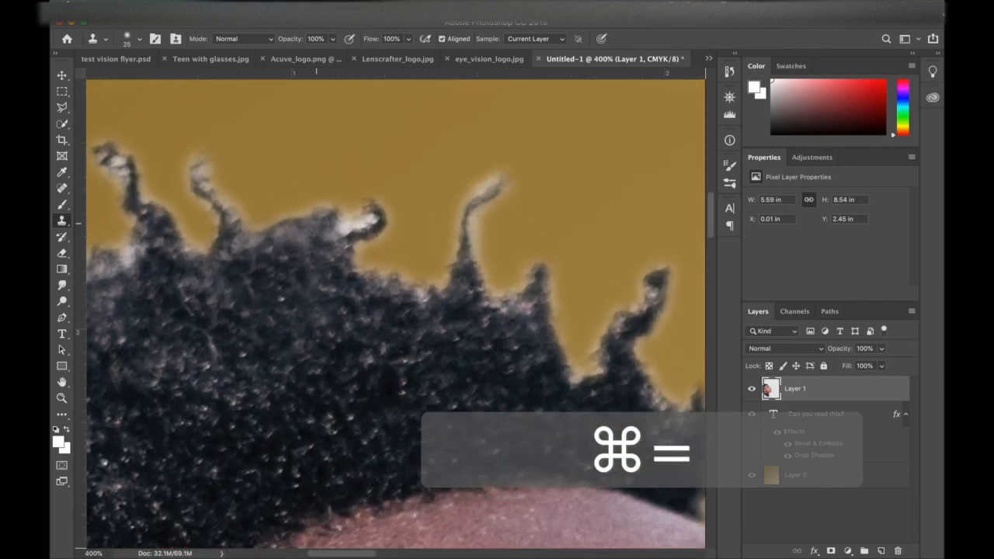
pyautogui.press('[')
pyautogui.press('alt')
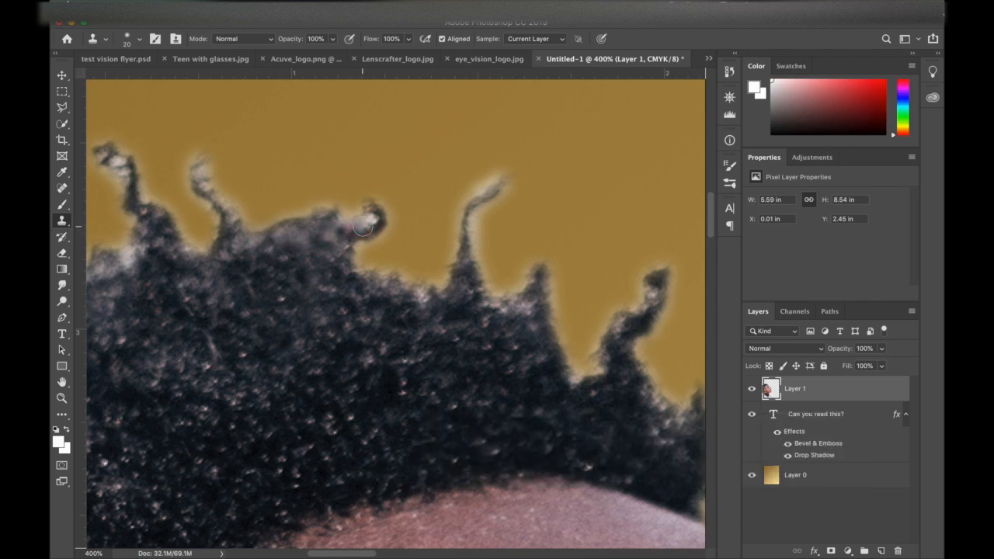
pyautogui.moveTo(366, 220); pyautogui.dragTo(355, 230)
# - Set the Clone Stamp brush to 50 pixels, sample nearby dark hair and clone it over the white patches in the gaps between the leftmost curls
pyautogui.hscroll(-5, 268, 267)
pyautogui.scroll(-2, 268, 268)
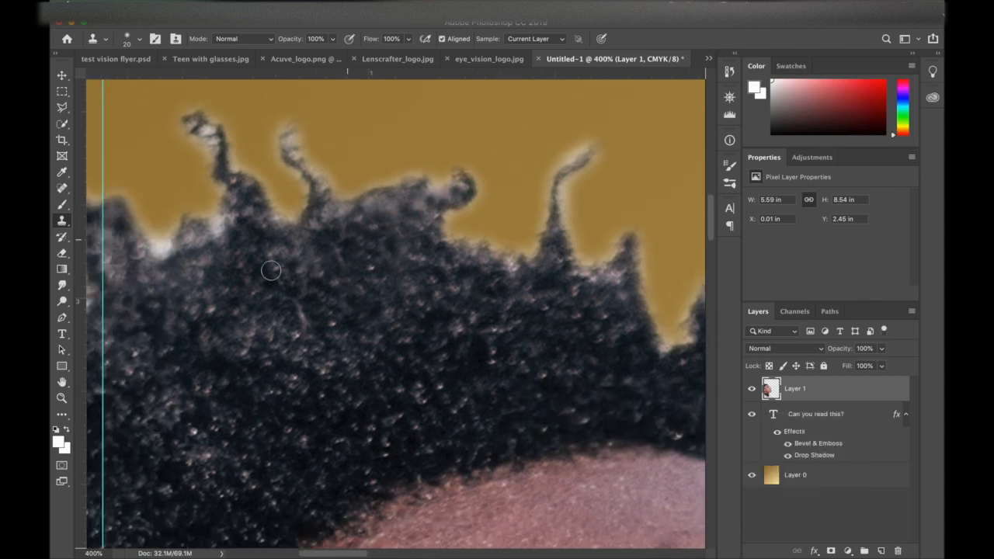
pyautogui.press('[')
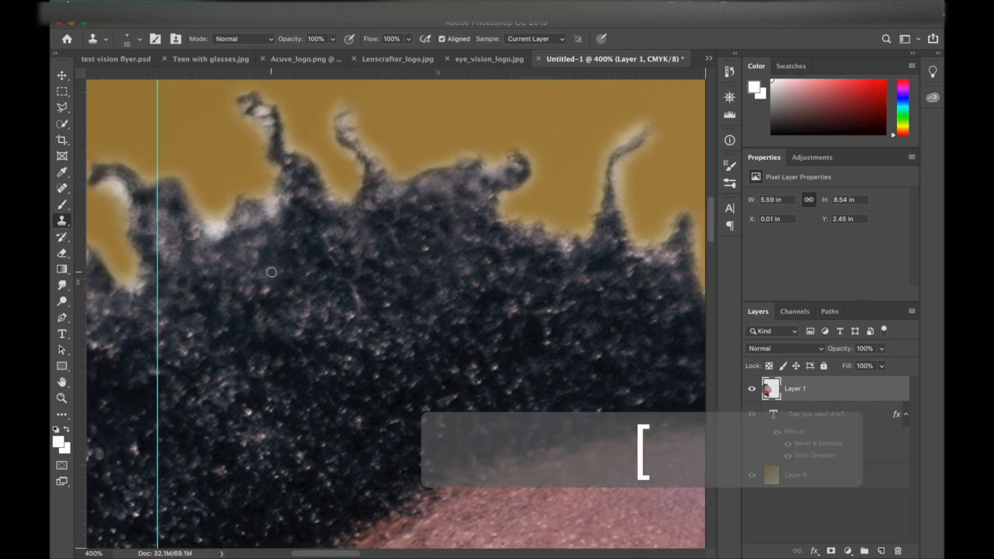
pyautogui.press(']')
pyautogui.press(']')
pyautogui.press(']')
pyautogui.press(']')
pyautogui.press(']')
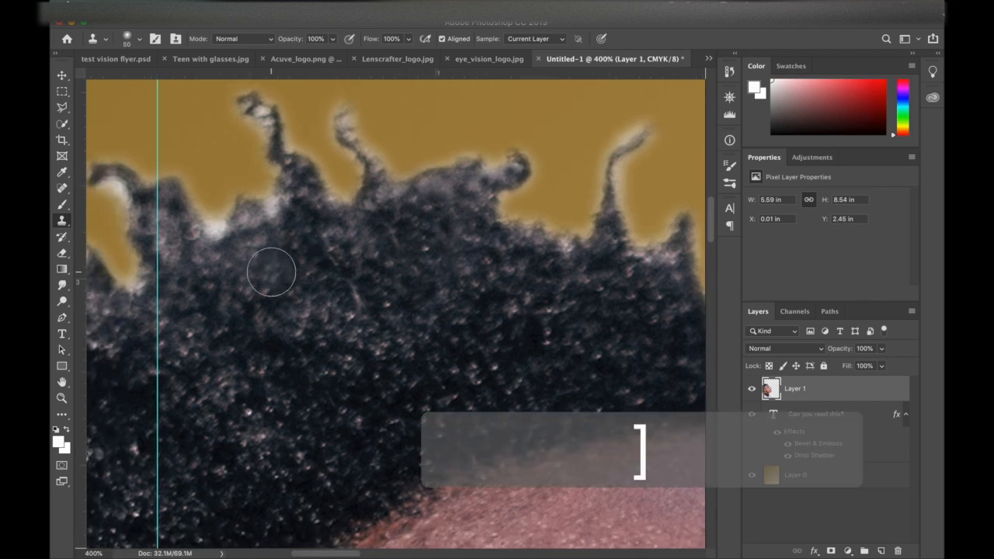
pyautogui.press(']')
pyautogui.hscroll(-2, 255, 319)
pyautogui.scroll(-1, 255, 319)
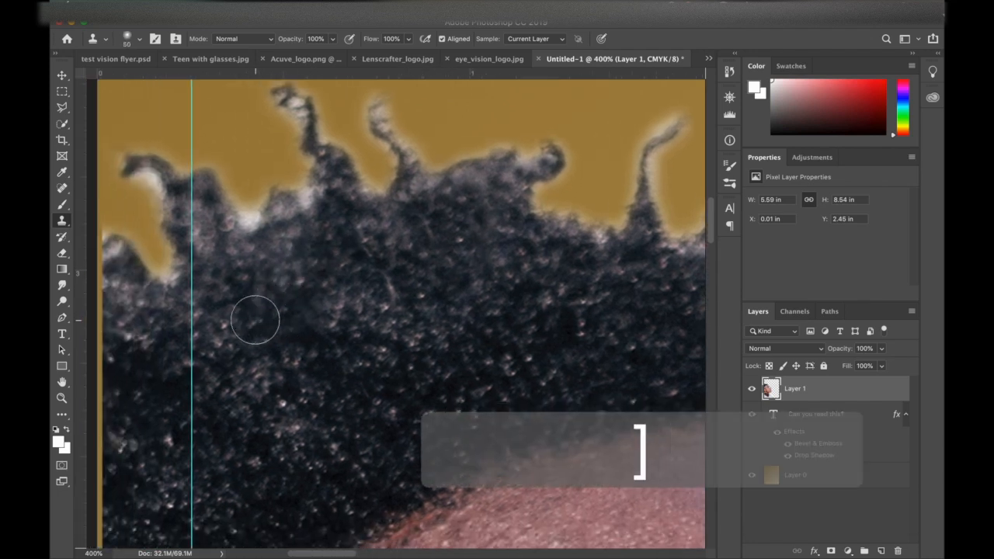
pyautogui.press('alt')
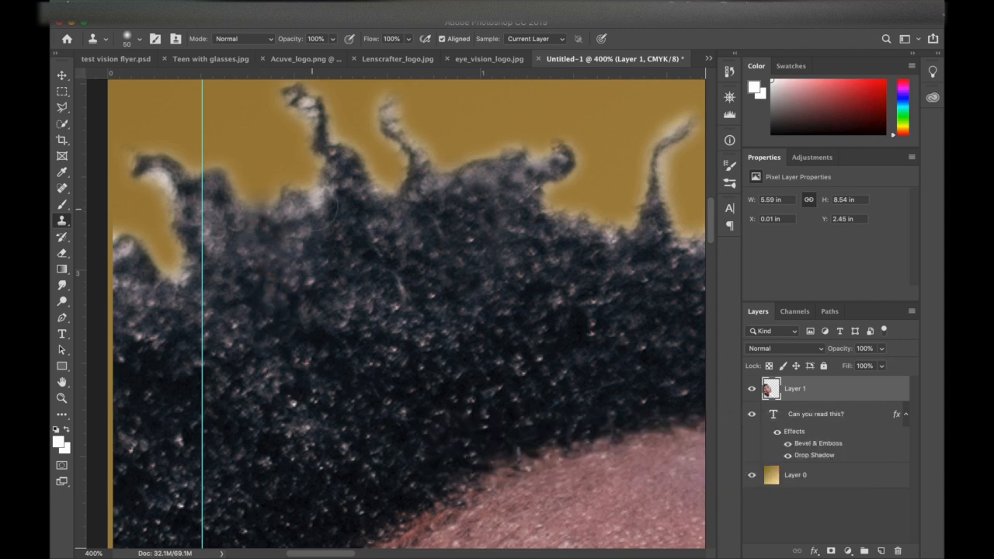
pyautogui.keyDown('alt'); pyautogui.click(299, 222); pyautogui.keyUp('alt')
pyautogui.press('alt')
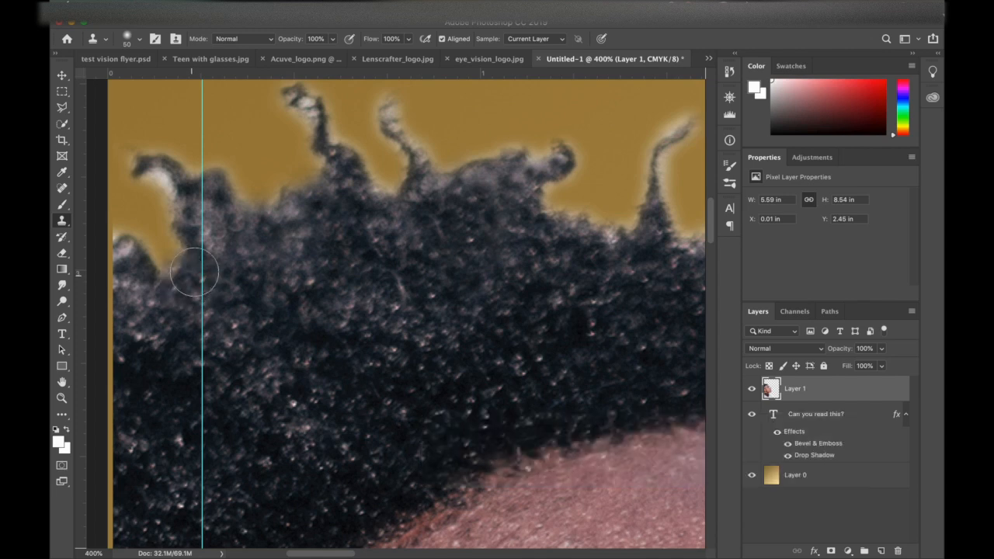
# - Reduce the Clone Stamp brush to 40 pixels, sample the hair beside the leftmost hooked curl and clone it over the curl's white inner area
pyautogui.press('[')
pyautogui.press('alt')
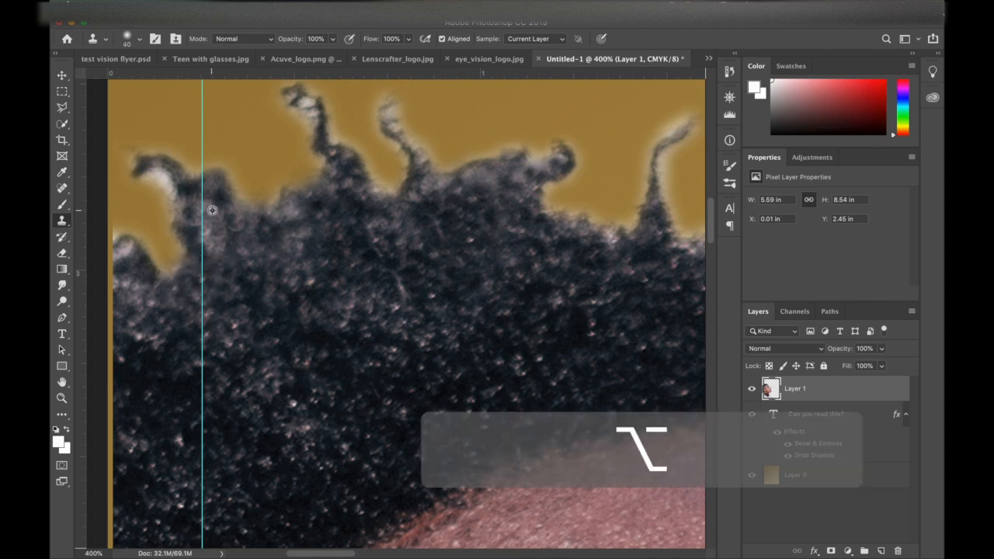
pyautogui.click(177, 185)
pyautogui.click(162, 177)
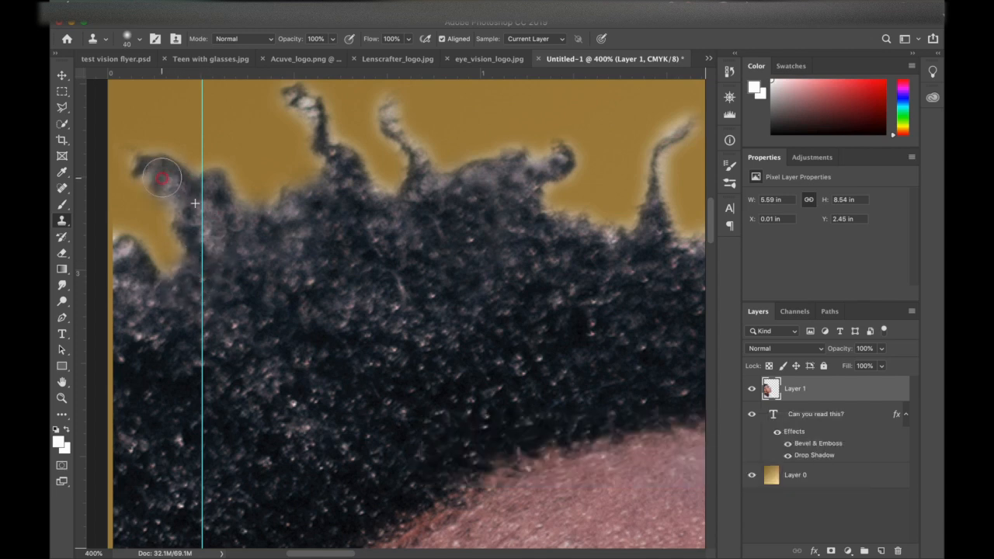
# - Reduce the brush to 20 pixels, sample the base of the second curl from the left and clone dark hair over its white tip
pyautogui.press('[')
pyautogui.press('[')
pyautogui.press('[')
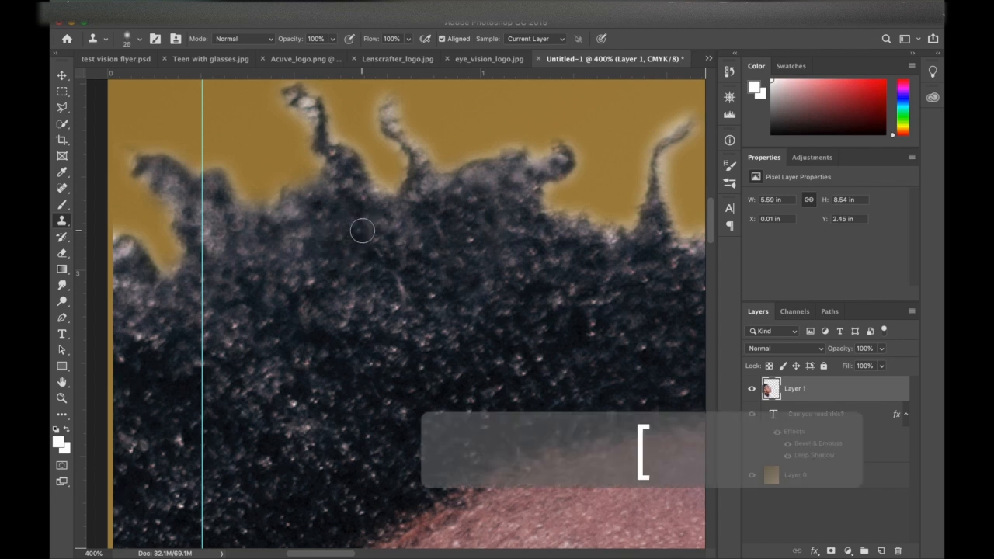
pyautogui.press('alt')
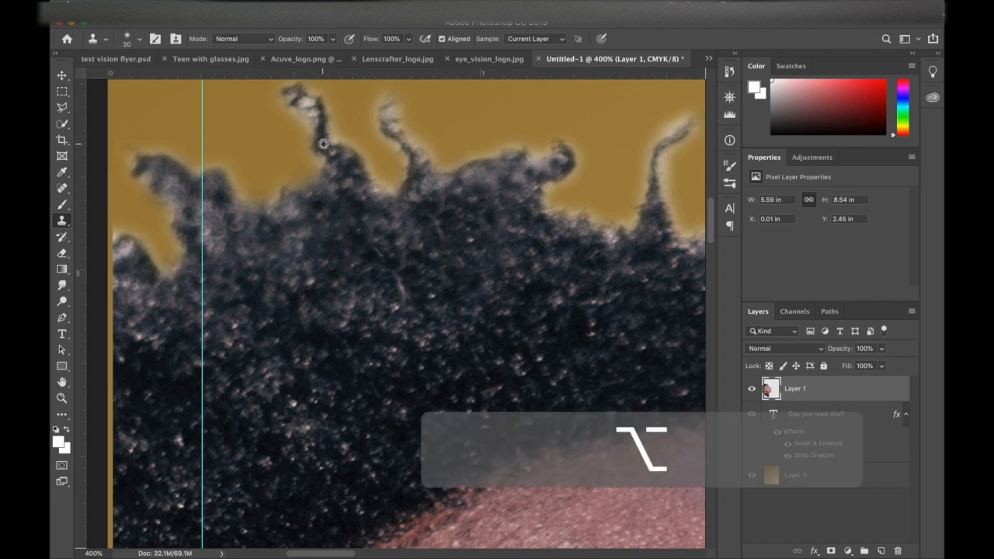
pyautogui.moveTo(316, 114); pyautogui.dragTo(311, 108)
pyautogui.click(308, 106)
pyautogui.click(303, 104)
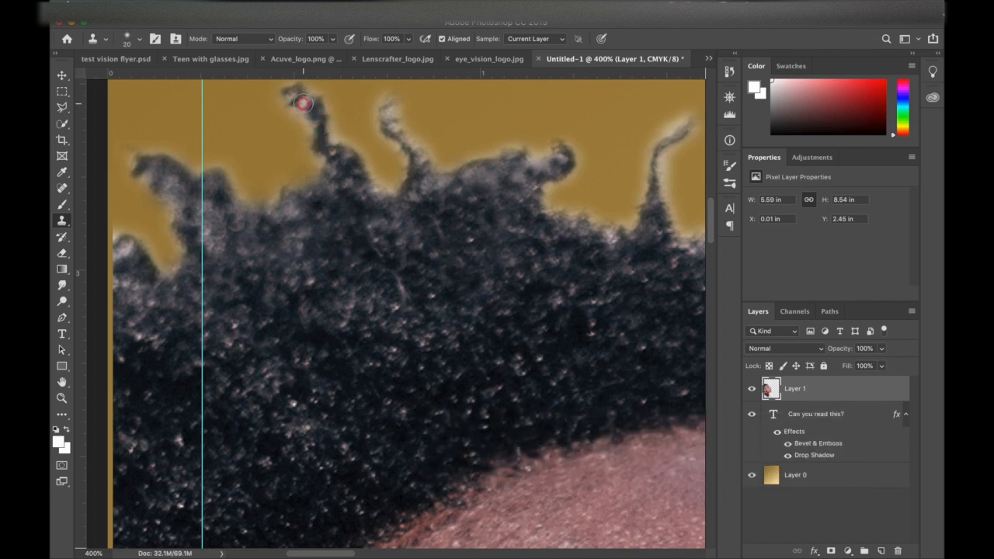
# - Sample dark hair at the base of the tall thin curl and clone it upward to thicken and darken its stem
pyautogui.press('super+minus')
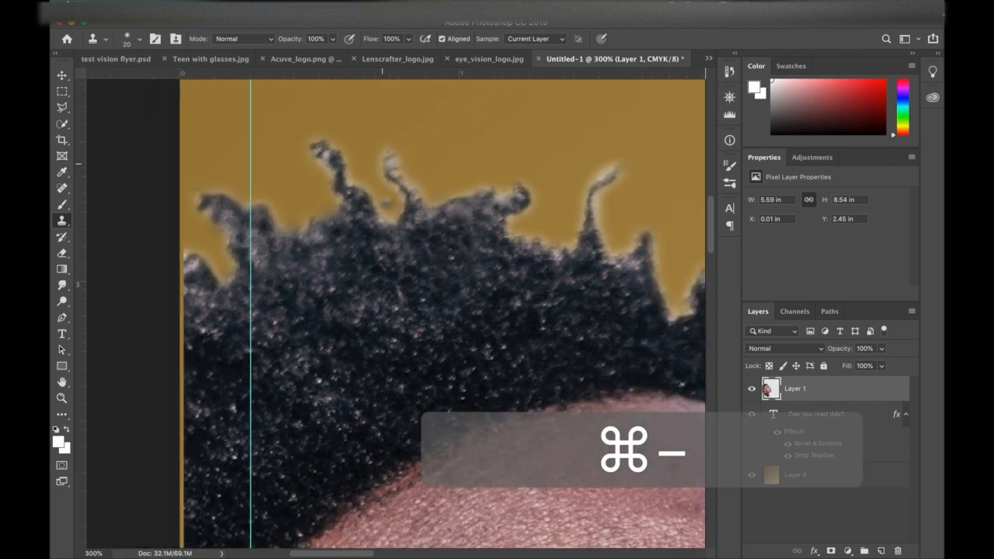
pyautogui.hscroll(5, 583, 278)
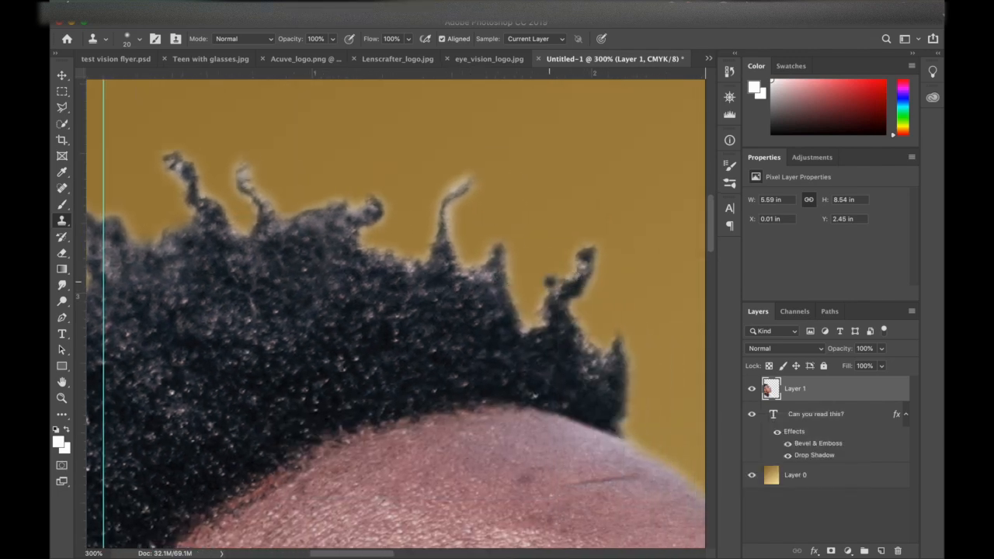
pyautogui.press('super+equal')
pyautogui.press('super+equal')
pyautogui.press('super+equal')
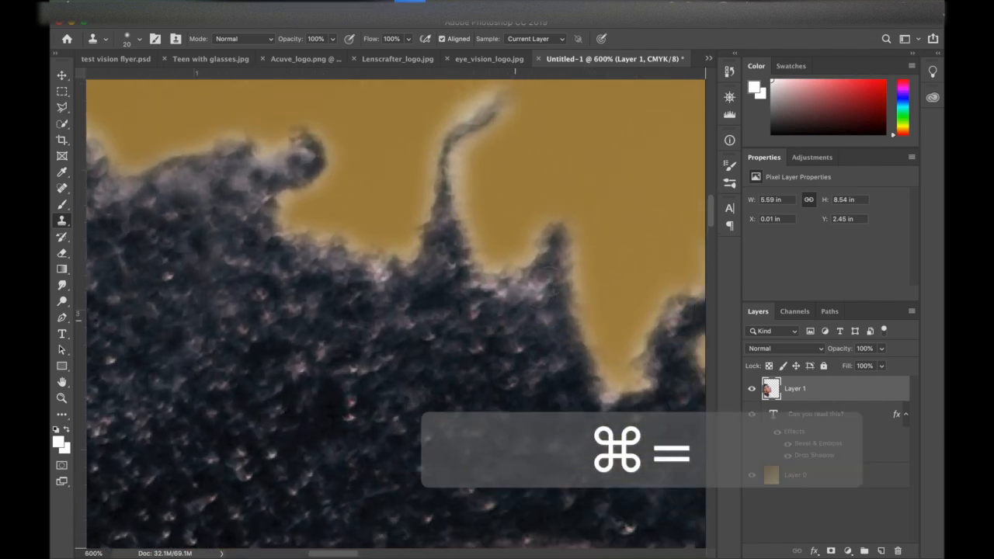
pyautogui.keyDown('alt'); pyautogui.click(429, 251); pyautogui.keyUp('alt')
pyautogui.moveTo(429, 215); pyautogui.dragTo(433, 177)
pyautogui.click(432, 231)
# - Sample dark hair from the lower stem of the tall curl and clone it over the light specks along the hairline beside its base
pyautogui.press('super+minus')
pyautogui.press('super+minus')
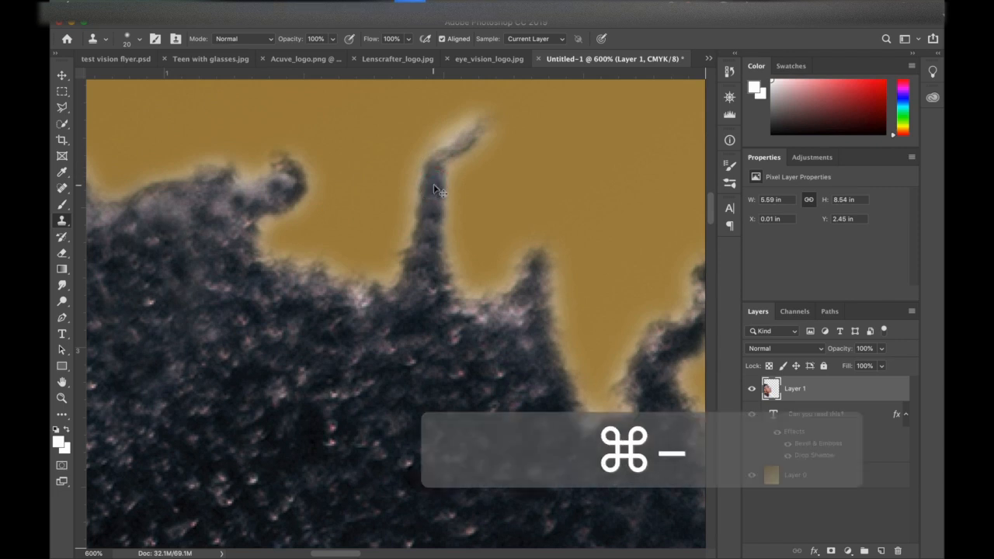
pyautogui.press('super+minus')
pyautogui.press('super+minus')
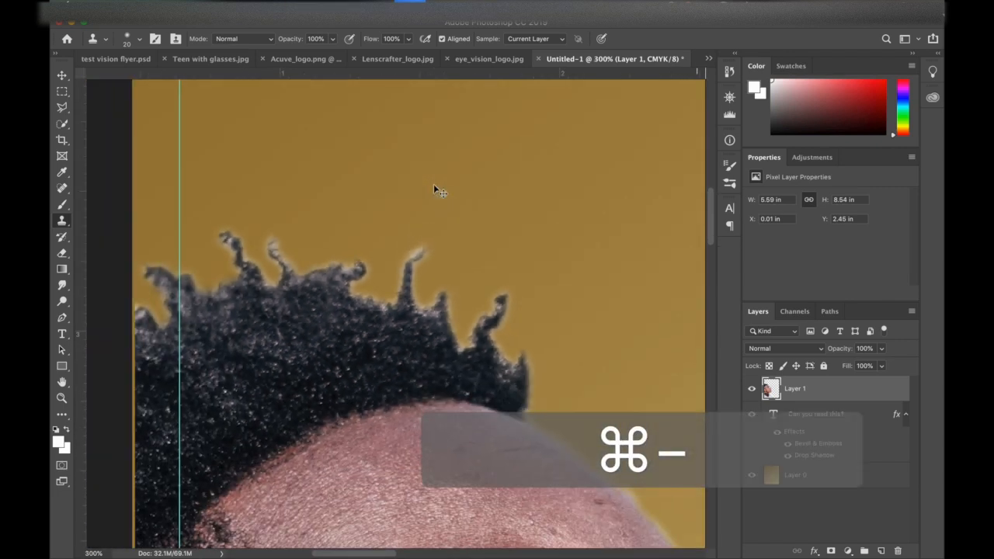
pyautogui.scroll(-3, 452, 331)
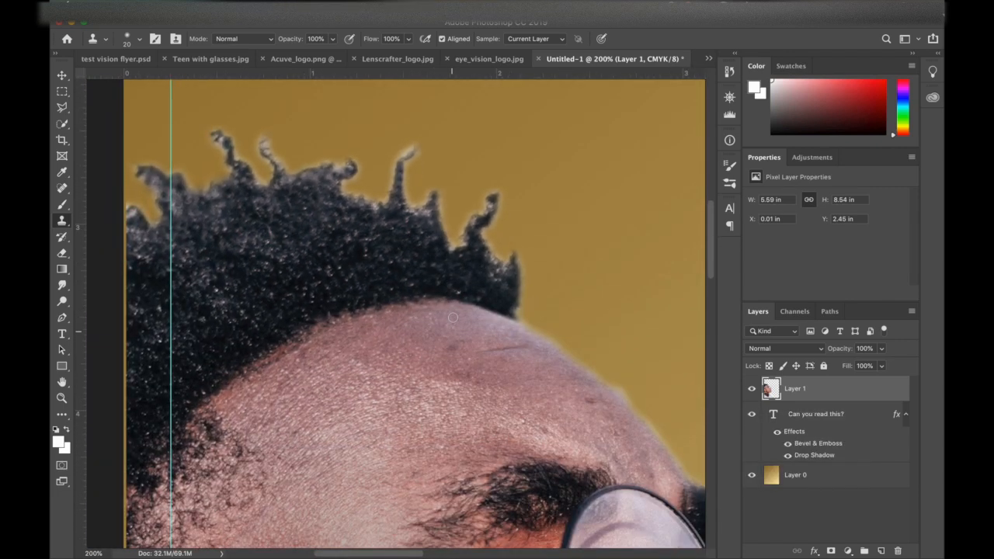
pyautogui.press('super+equal')
pyautogui.press('super+equal')
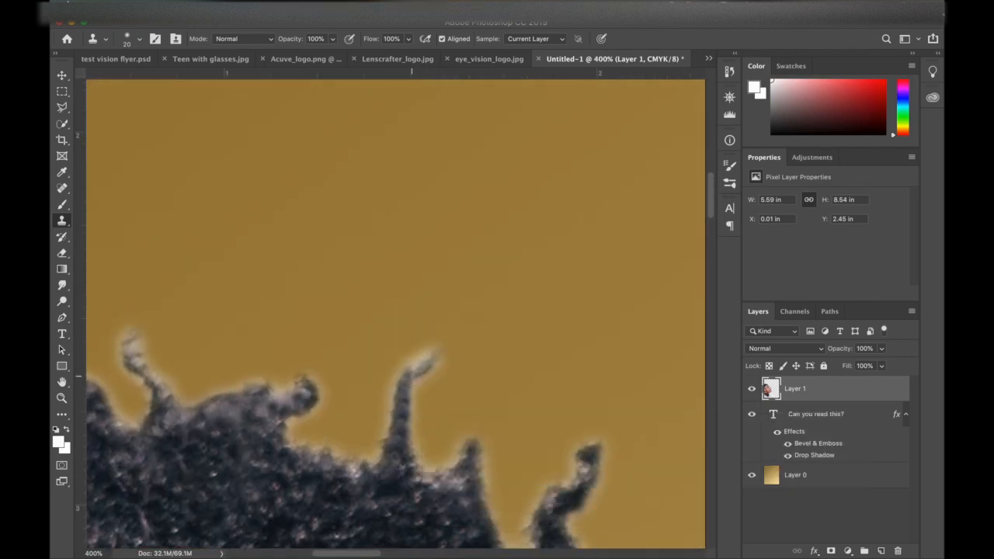
pyautogui.press('super+minus')
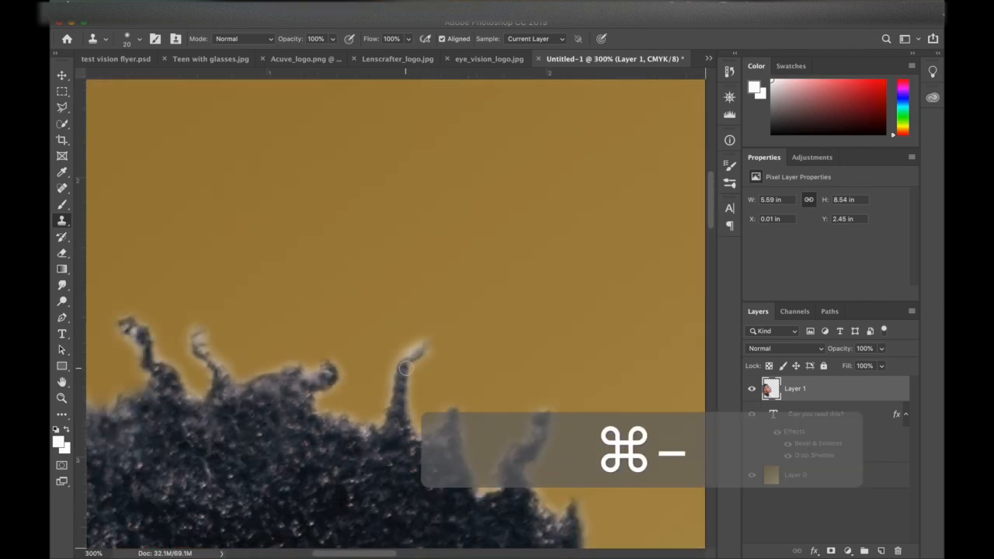
pyautogui.press('super+equal')
pyautogui.press('super+equal')
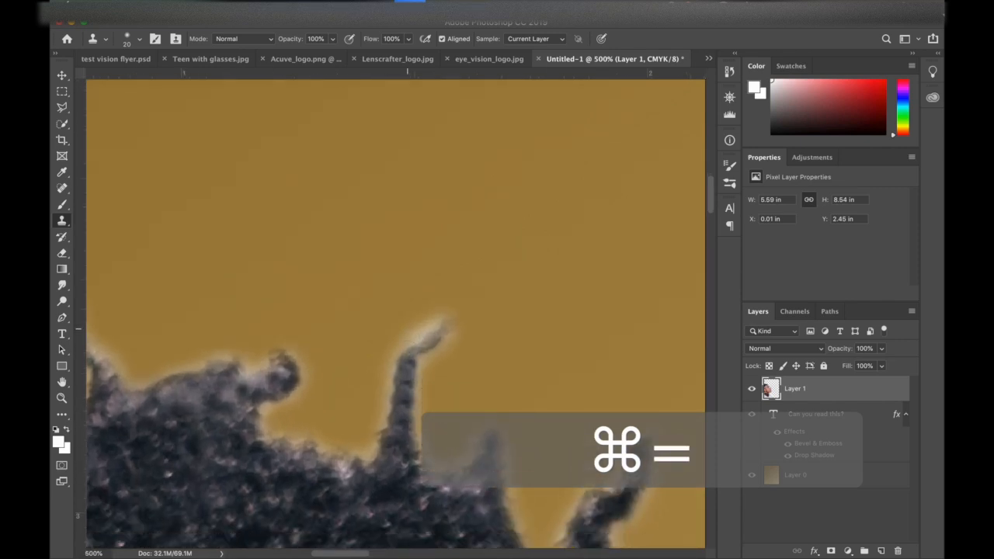
pyautogui.scroll(-1, 406, 367)
pyautogui.press('alt')
pyautogui.keyDown('alt'); pyautogui.click(402, 415); pyautogui.keyUp('alt')
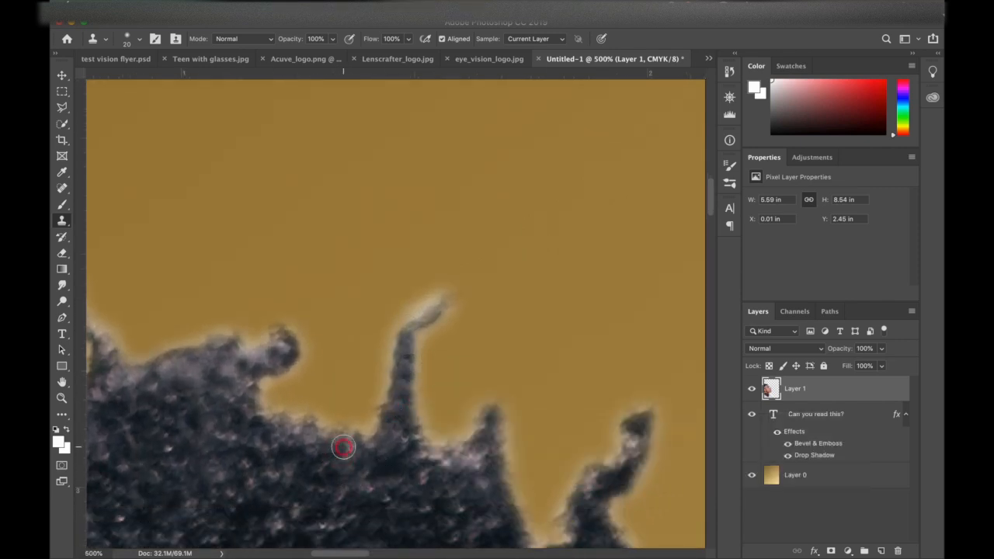
pyautogui.scroll(-2, 383, 466)
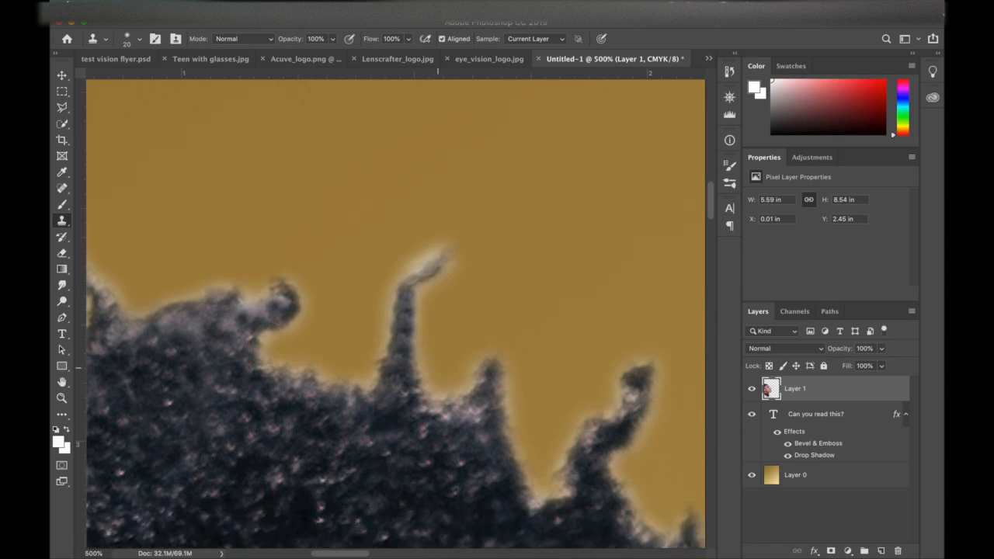
# - Examine the retouched curls against the gold gradient from close up to the whole flyer
pyautogui.scroll(-2, 458, 401)
pyautogui.press('super+minus')
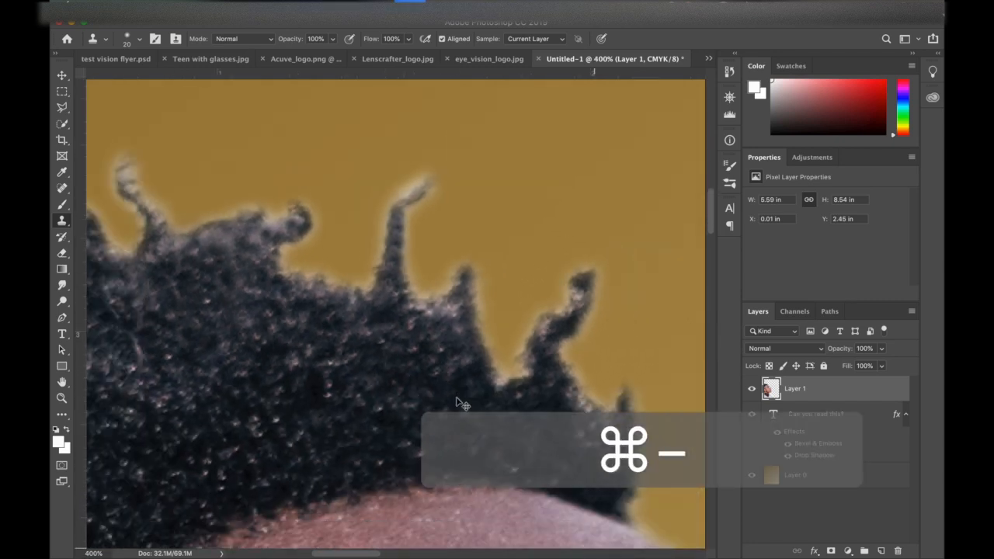
pyautogui.press('super+minus')
pyautogui.press('super+minus')
pyautogui.press('super+minus')
pyautogui.press('super+minus')
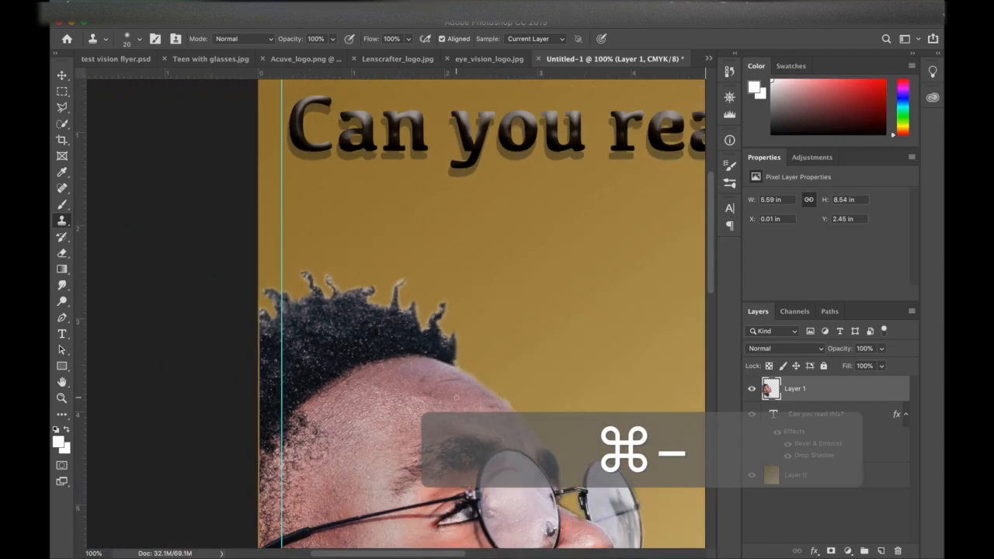
pyautogui.press('super+minus')
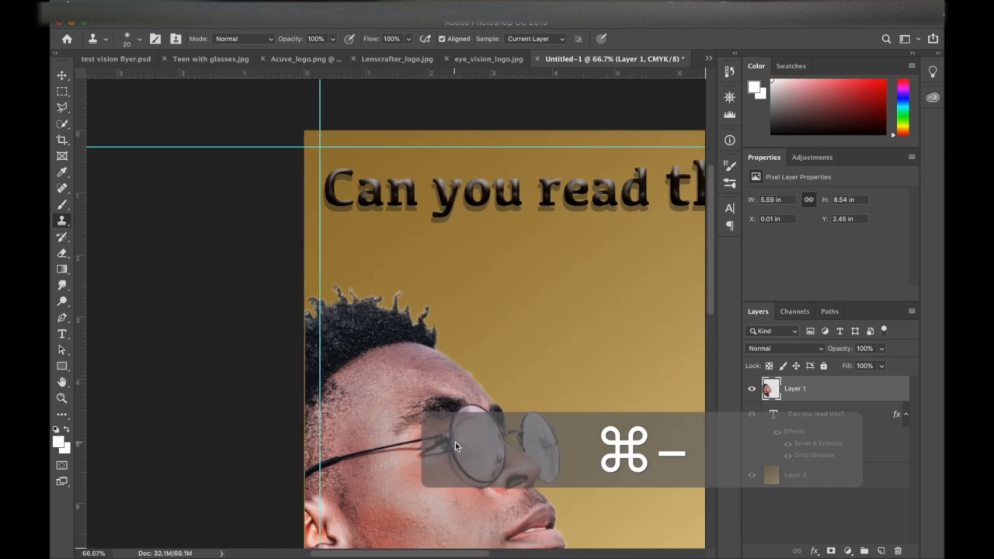
pyautogui.press('super+minus')
pyautogui.press('super+minus')
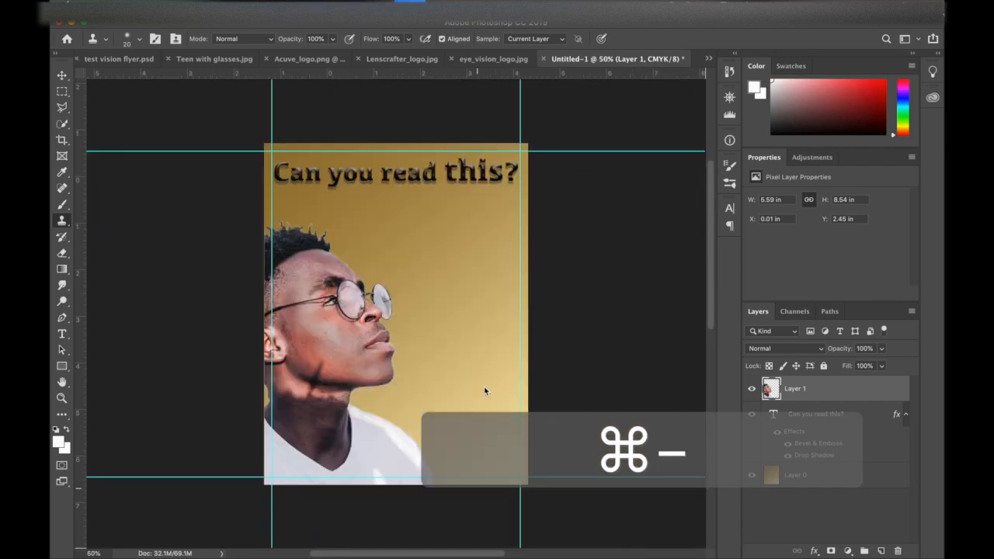
pyautogui.press('super+minus')
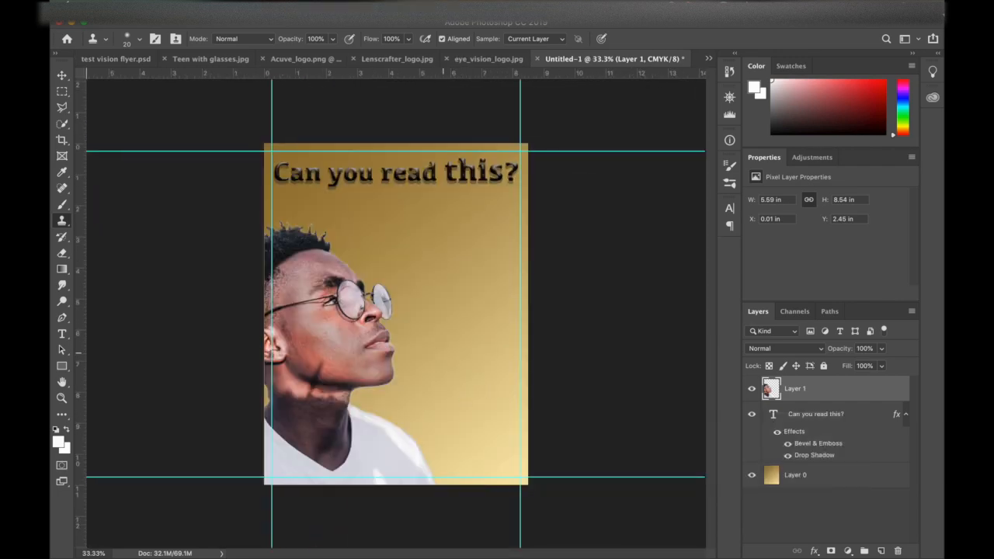
# - Compare the teen's hair in test vision flyer.psd with the retouched cut-out in Untitled-1
pyautogui.click(110, 60)
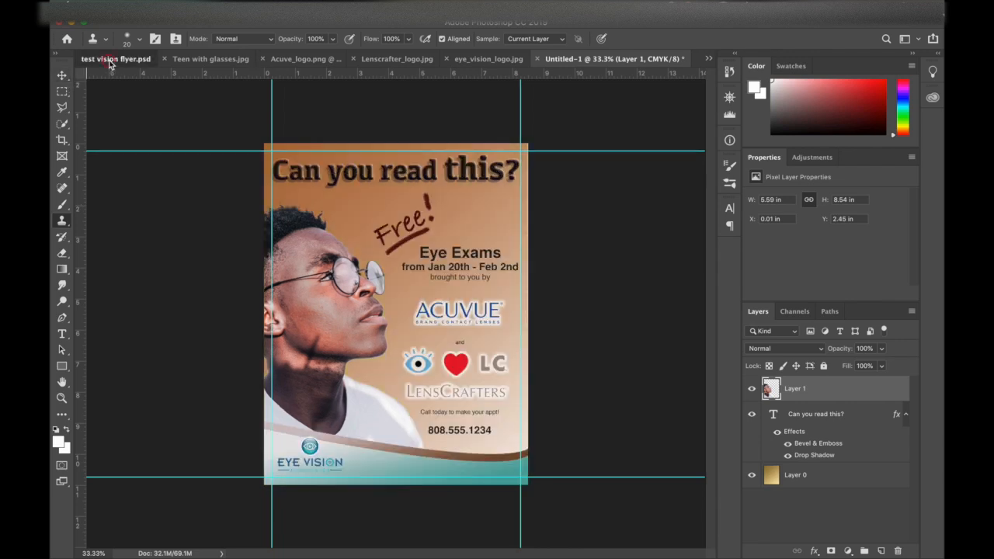
pyautogui.press('super+equal')
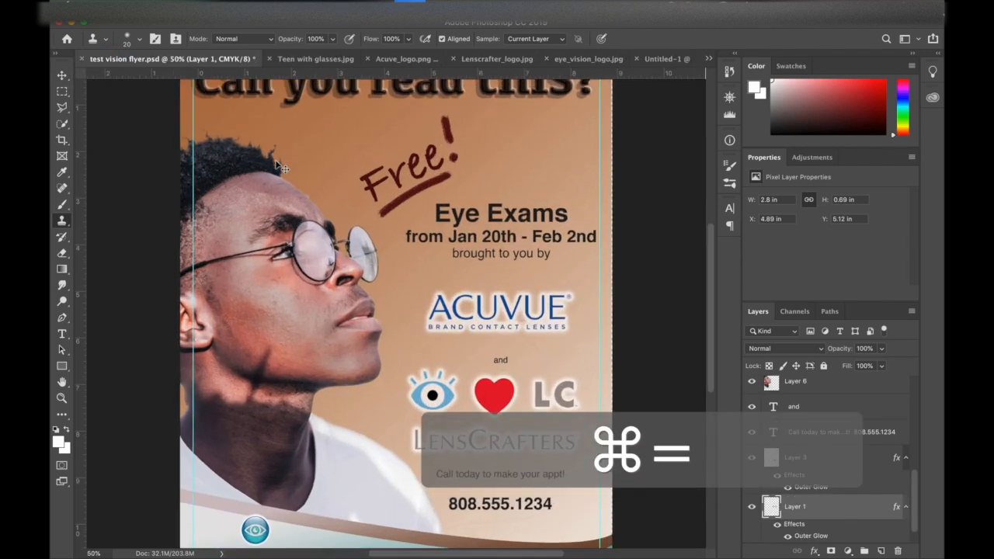
pyautogui.press('super+equal')
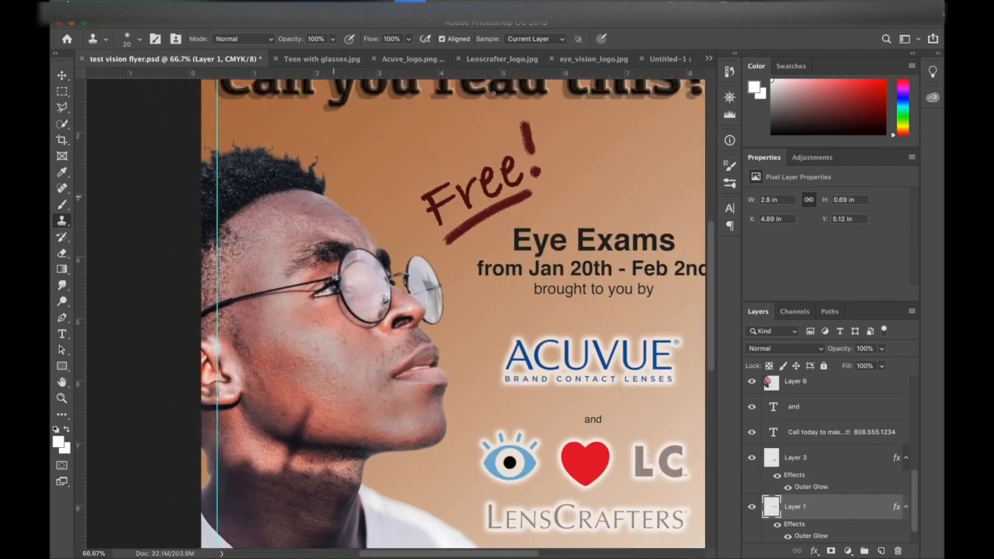
pyautogui.click(665, 61)
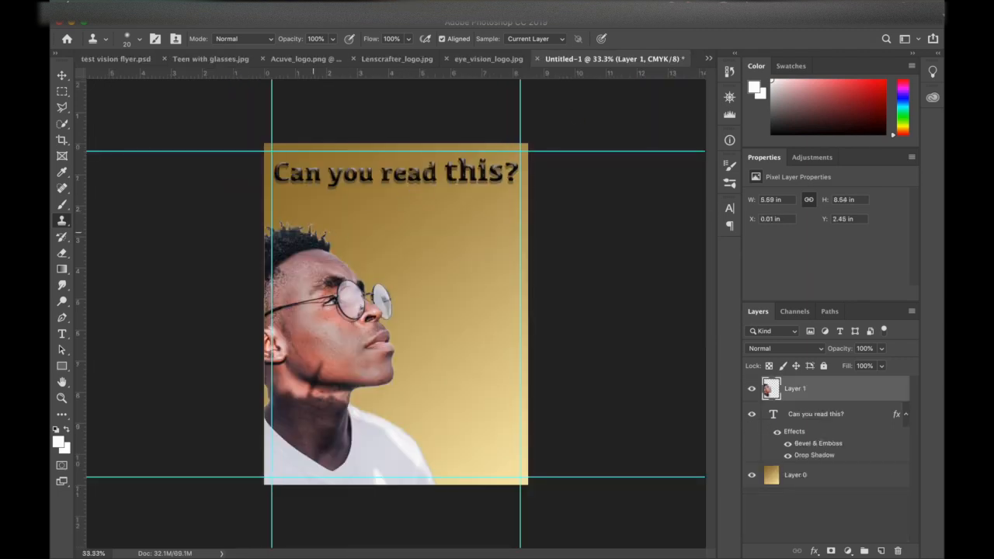
pyautogui.press('super+minus')
pyautogui.press('super+equal')
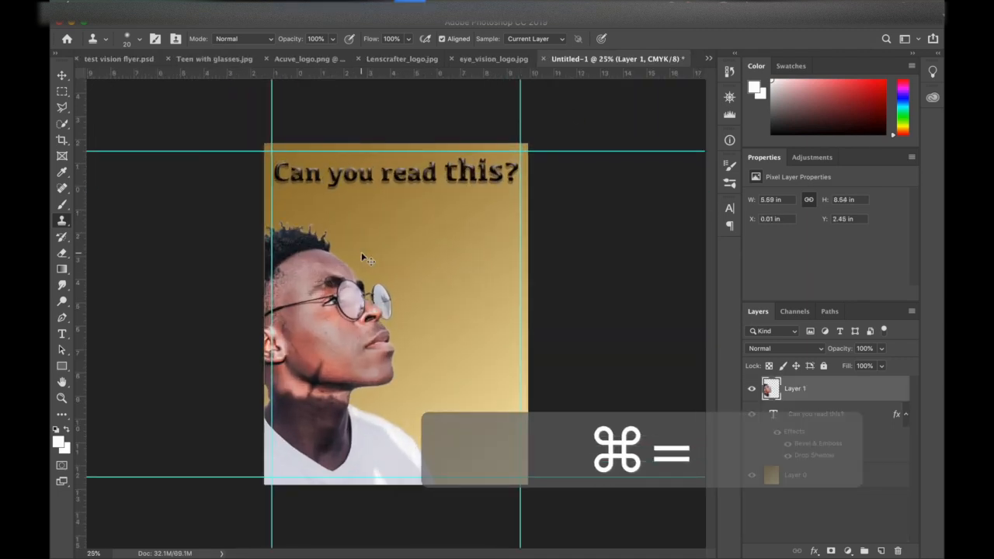
pyautogui.press('super+equal')
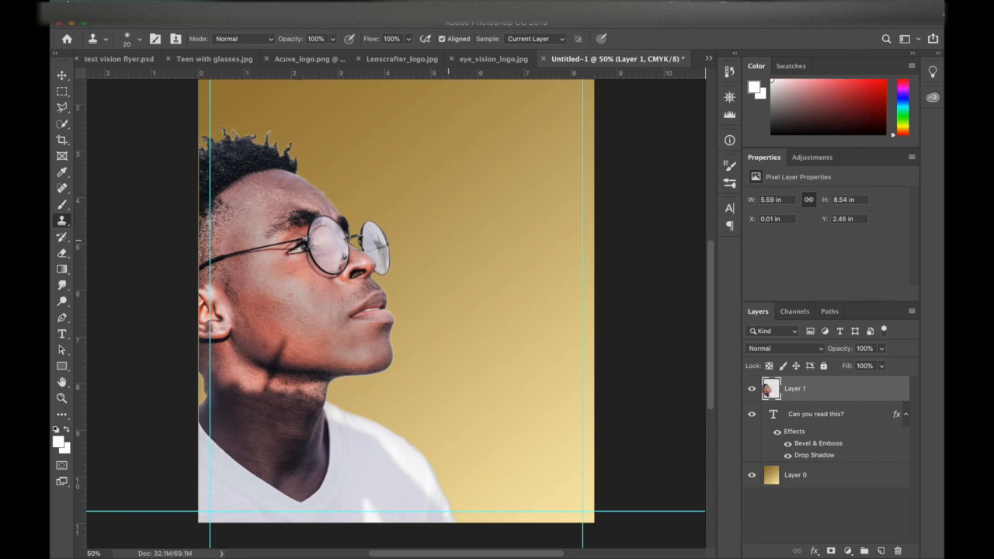
pyautogui.scroll(3, 396, 310)
pyautogui.scroll(1, 482, 250)
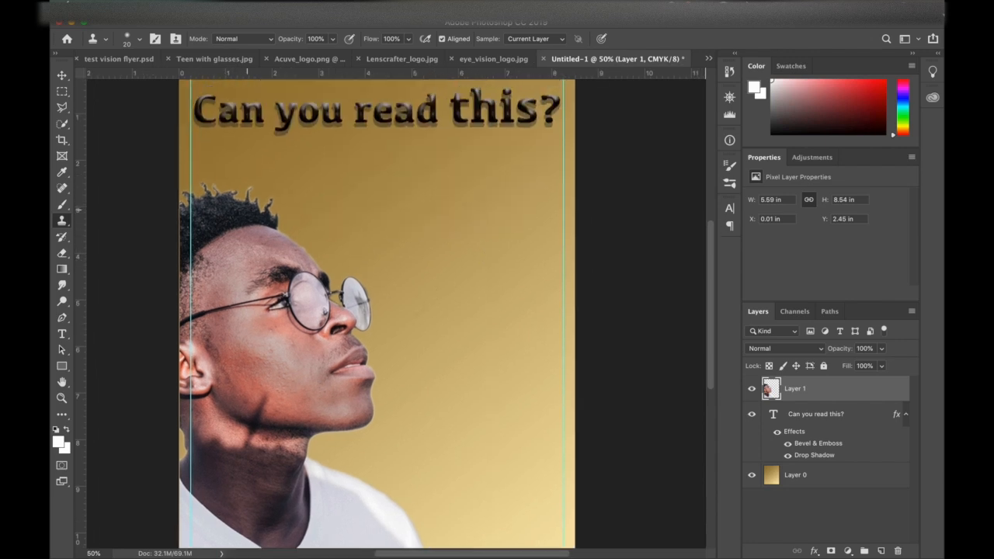
# - Activate the Quick Selection tool in the Teen with glasses.jpg document and return to Untitled-1
pyautogui.click(196, 60)
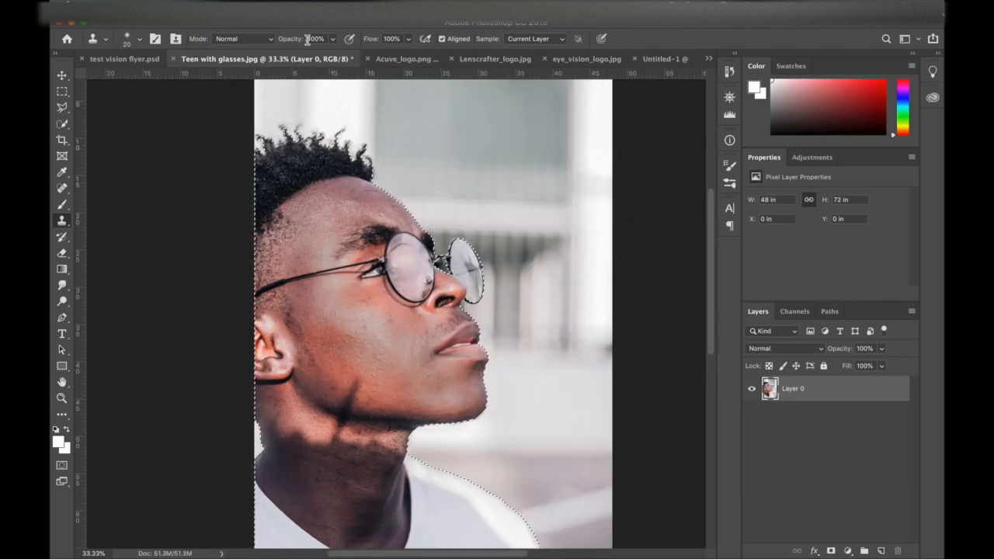
pyautogui.click(62, 125)
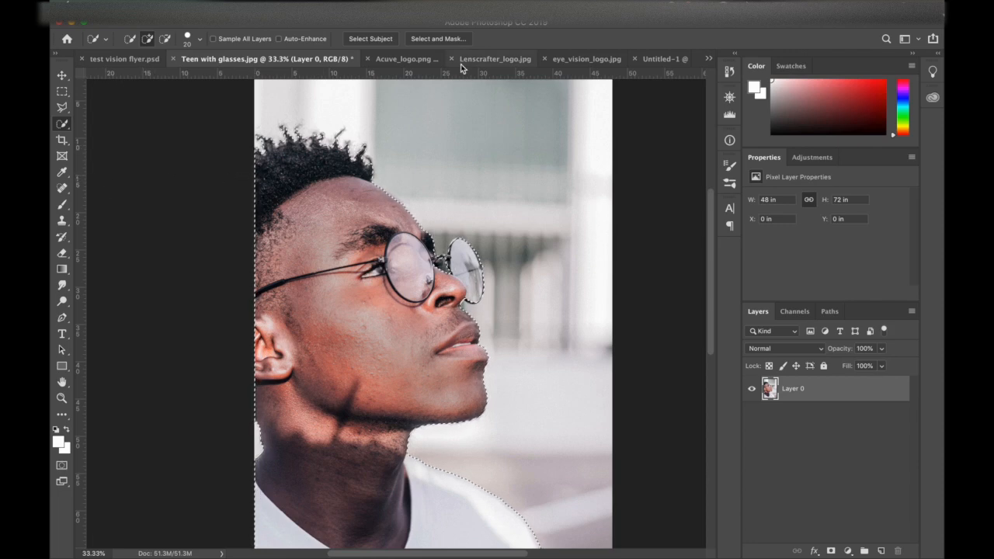
pyautogui.click(652, 59)
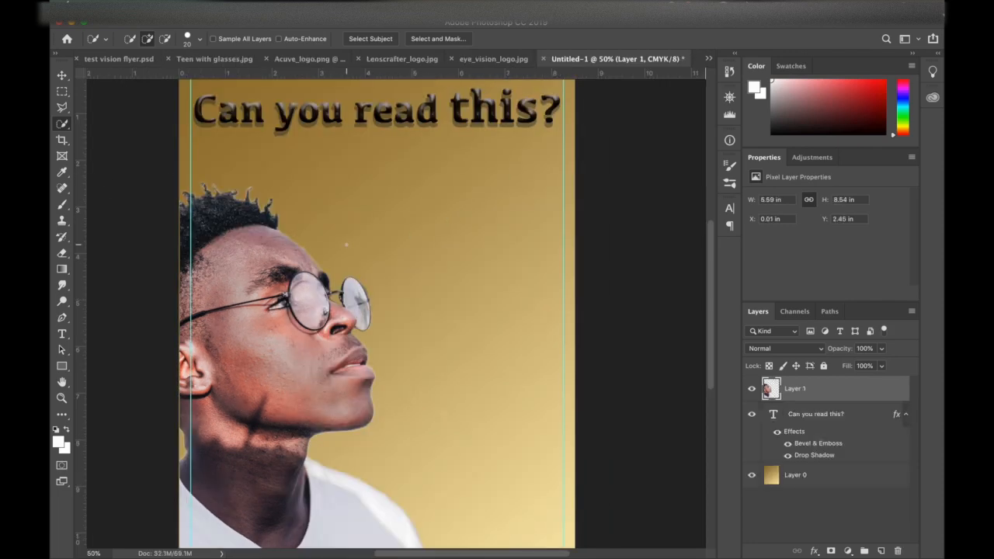